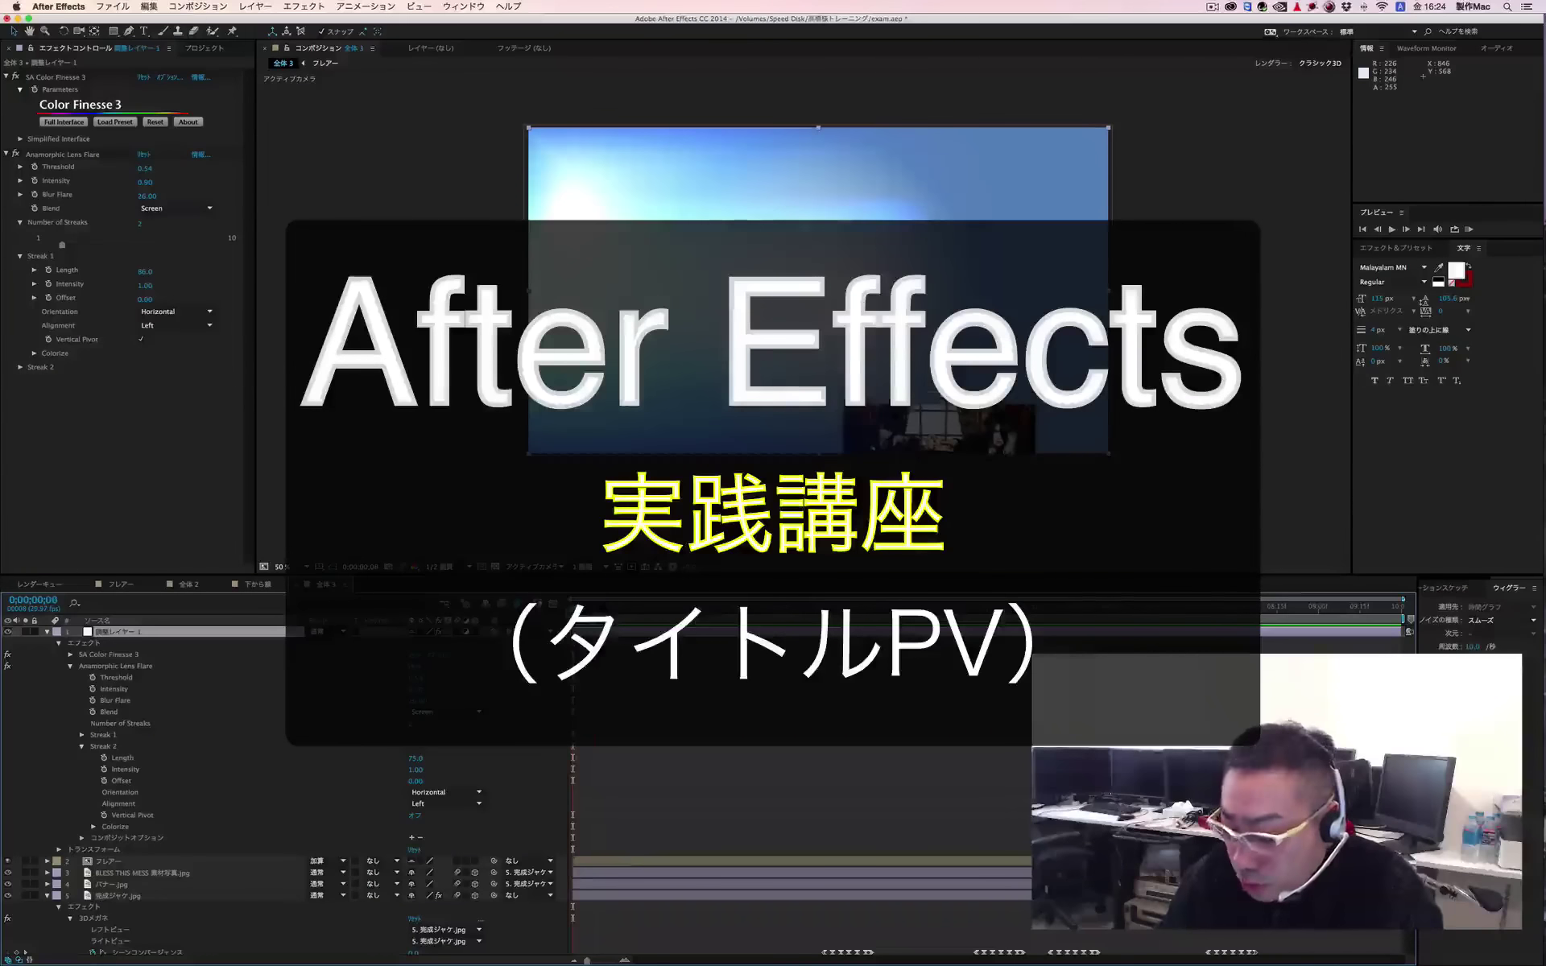
Step: Play a preview of the finished flare composition
key(KP_0)
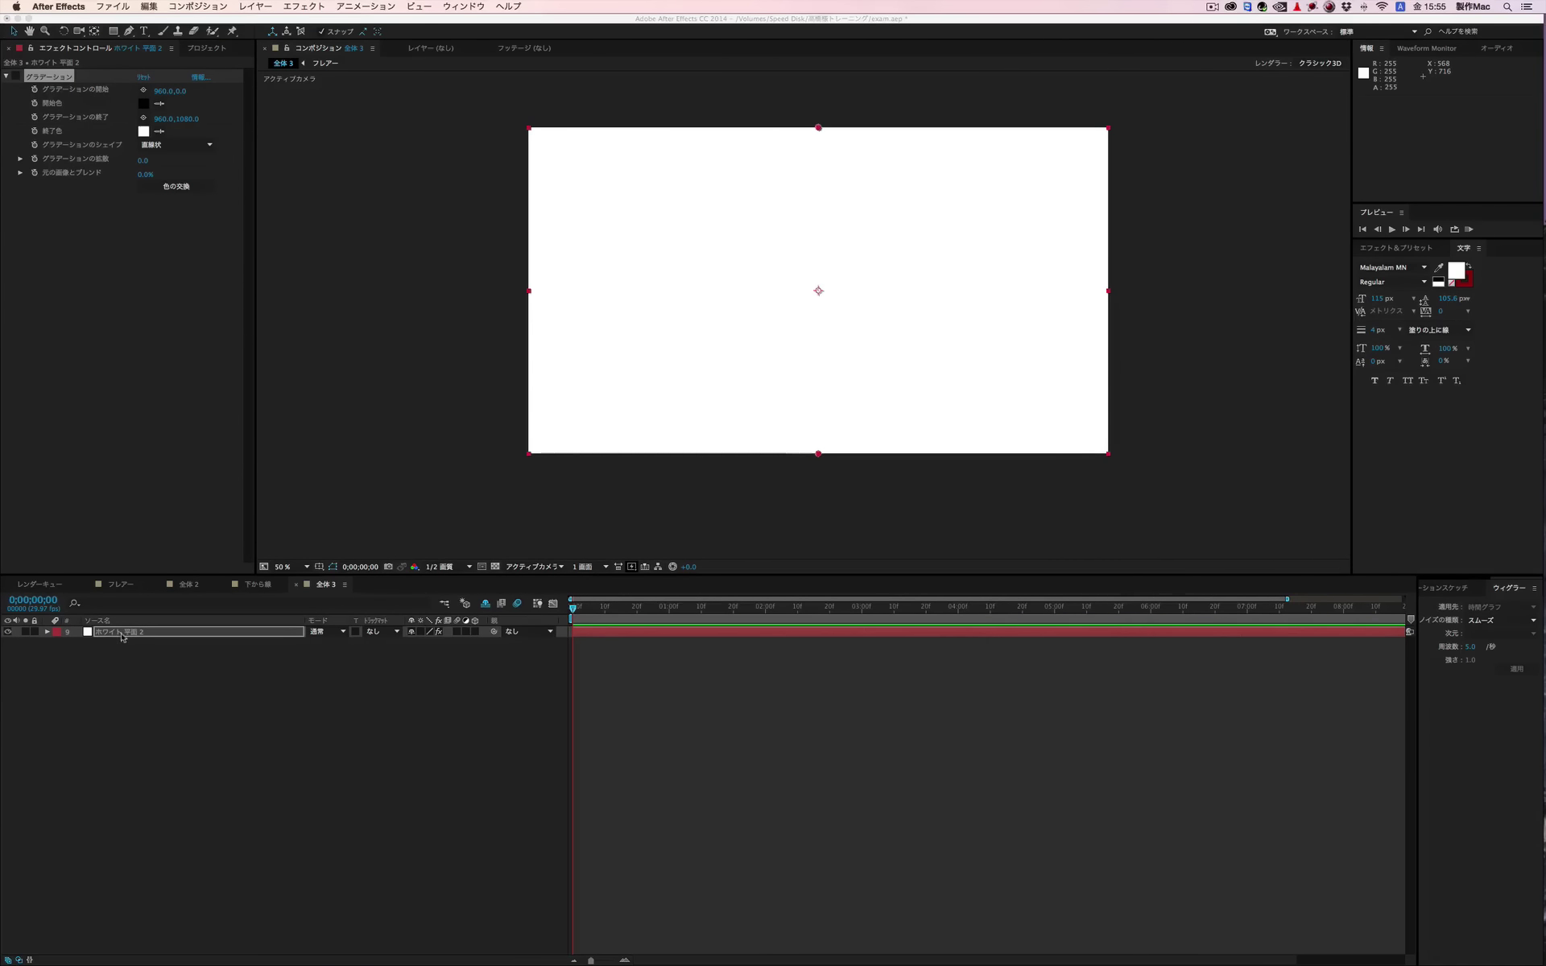
Step: Enable the Ramp effect, set its shape to Radial (放射状), and centre its start point in the frame
click(232, 206)
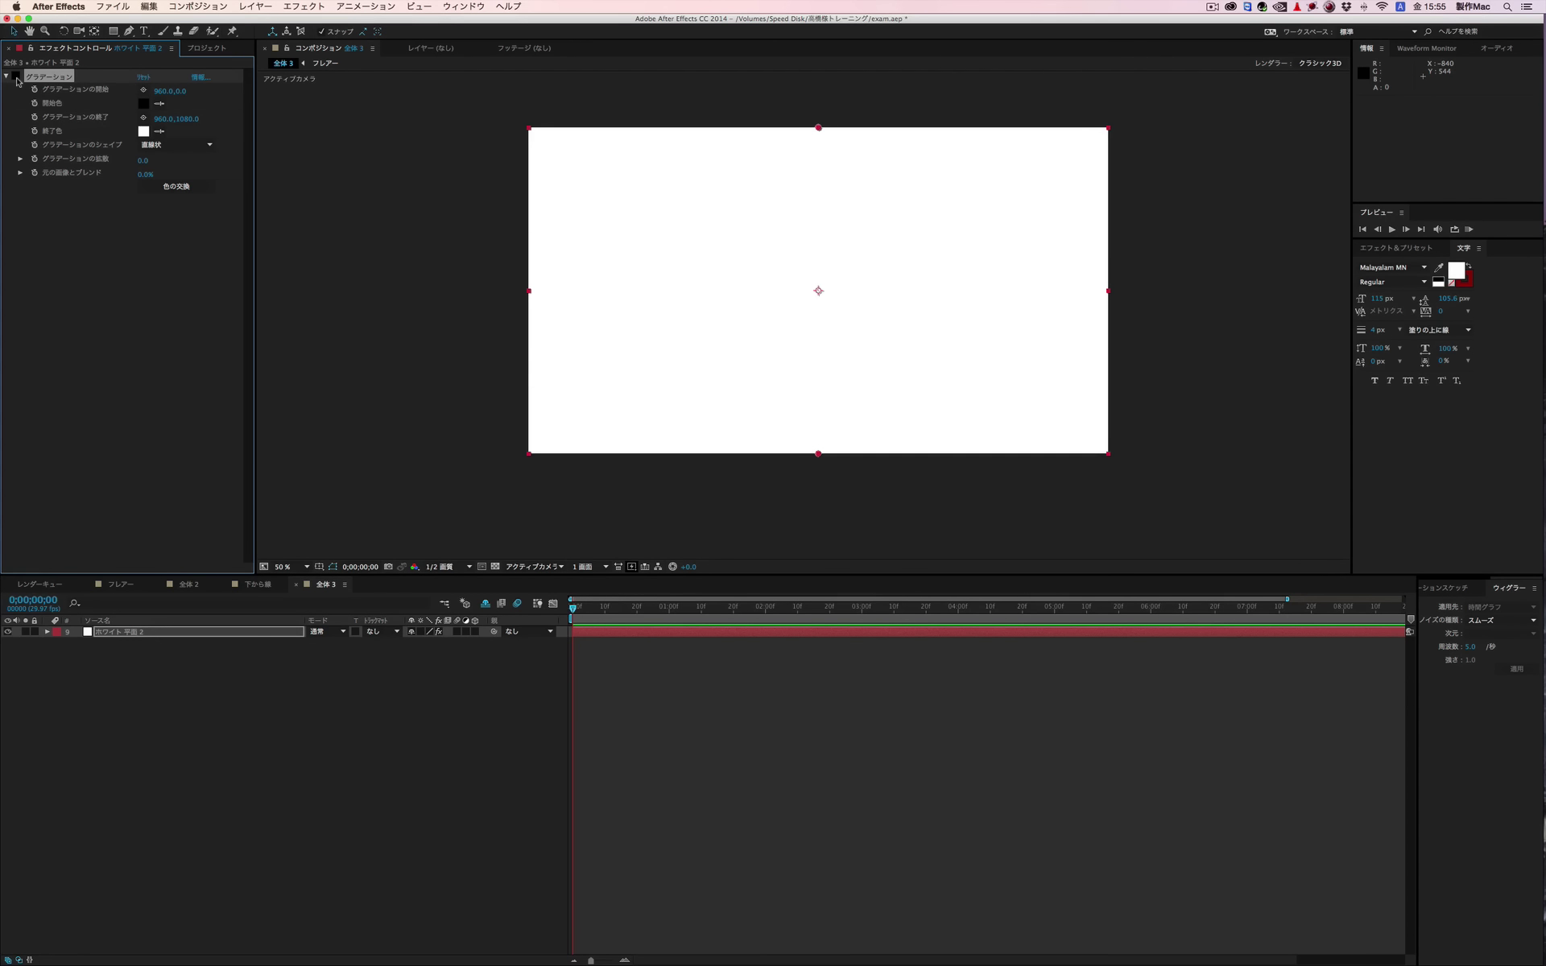
click(16, 78)
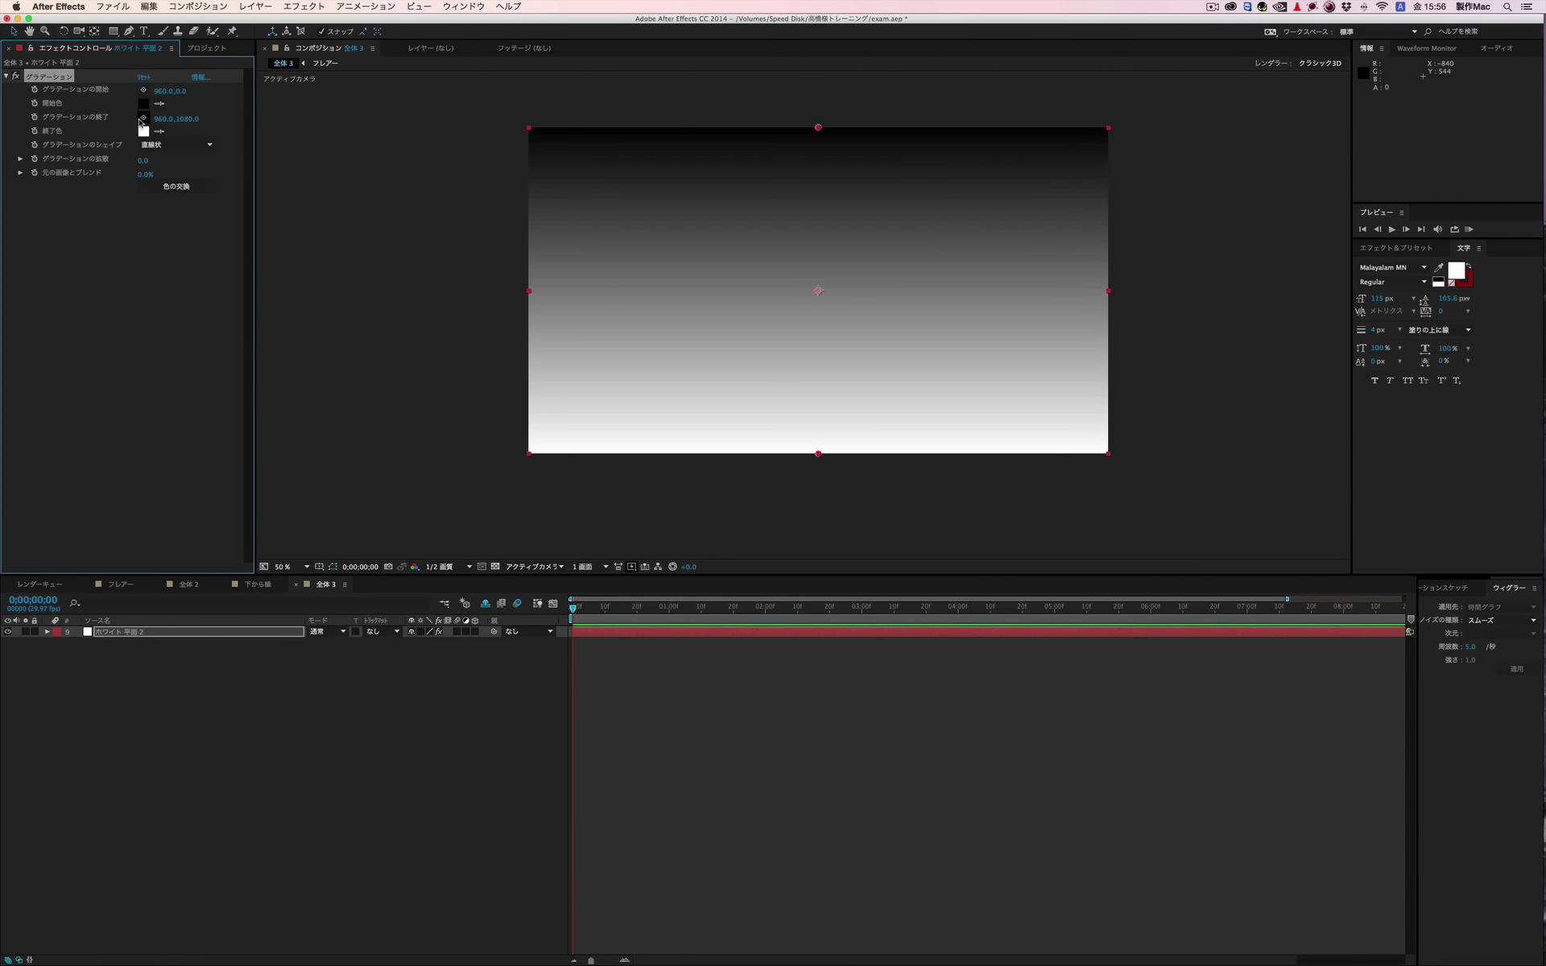
click(169, 145)
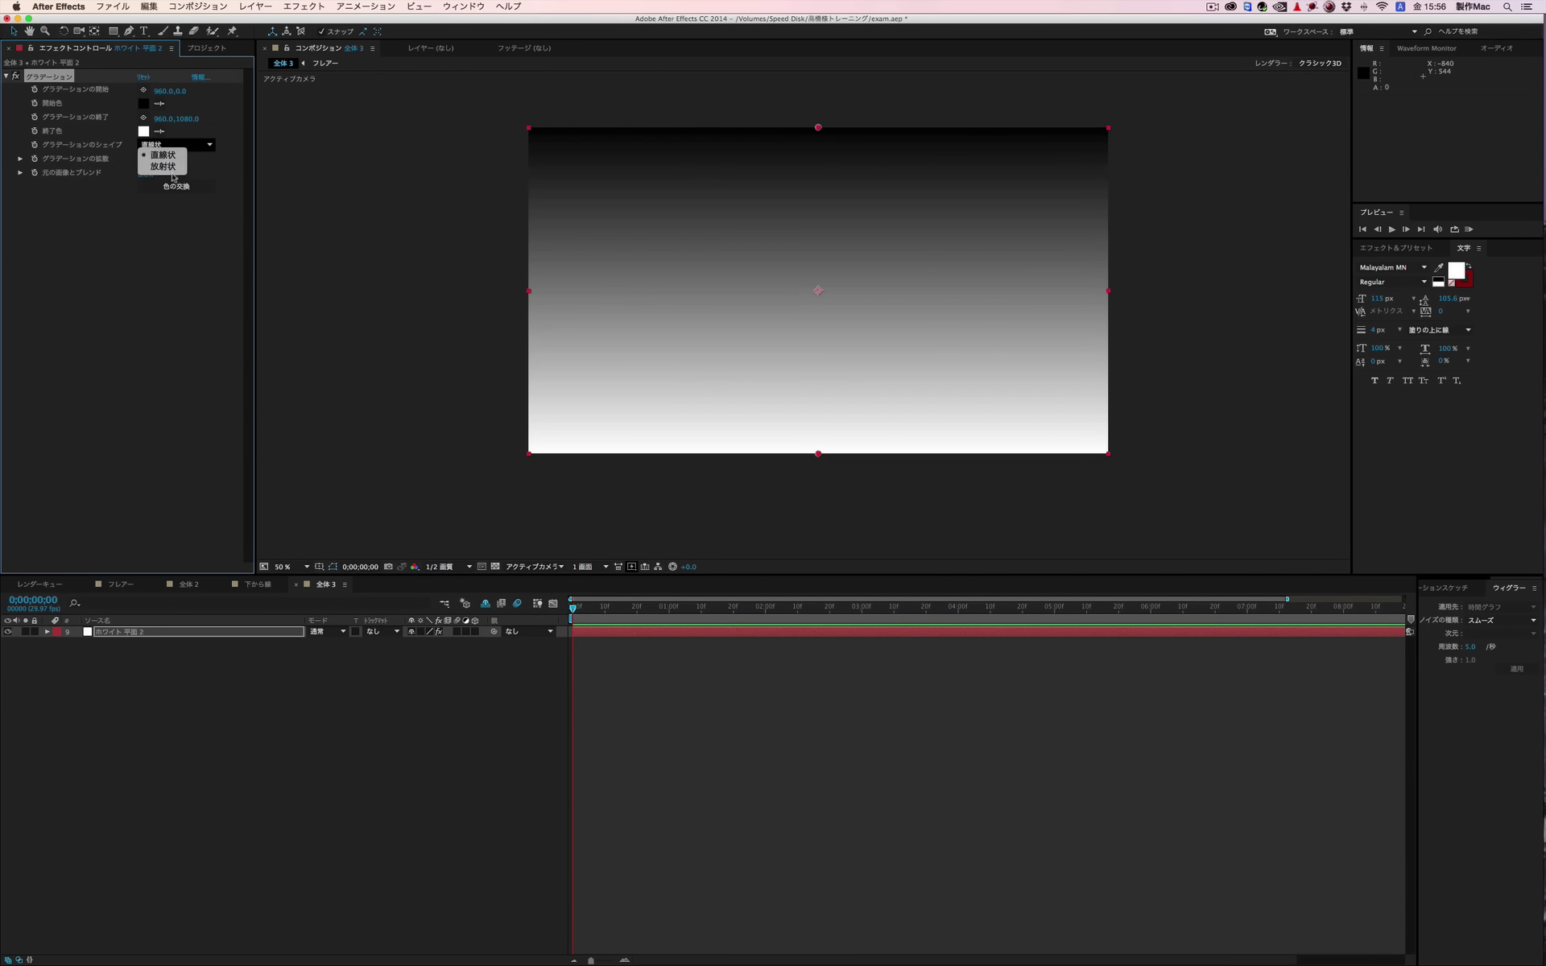
click(164, 167)
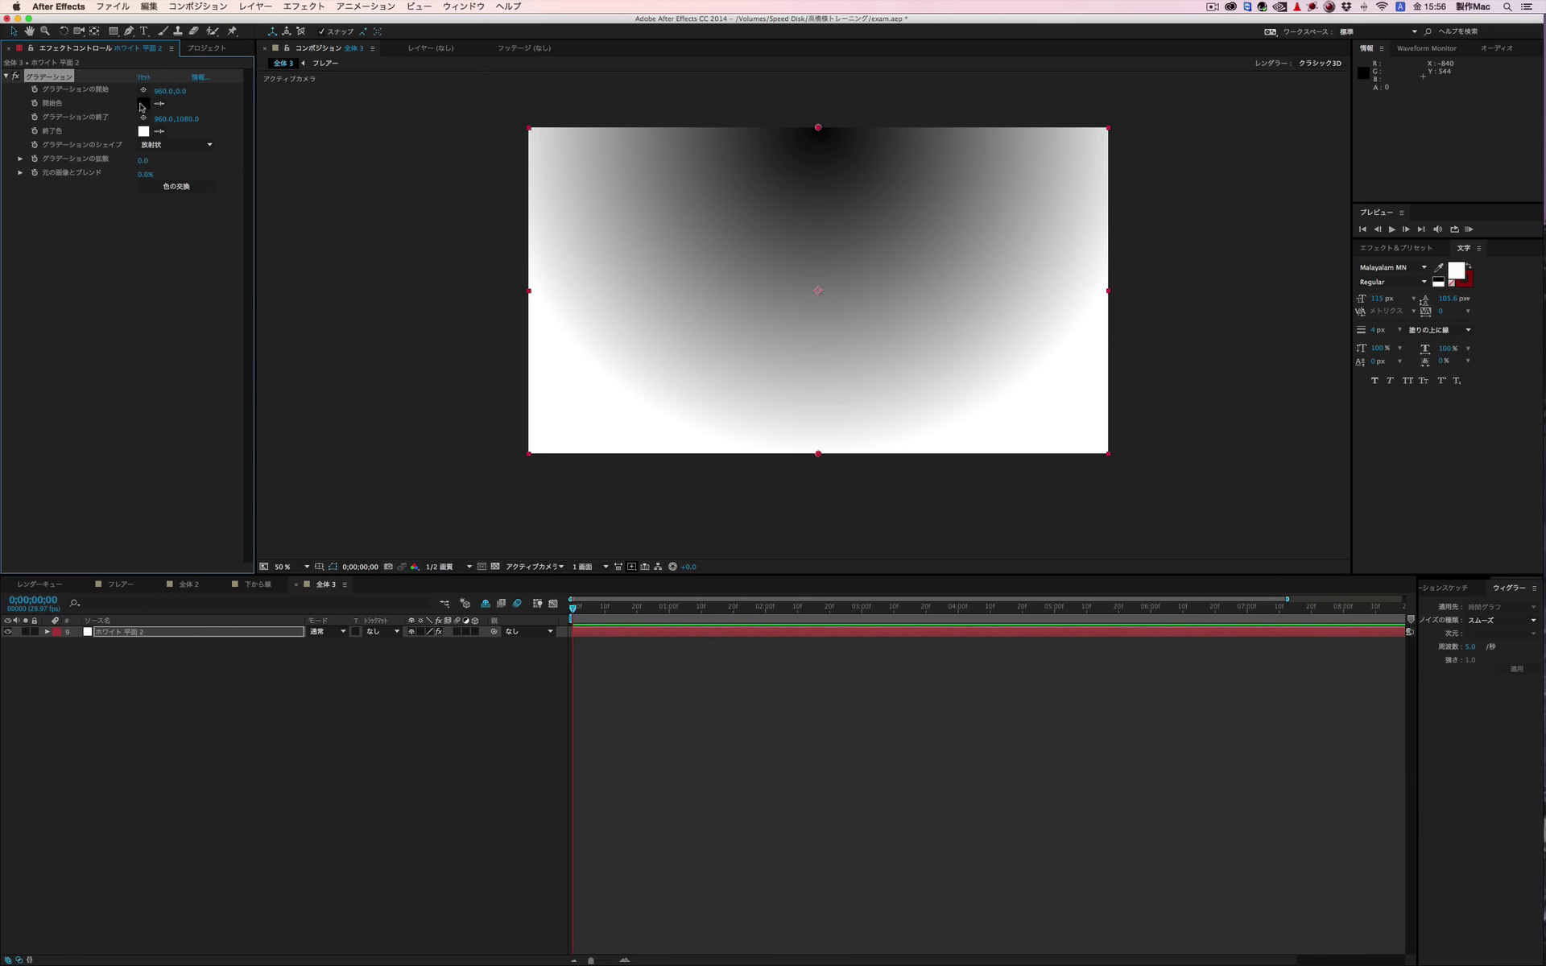
click(144, 90)
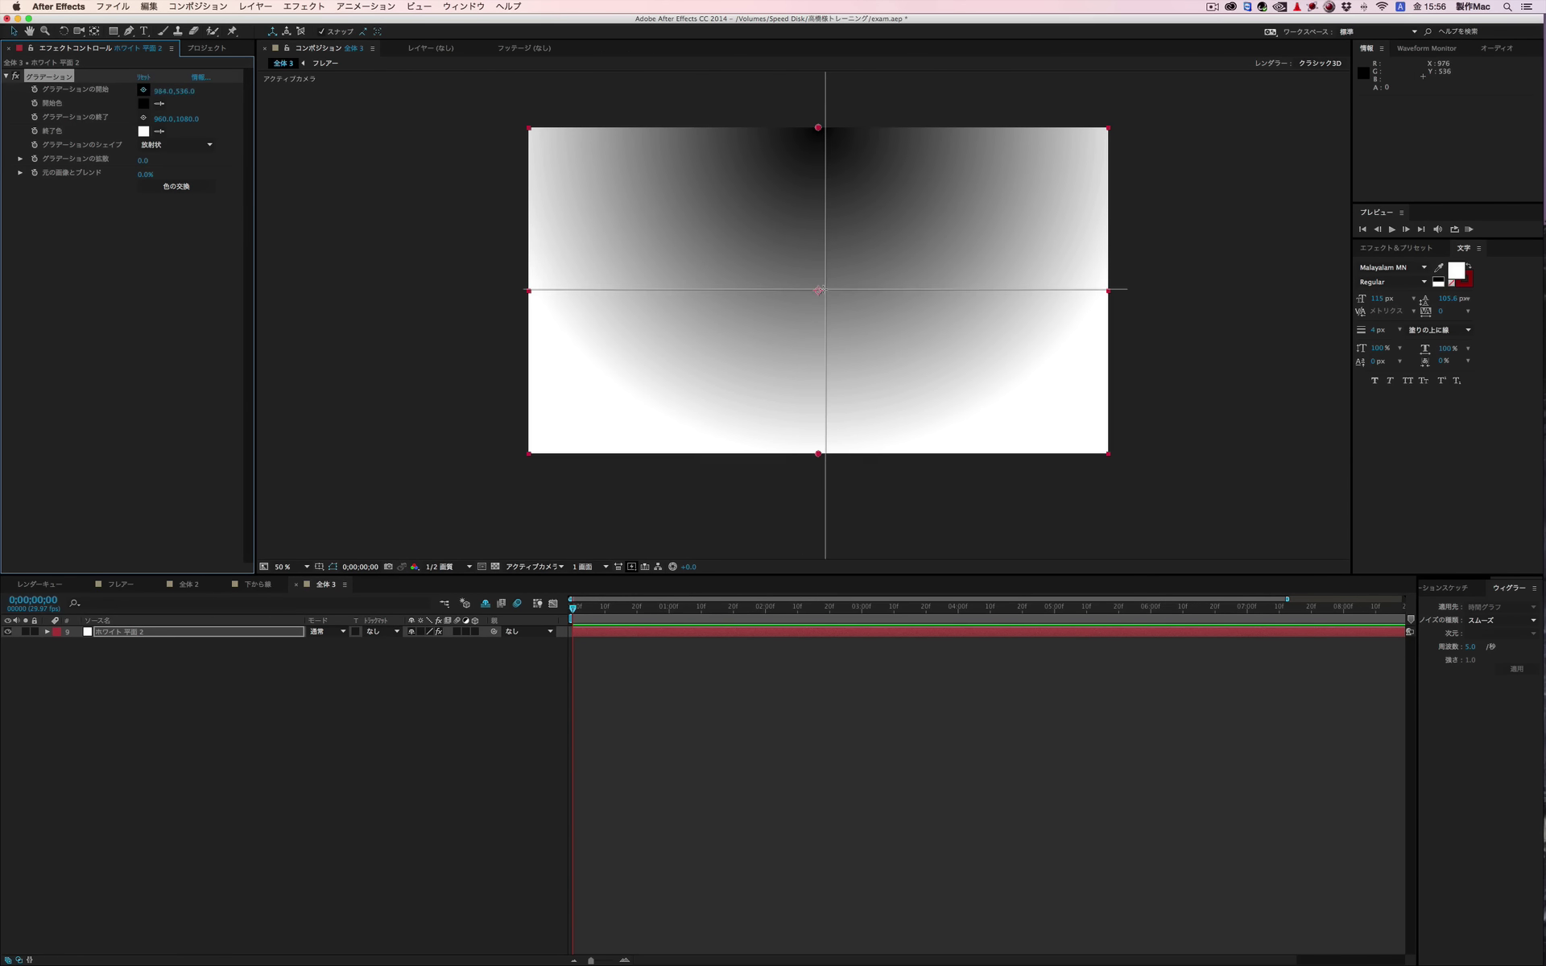
click(818, 290)
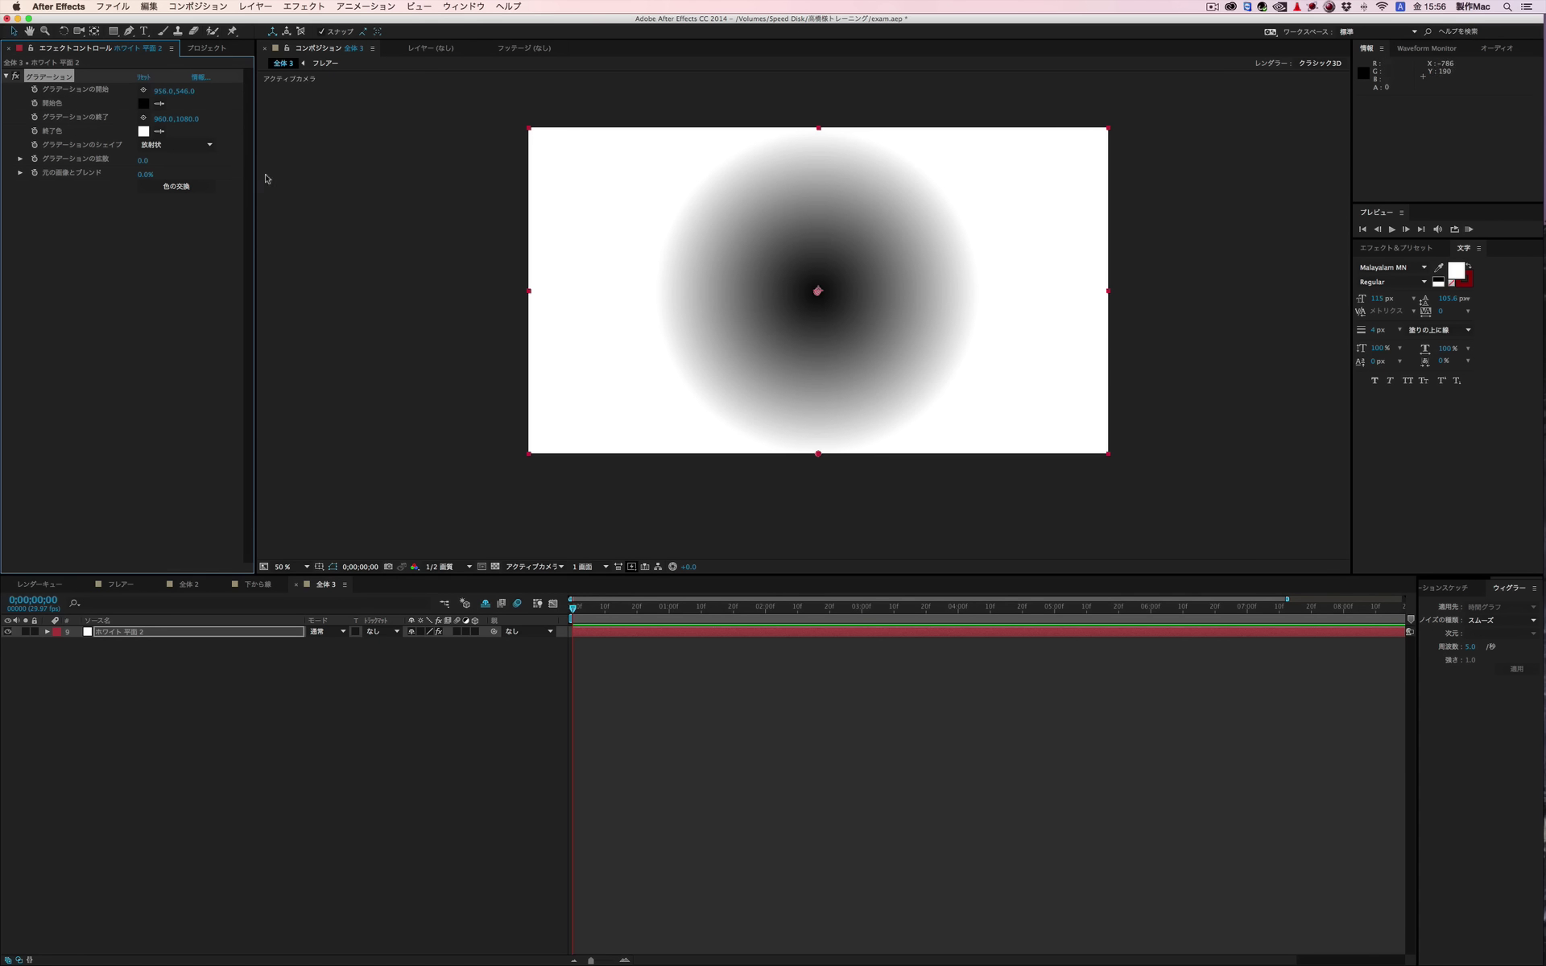
click(146, 106)
Step: Make the gradient run from white to light blue and move its end point up and left
drag(32, 104, 12, 95)
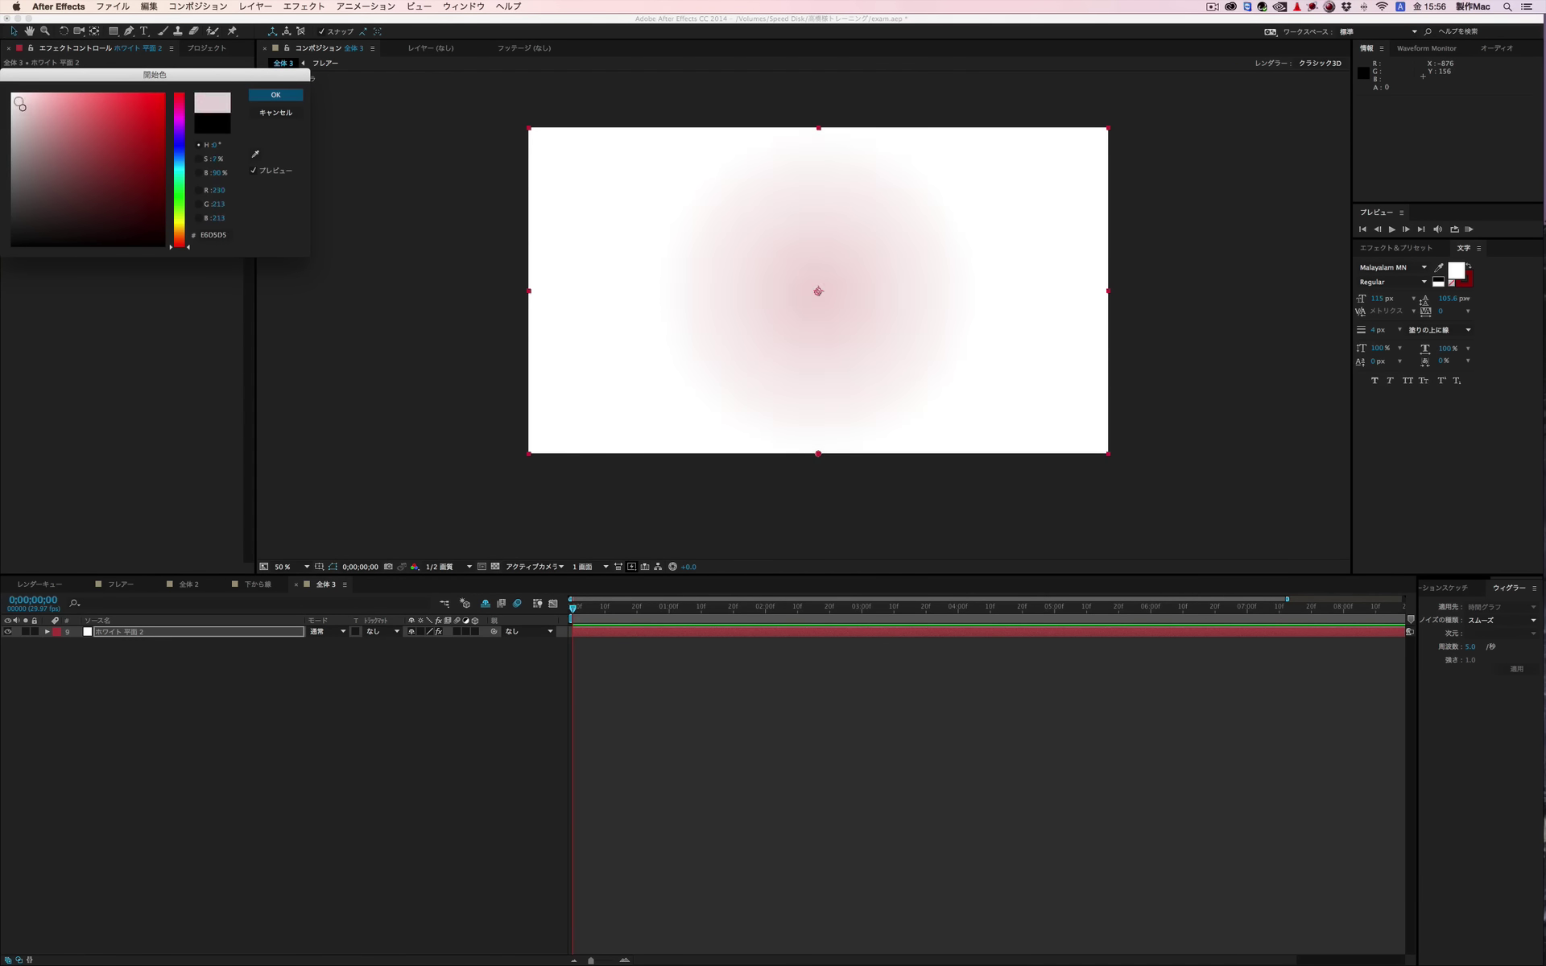
click(276, 95)
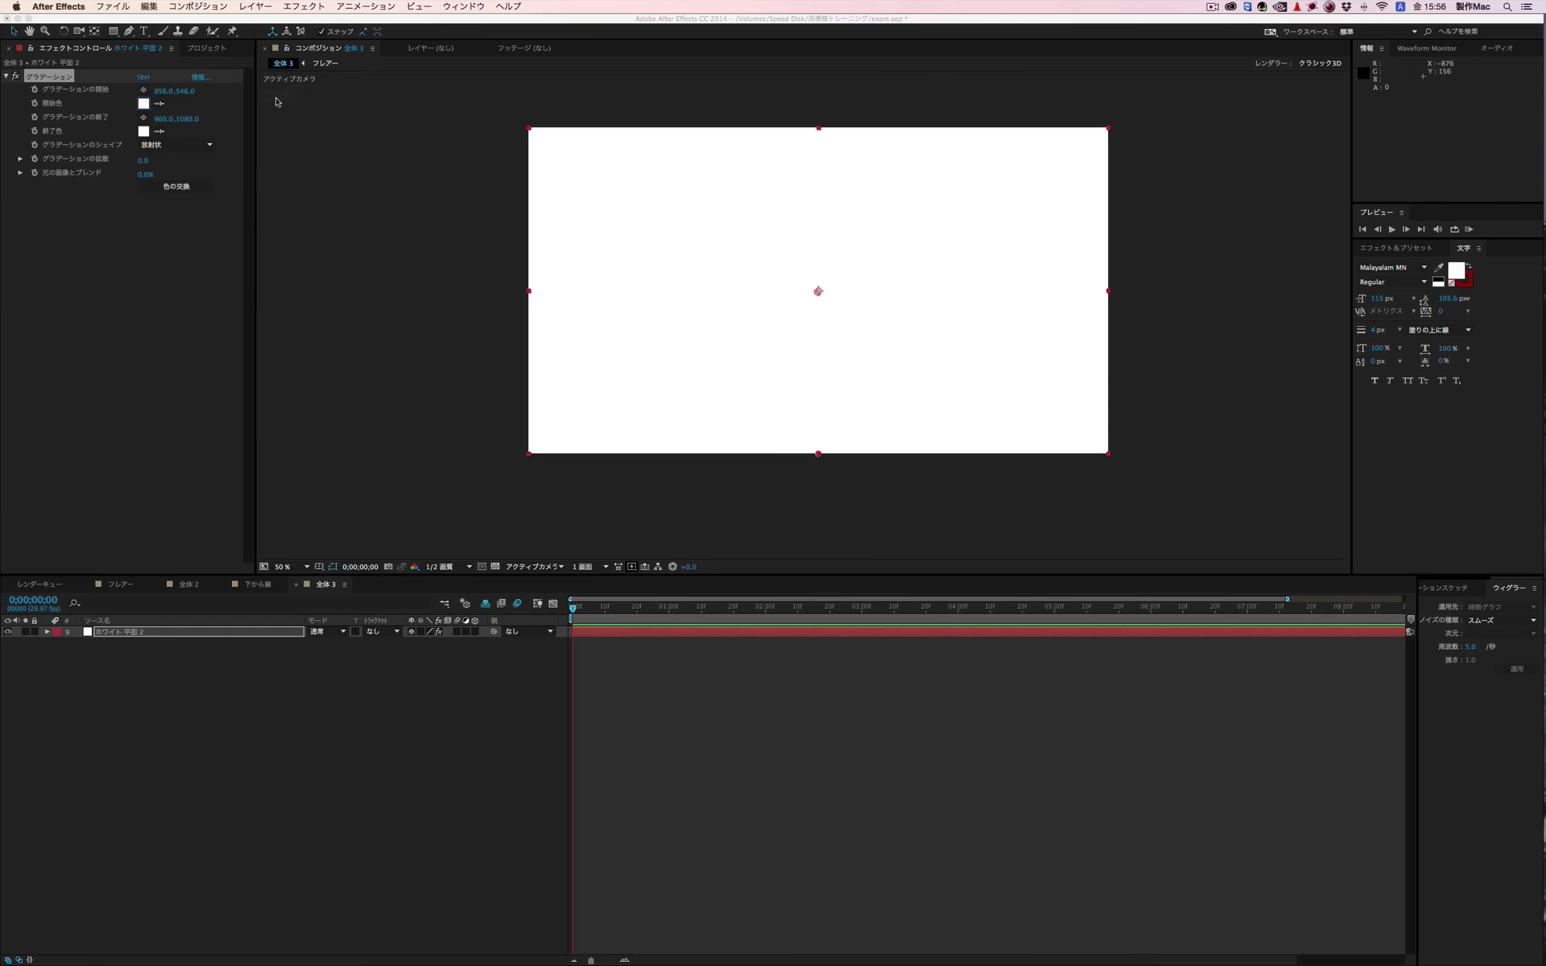
click(144, 135)
click(179, 153)
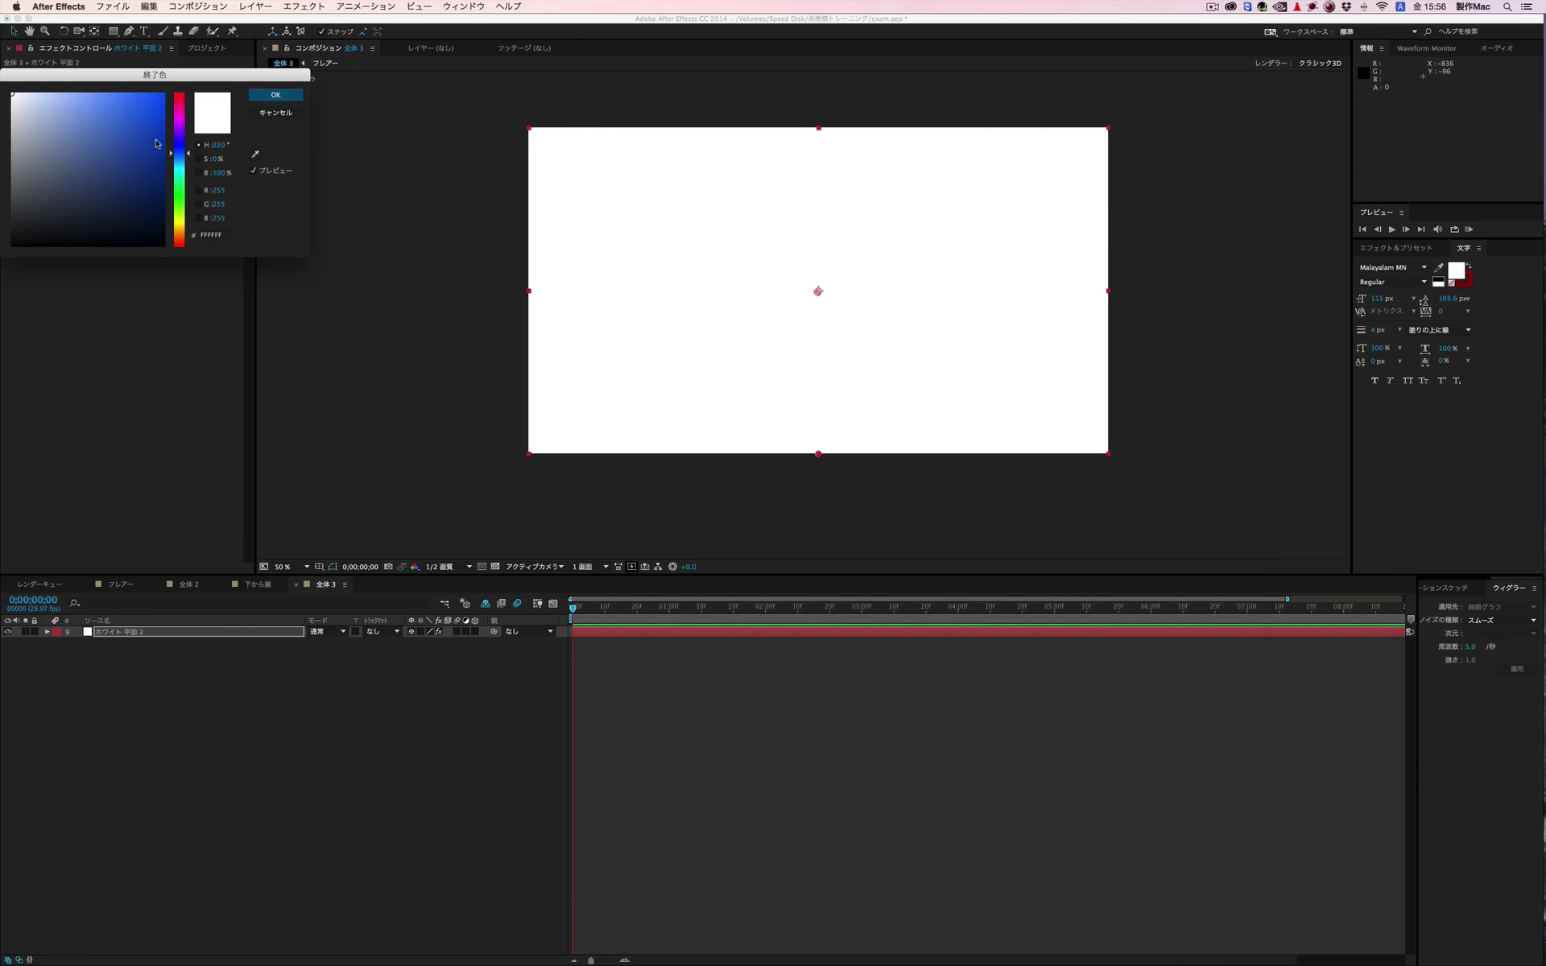
click(50, 112)
mouse_move(50, 112)
mouse_down()
mouse_move(58, 123)
mouse_move(76, 91)
mouse_up()
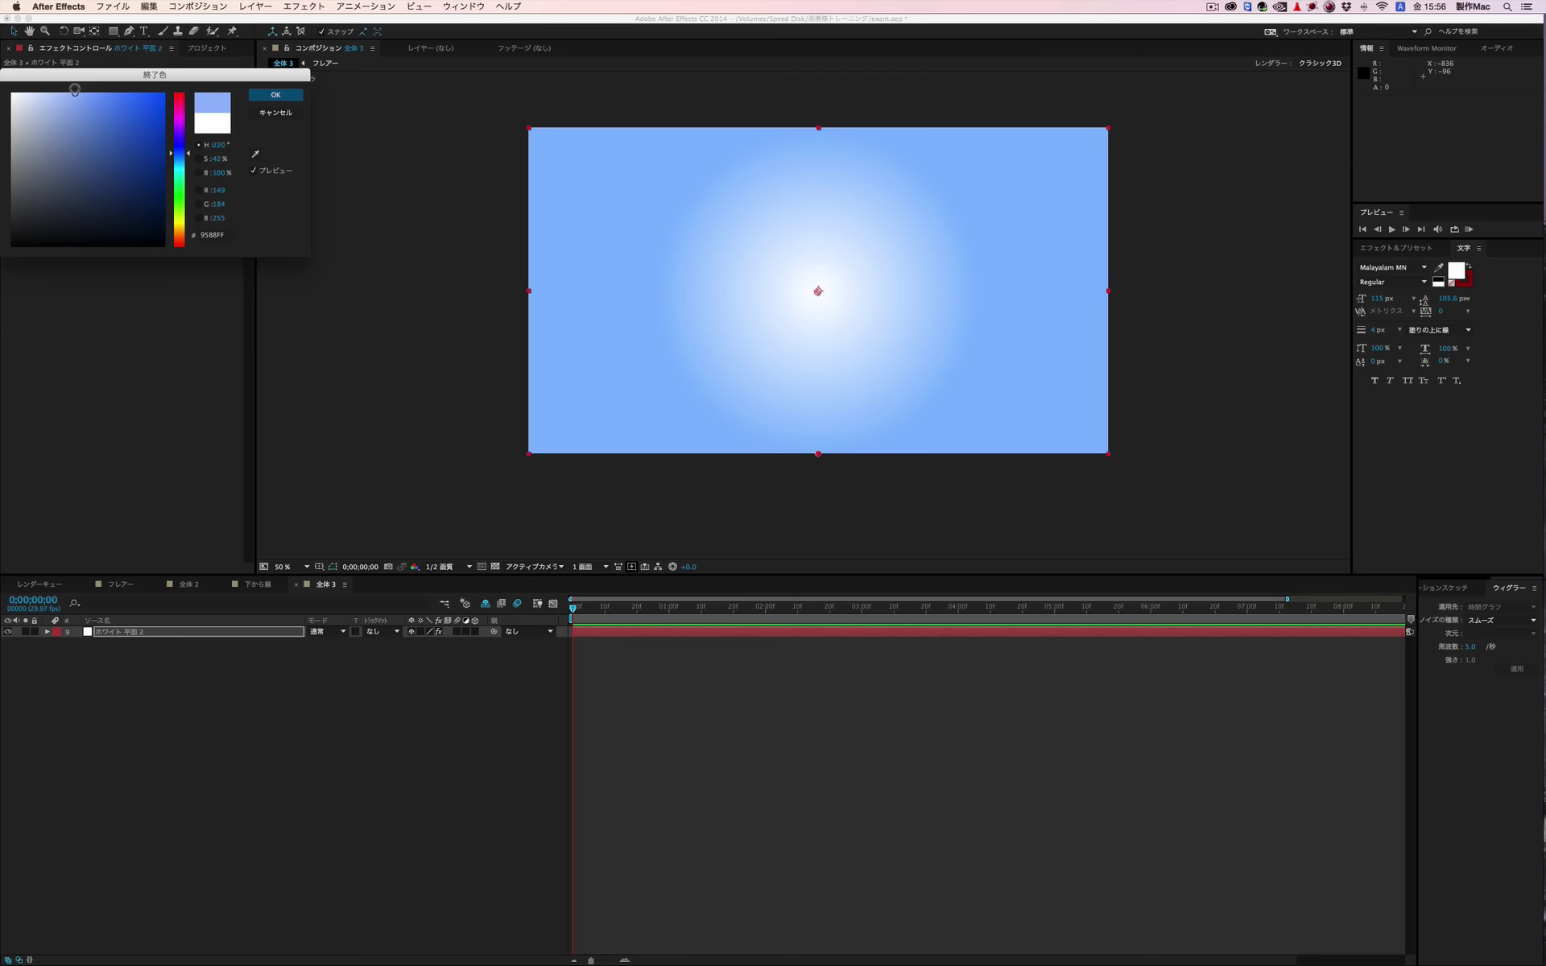
click(290, 95)
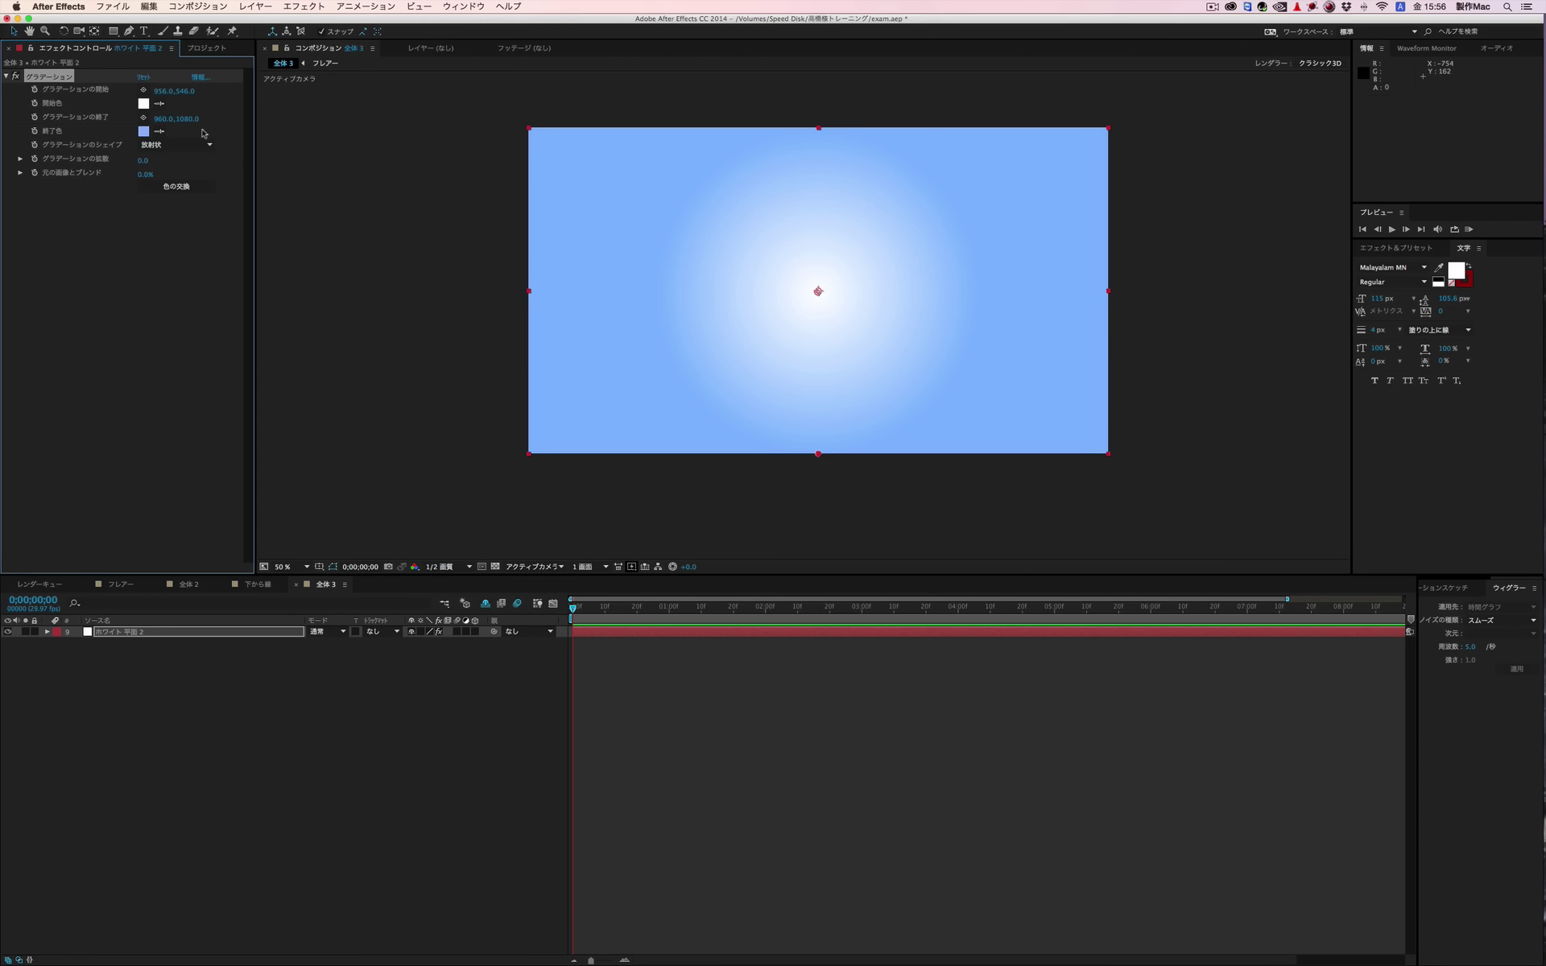
mouse_move(819, 453)
mouse_down()
mouse_move(690, 397)
mouse_move(718, 365)
mouse_move(667, 393)
mouse_up()
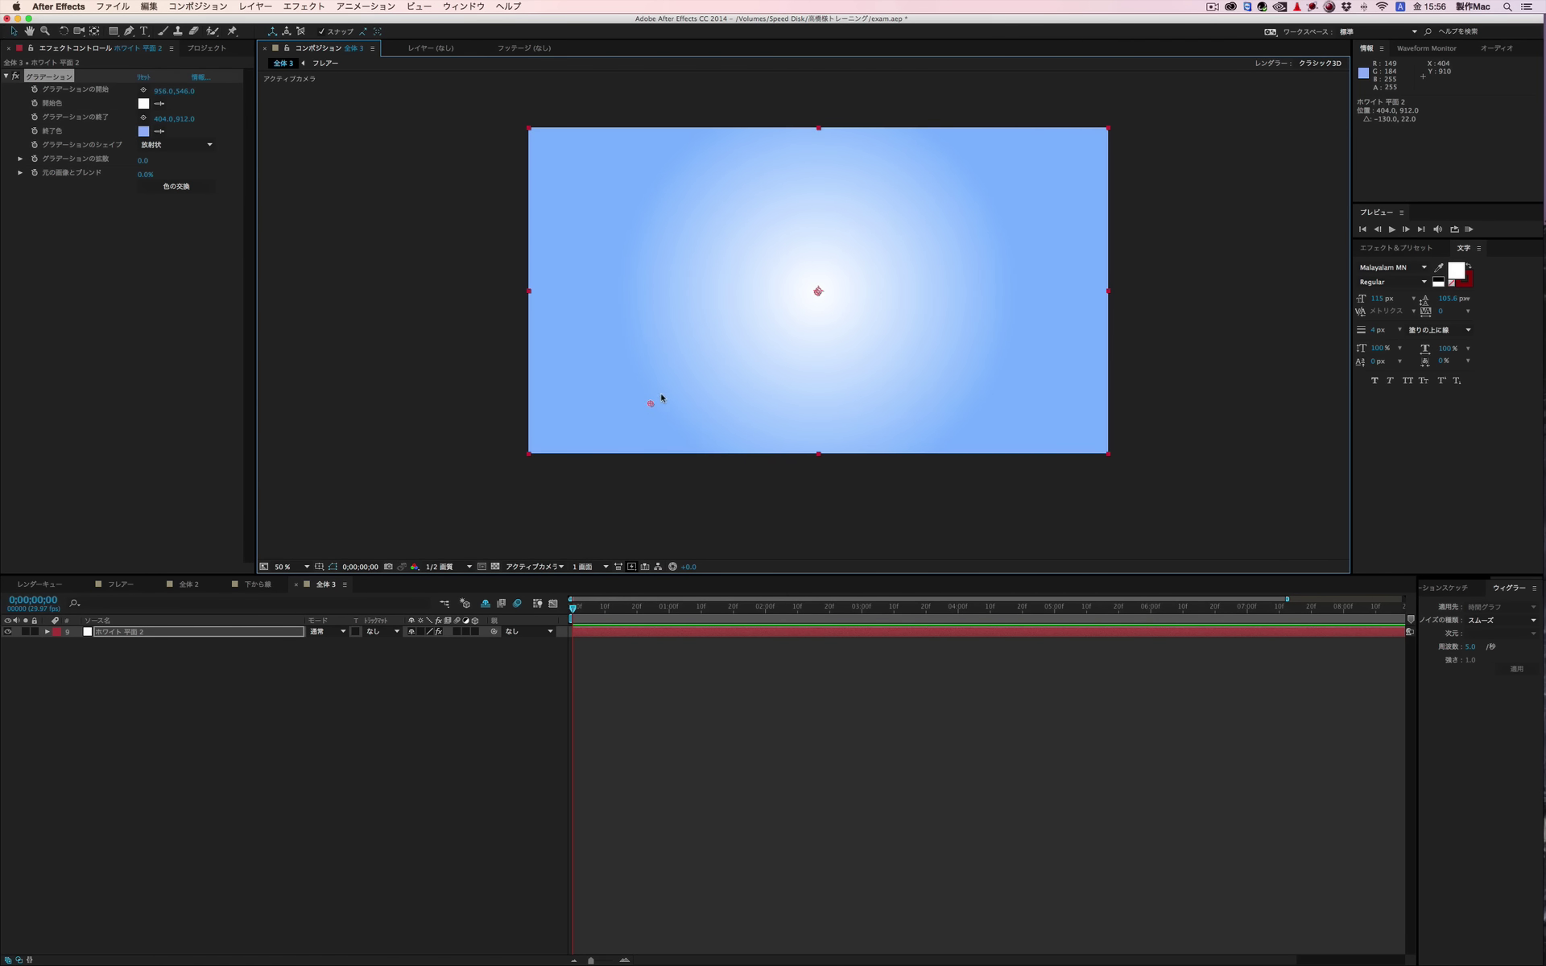
mouse_move(655, 400)
mouse_down()
mouse_move(670, 393)
mouse_move(657, 402)
mouse_up()
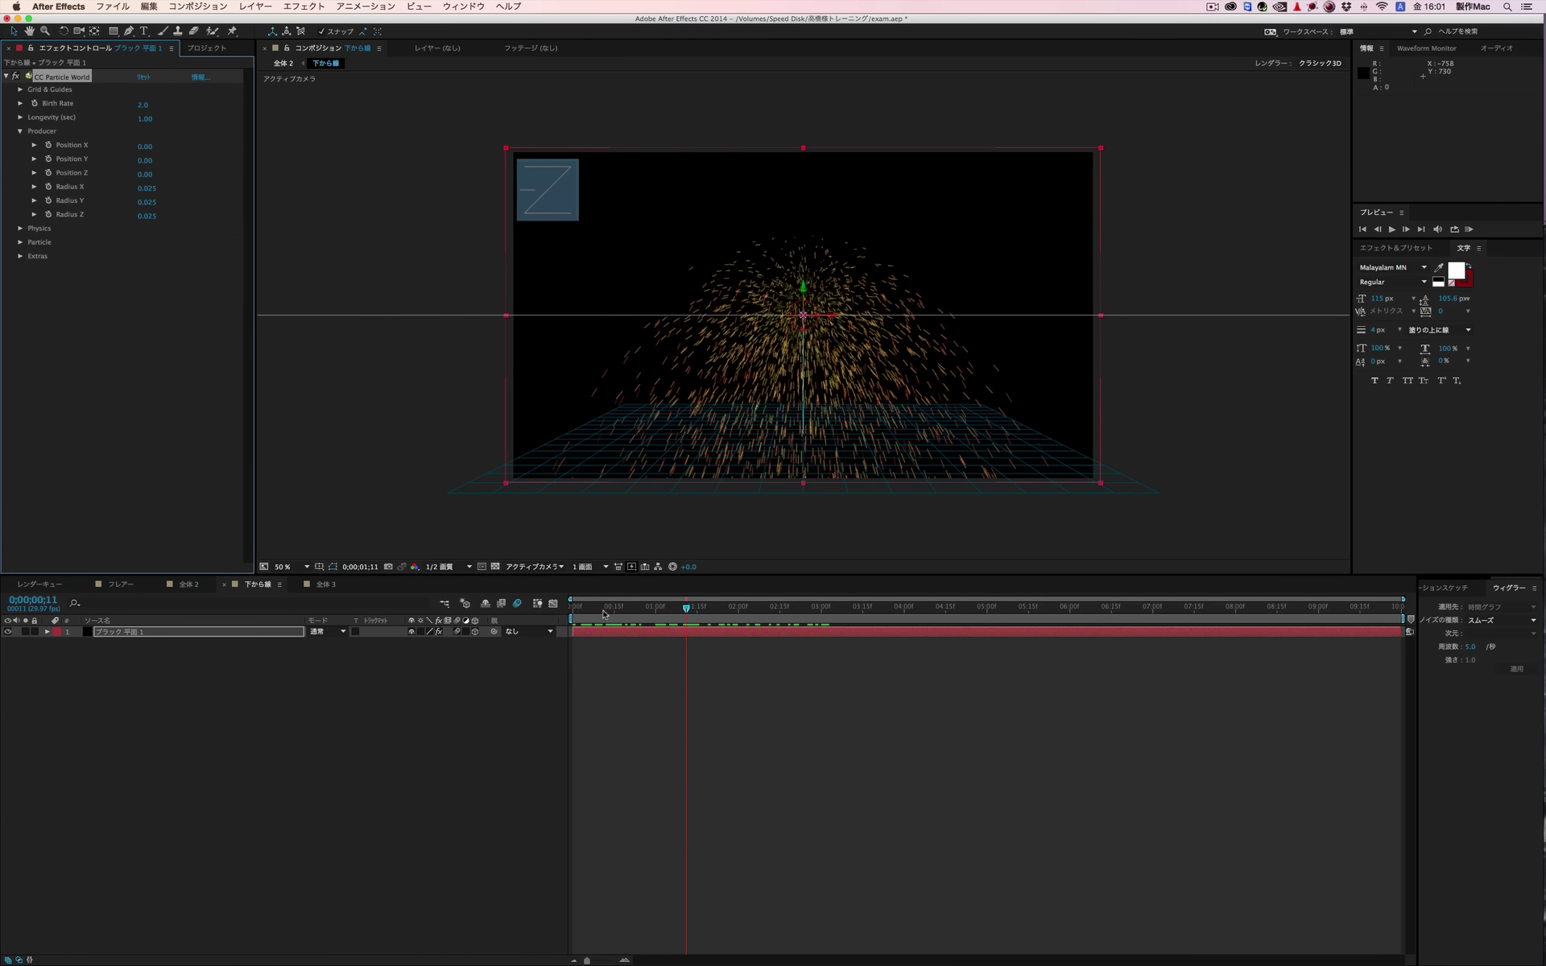
Step: At 0;00;01;02, set the particle Birth Rate to 34 and Longevity to 1.38
click(652, 608)
drag(666, 617, 662, 621)
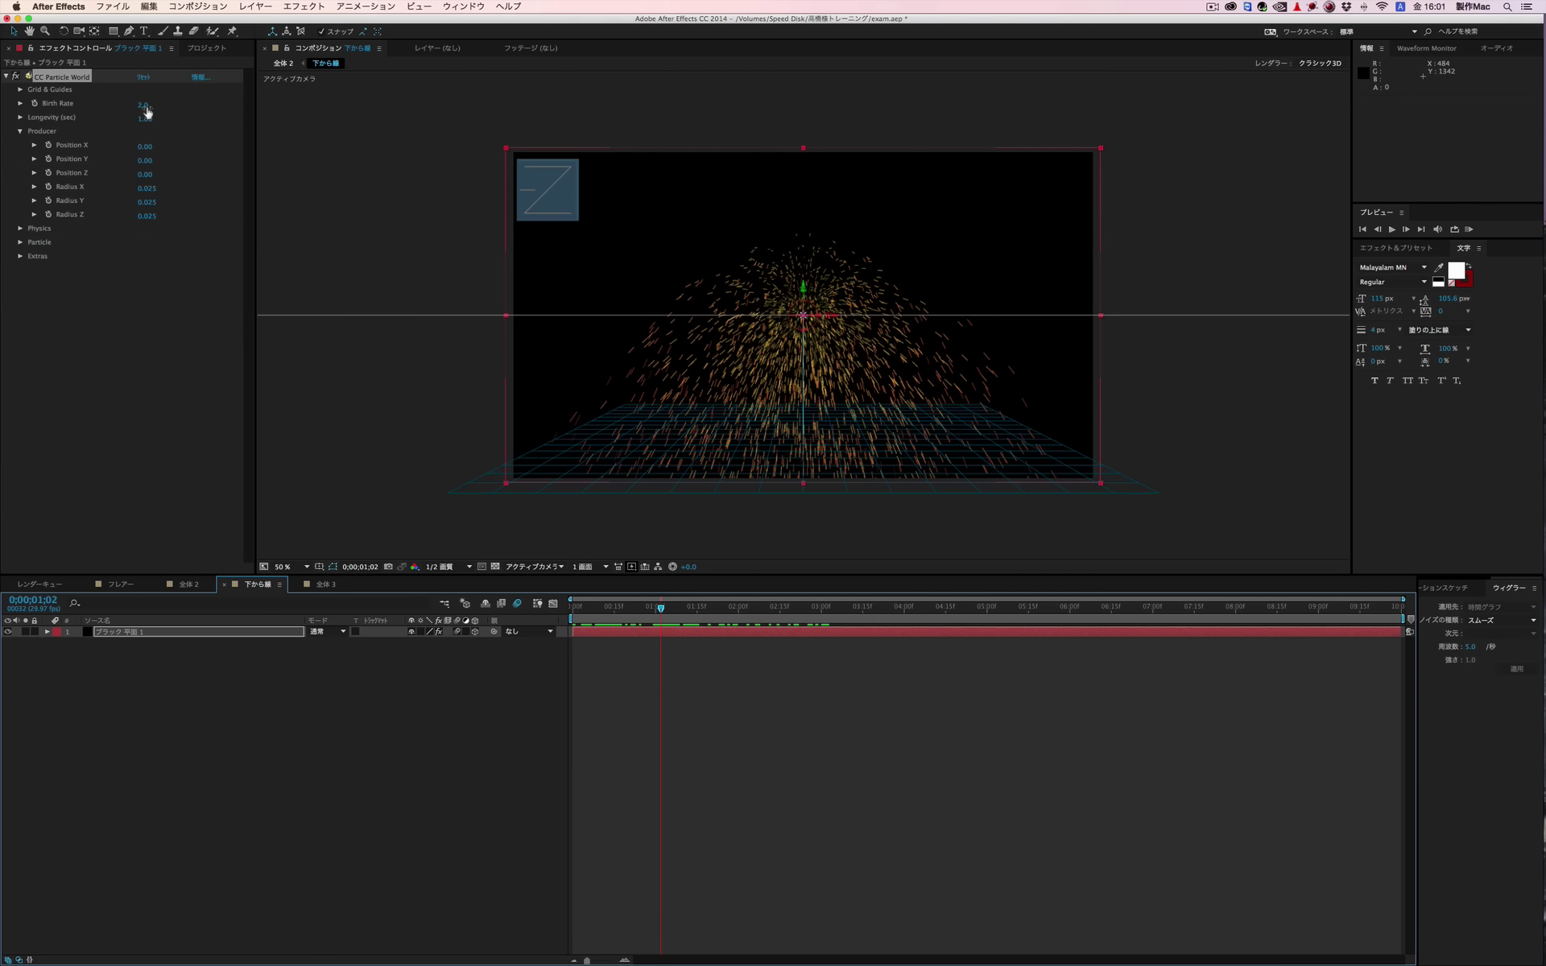
click(142, 105)
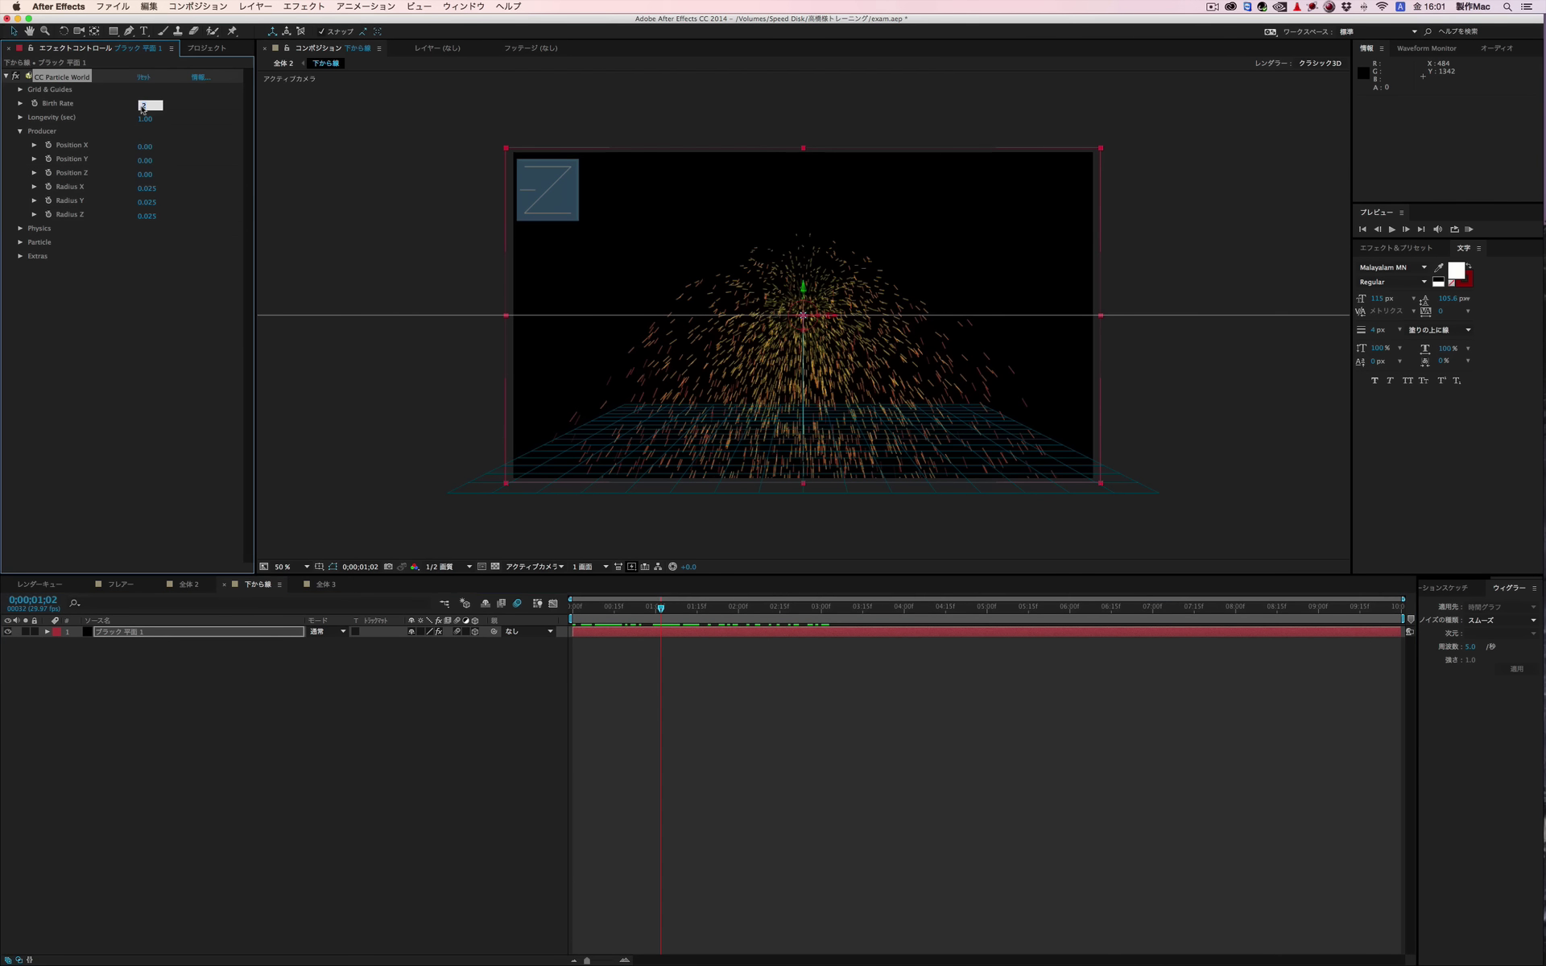
text(34)
key(Return)
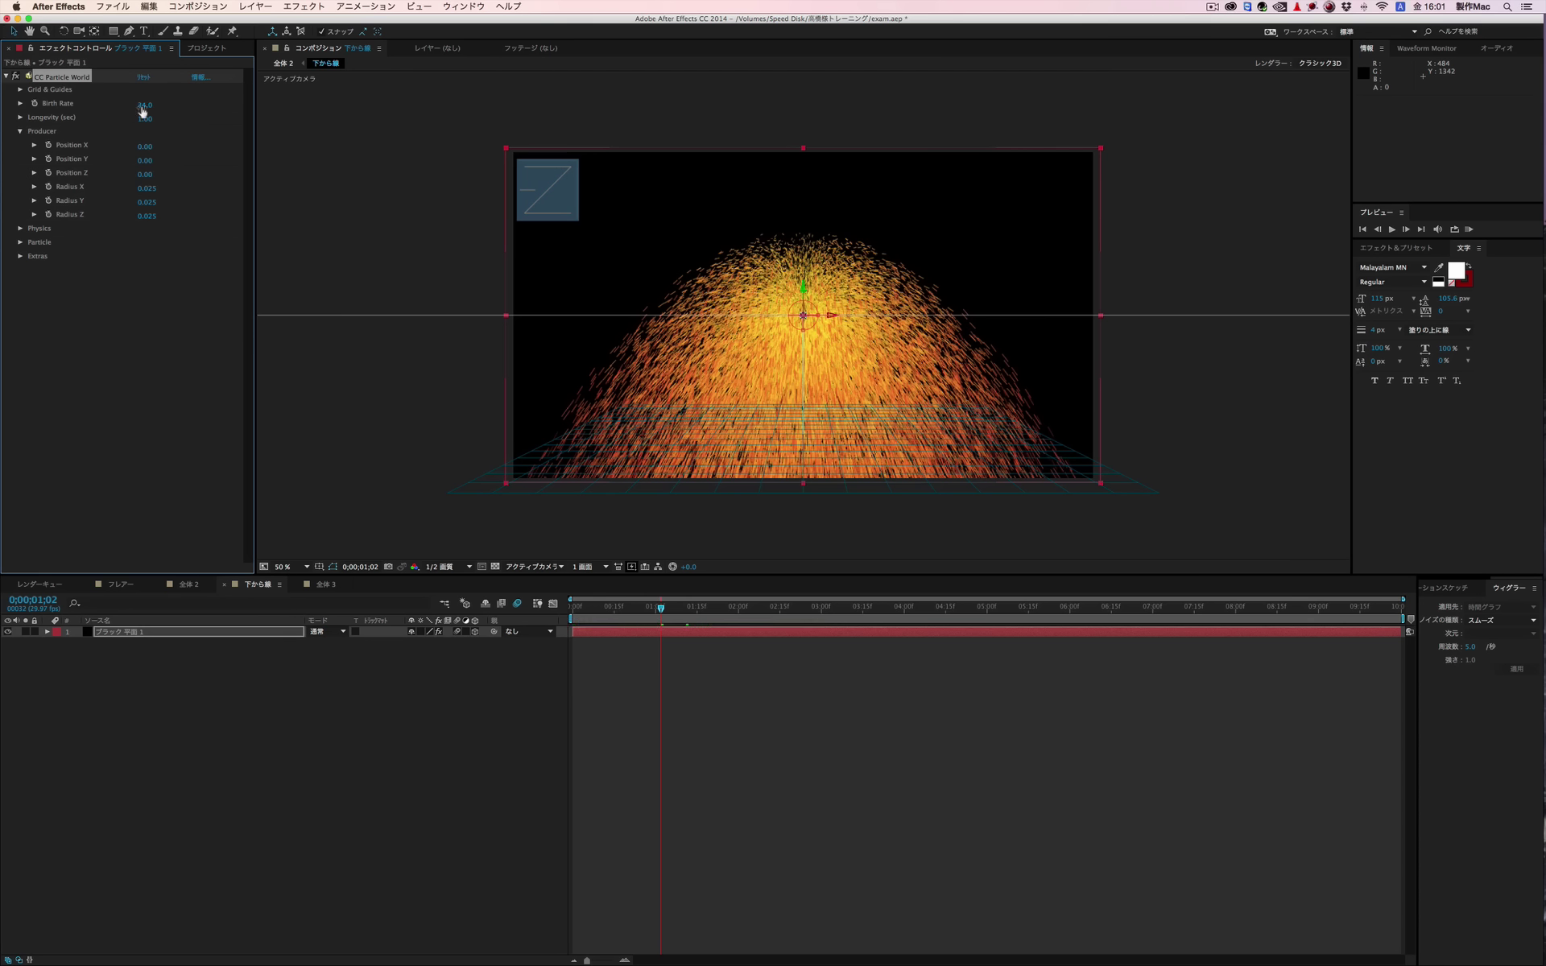
click(143, 119)
key(Return)
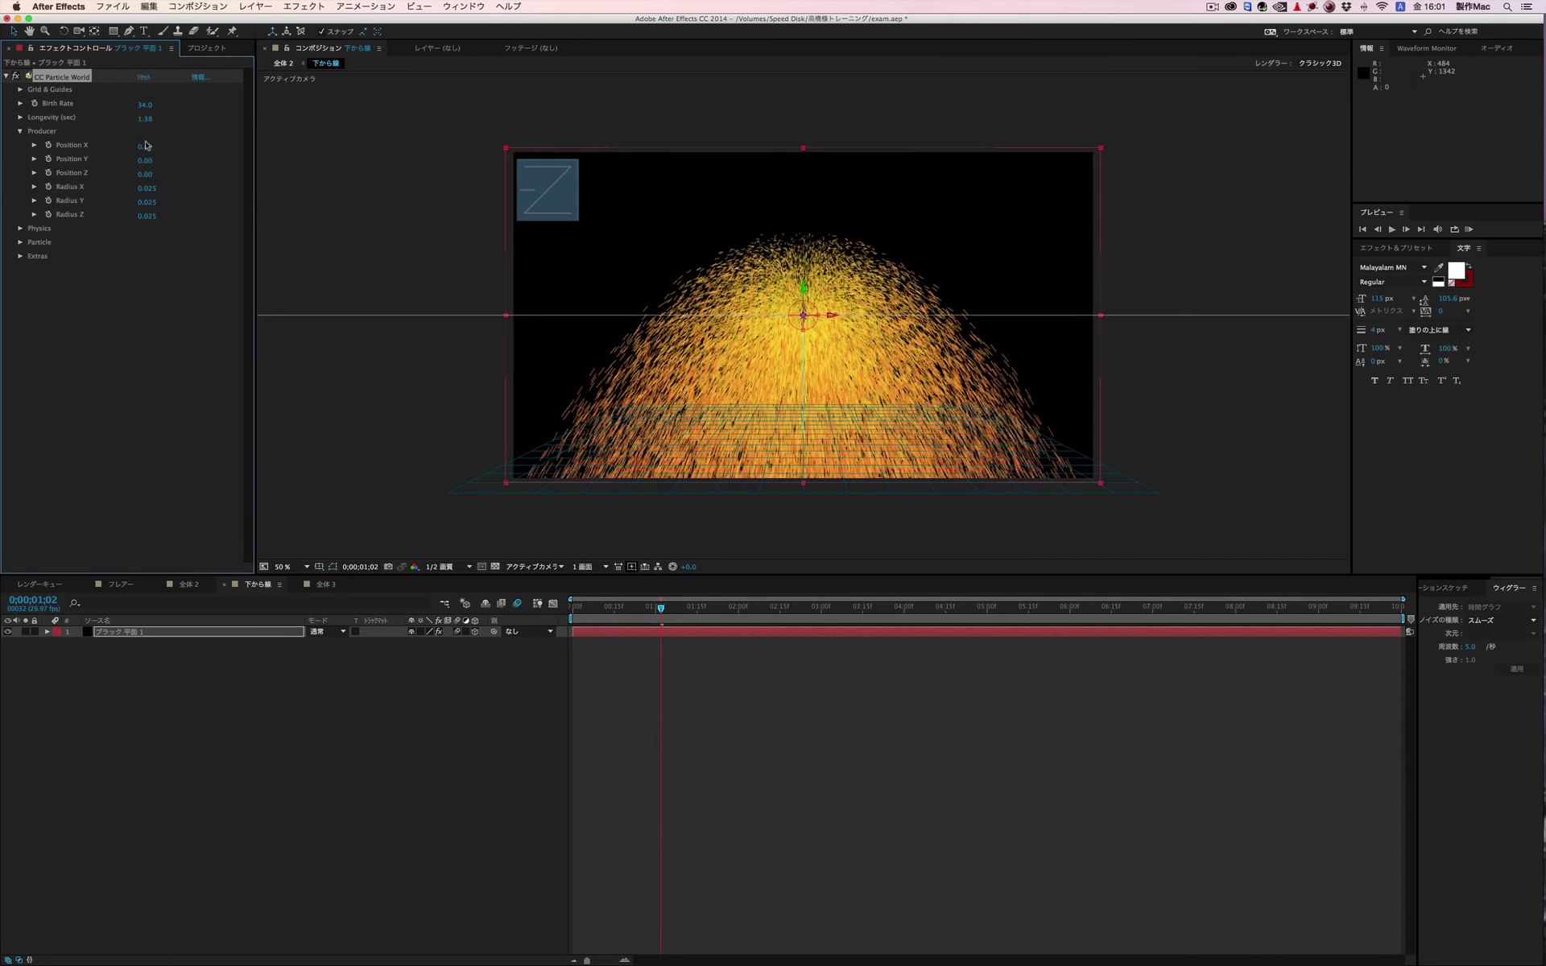
Step: Shift the emitter to Position X -0.17, undoing a trial Radius X change
drag(144, 147, 141, 147)
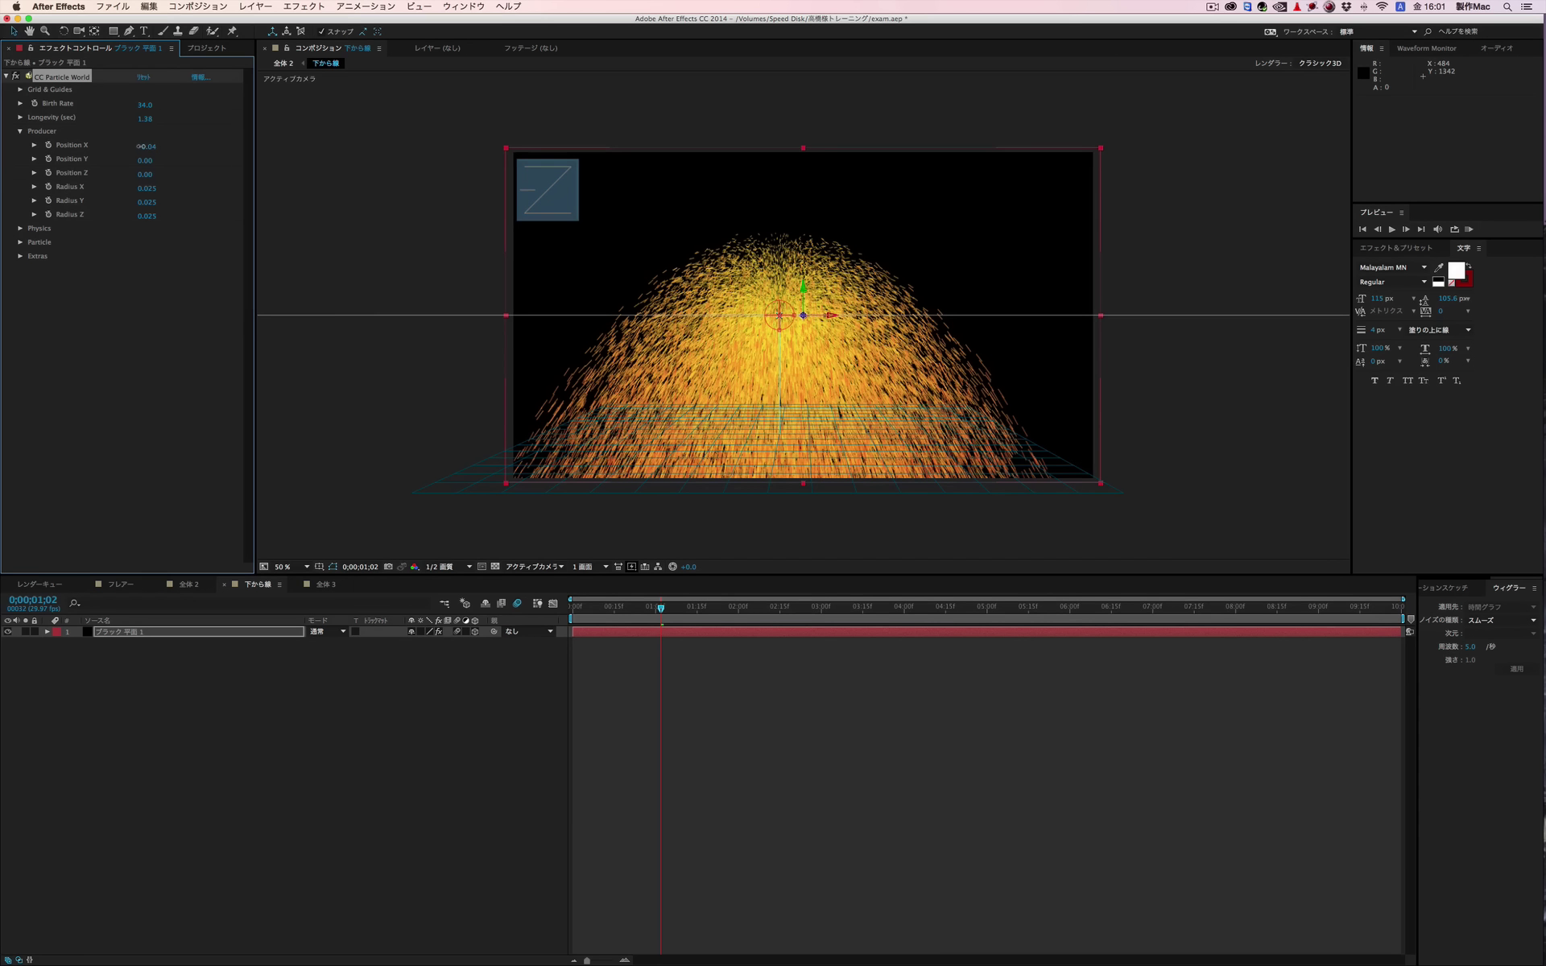
drag(147, 188, 156, 188)
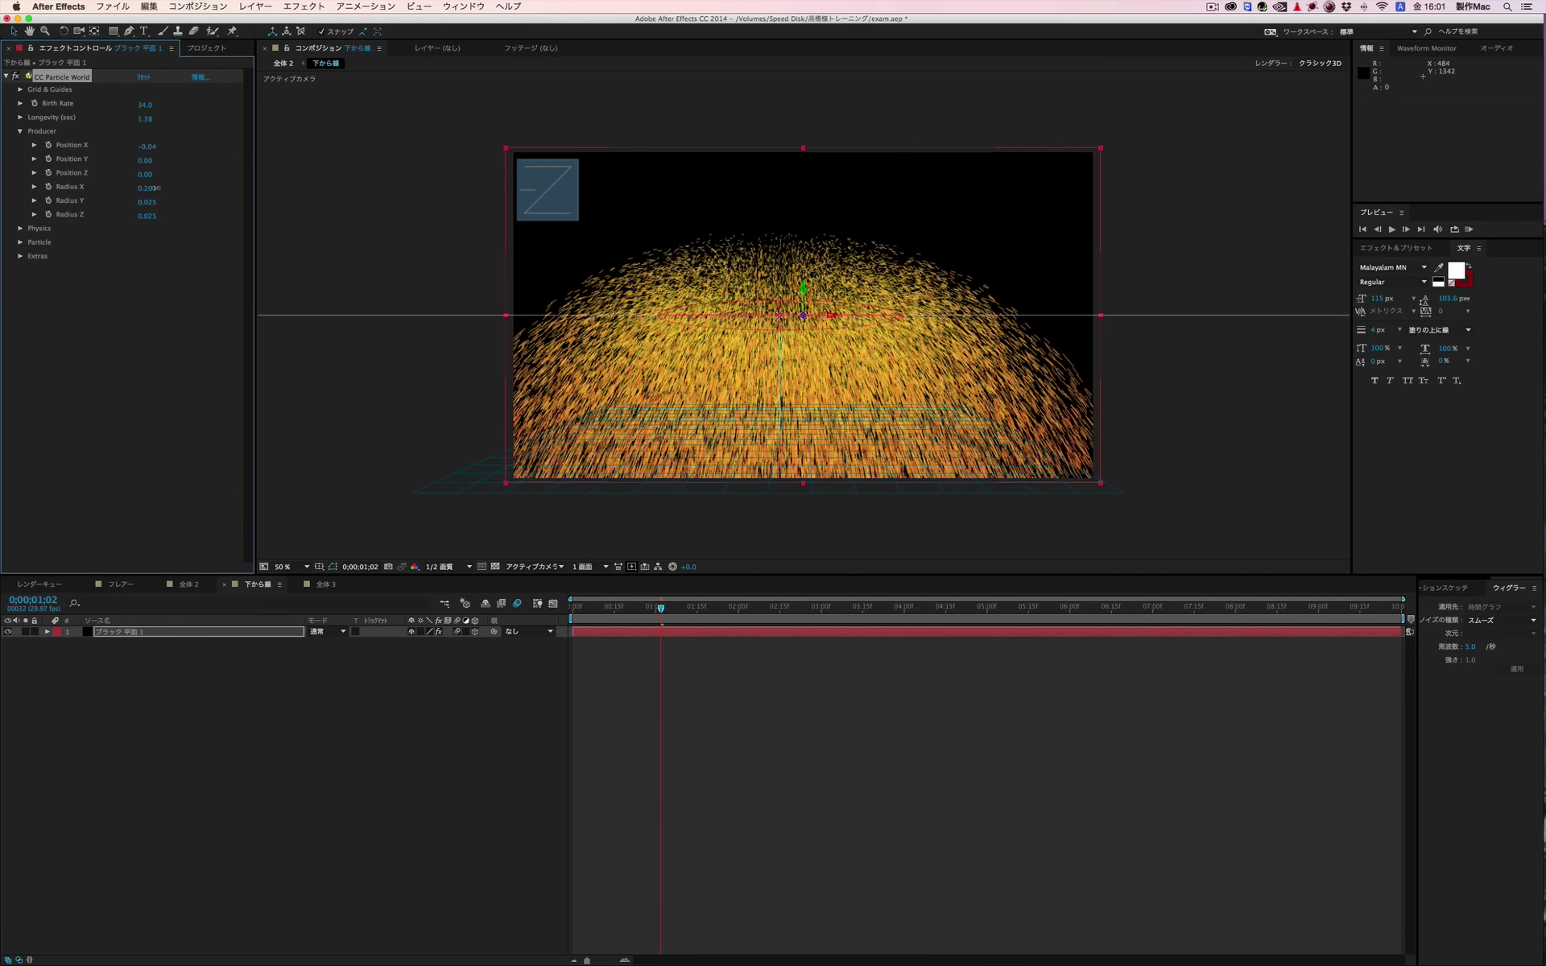
key(super+z)
click(149, 147)
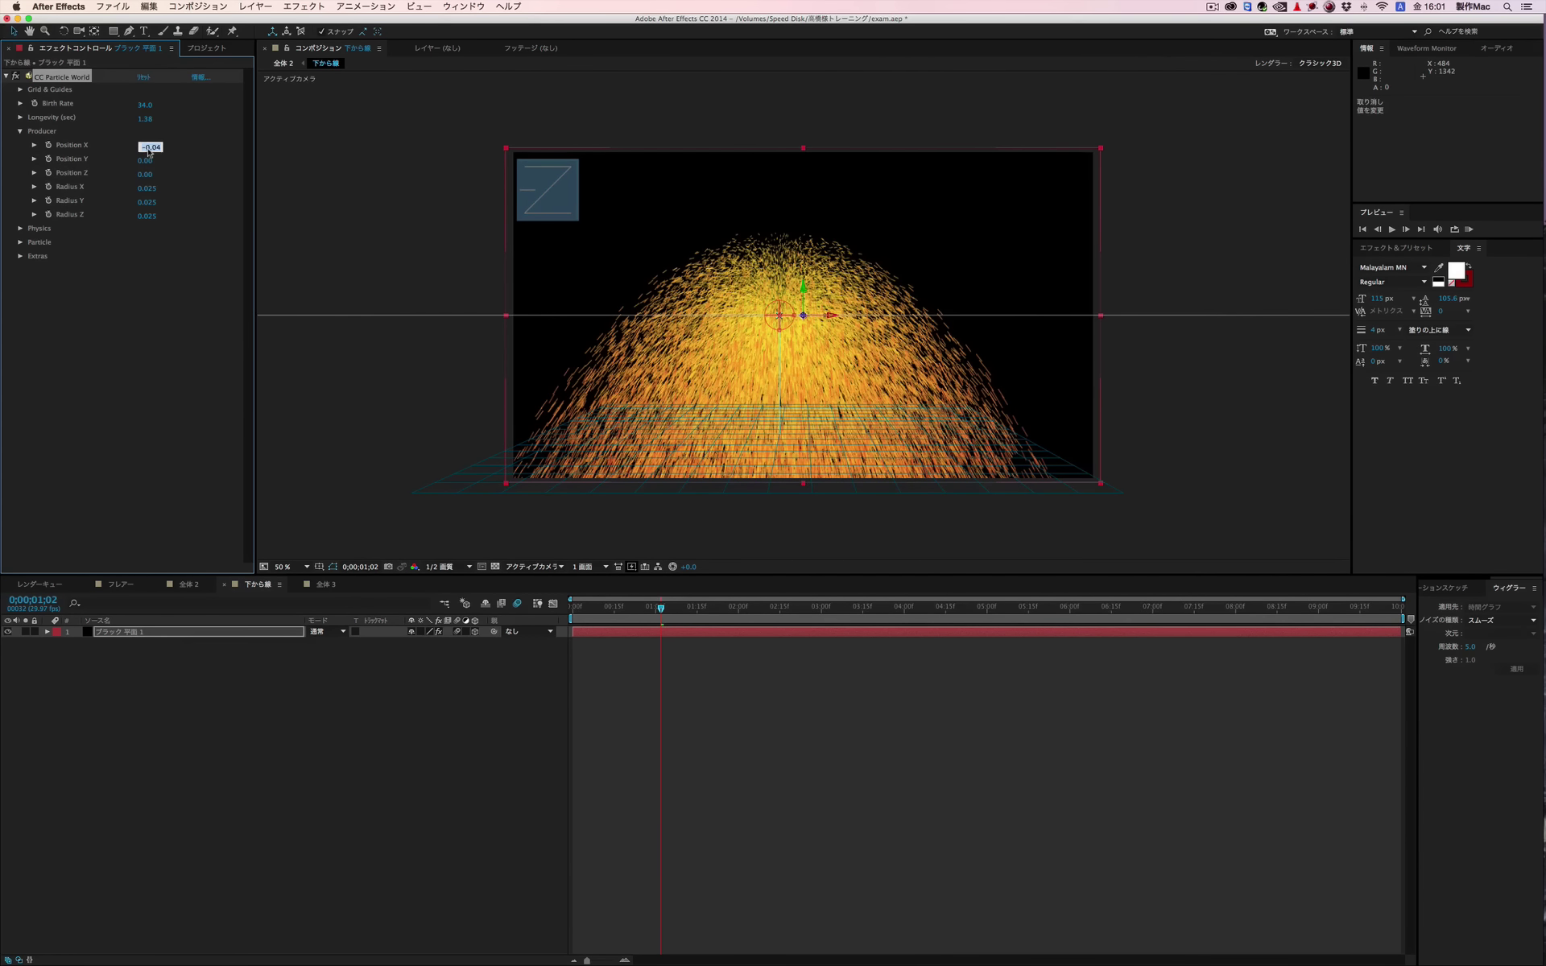
text(-0.1)
text(7)
key(Return)
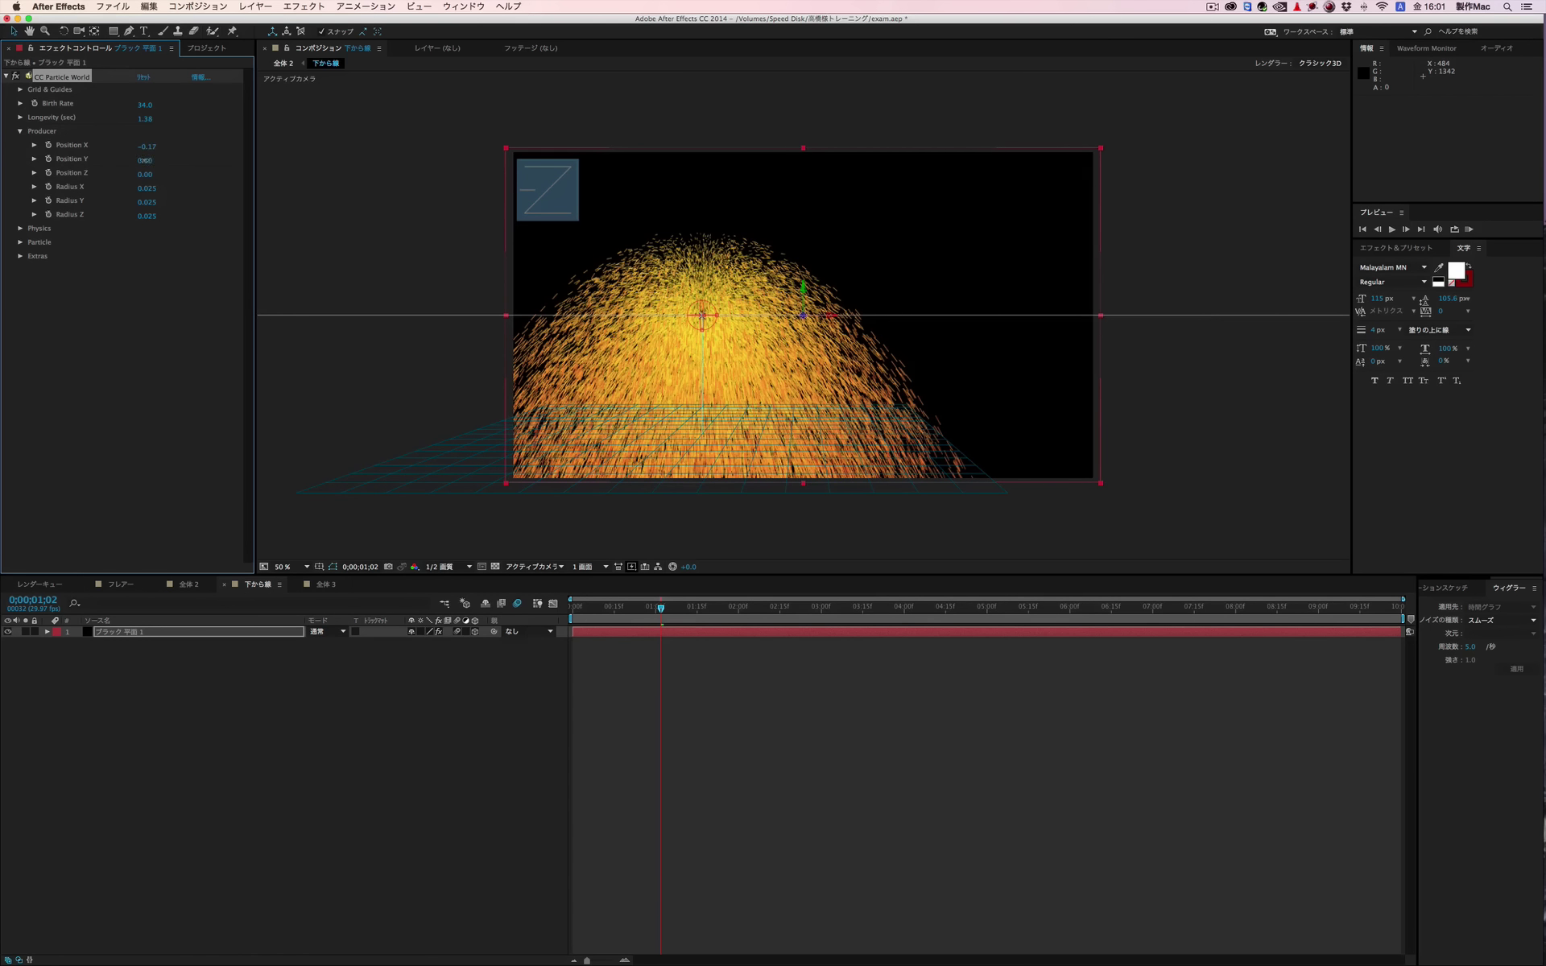
click(145, 160)
text(3.5)
Step: Set the emitter Position Y to 3.50 and Position Z to -0.13
key(Return)
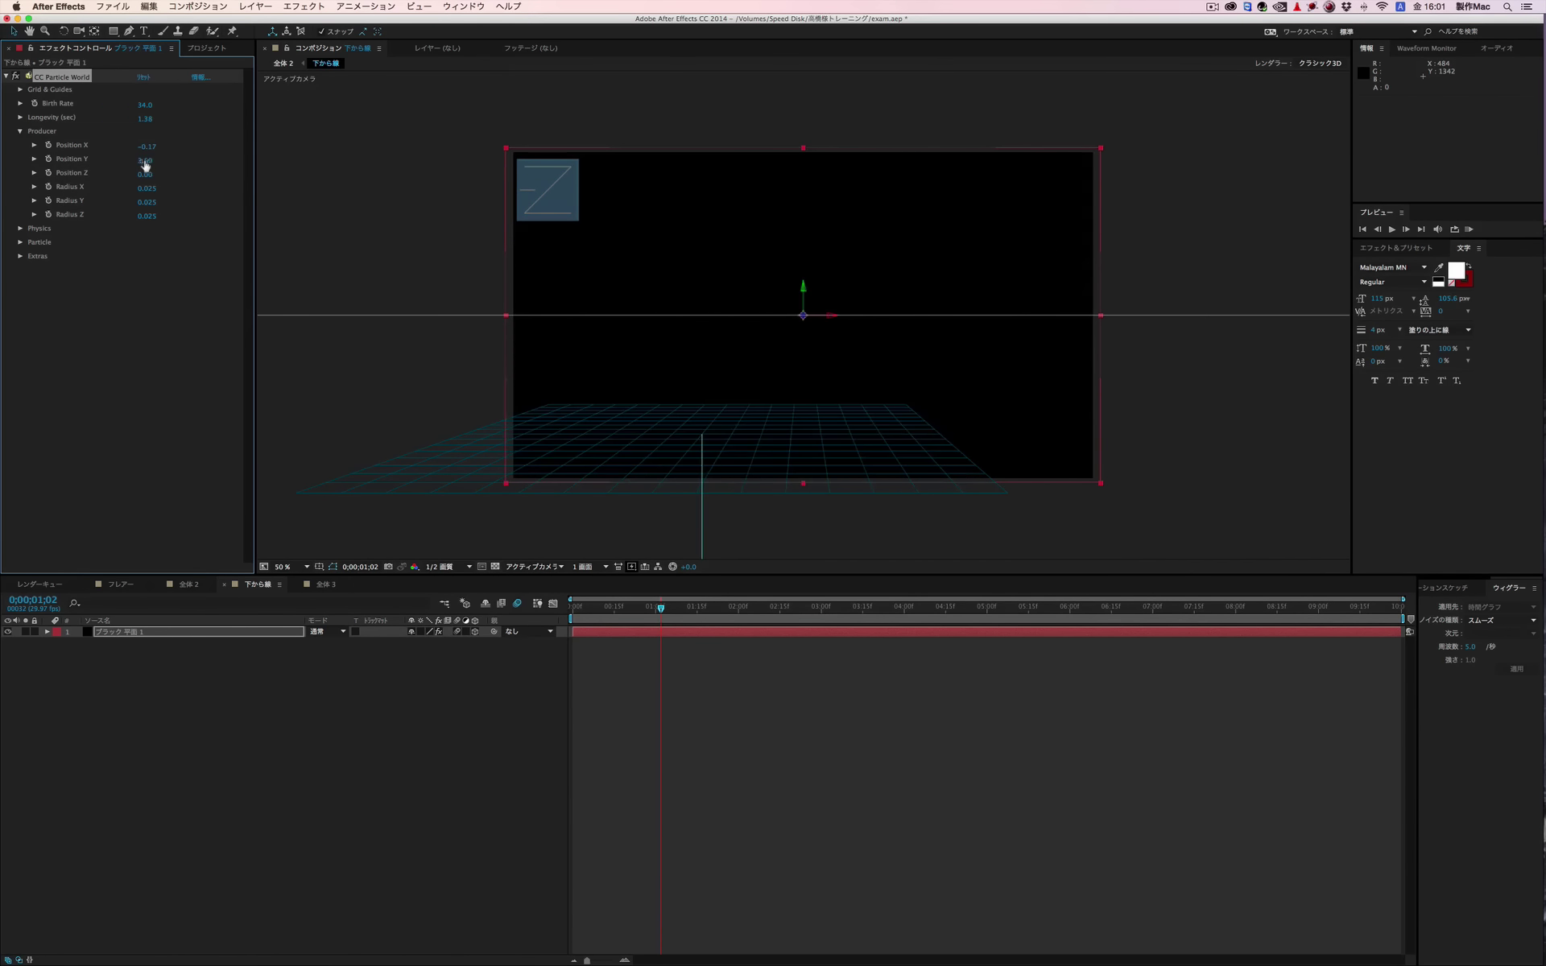
click(145, 175)
text(-0.13)
key(Return)
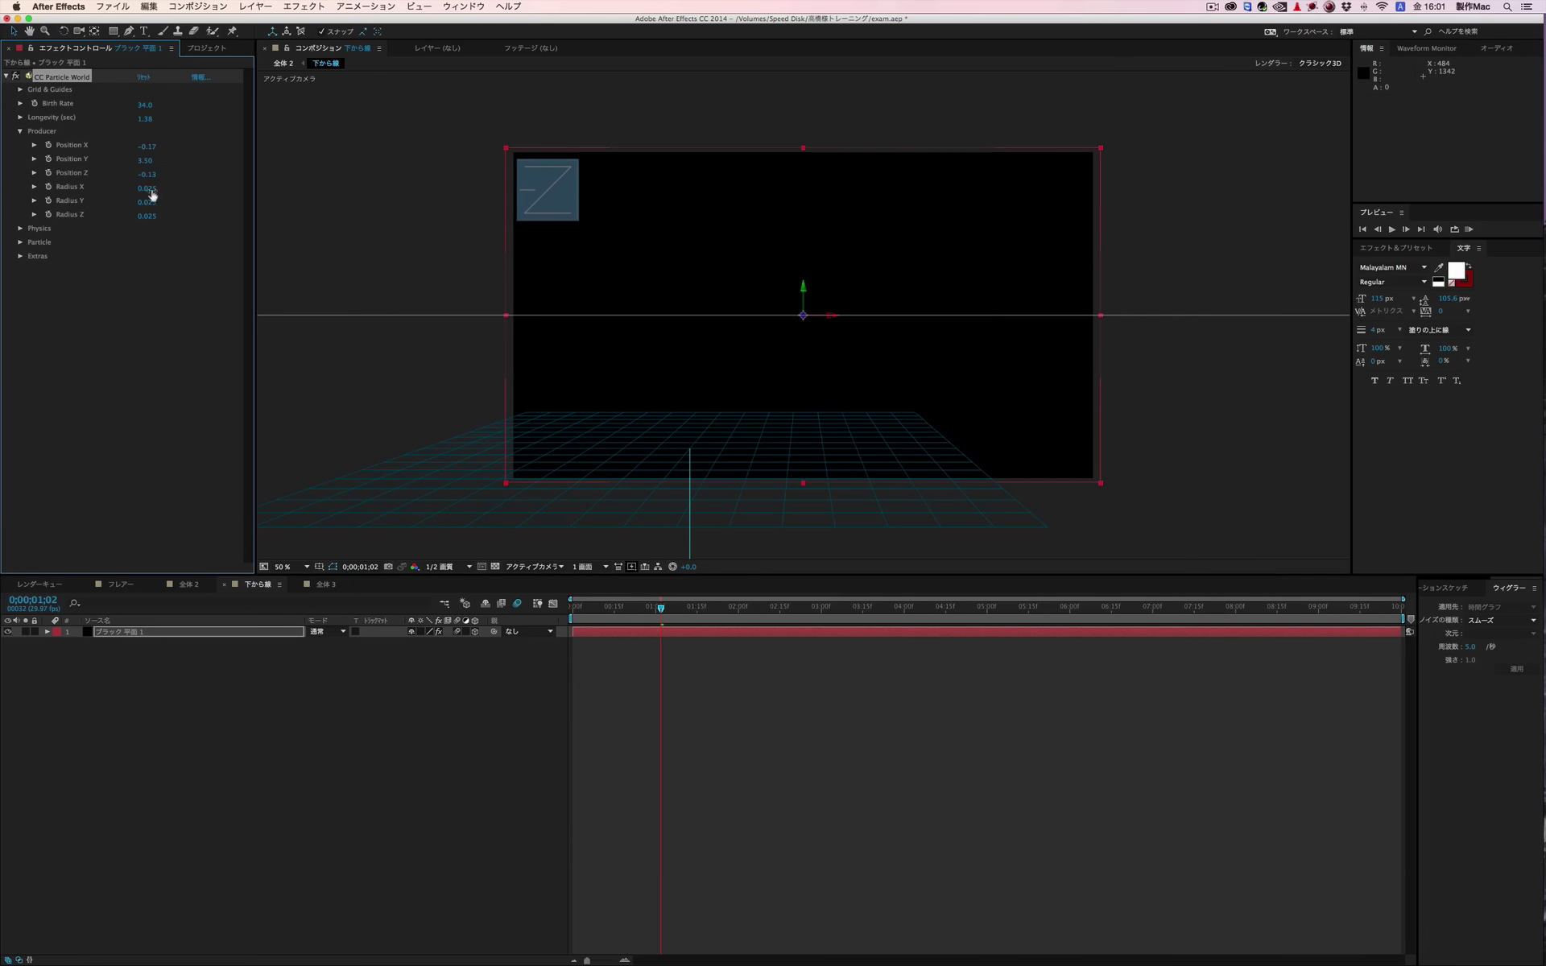
Step: Set emitter Radius X 21.5, Radius Y 7 and Radius Z 87, then scrub to review
click(151, 188)
text(21.5)
key(Return)
click(151, 203)
text(7)
key(Return)
click(149, 216)
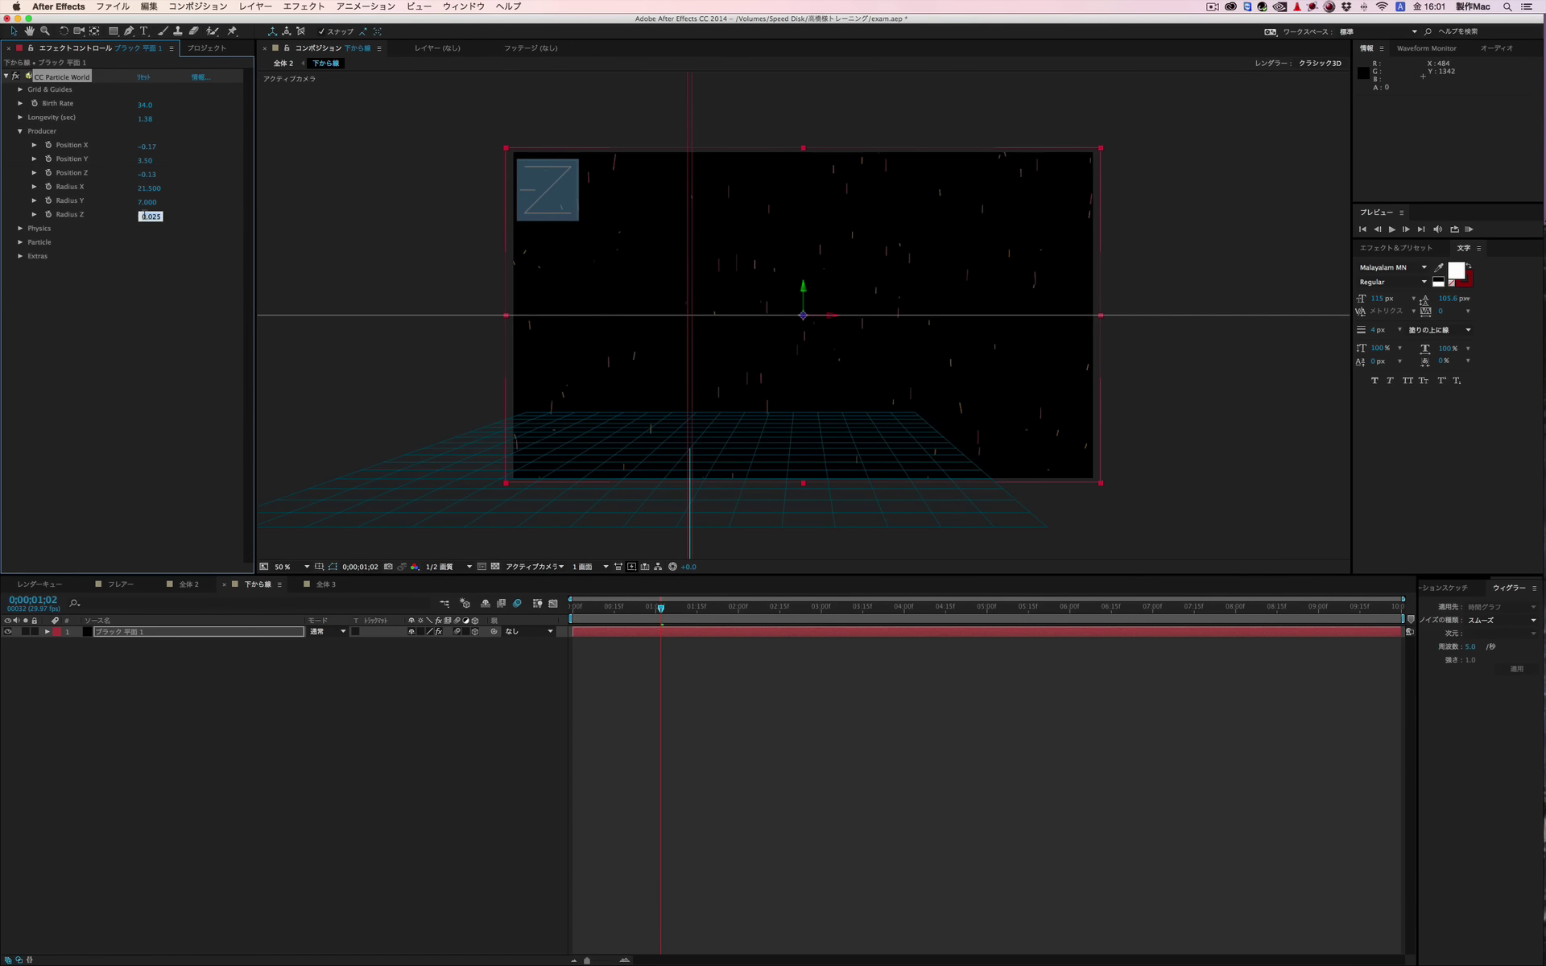
text(87)
key(Return)
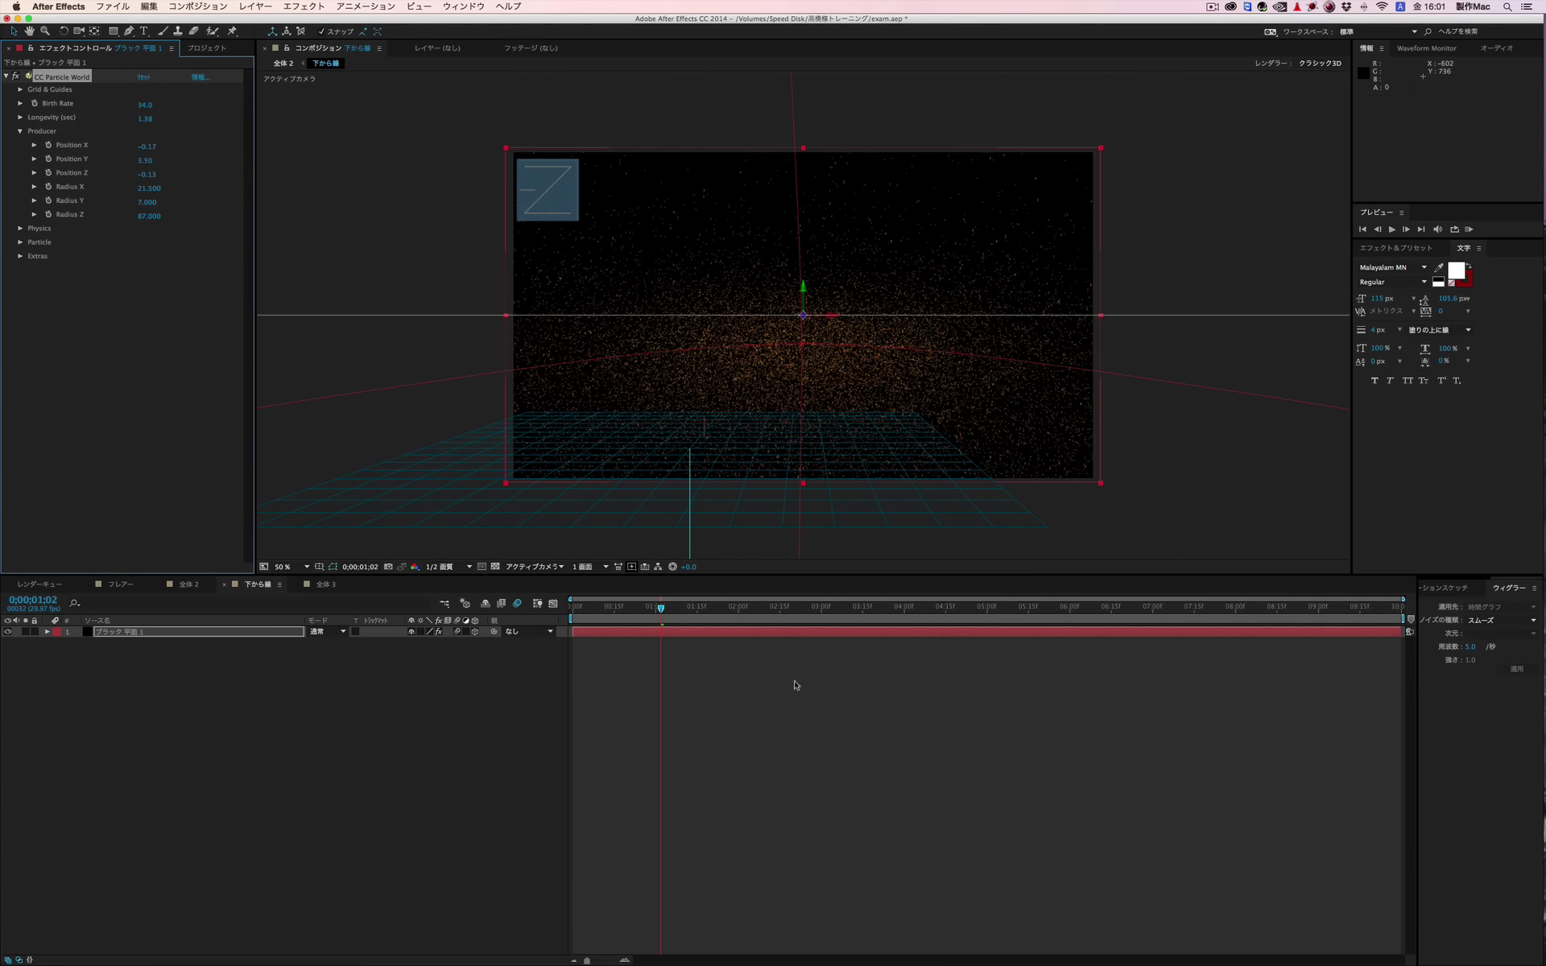
mouse_move(654, 616)
mouse_down()
mouse_move(909, 616)
mouse_move(717, 627)
mouse_up()
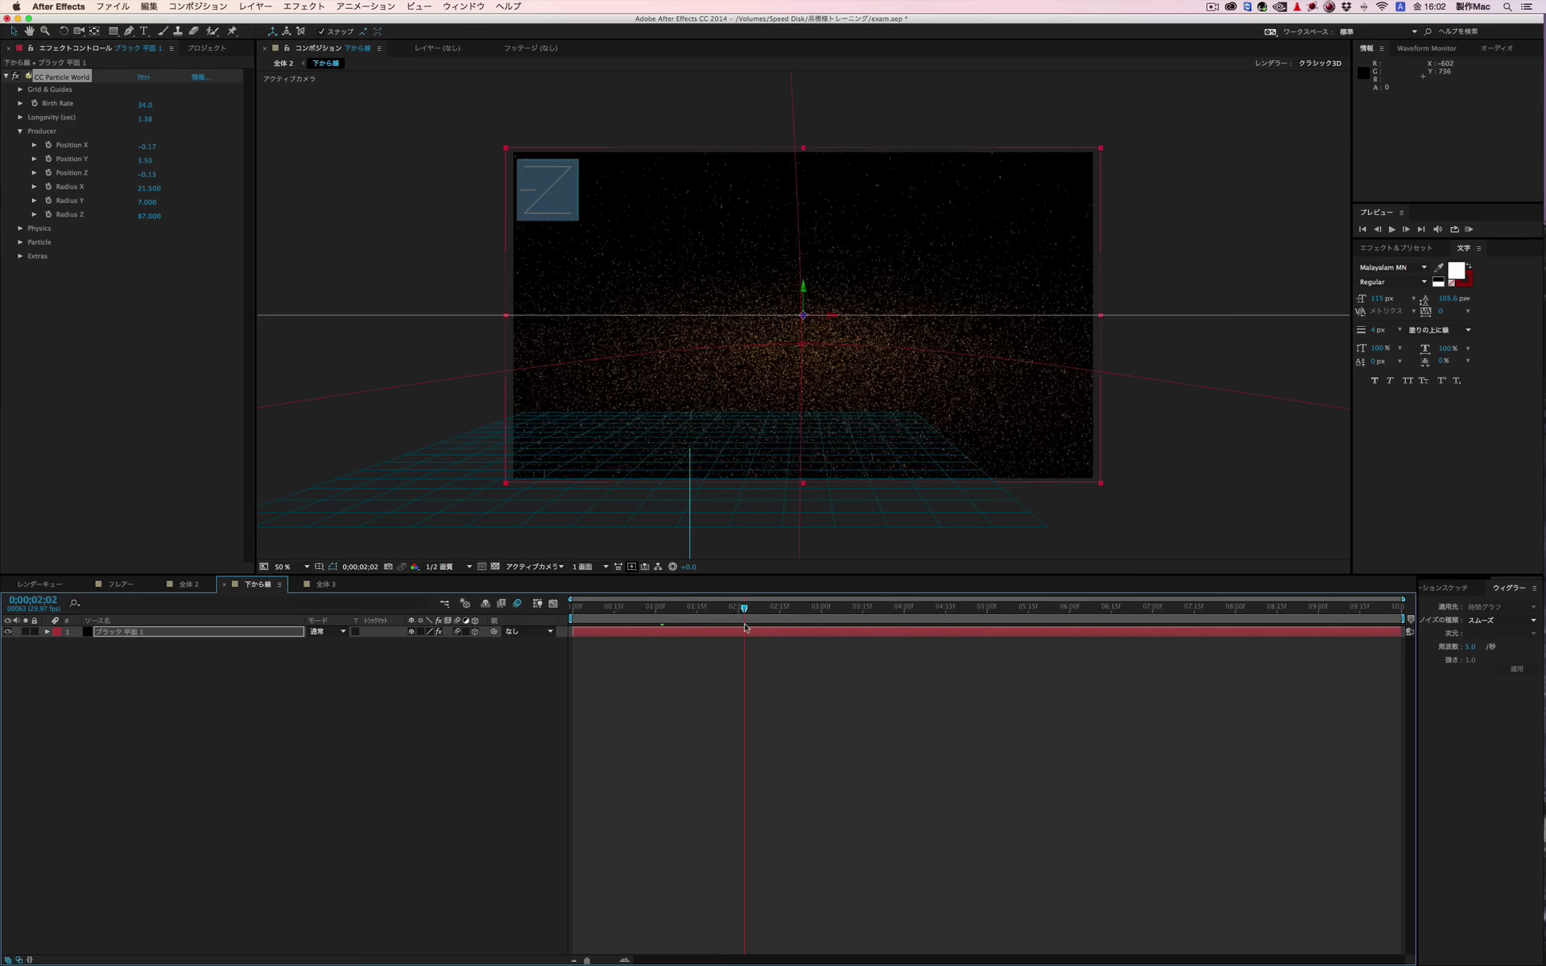
drag(717, 627, 692, 627)
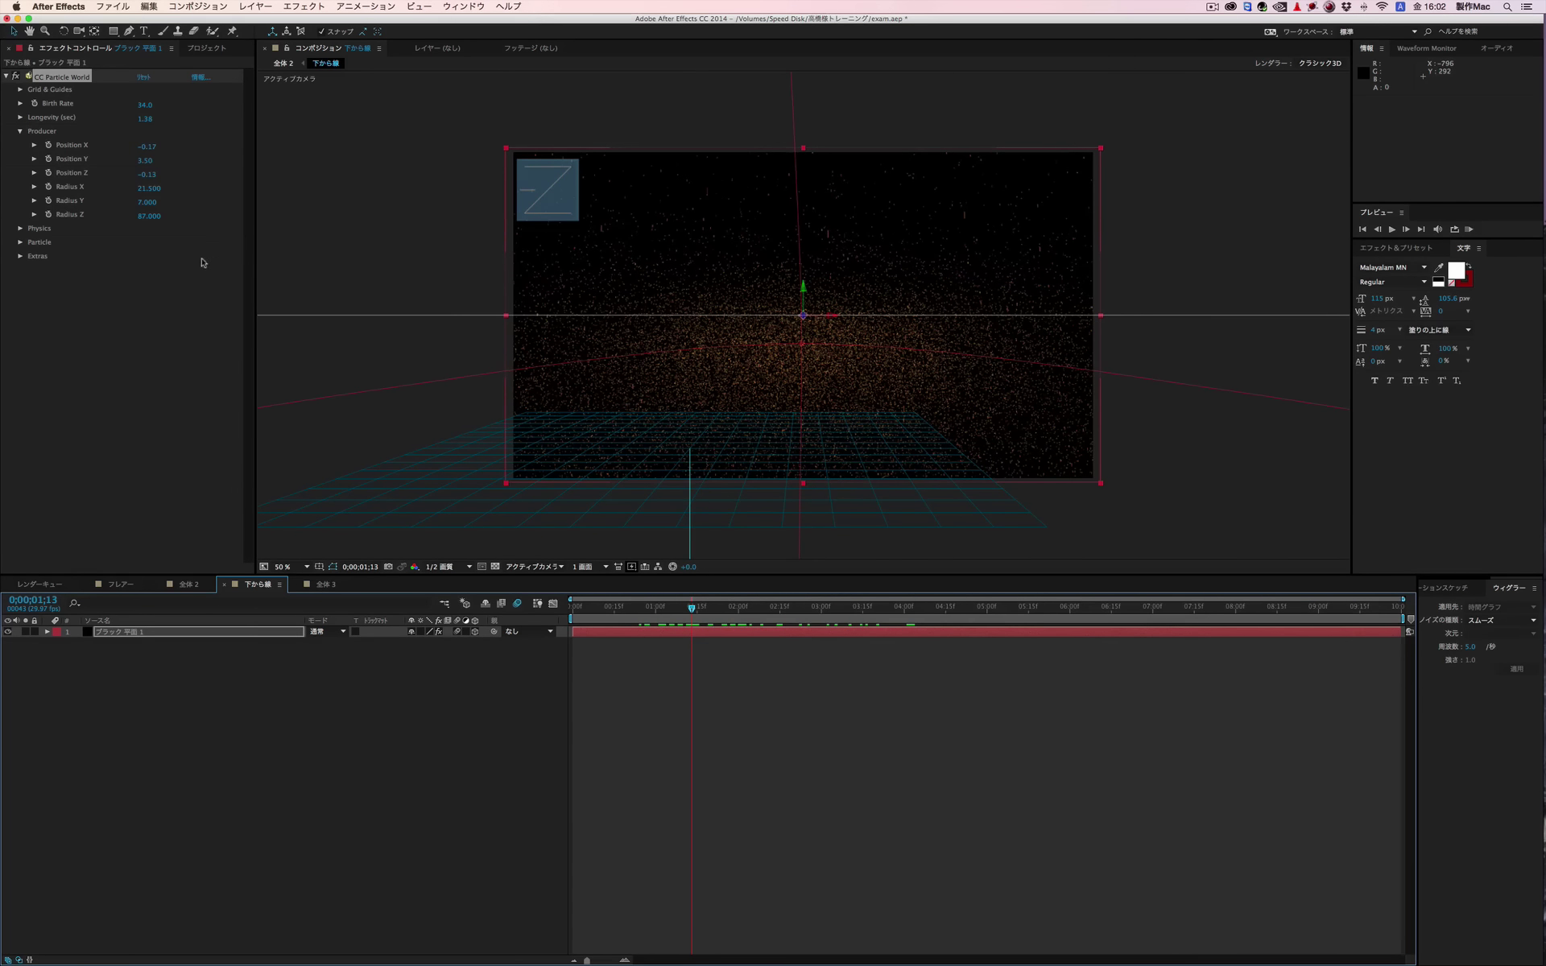
Step: Switch the particle animation to Twirl and set Velocity to 11
click(20, 229)
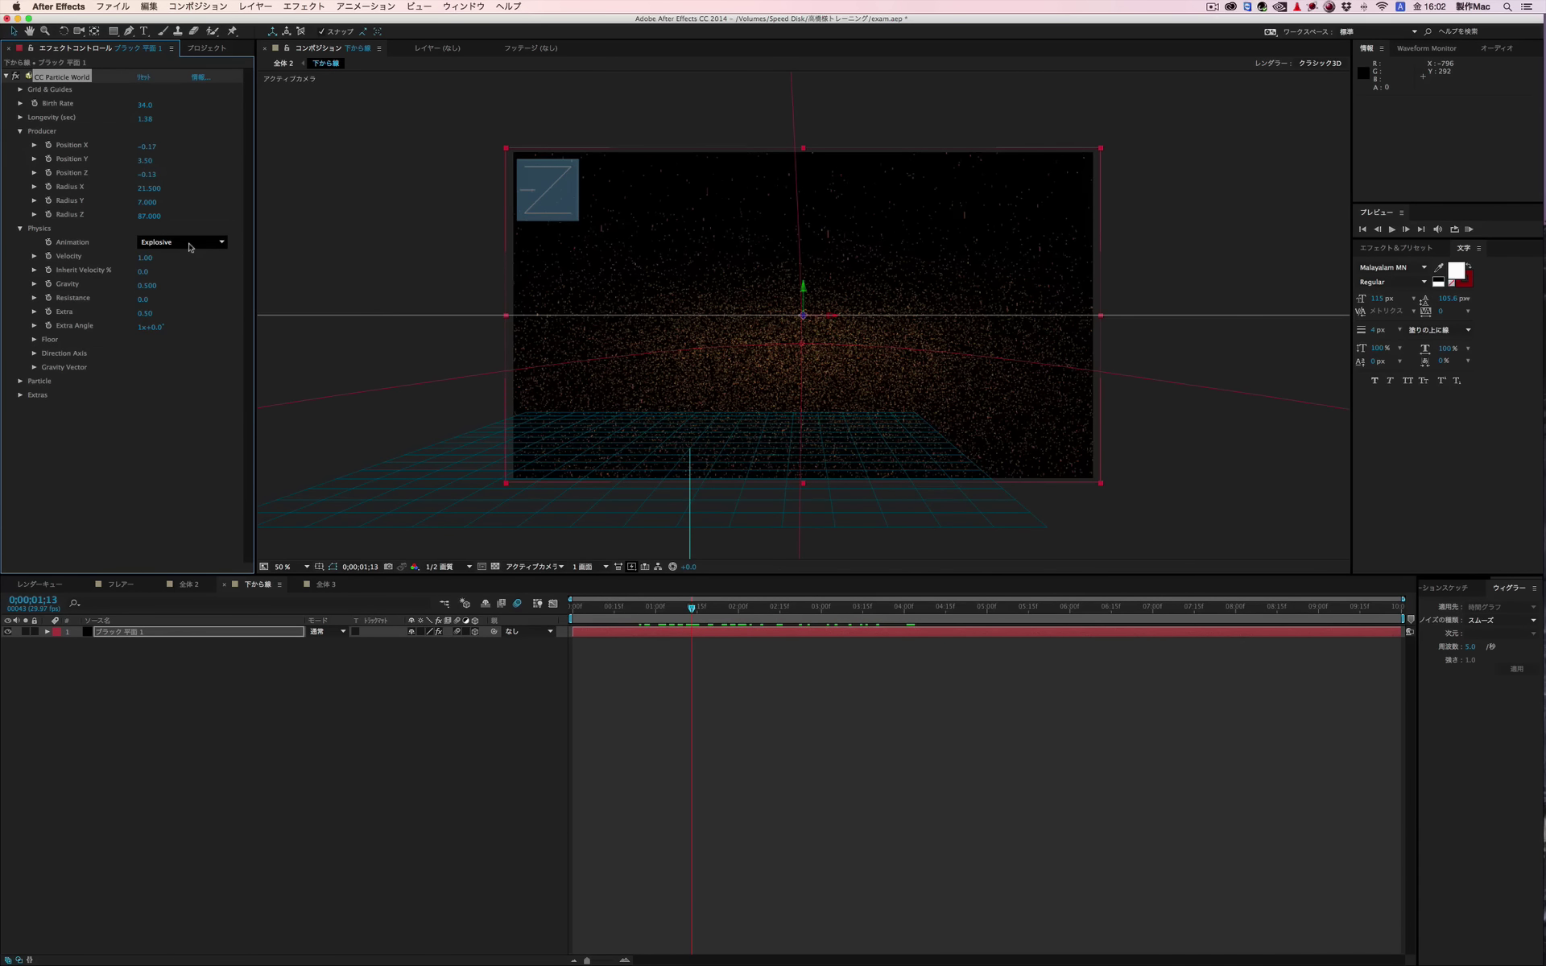
click(190, 244)
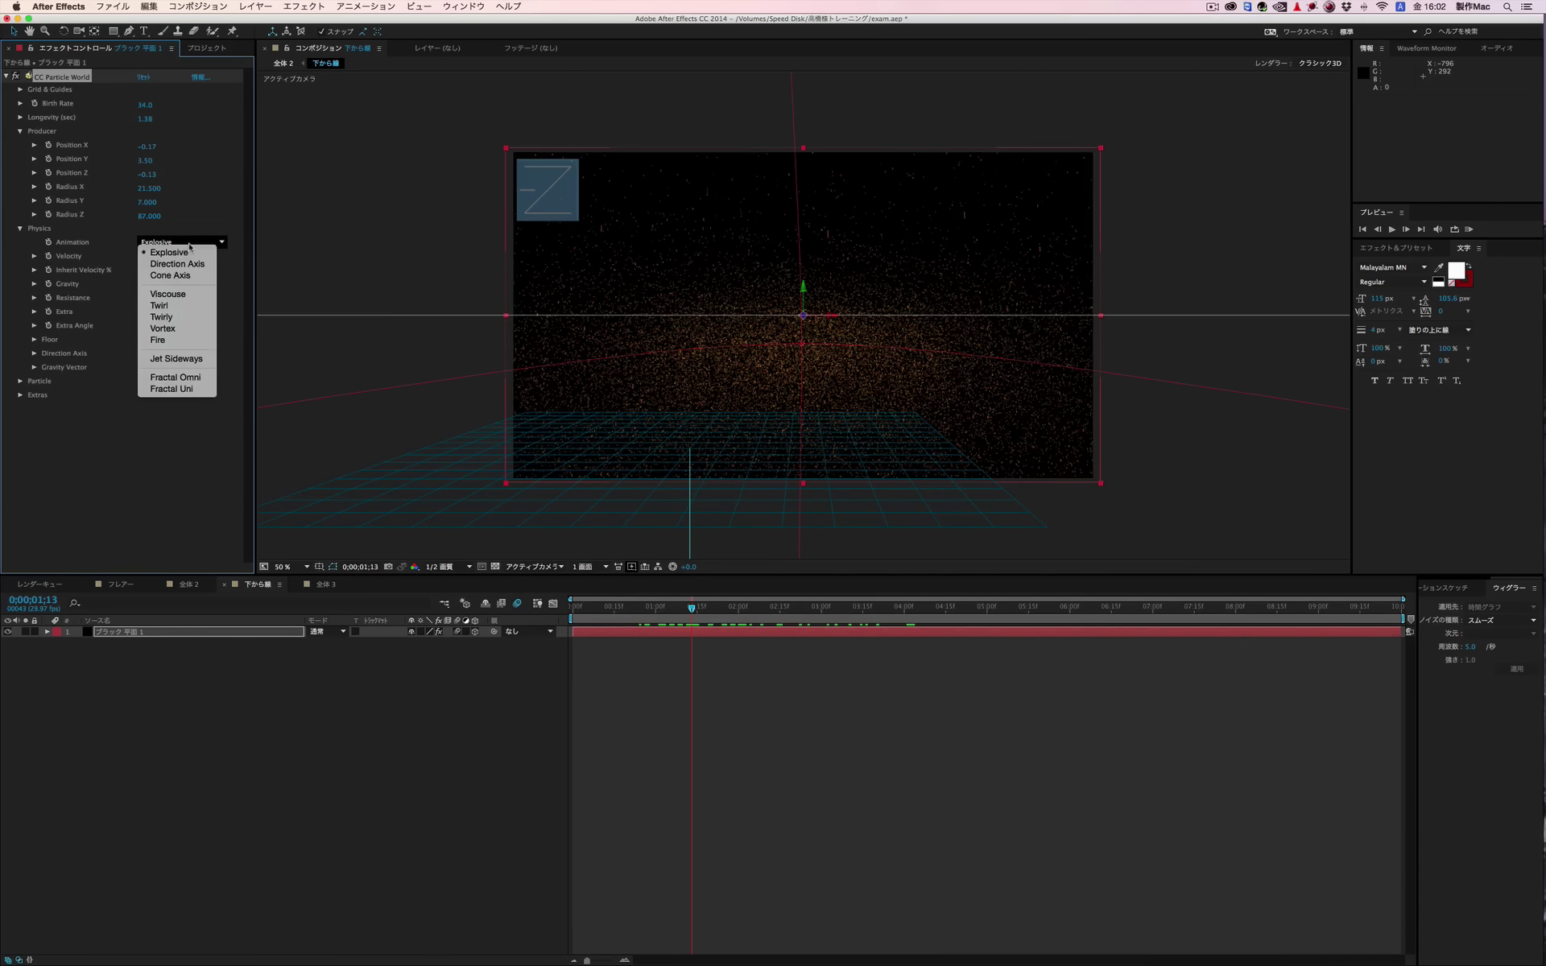
click(181, 310)
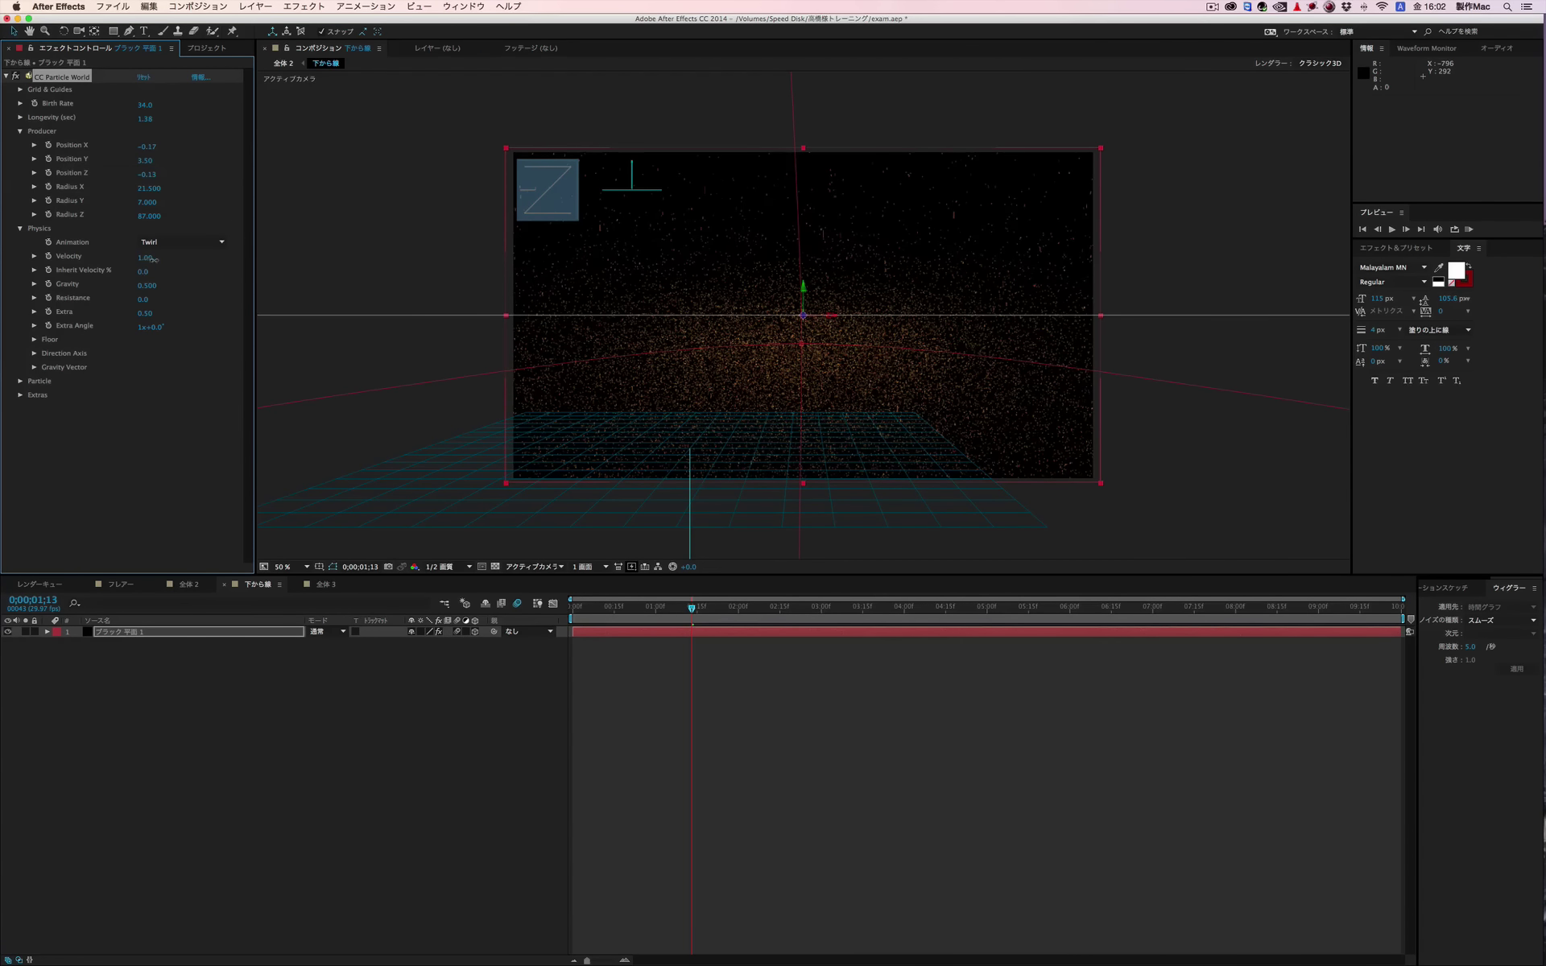
drag(163, 261, 281, 264)
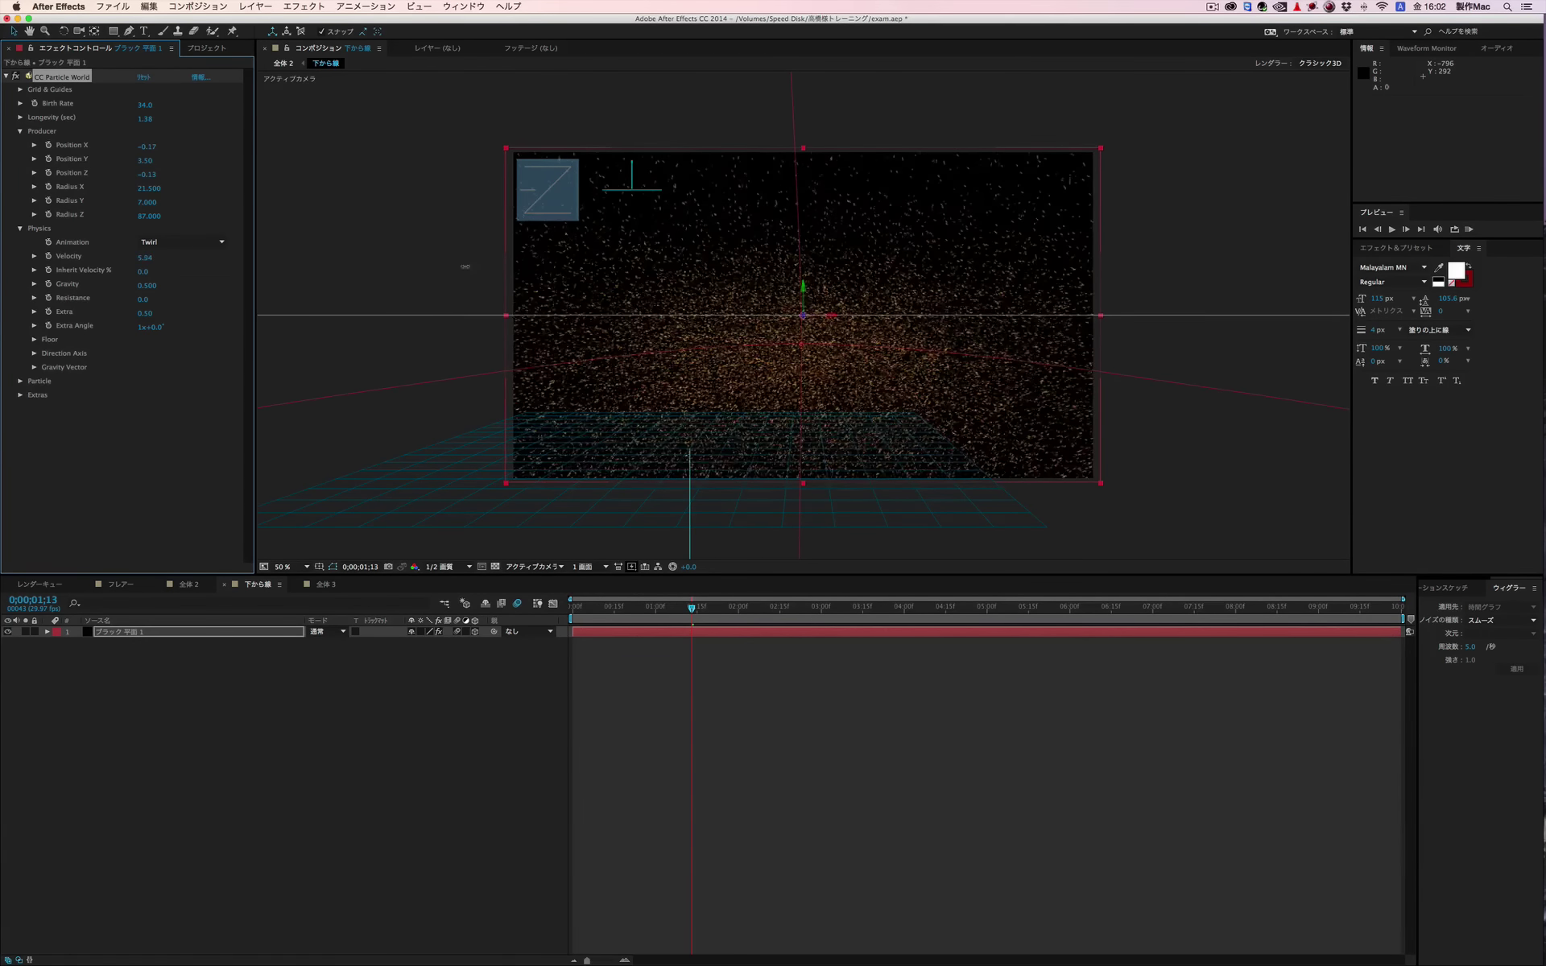
drag(281, 264, 143, 265)
click(142, 257)
text(1)
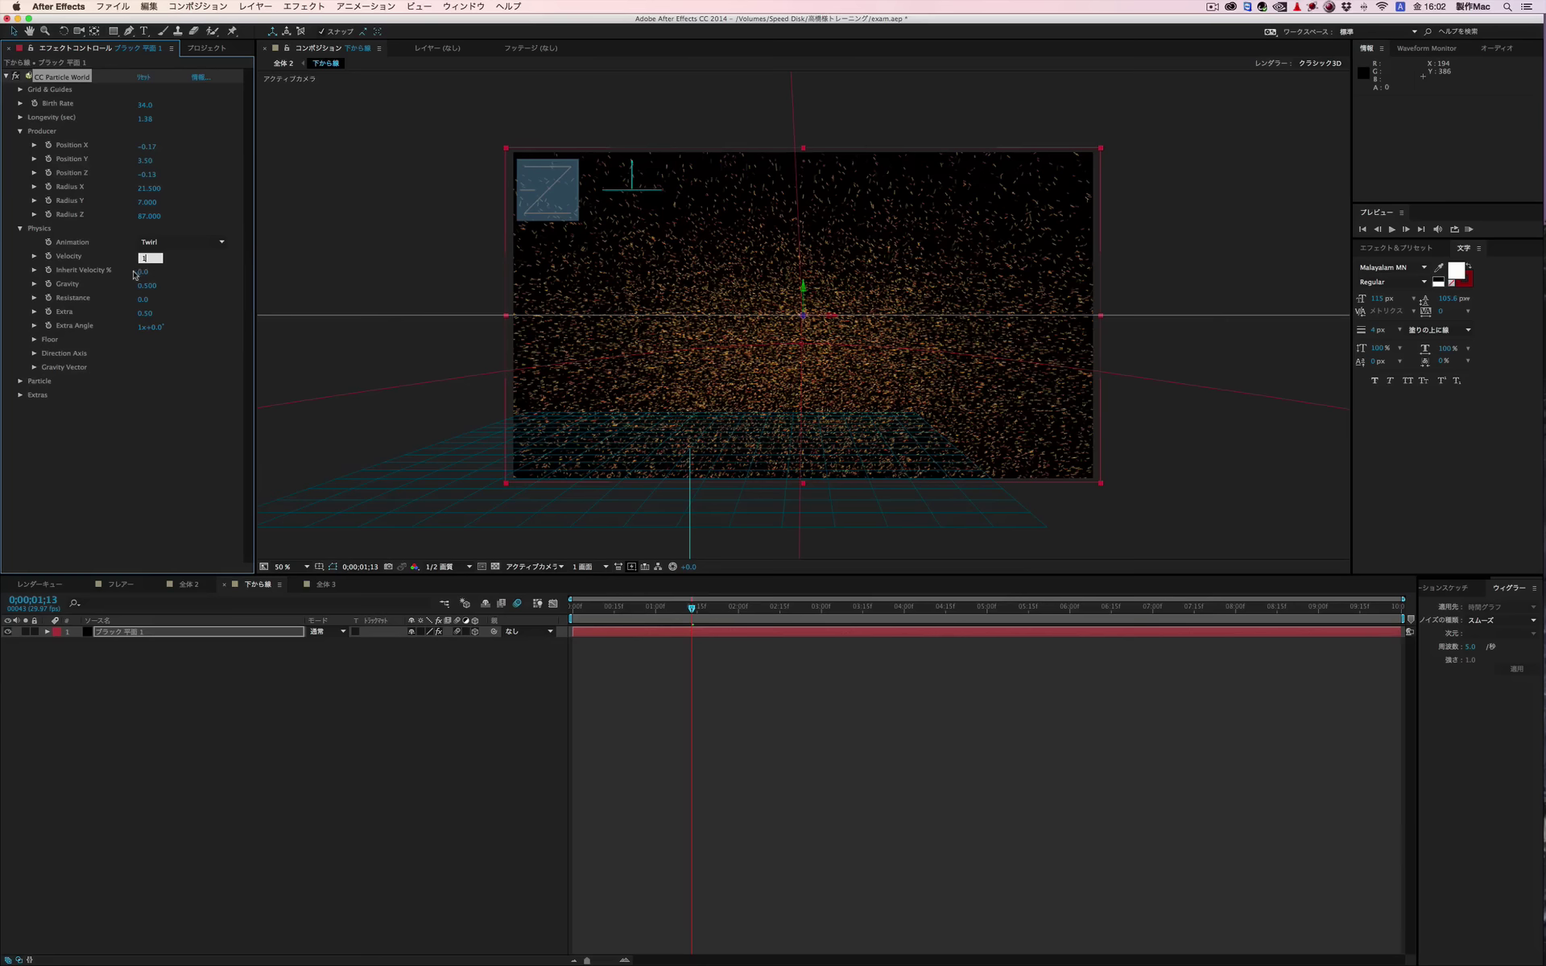
key(Return)
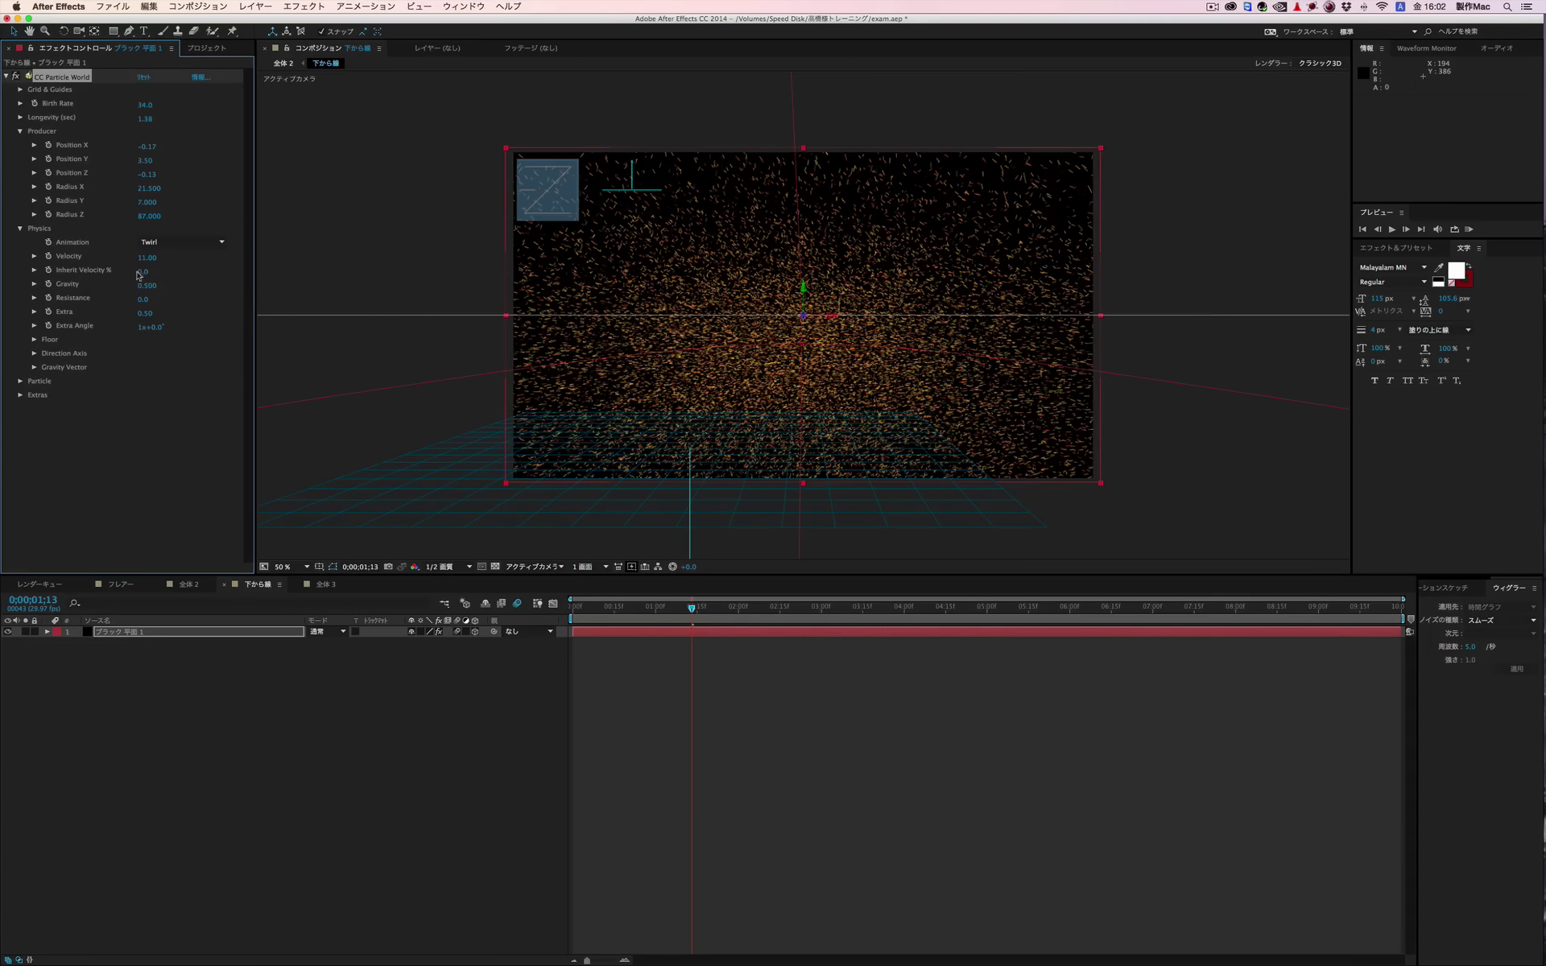
Step: Set Inherit Velocity to -84% and Gravity to -0.4, previewing playback in between
click(141, 273)
text(-84)
key(Return)
key(space)
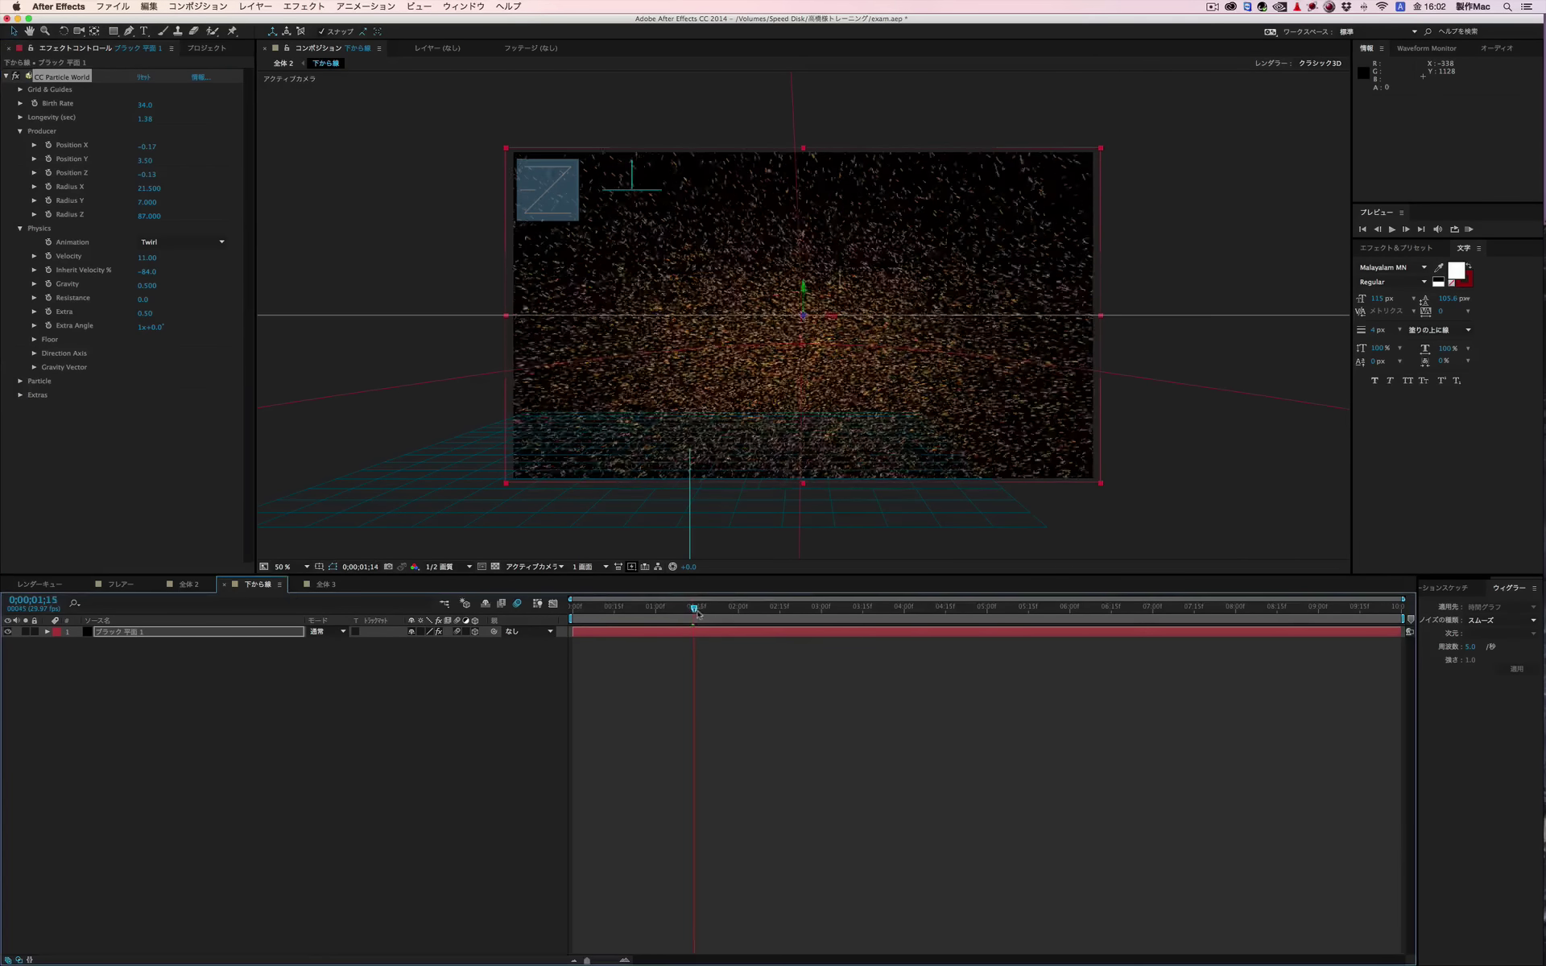
key(space)
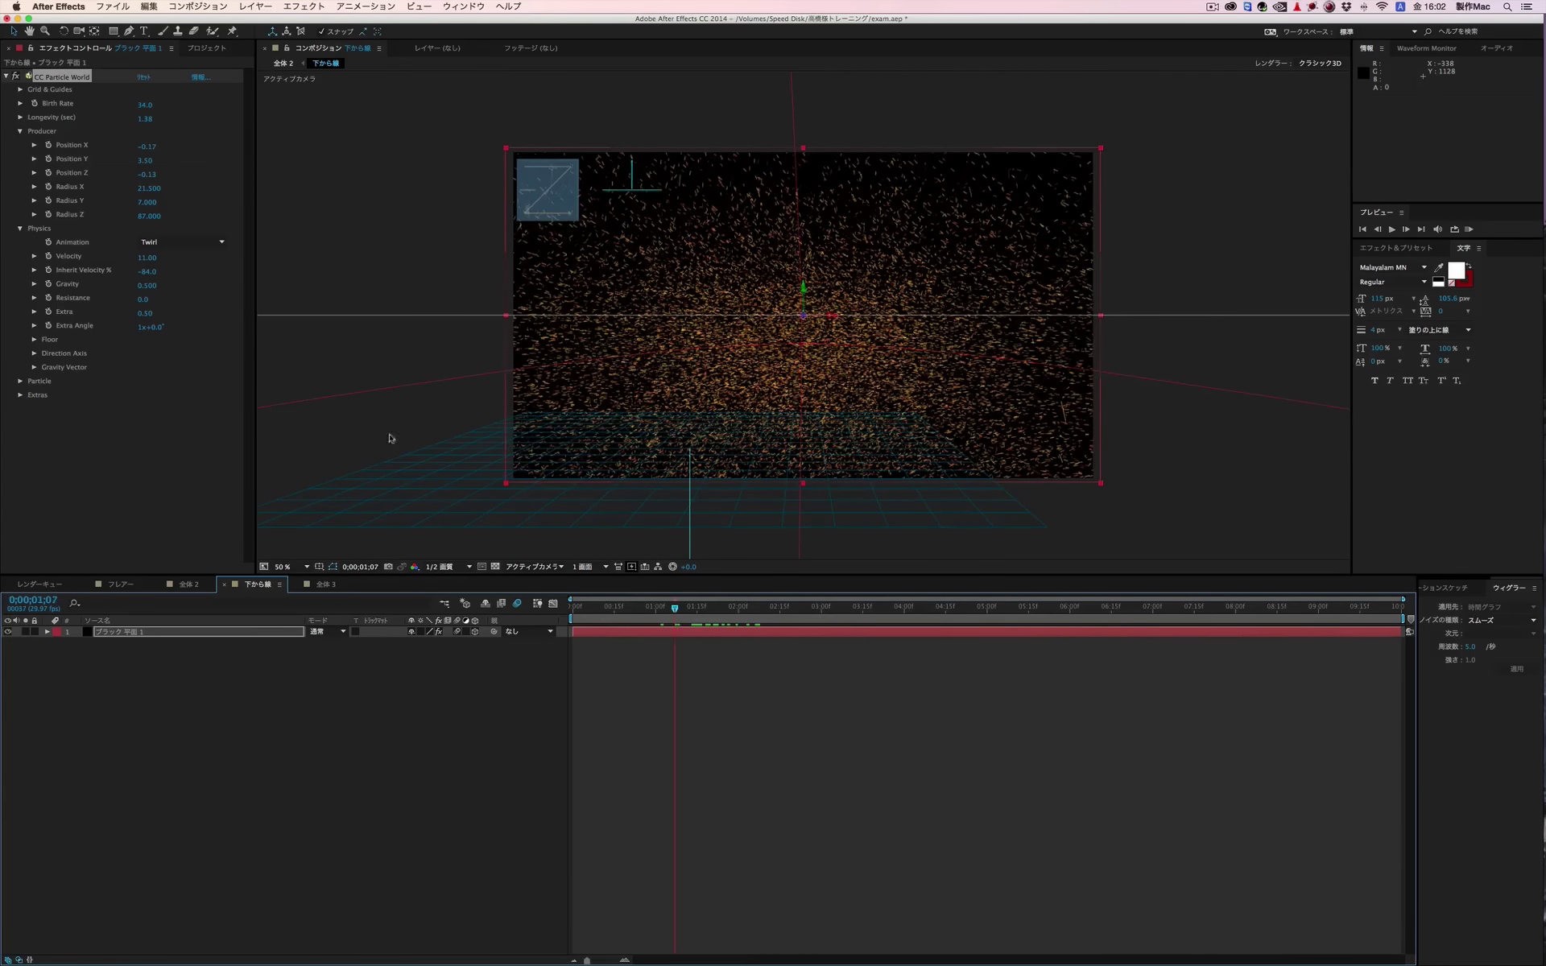
click(144, 287)
text(-0.4)
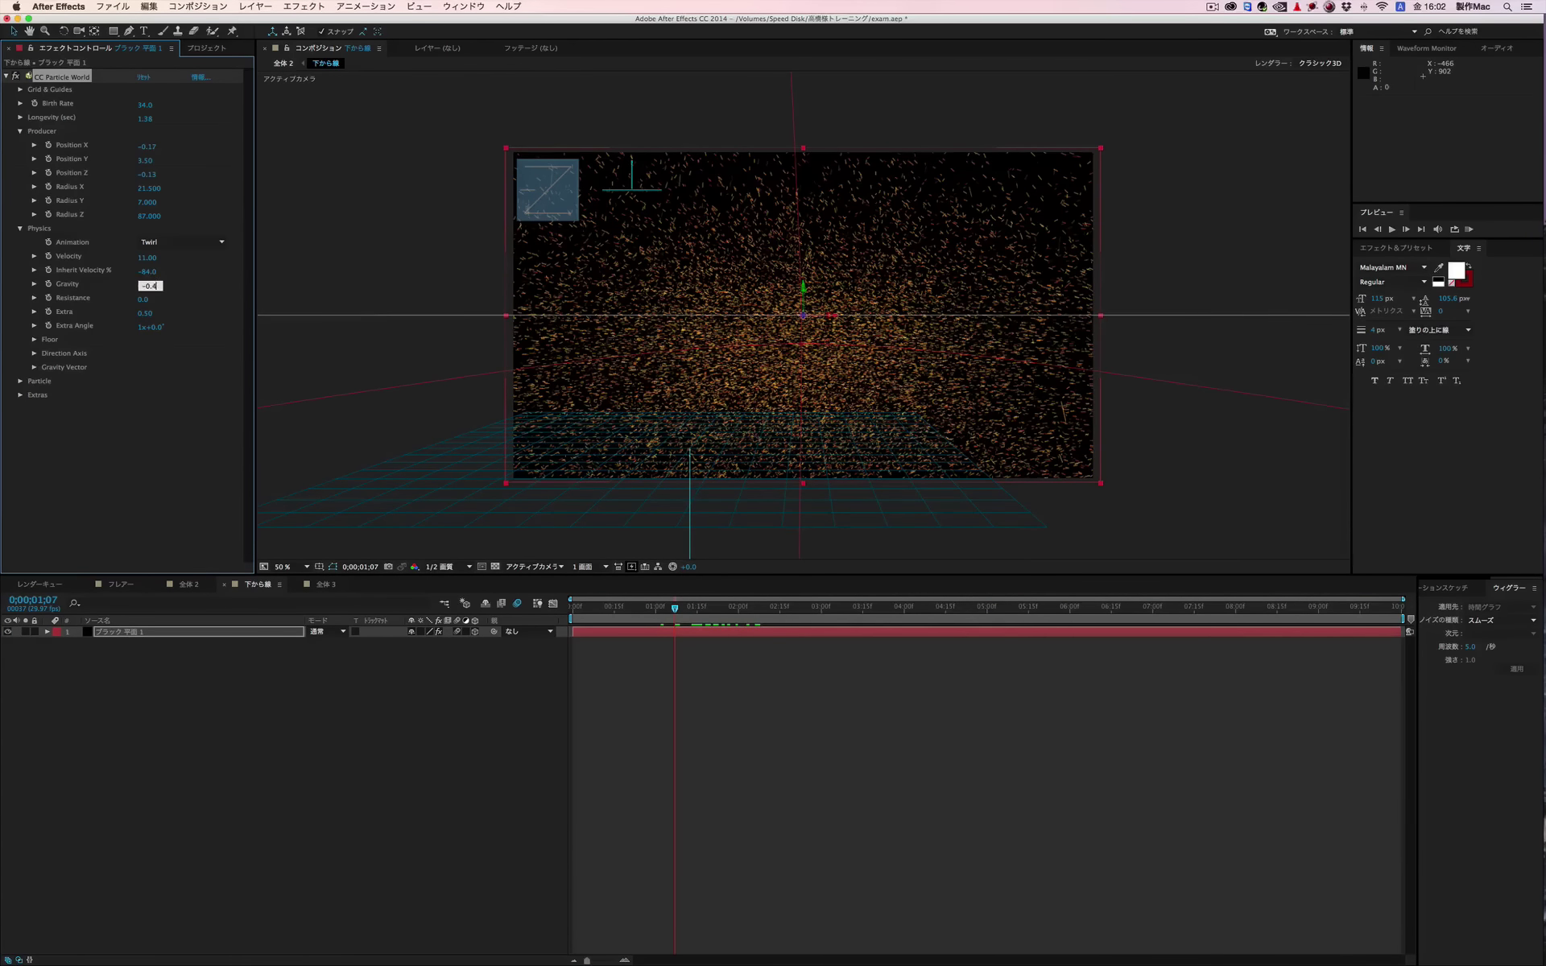
key(Return)
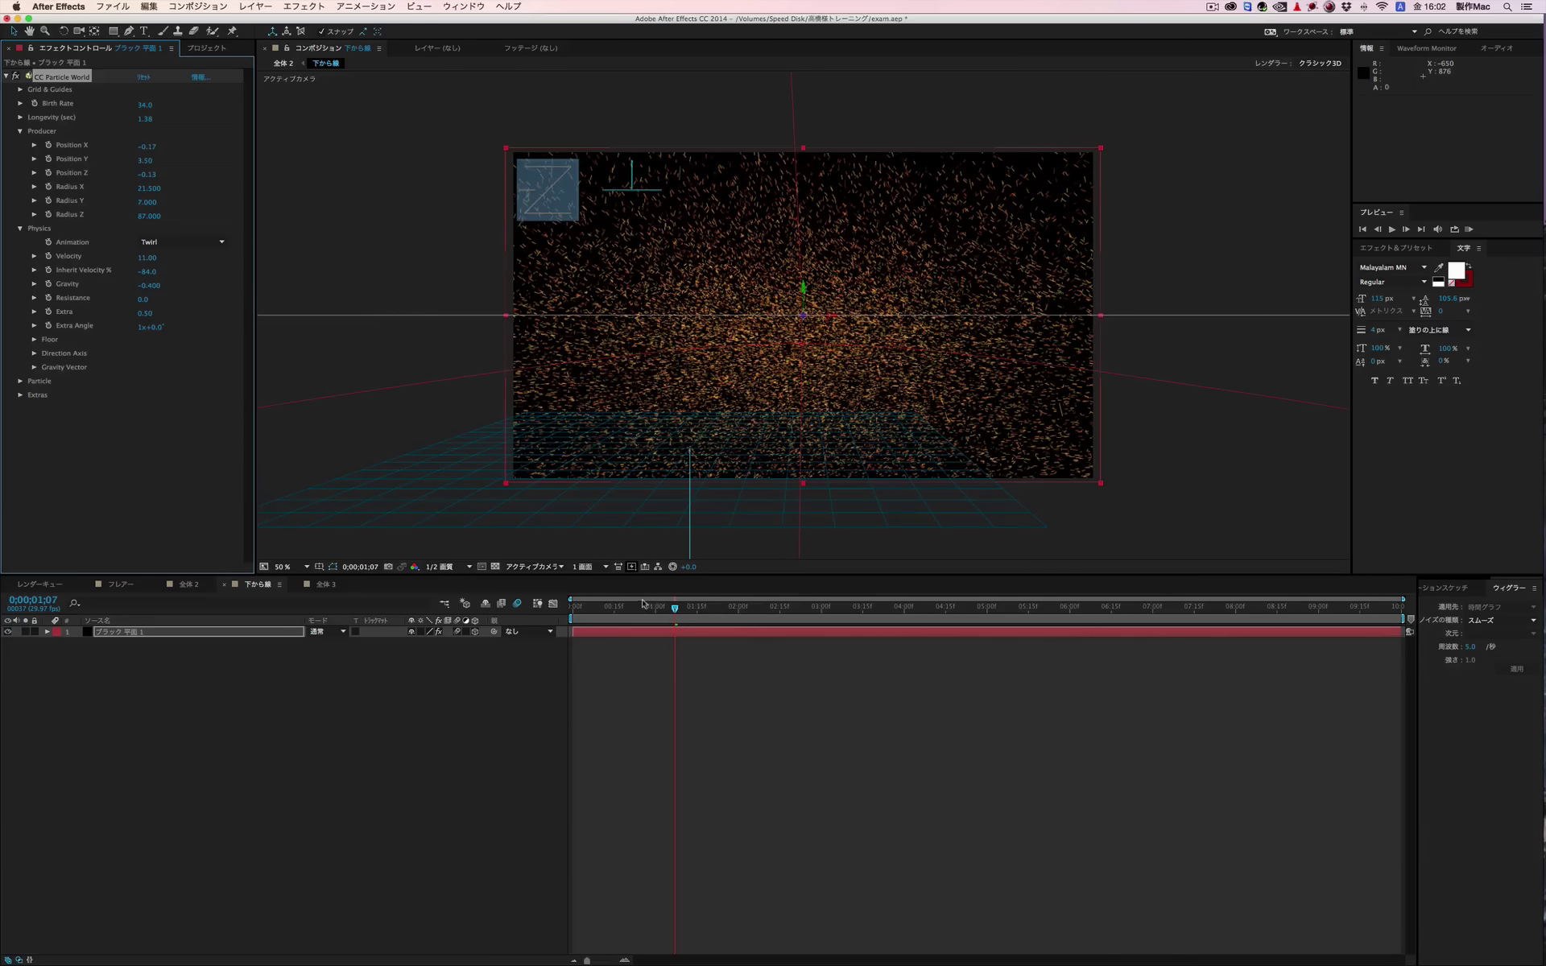
Step: Set Extra to 1.3 and Extra Angle to 0 around frame 1;05
click(622, 609)
drag(640, 613, 666, 614)
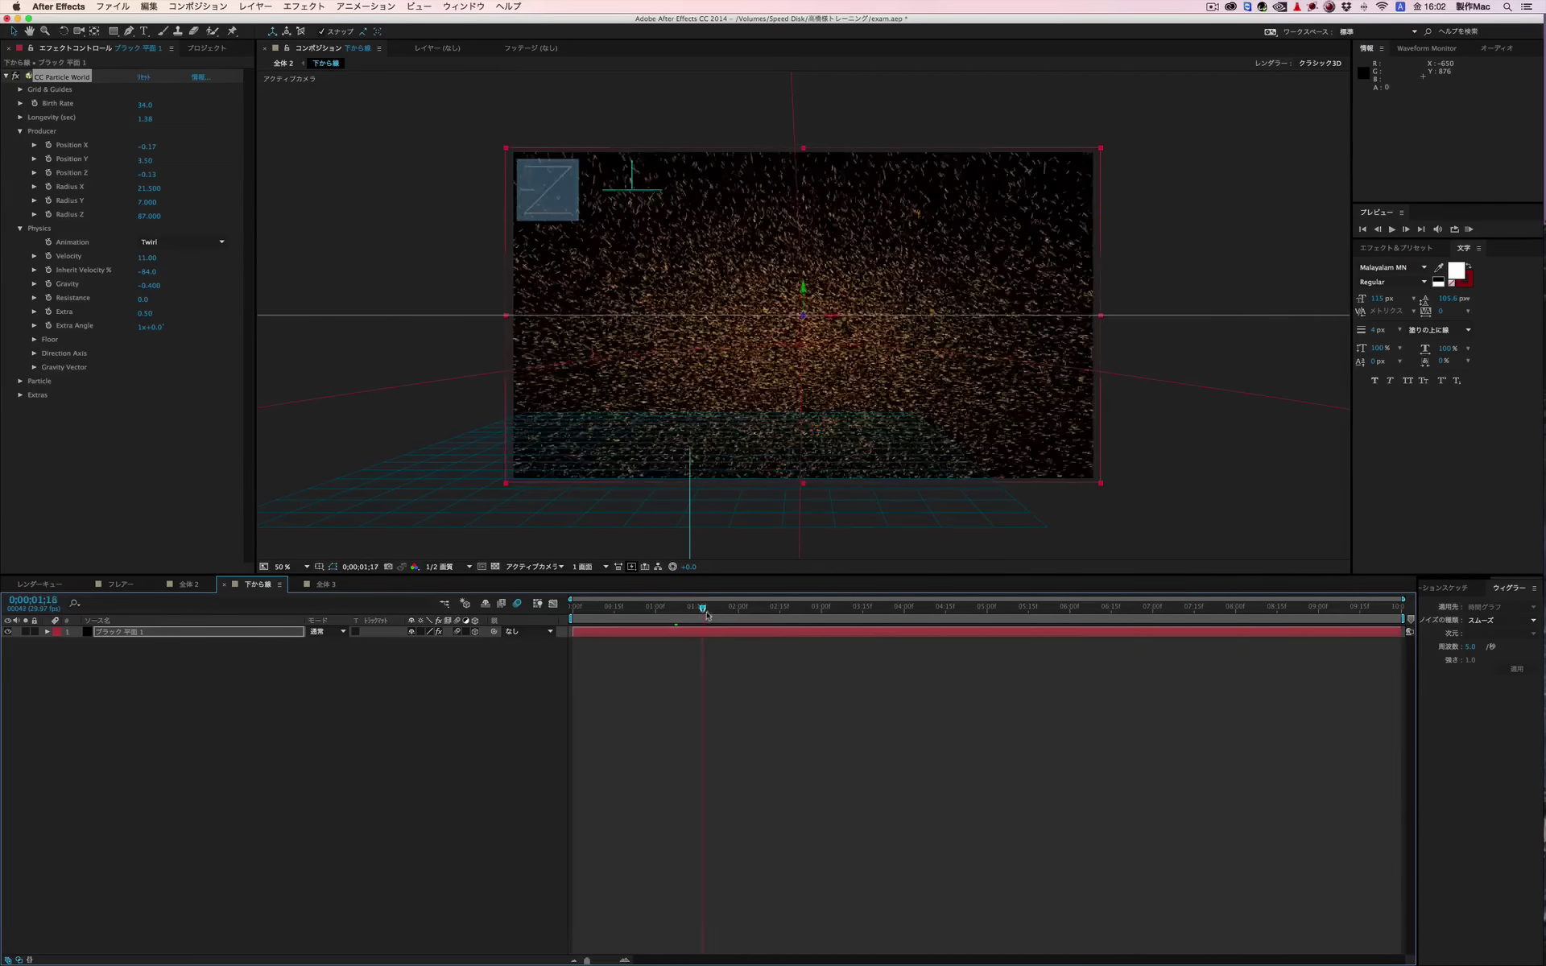
drag(687, 614, 670, 614)
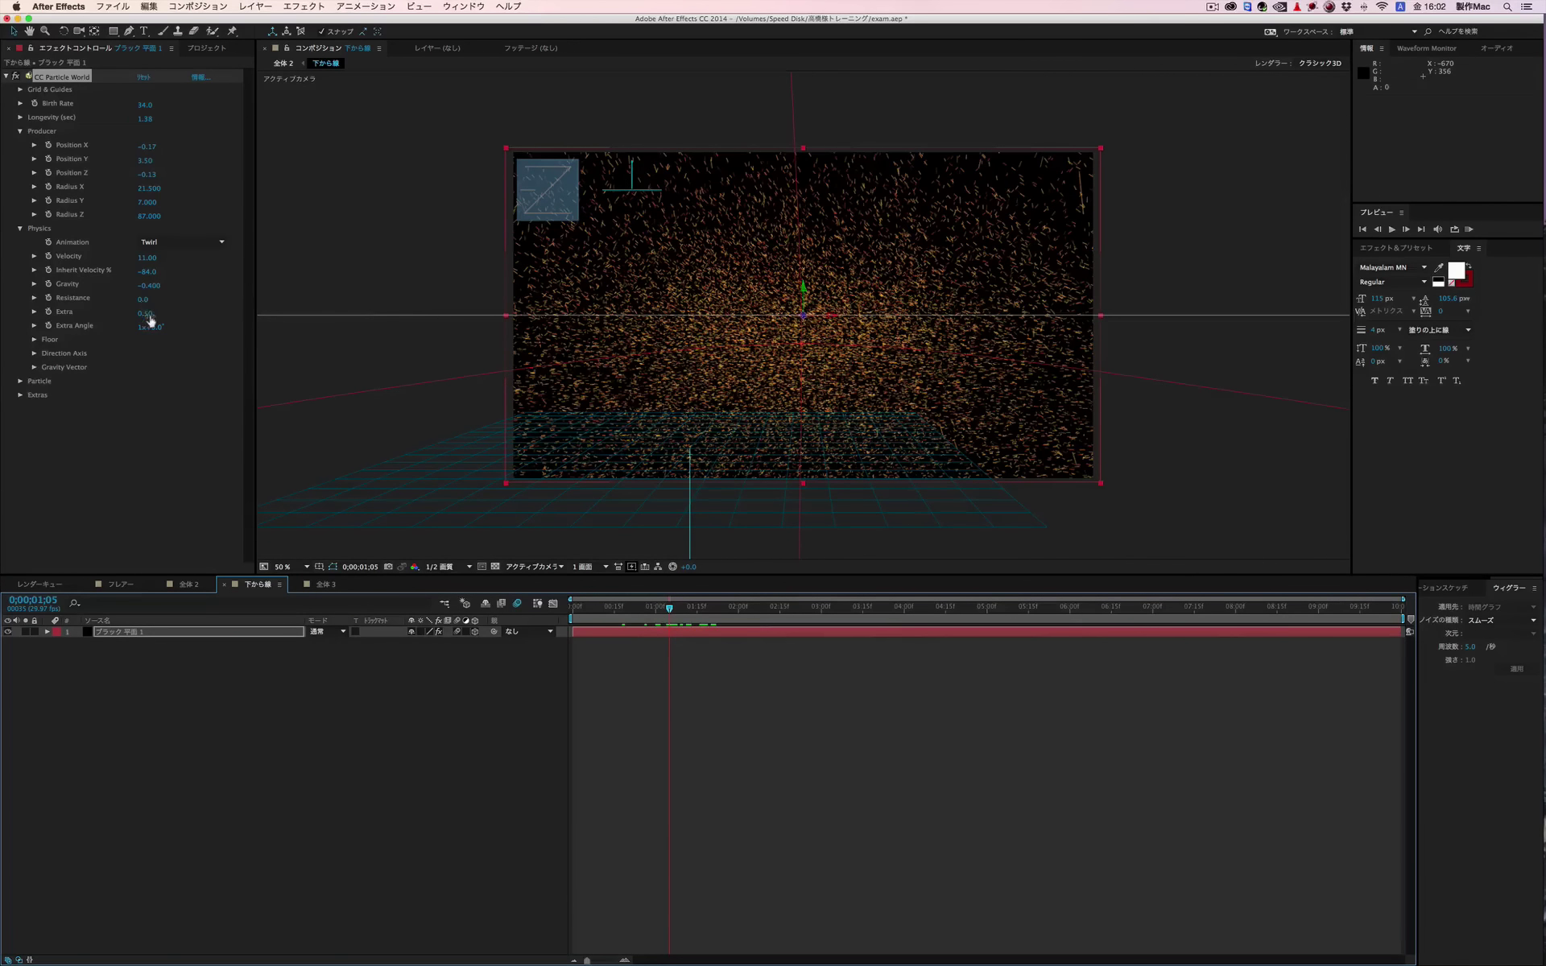
click(146, 314)
text(1.3)
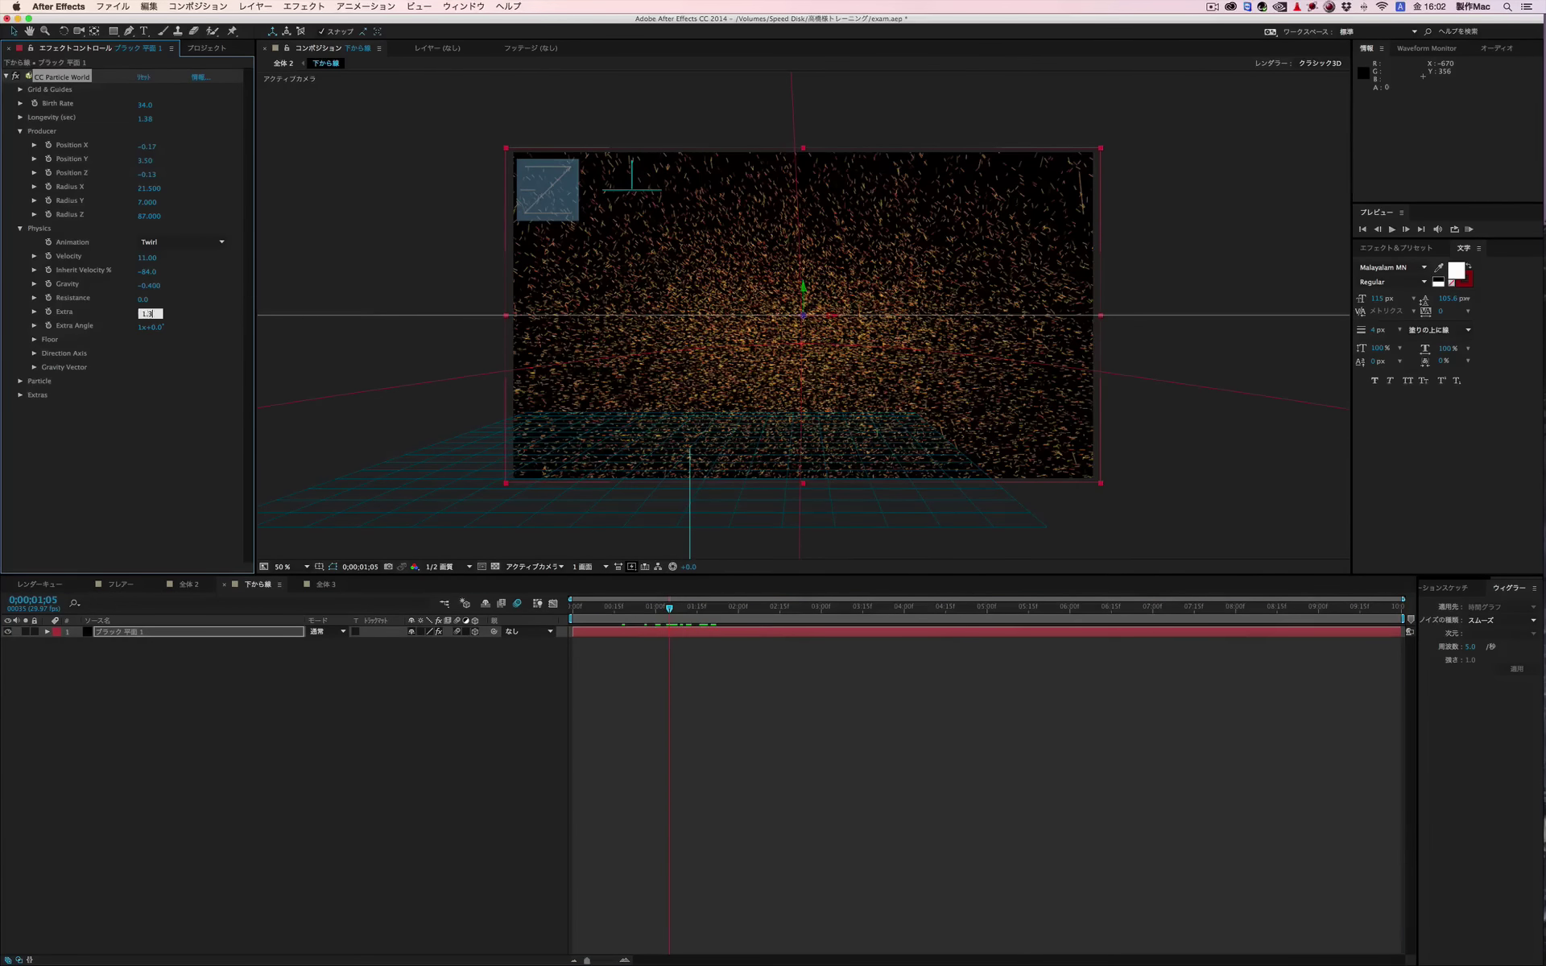
key(Return)
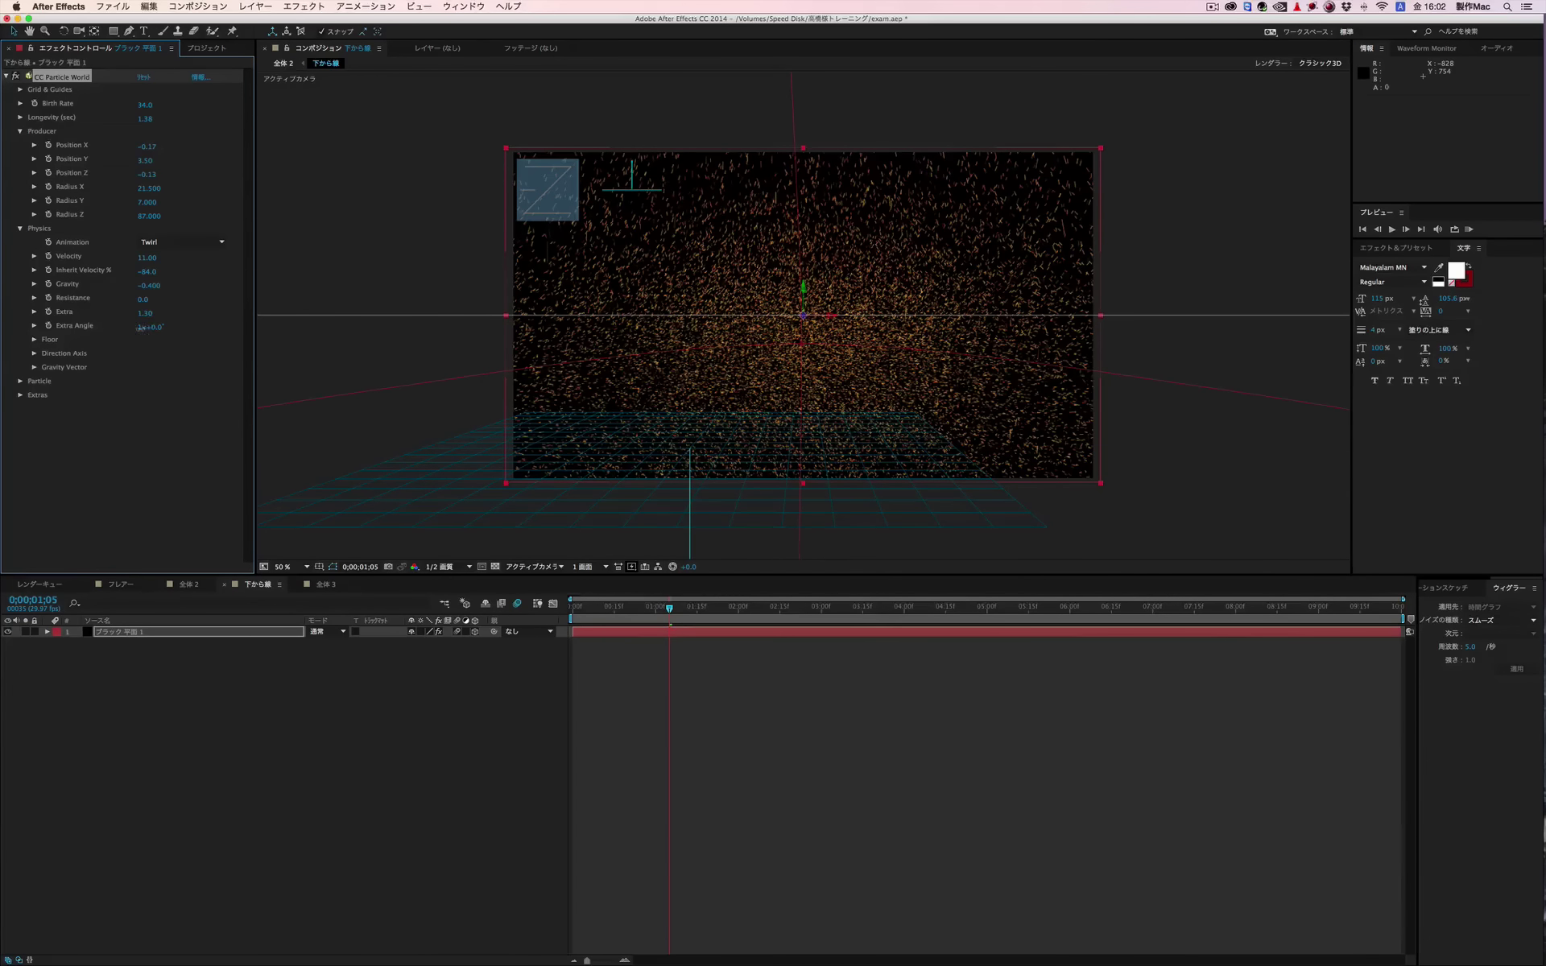
click(141, 328)
key(Return)
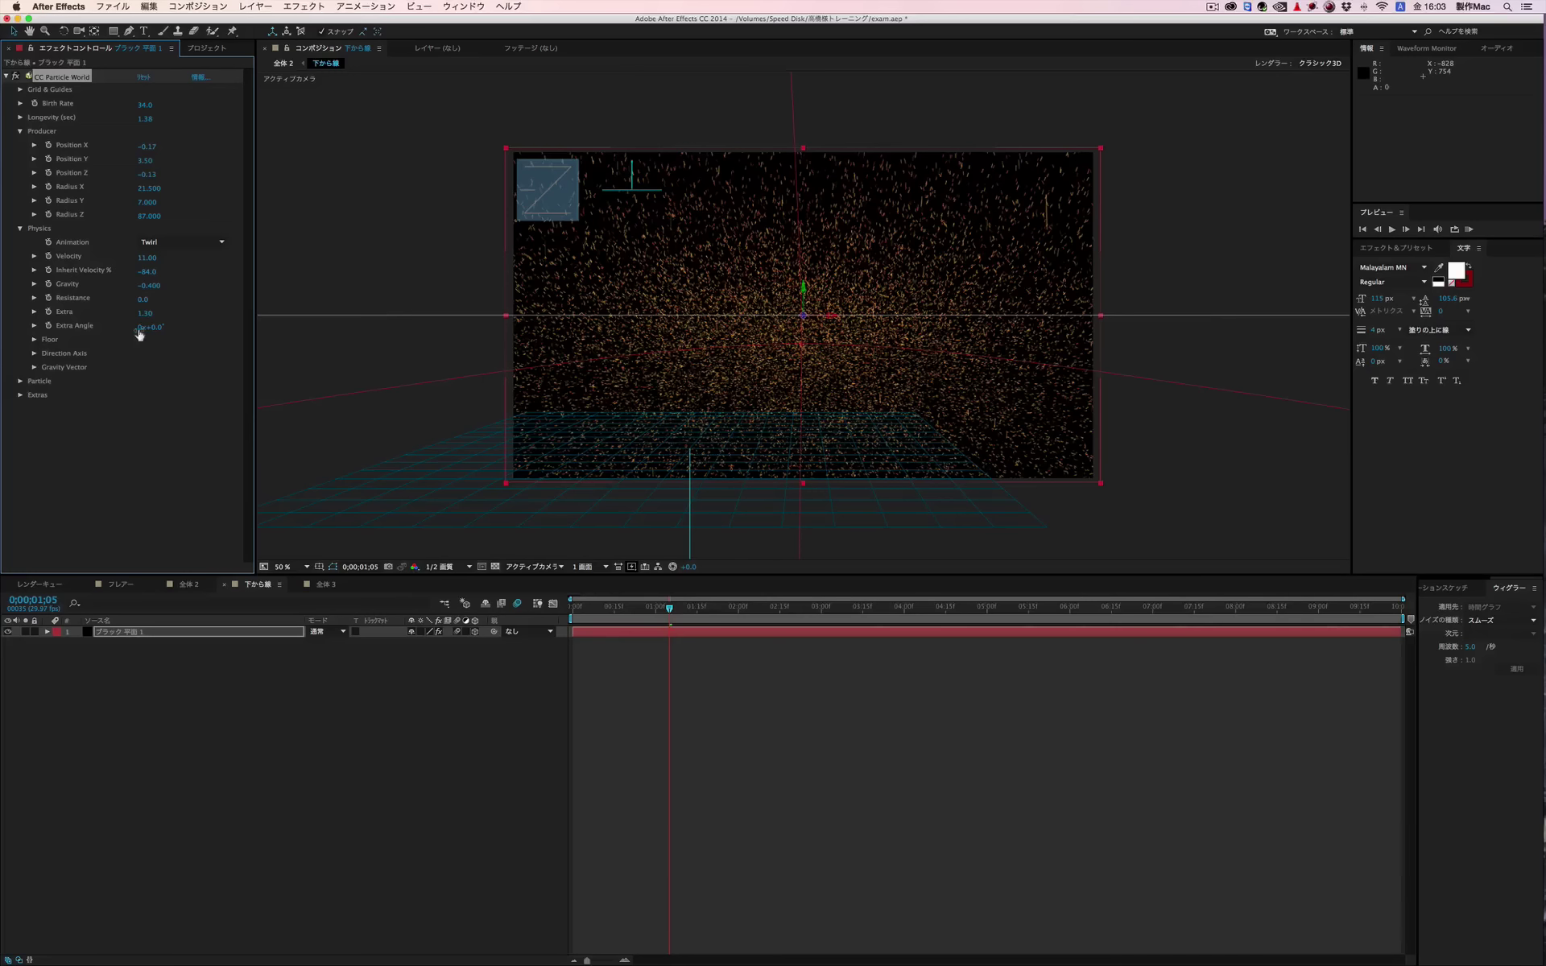
Step: Change the Particle Type to Faded Sphere
click(20, 381)
scroll(20, 381, down, 1)
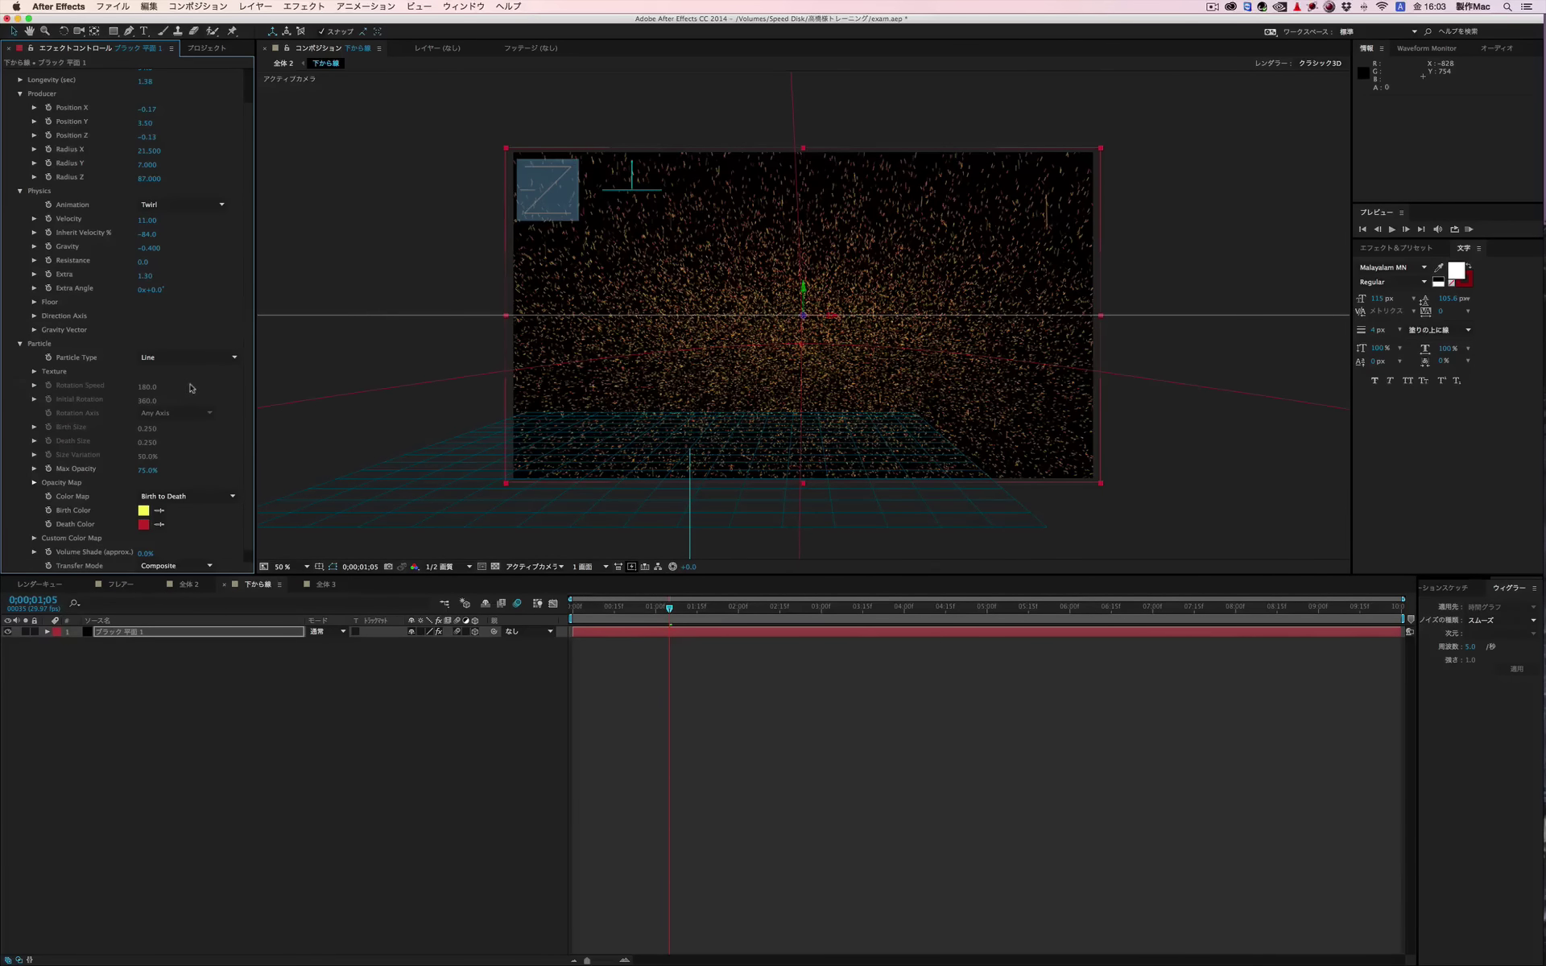
scroll(192, 388, down, 1)
click(195, 344)
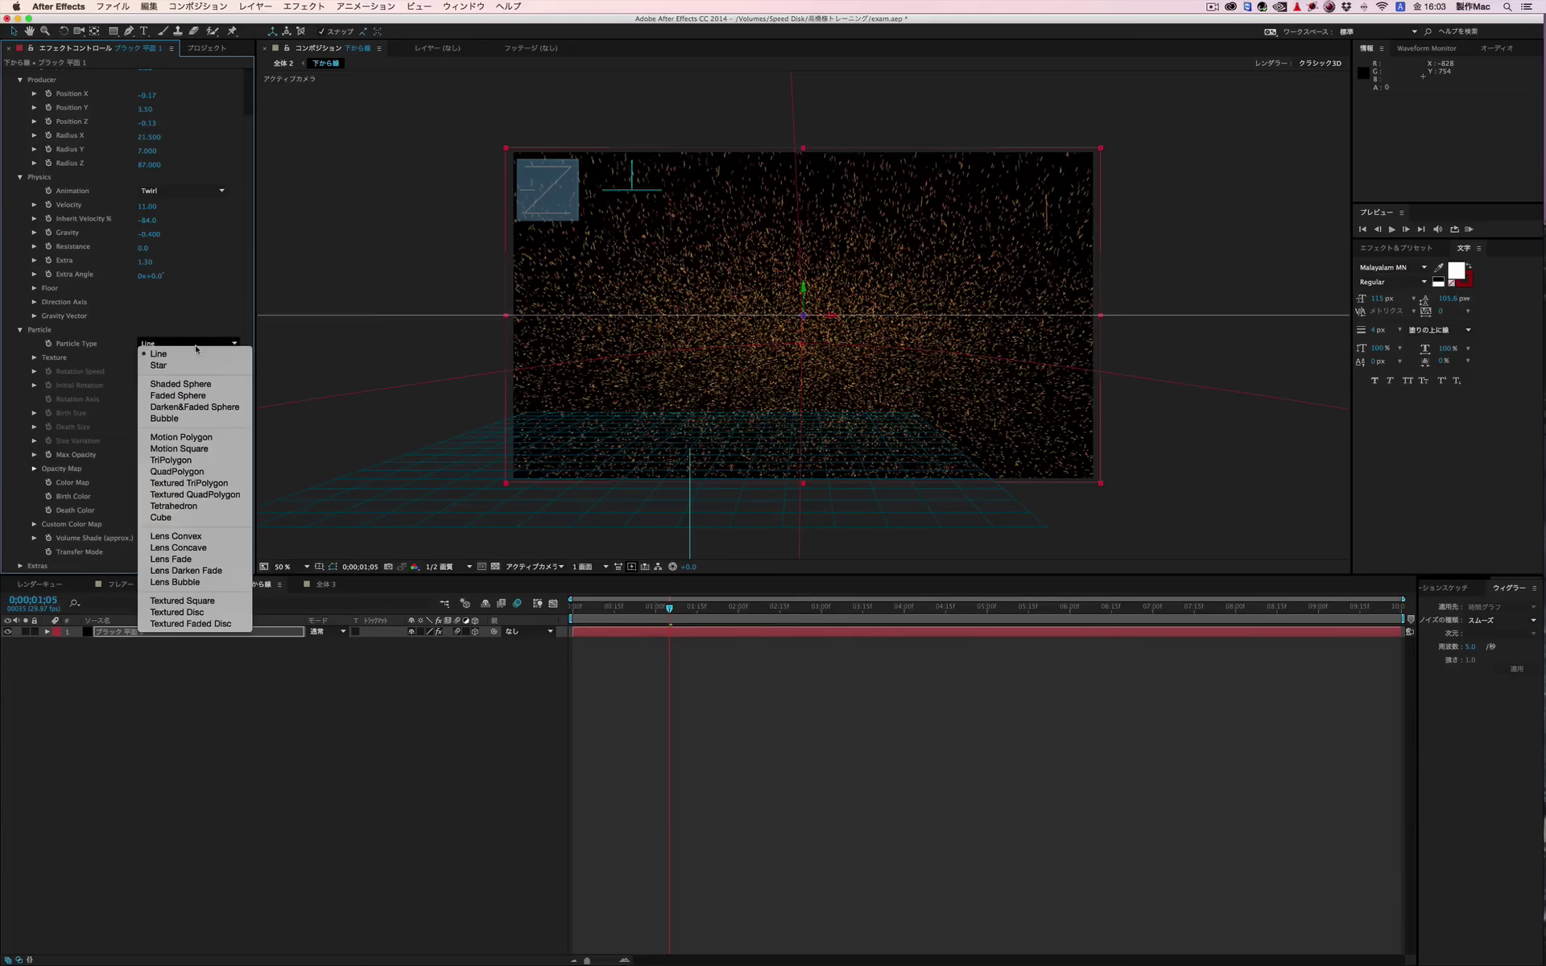
click(214, 396)
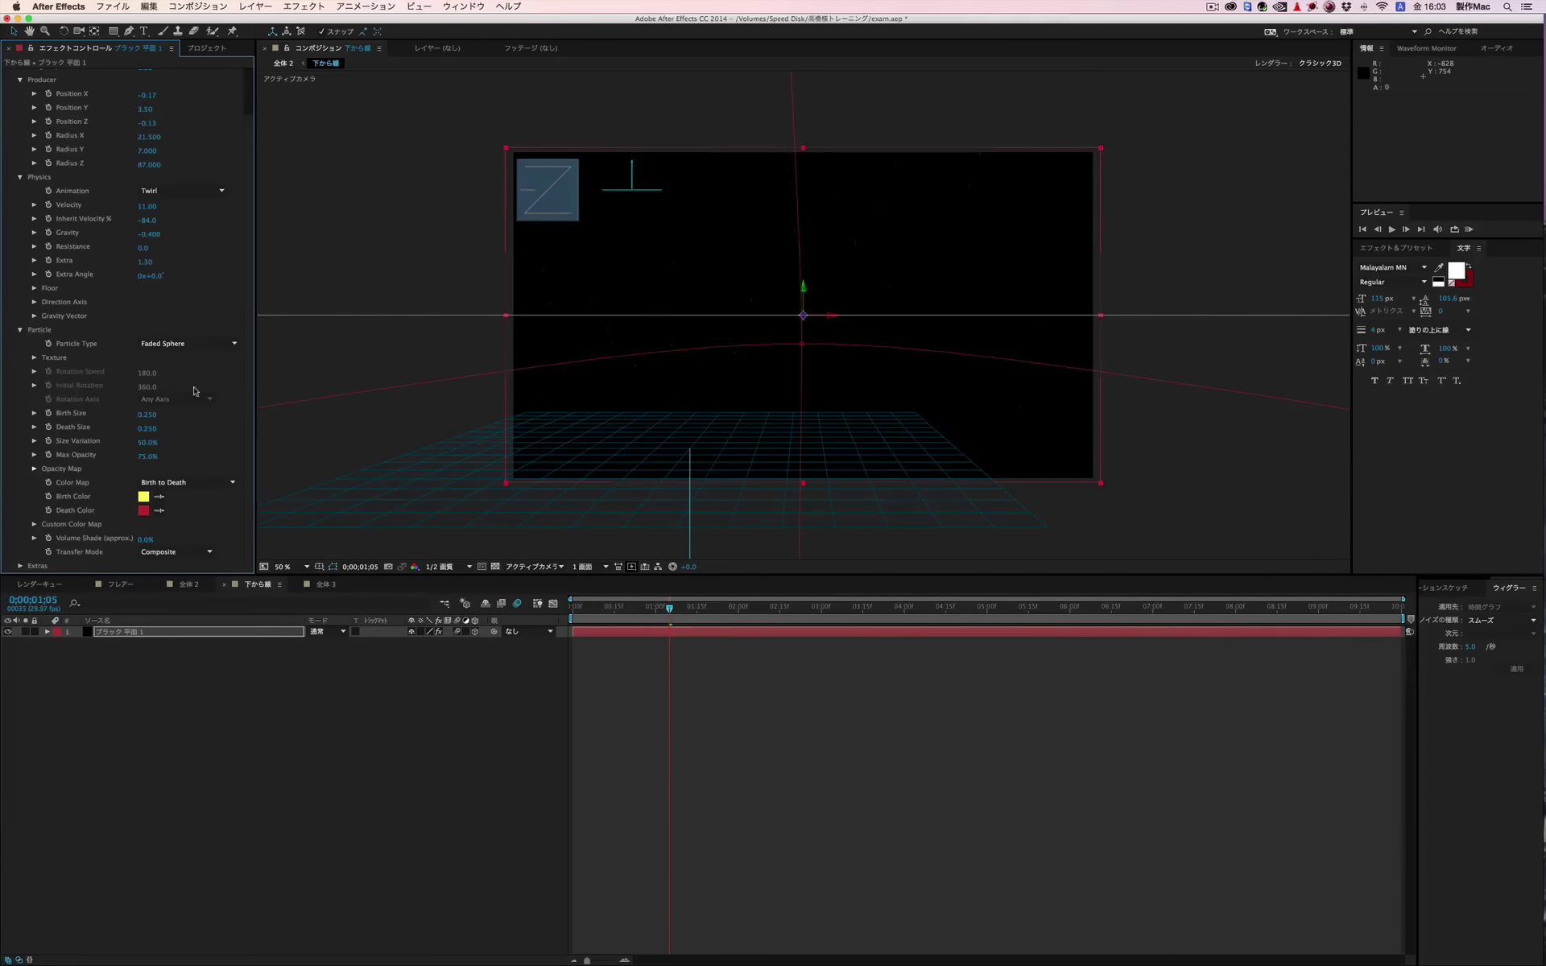
Step: Set particle Birth Size to 1.2 and Death Size to 0.66
click(146, 415)
text(1.2)
key(Tab)
text(0.)
key(Return)
click(149, 442)
Step: Set Size Variation to 98% and review the particles around 2;21
key(Return)
drag(669, 609, 765, 612)
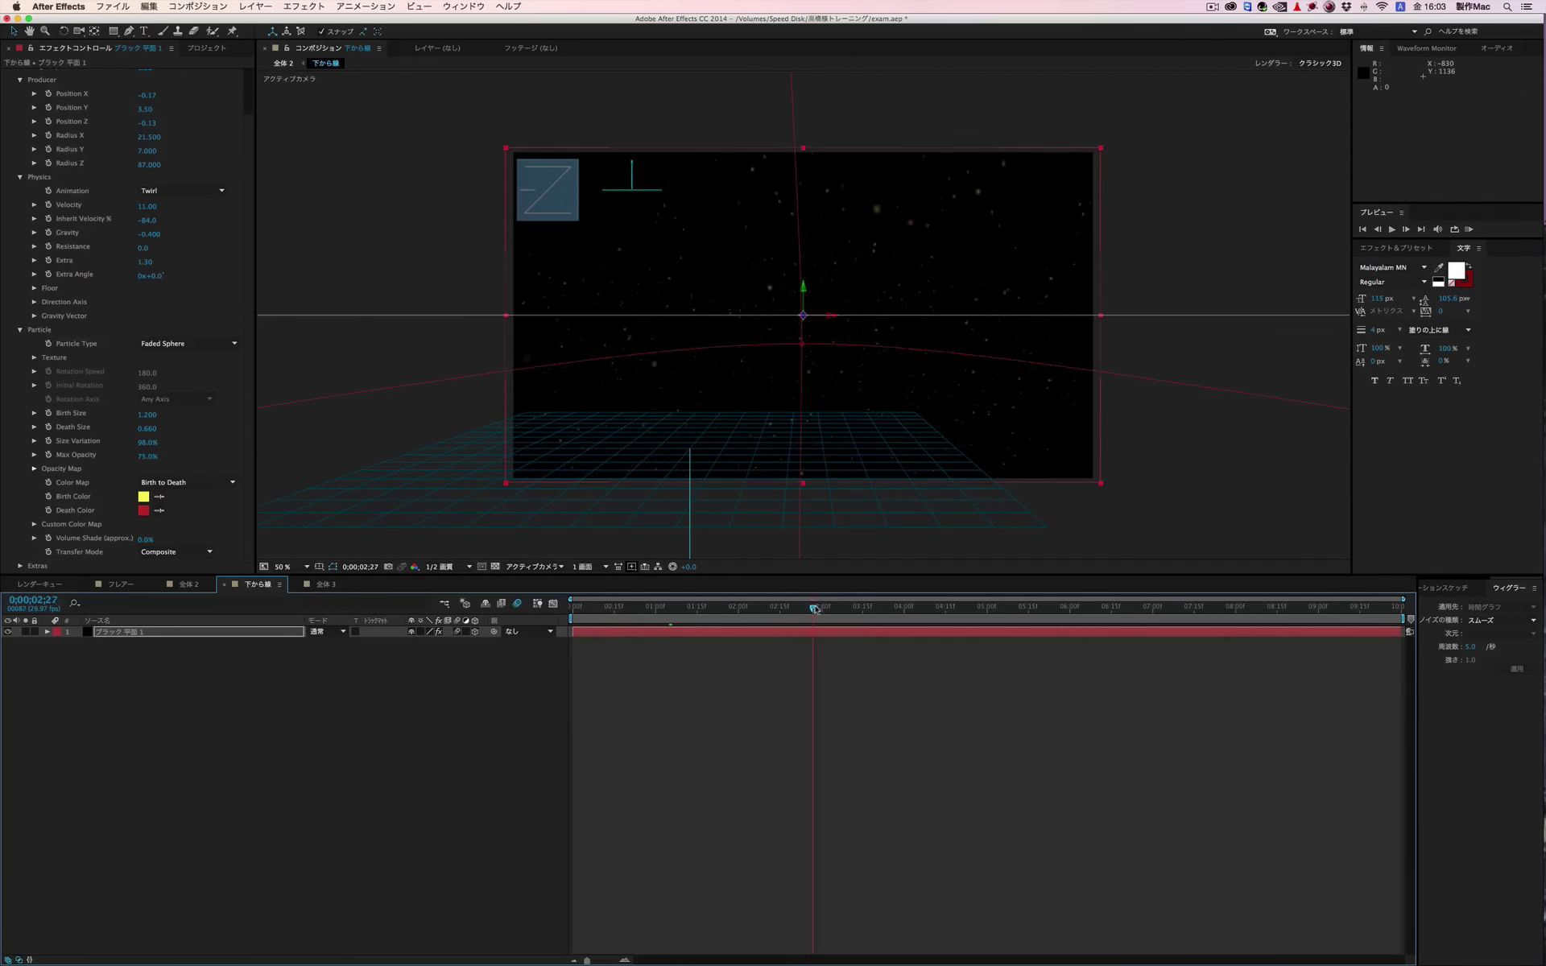
mouse_move(764, 612)
mouse_down()
mouse_move(819, 610)
mouse_move(785, 610)
mouse_up()
Step: Make the Death Color yellow and the Birth Color greyish olive
click(142, 511)
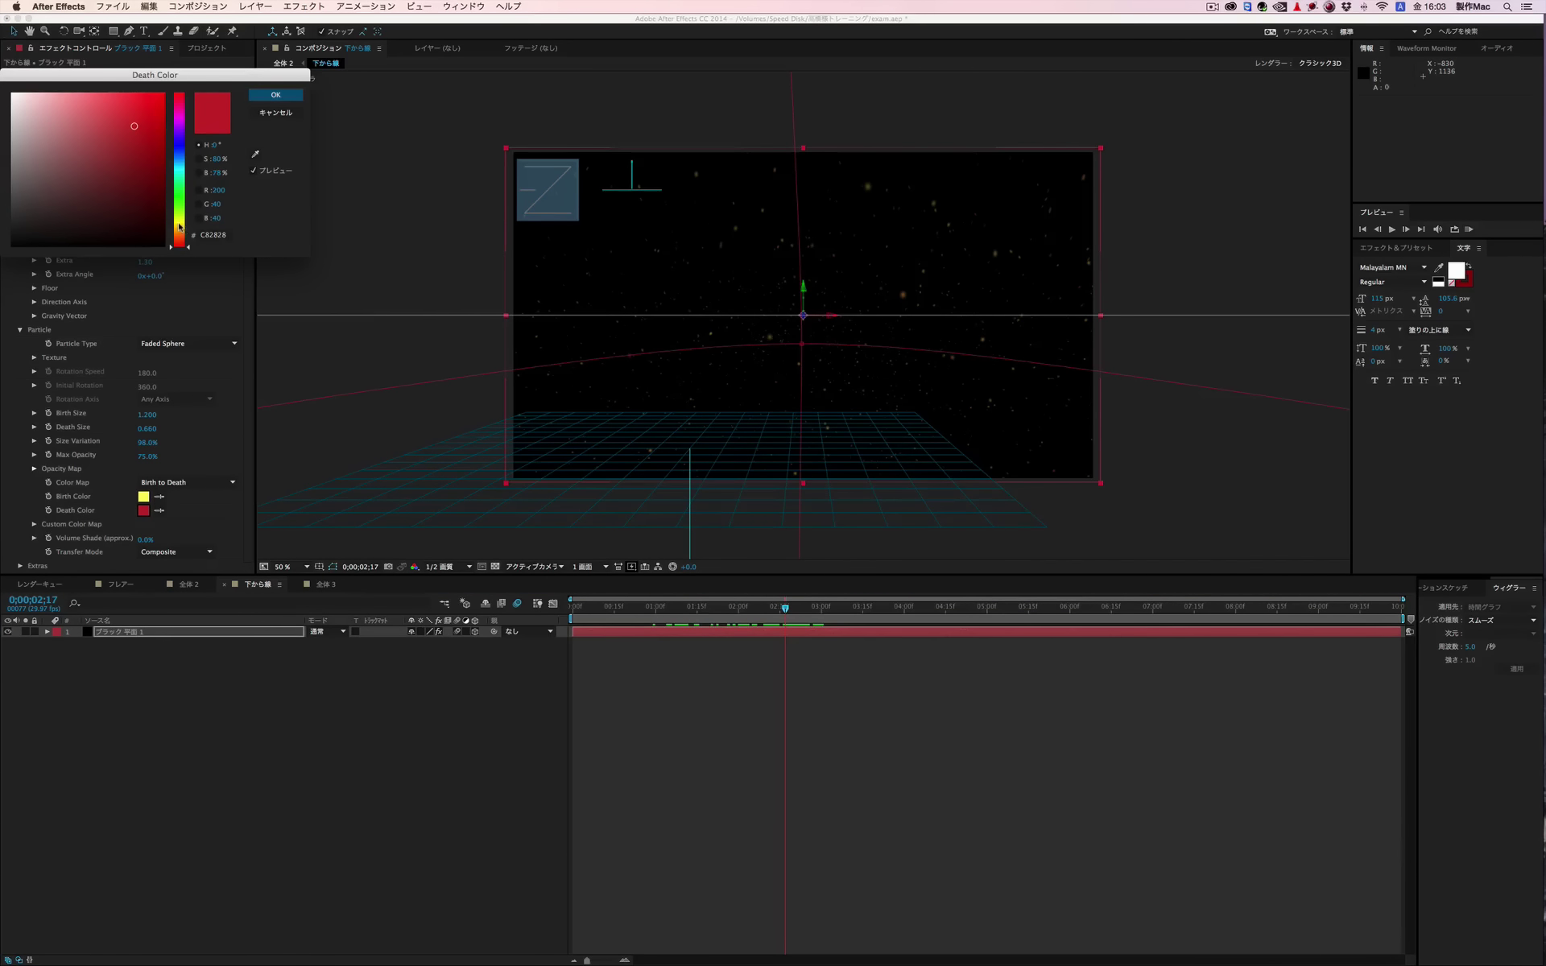
drag(179, 228, 179, 219)
click(157, 103)
click(276, 95)
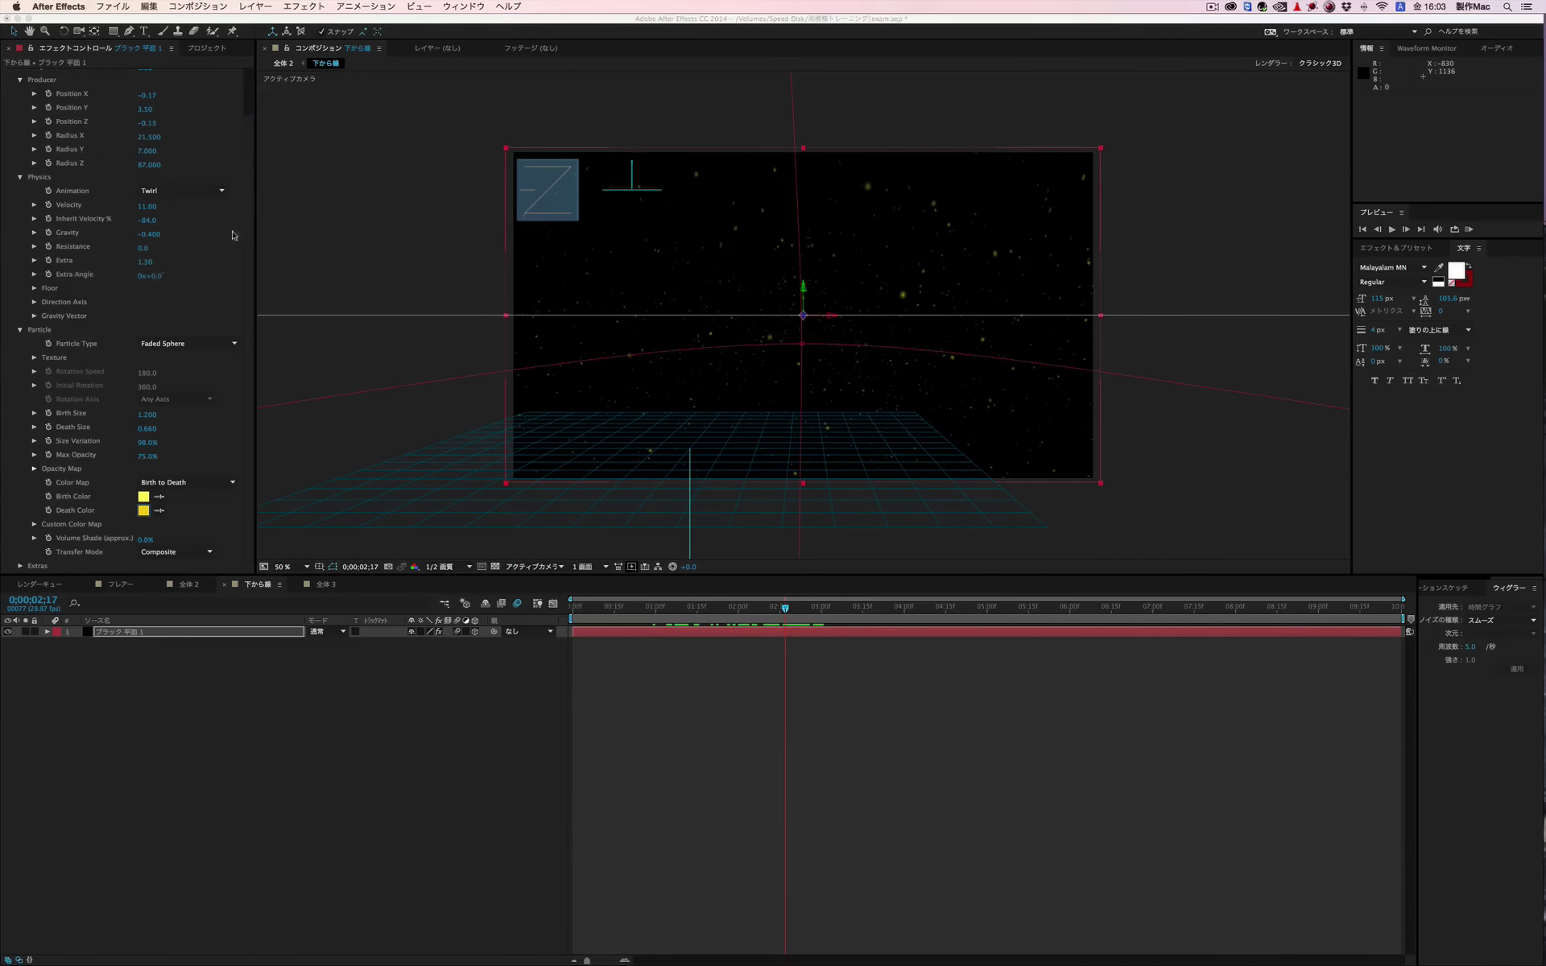
click(143, 497)
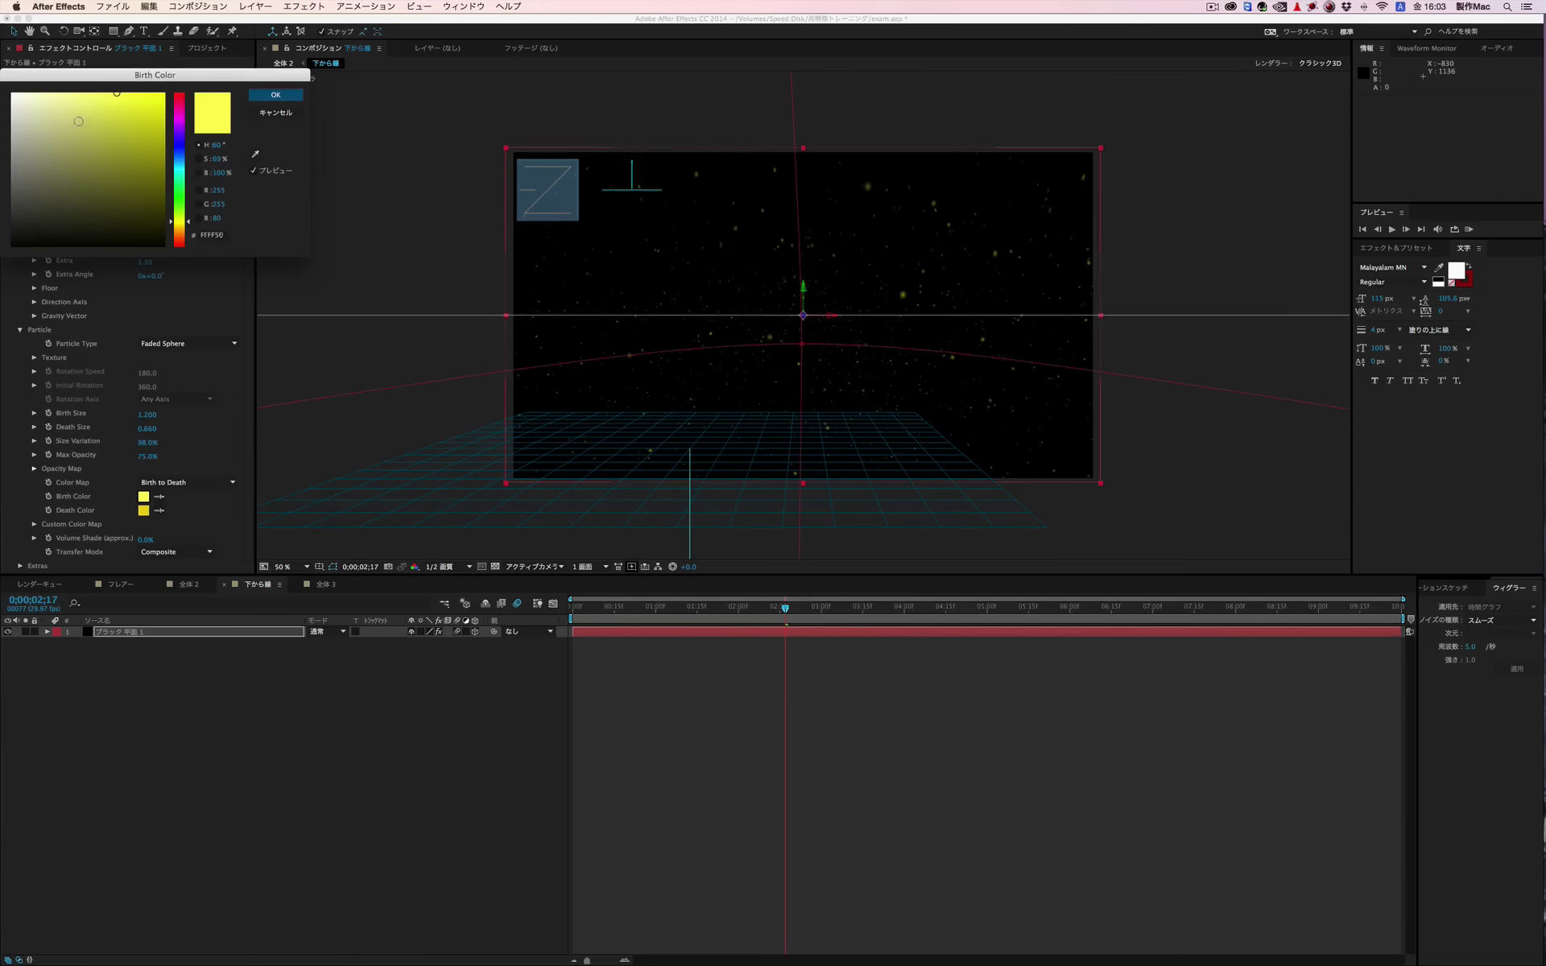
drag(78, 121, 57, 132)
click(276, 94)
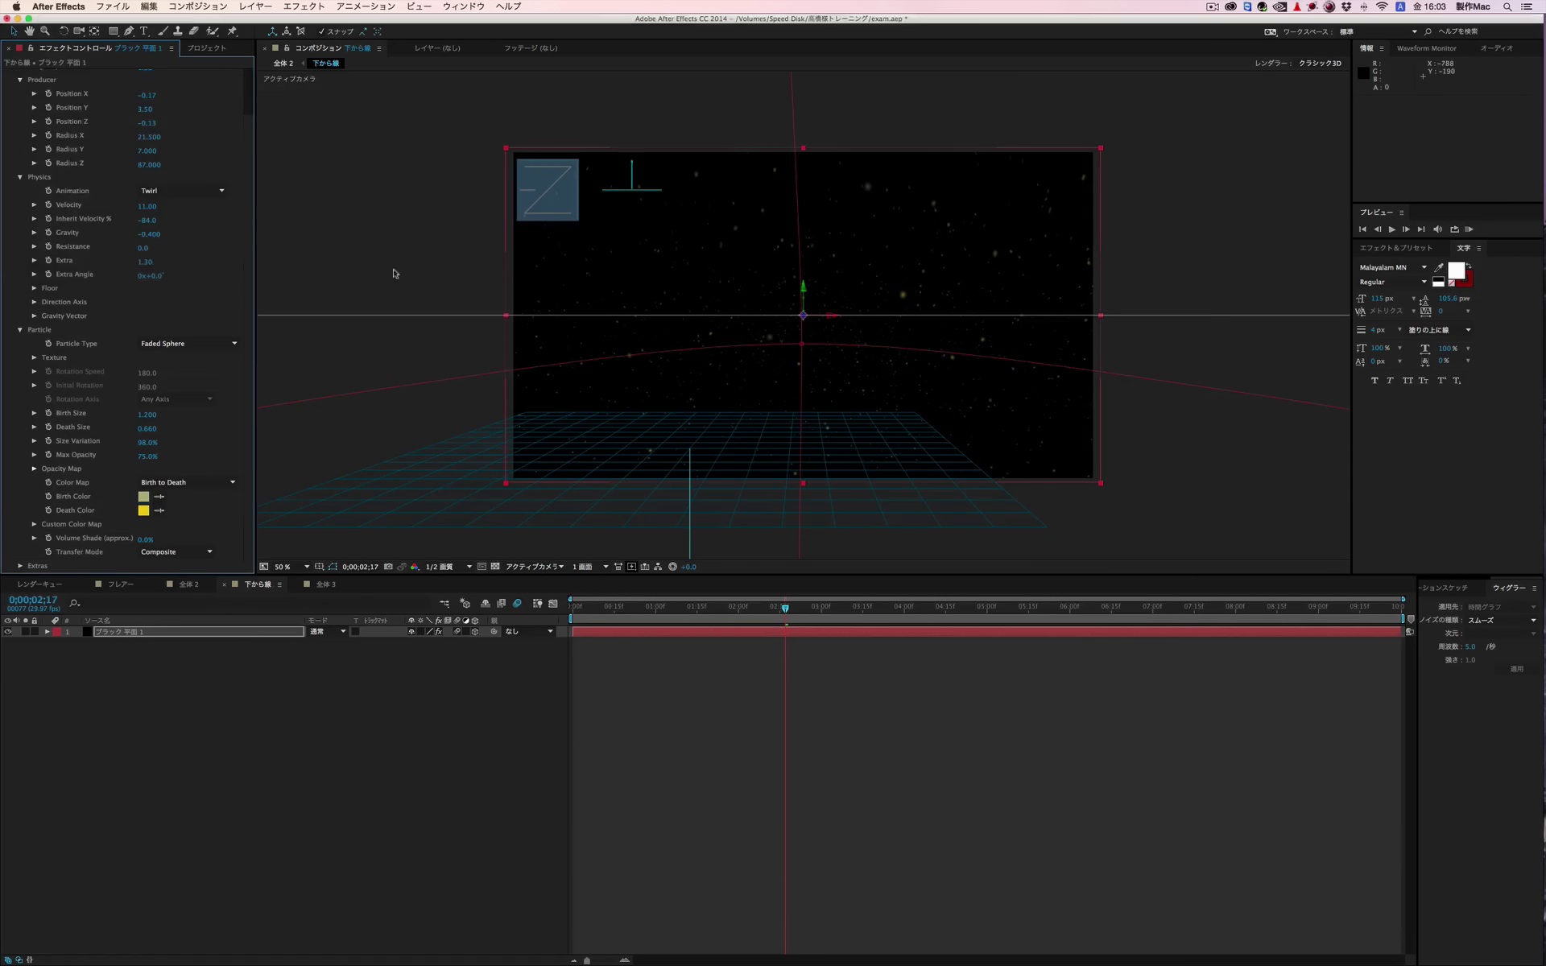
drag(686, 611, 702, 613)
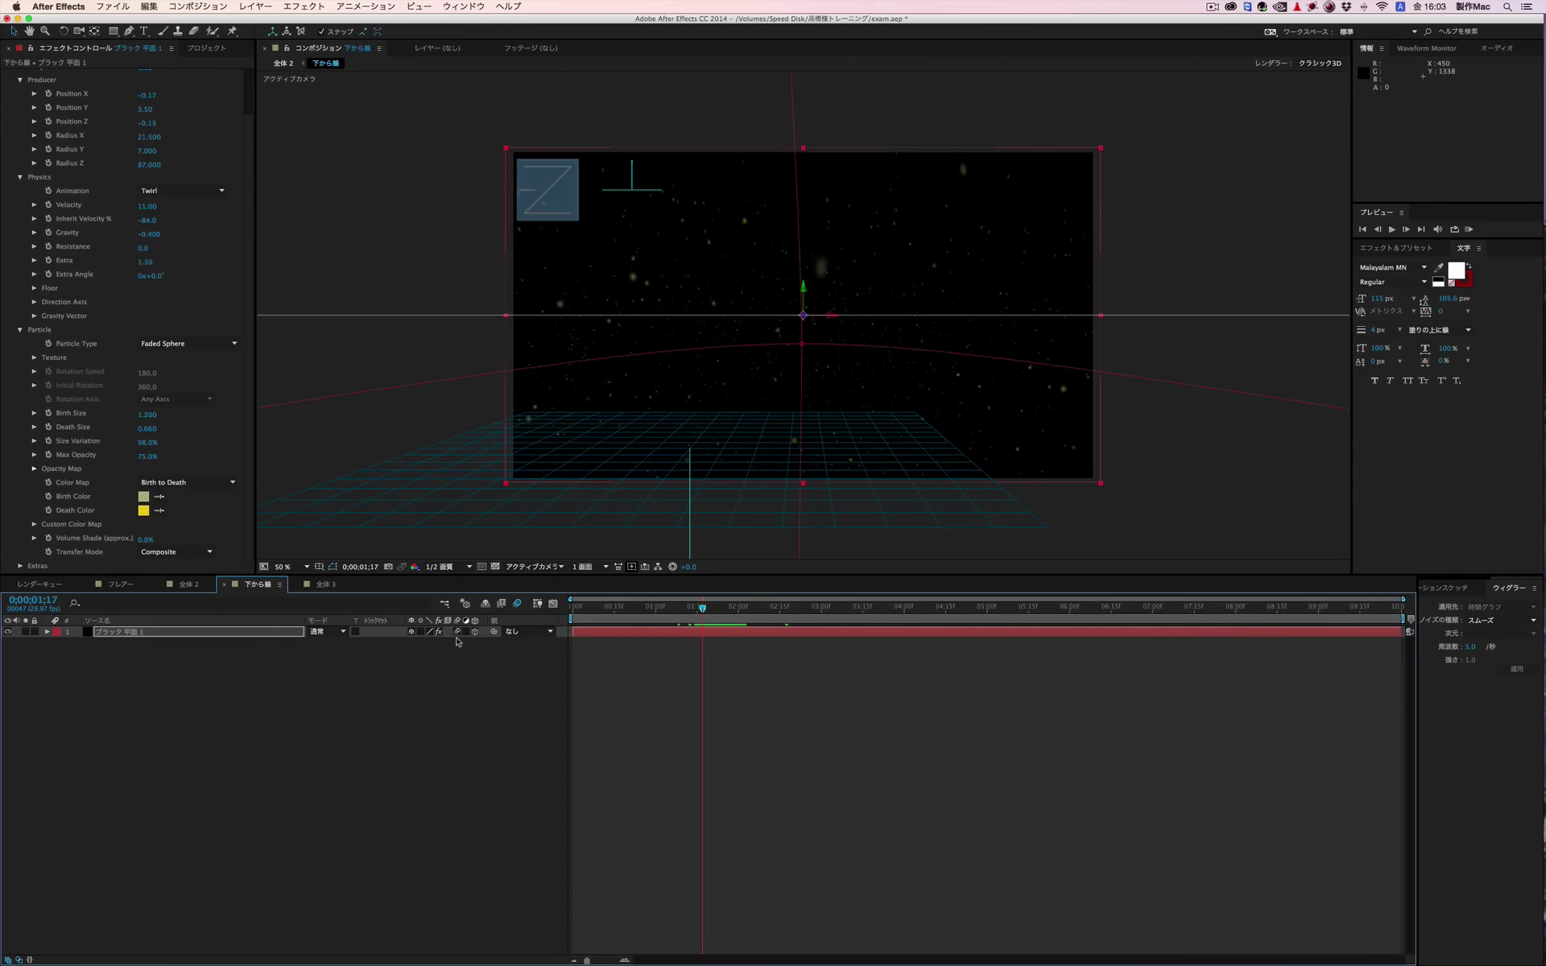
Step: Compare the particles with motion blur off and on, leaving it enabled
click(517, 603)
mouse_move(702, 612)
mouse_down()
mouse_move(756, 610)
mouse_move(717, 617)
mouse_up()
click(517, 603)
drag(717, 610, 741, 616)
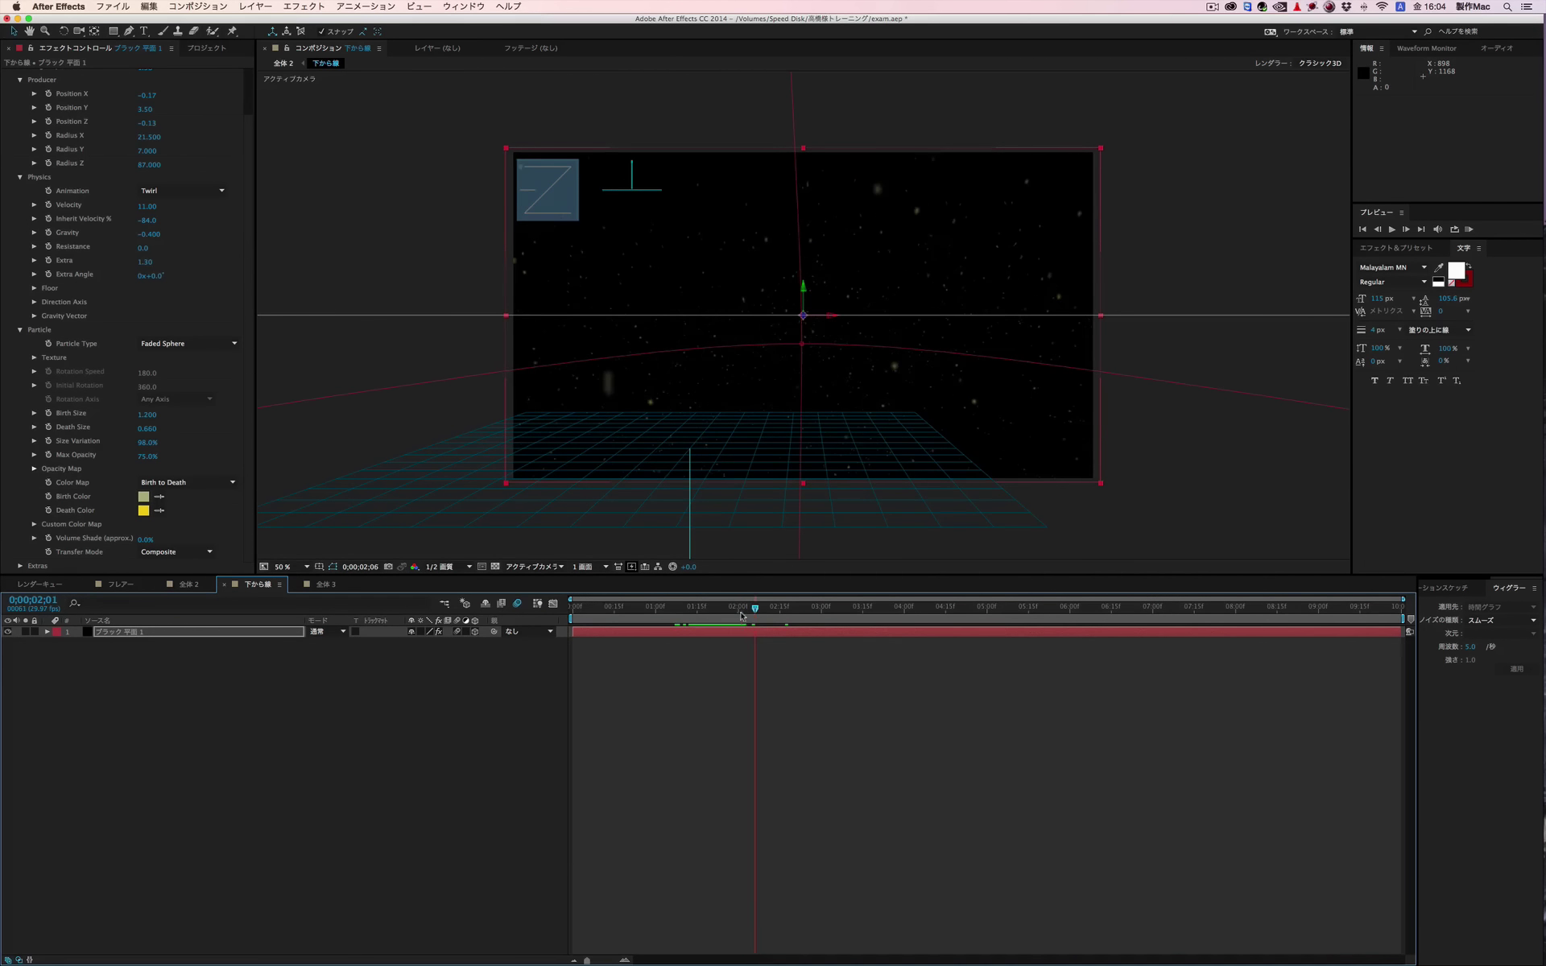
Step: Set the composition's motion-blur shutter angle to 720° and check the streaks
click(196, 6)
click(205, 40)
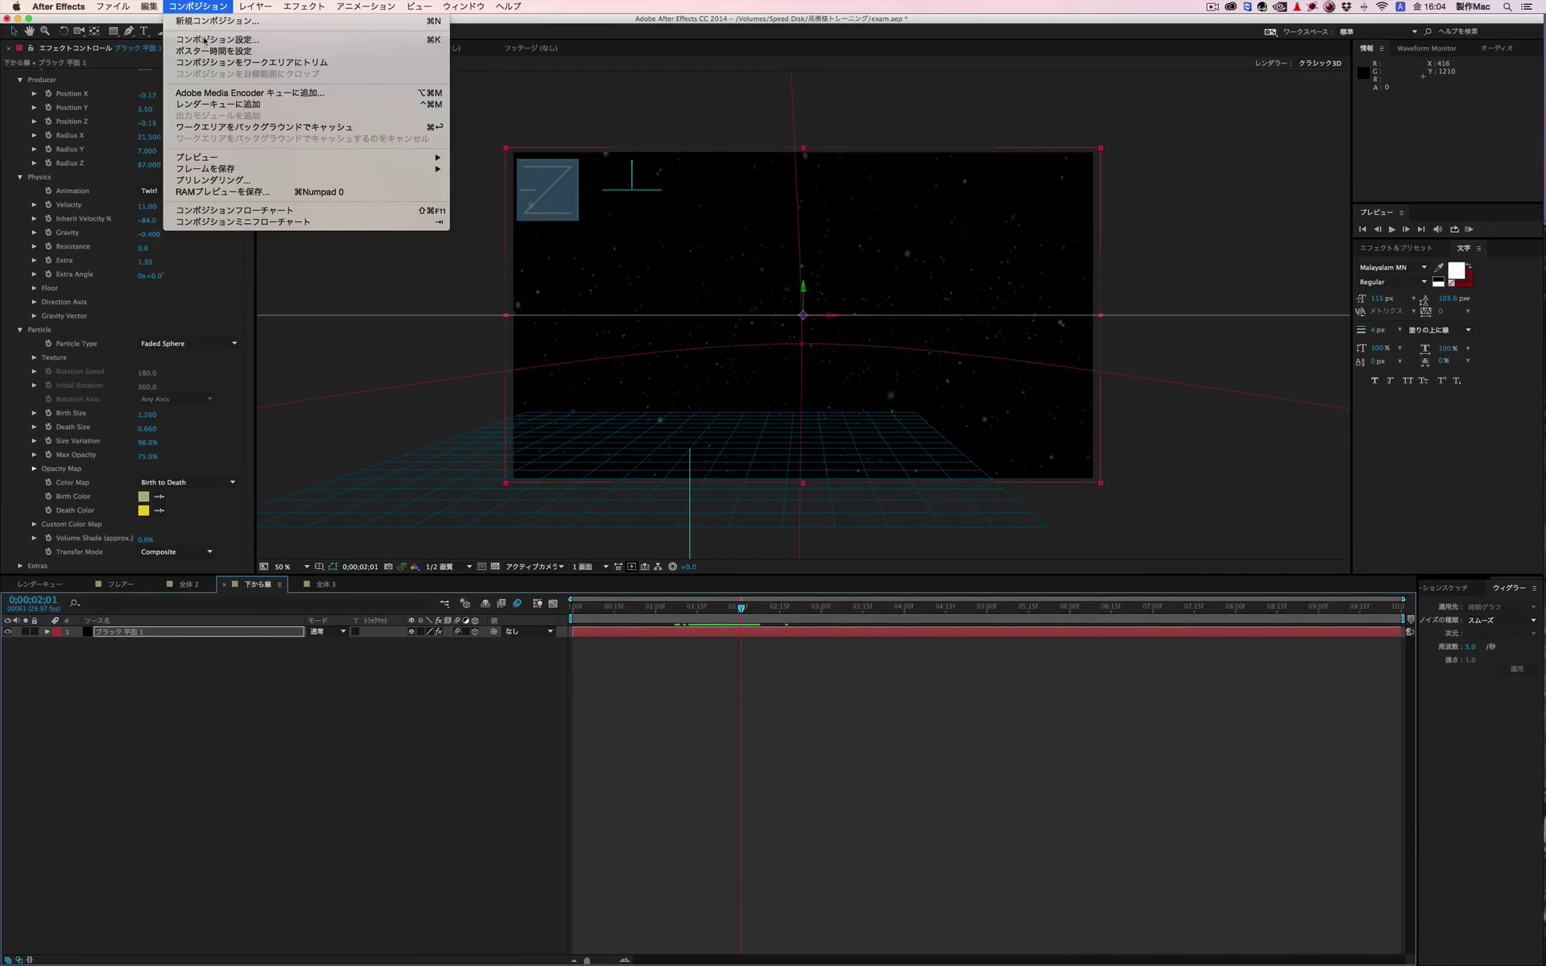
click(437, 201)
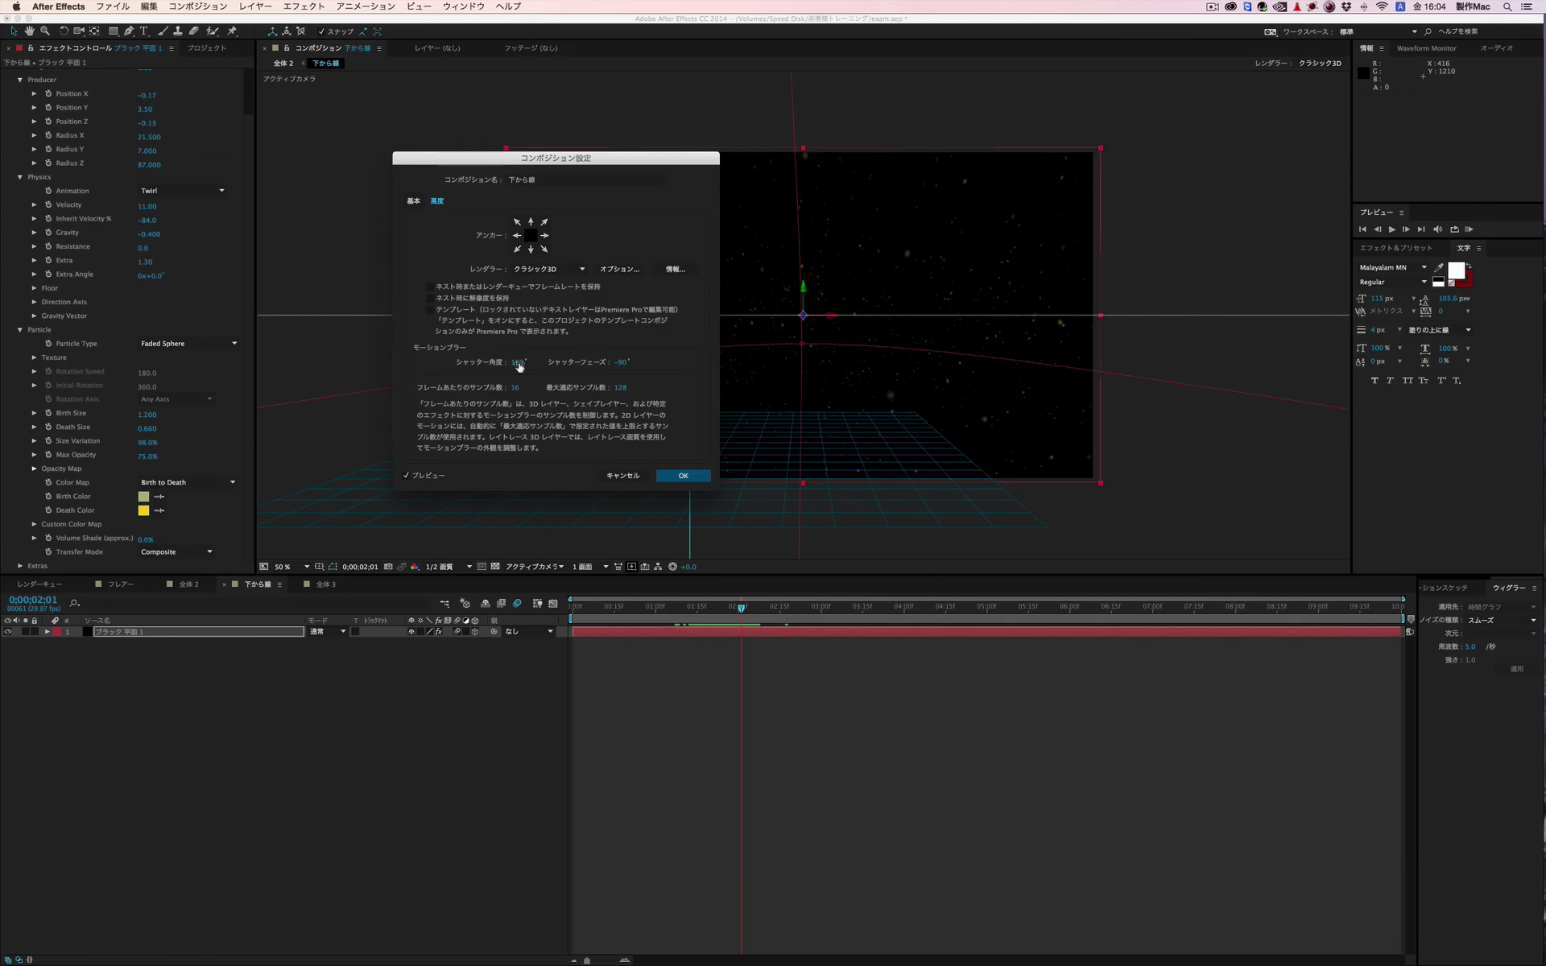
click(520, 365)
text(720)
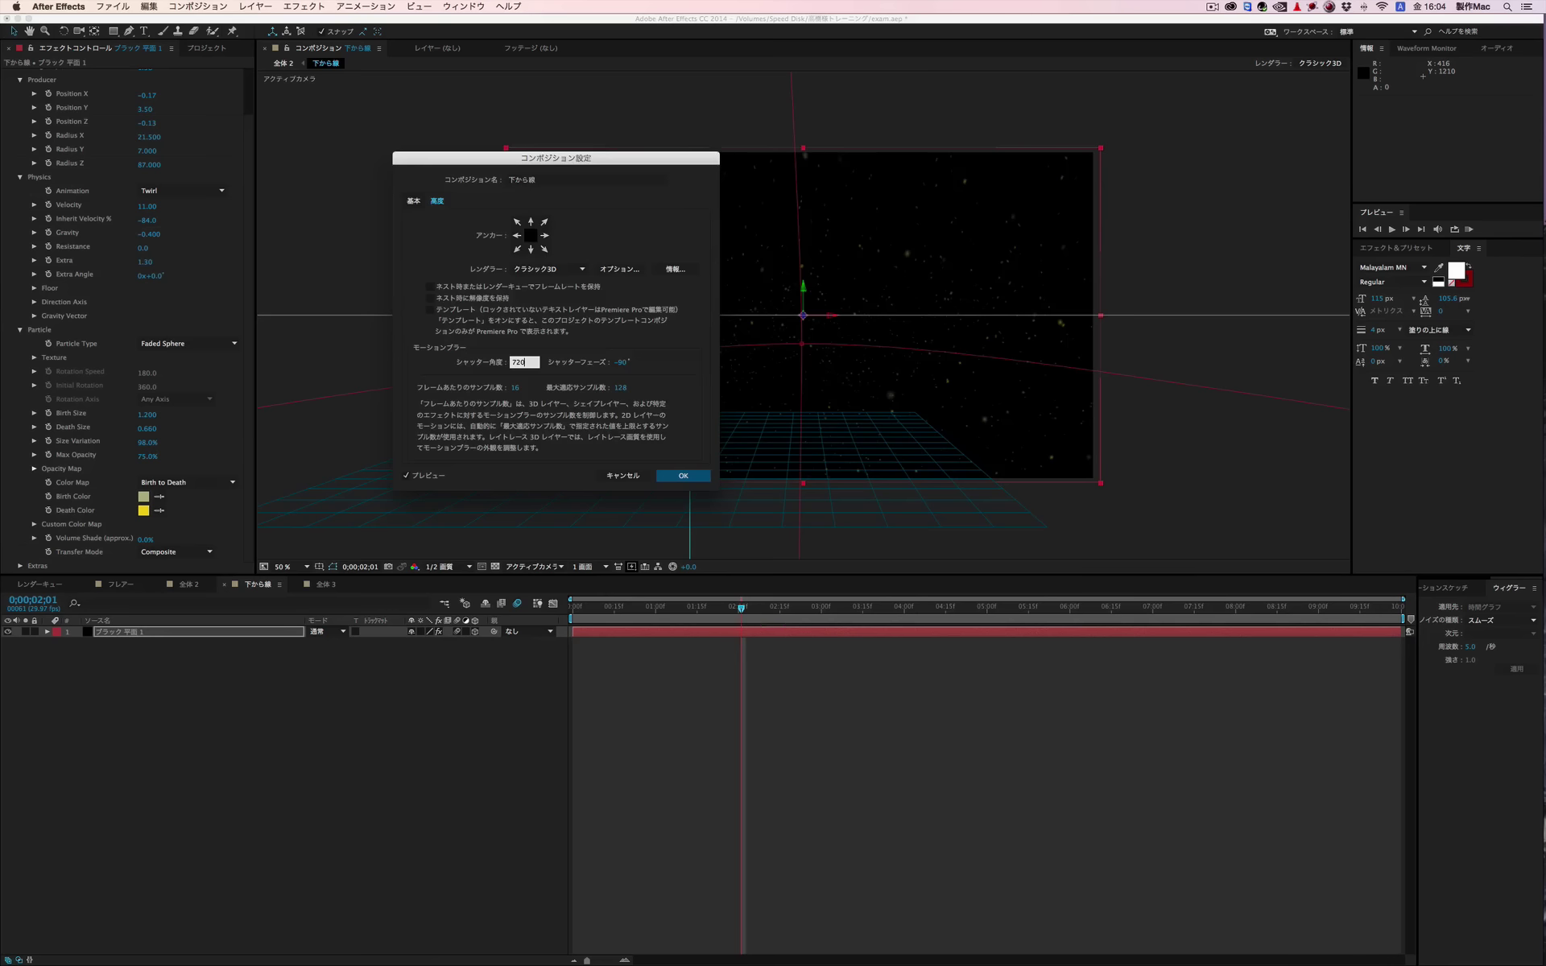
key(Return)
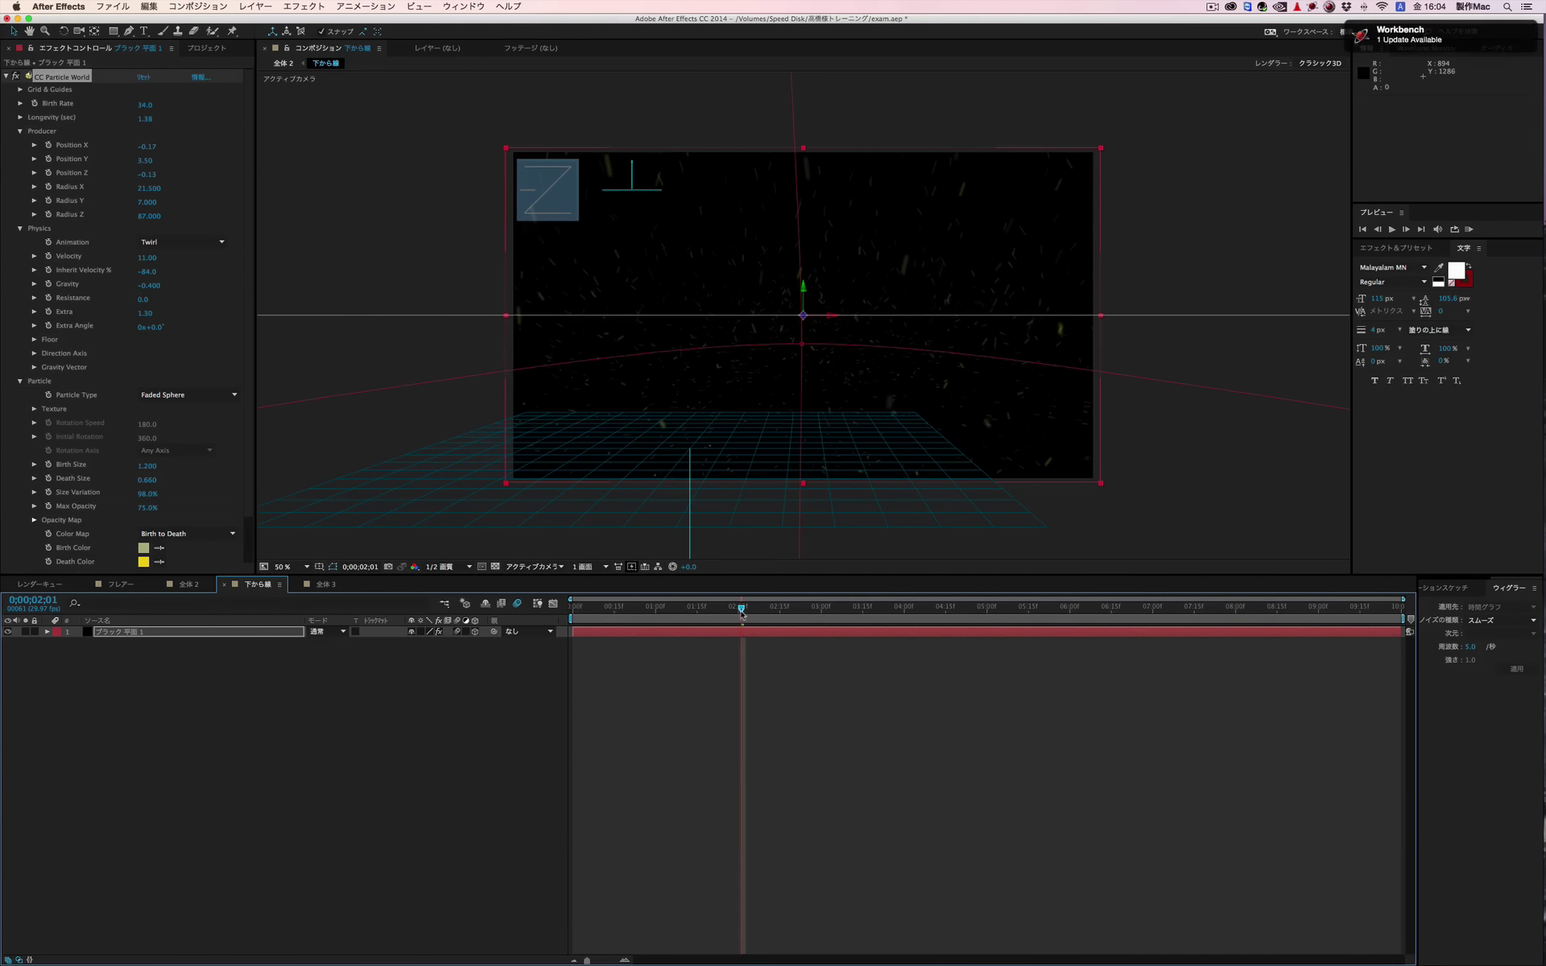
mouse_move(741, 610)
mouse_down()
mouse_move(820, 616)
mouse_move(766, 610)
mouse_up()
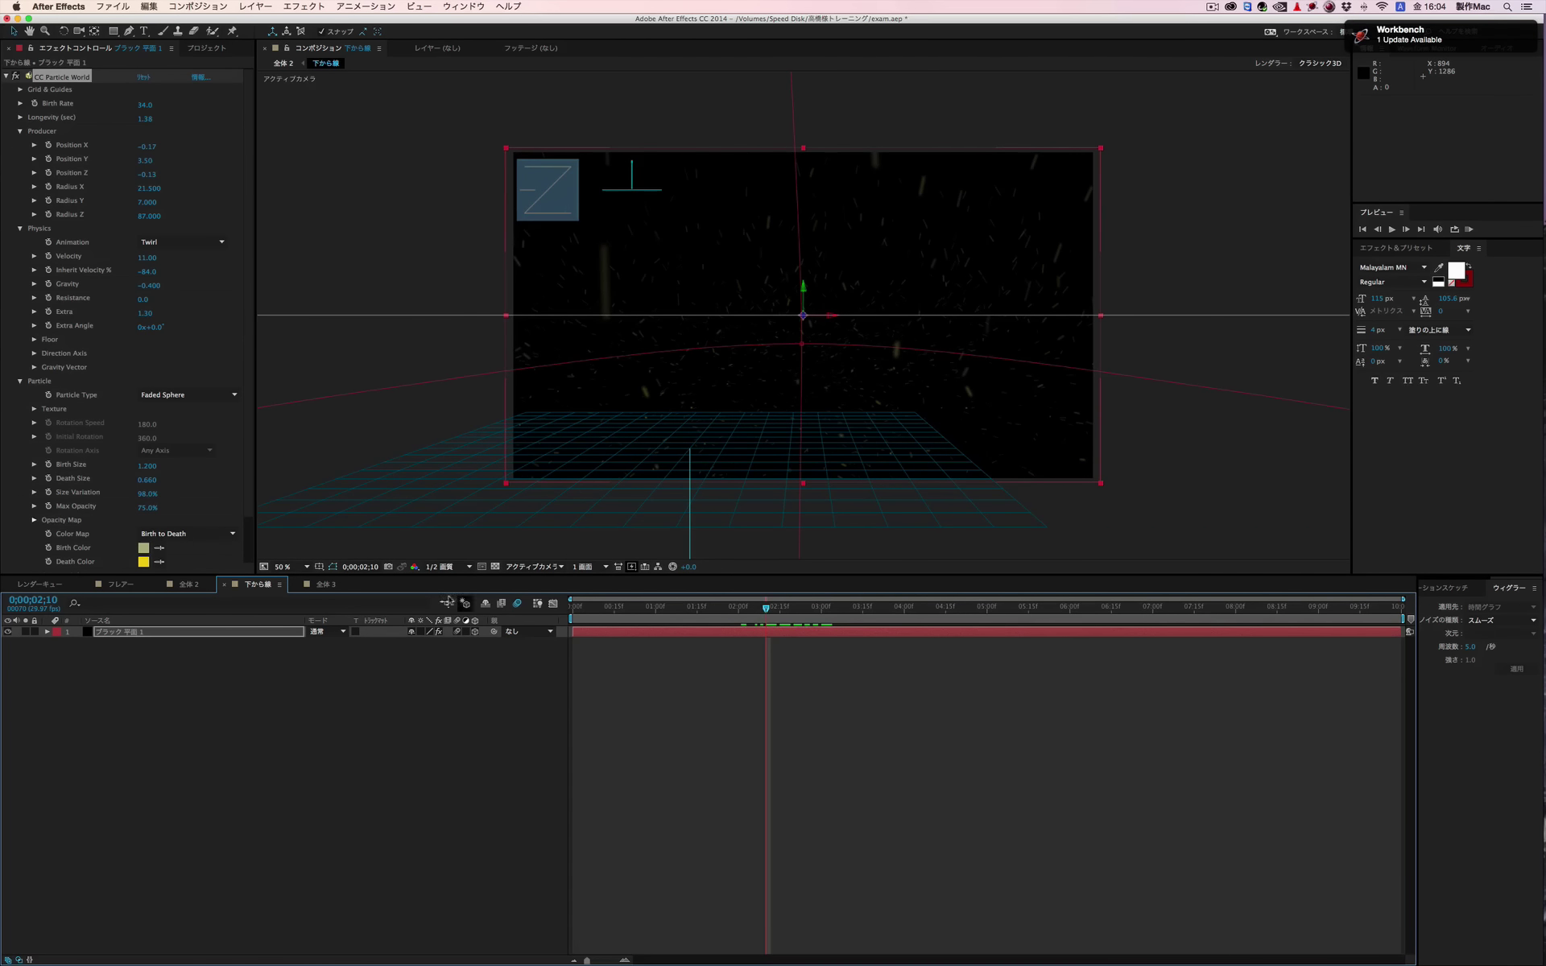
Step: Review the advanced composition settings of 全体 3
click(322, 585)
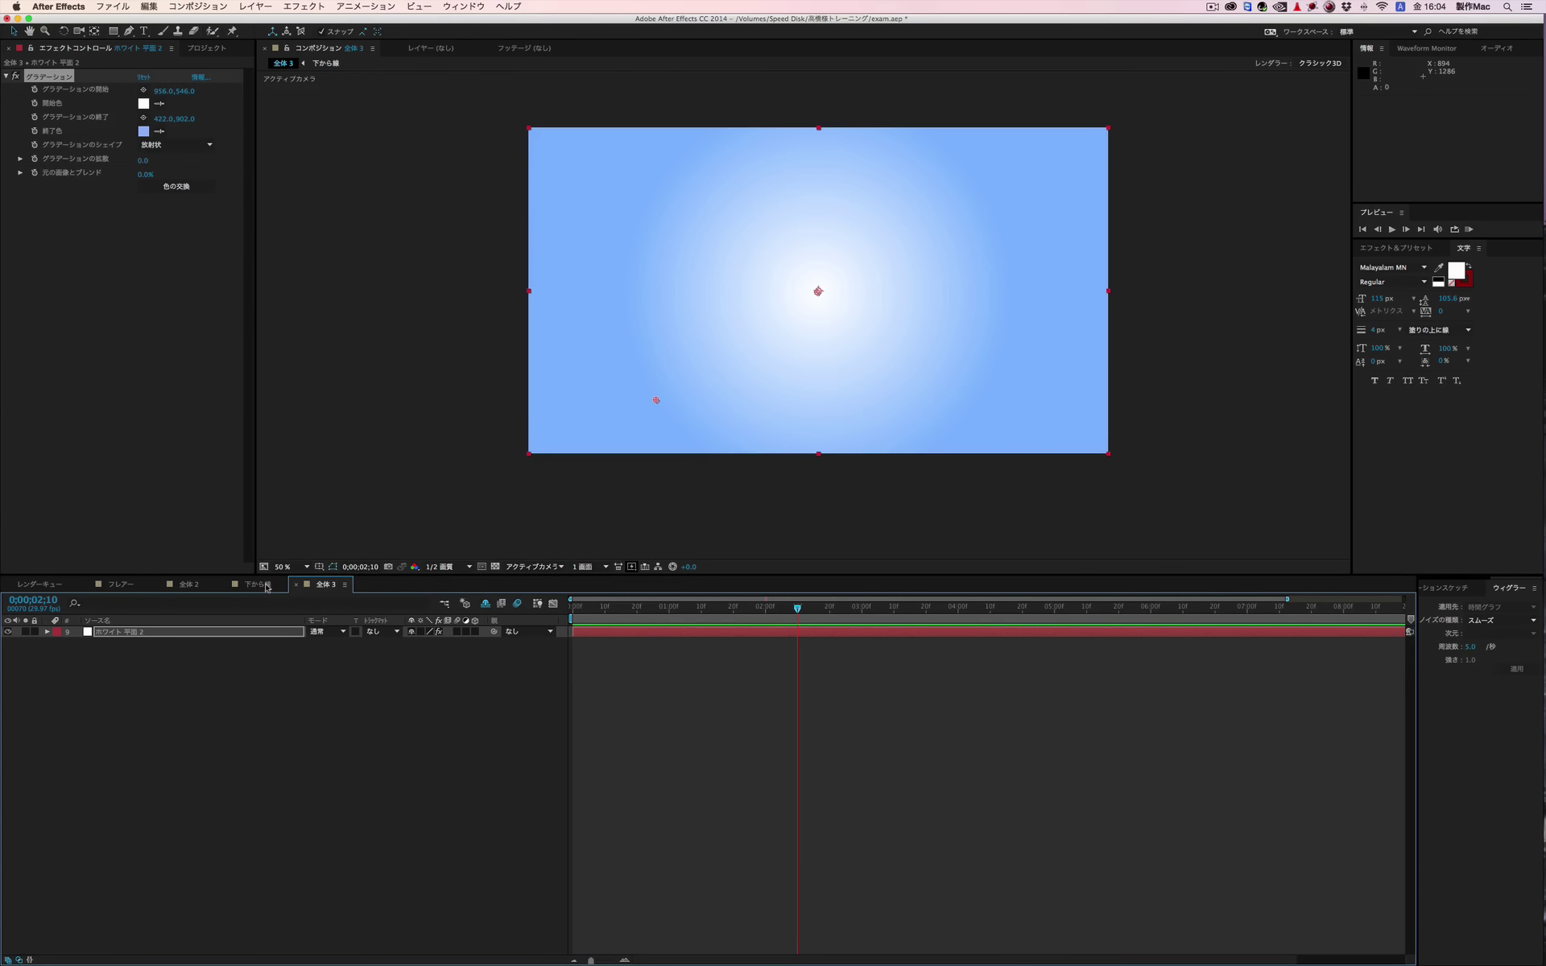
click(197, 6)
click(207, 40)
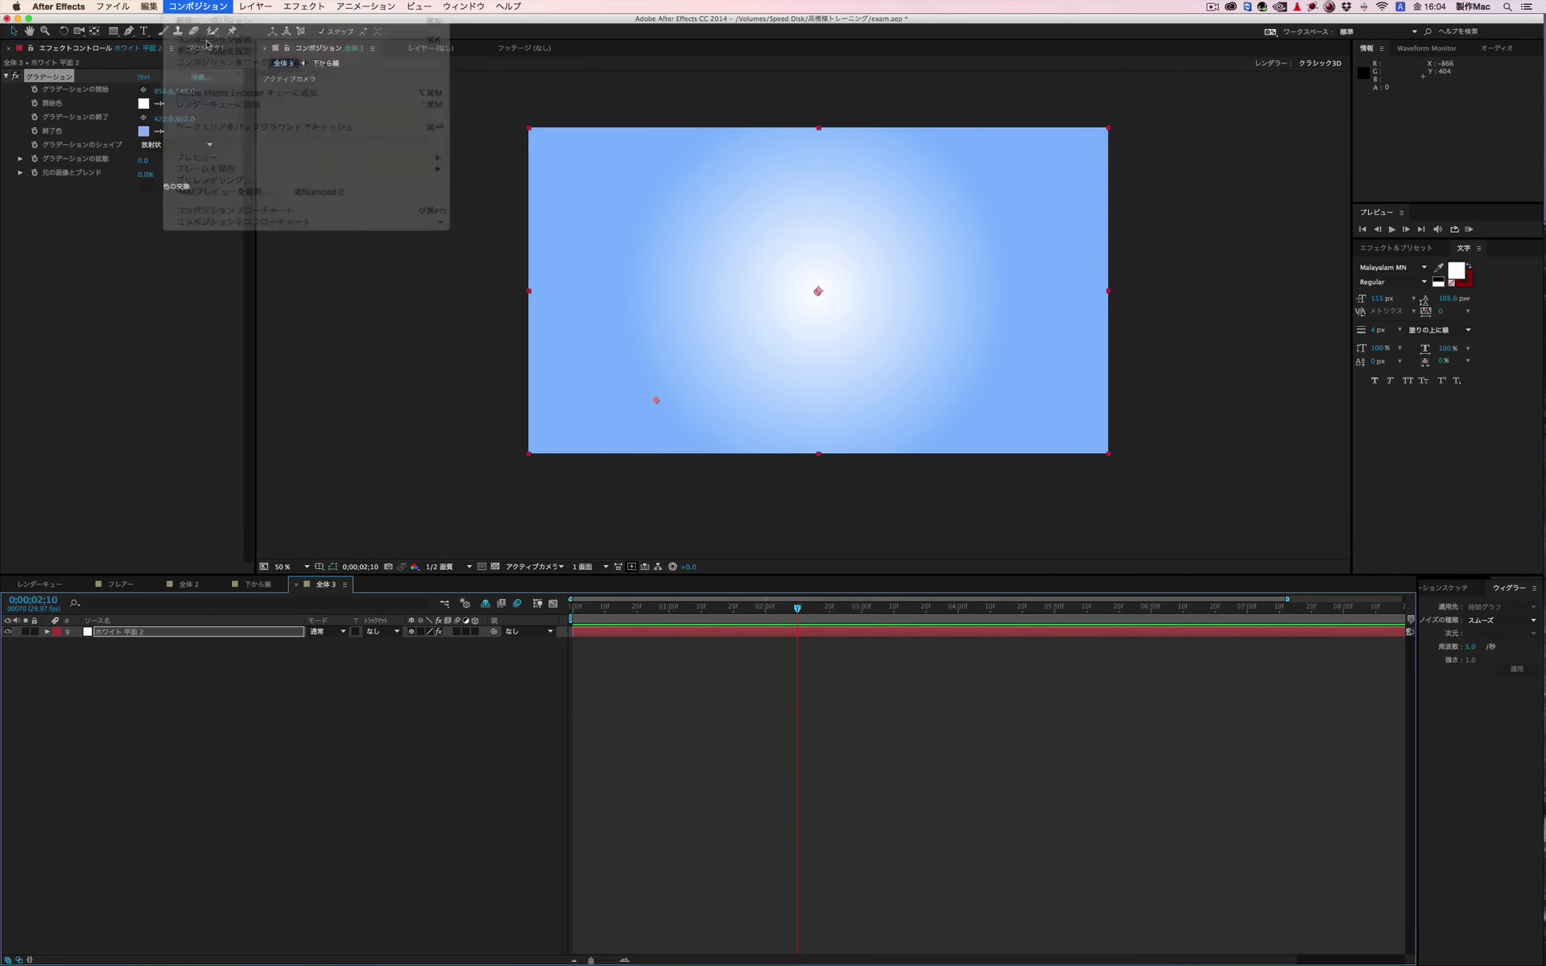
click(437, 201)
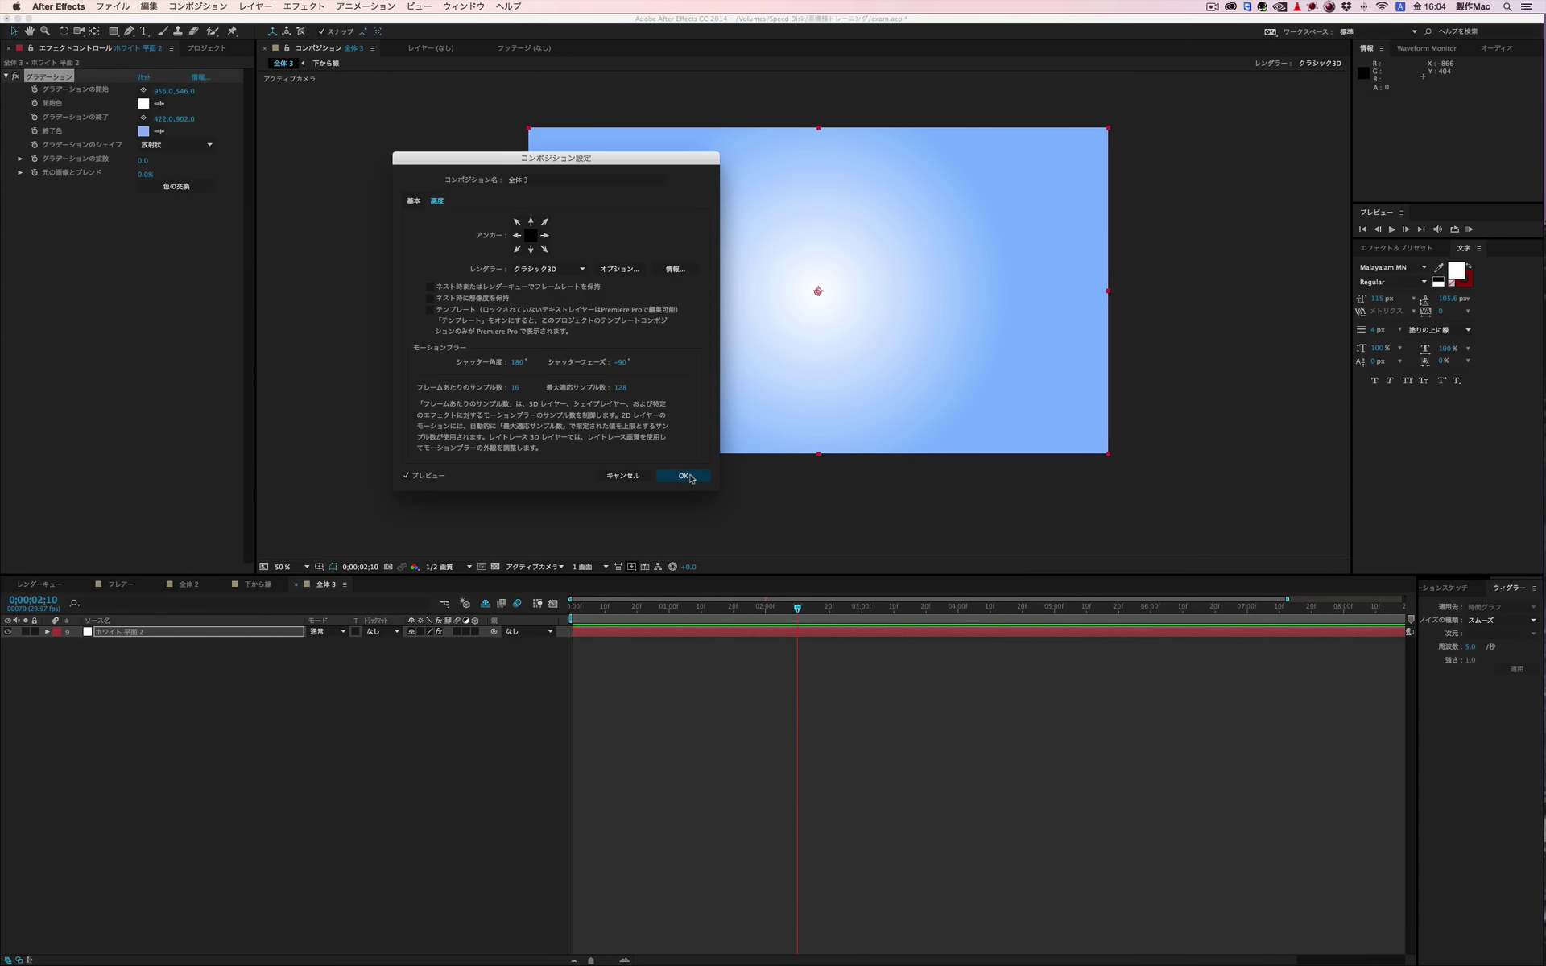
click(685, 476)
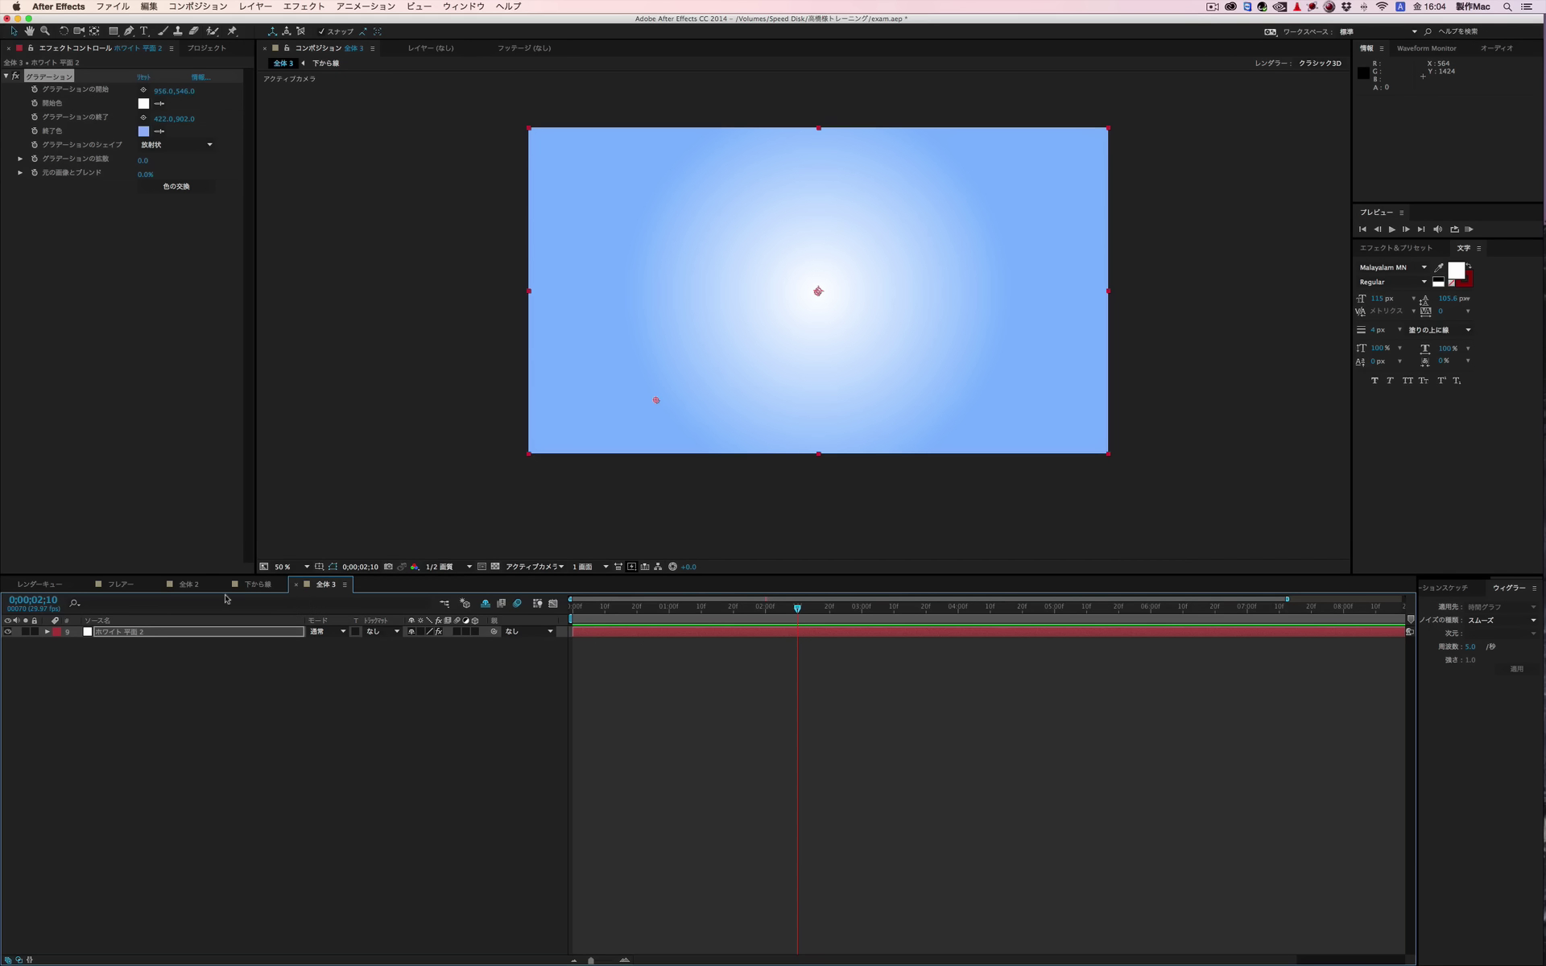
Step: Add the 下から線 particle comp as a layer in 全体 3
click(258, 584)
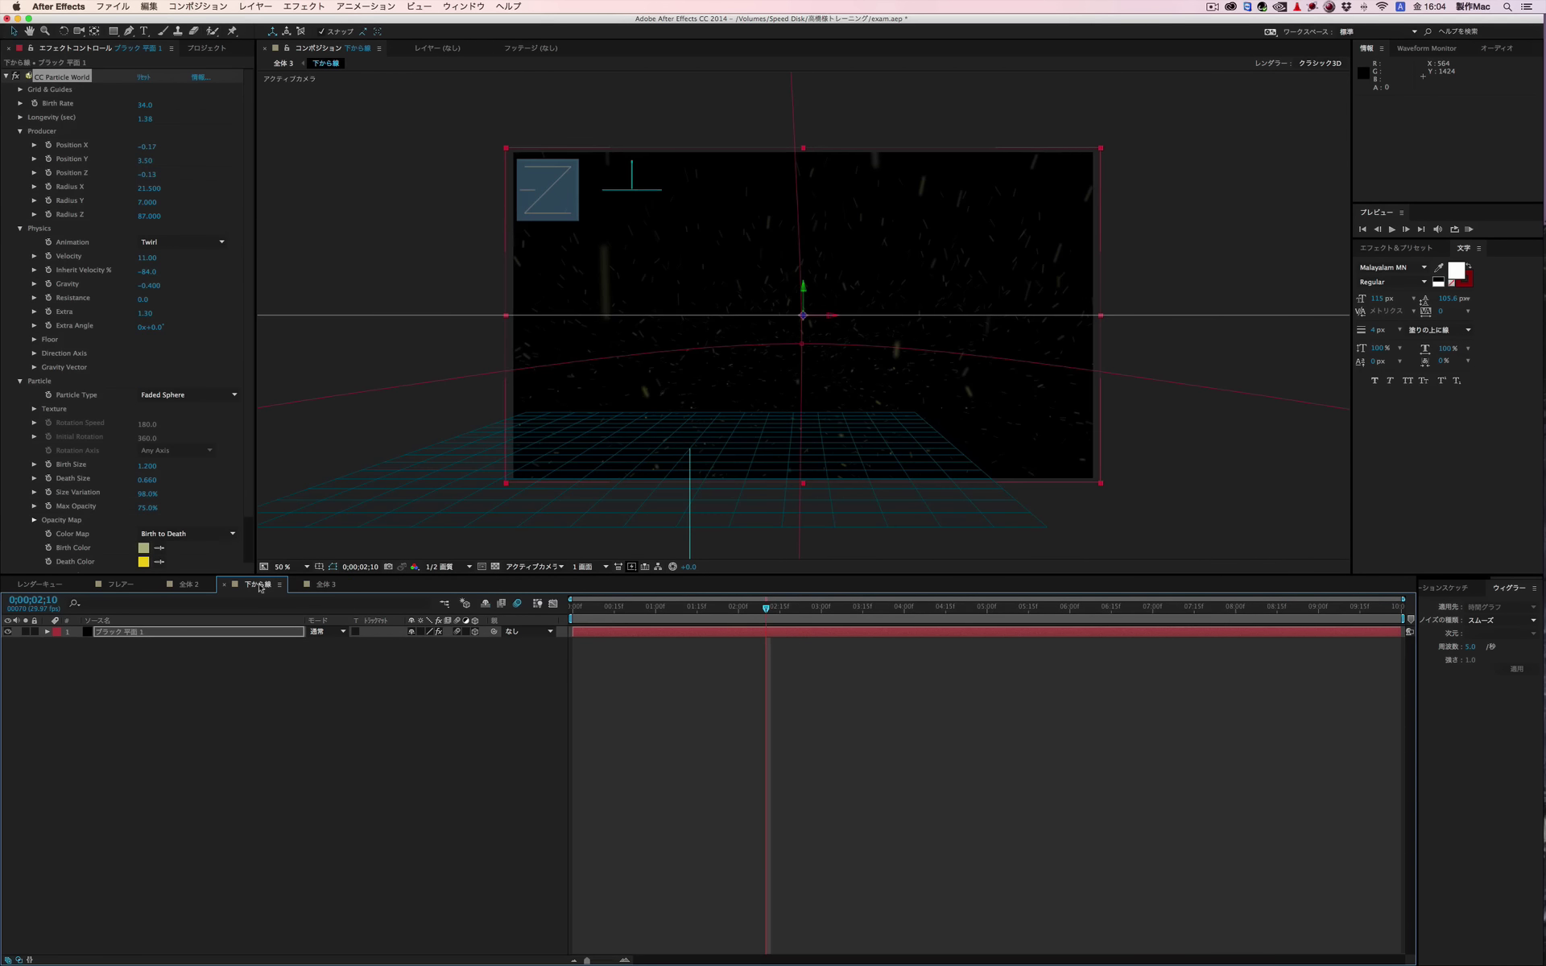
click(324, 585)
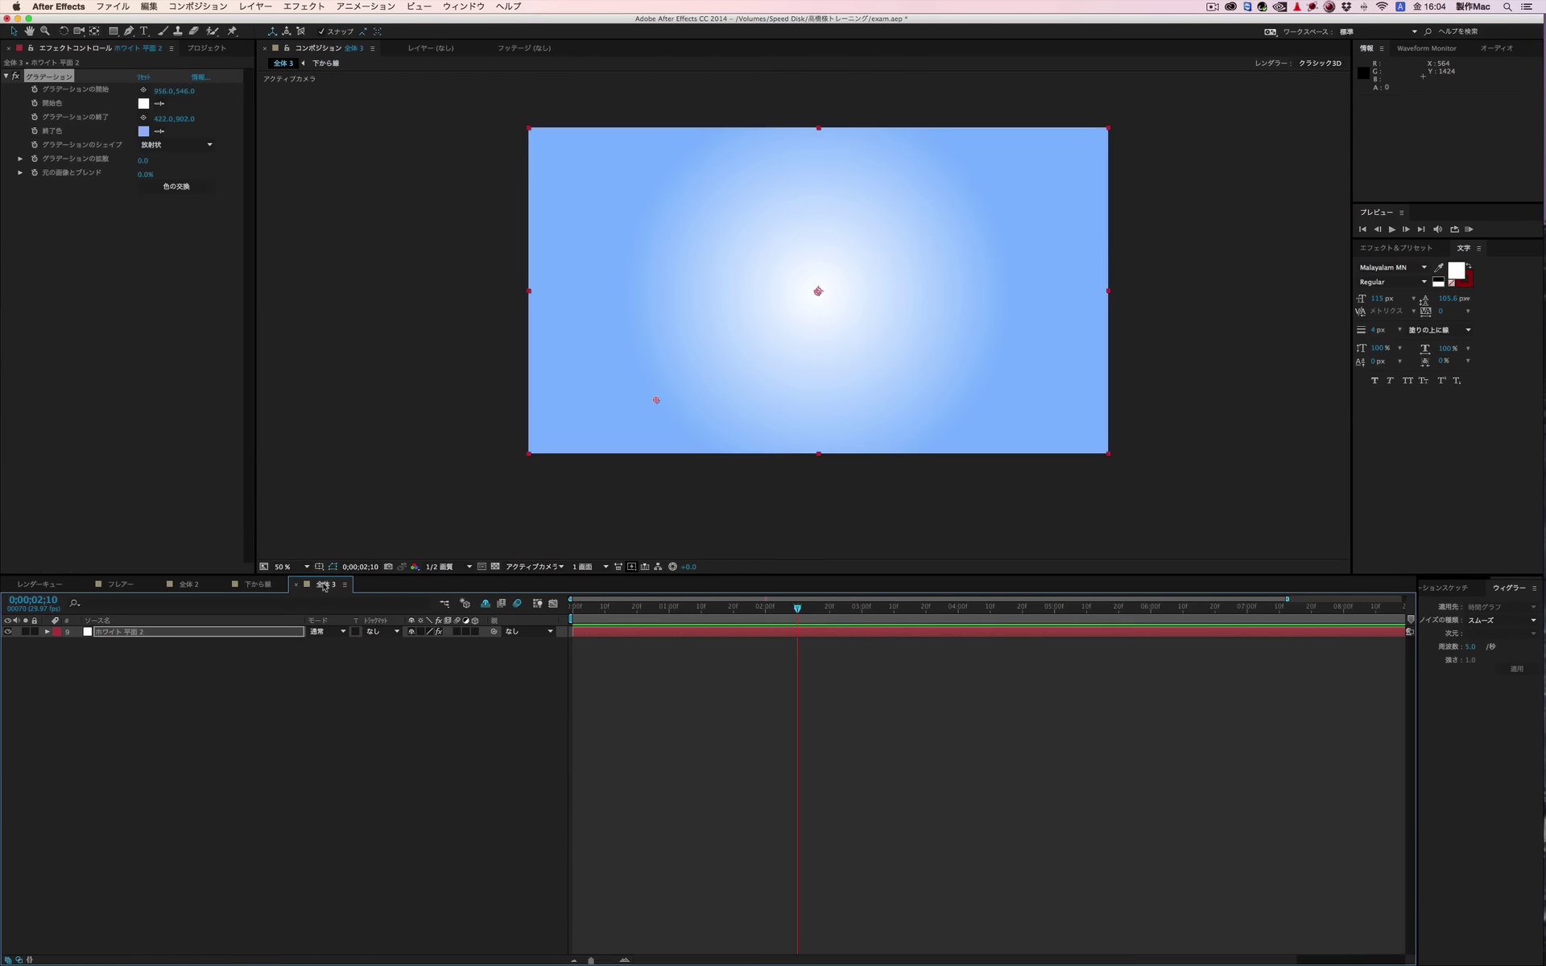
click(208, 49)
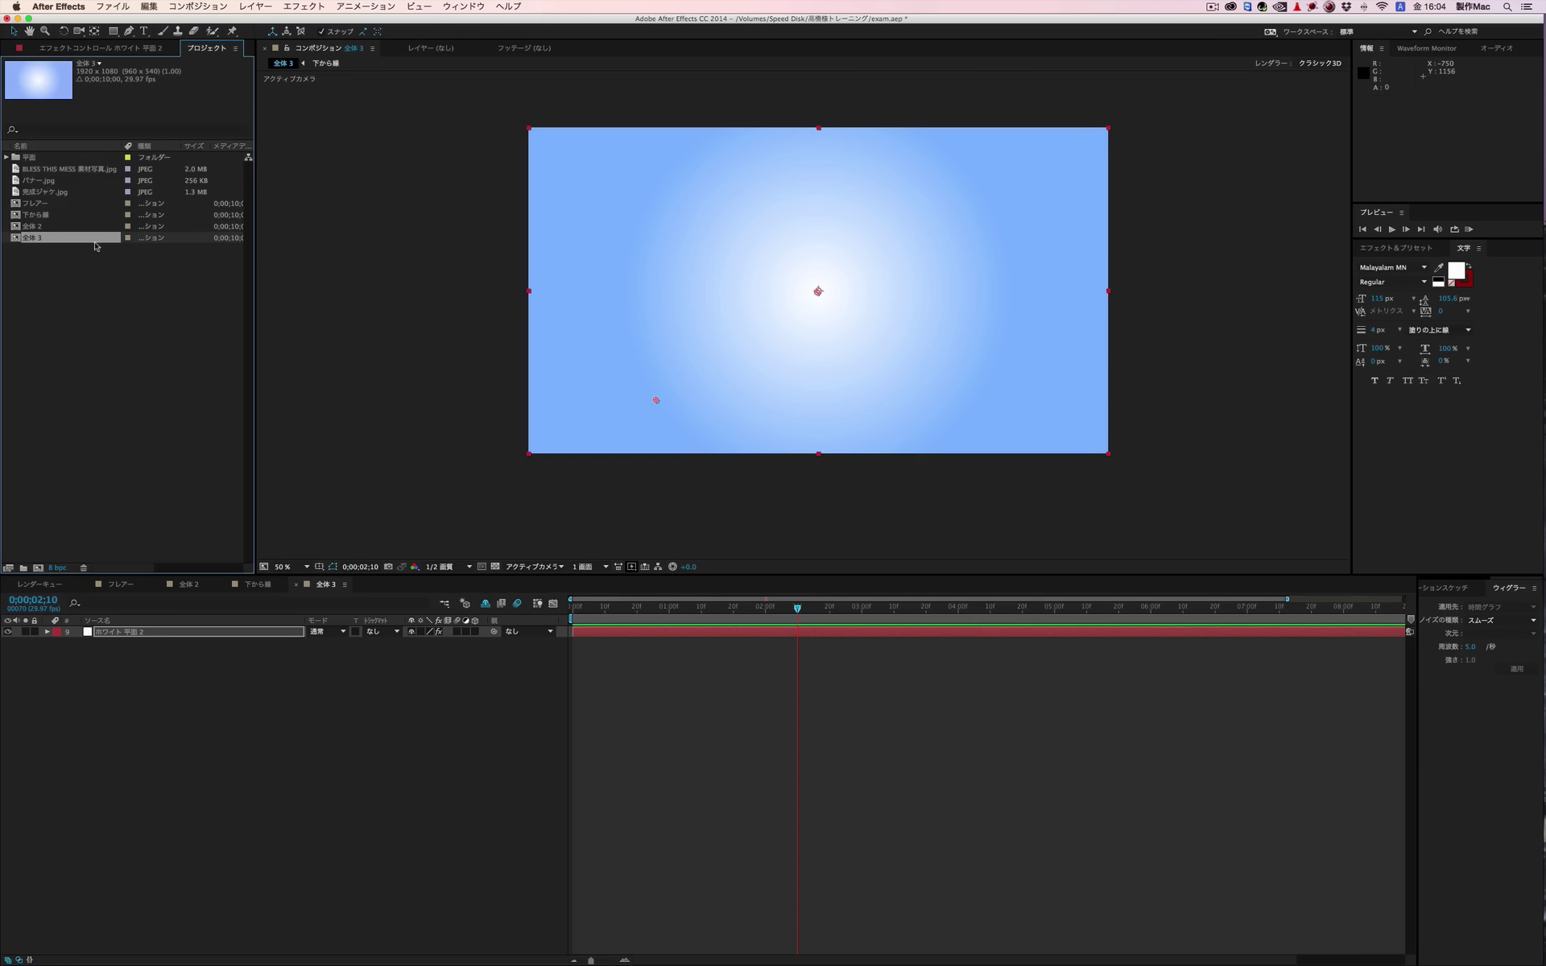
click(26, 216)
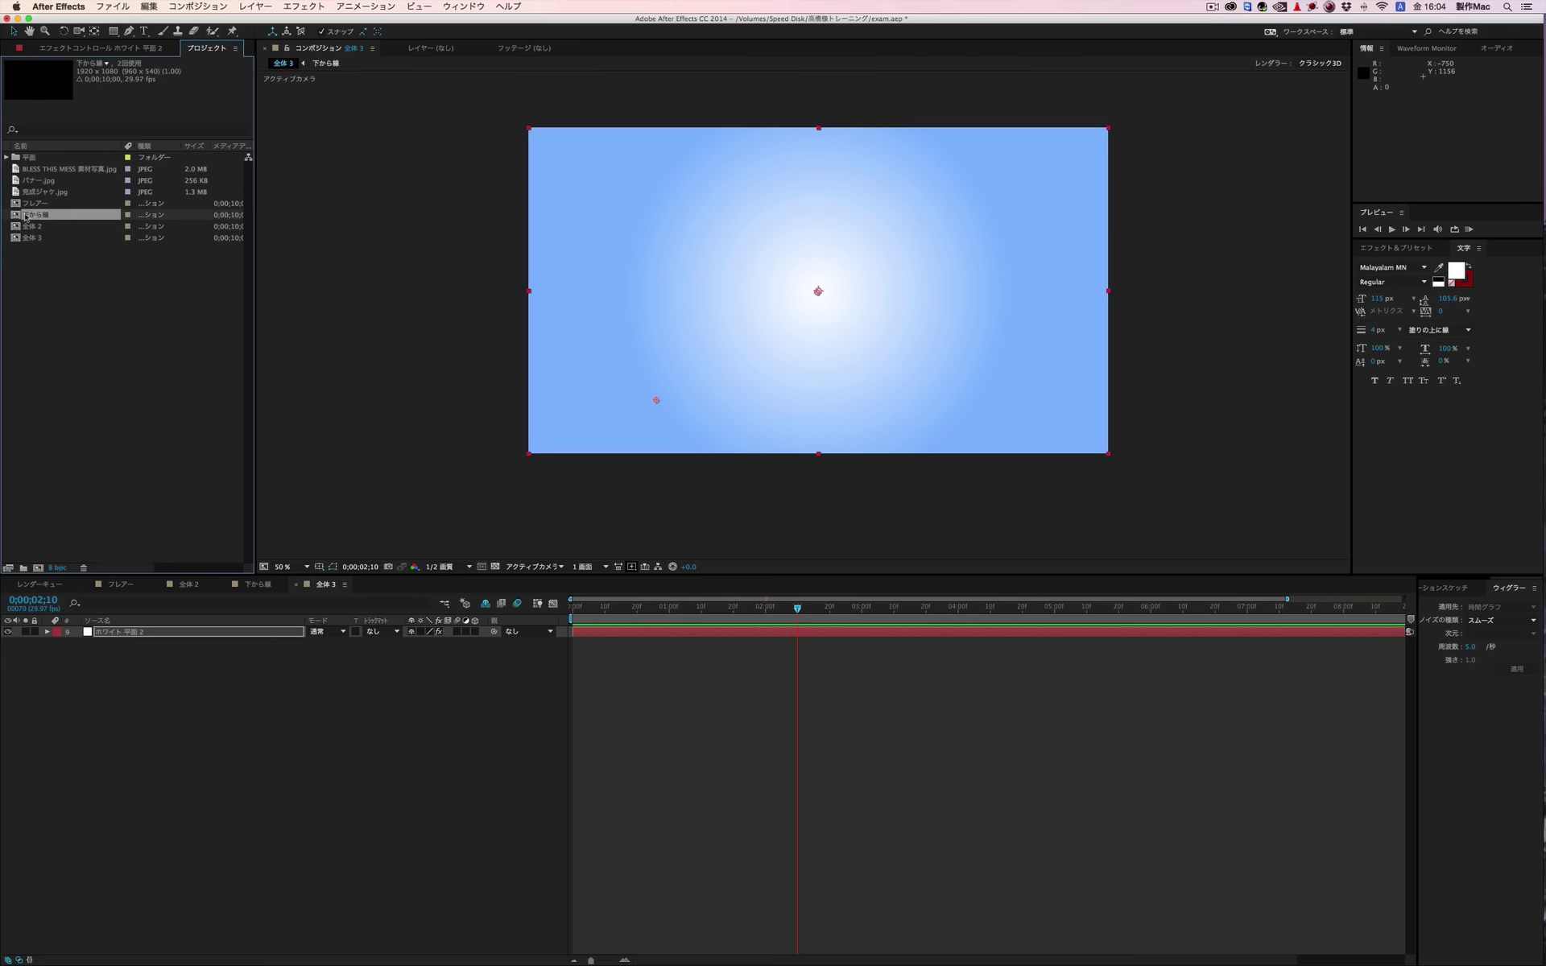
drag(35, 214, 120, 630)
drag(719, 609, 758, 620)
Step: Shift the white solid's gradient end colour toward greyish-blue
click(157, 647)
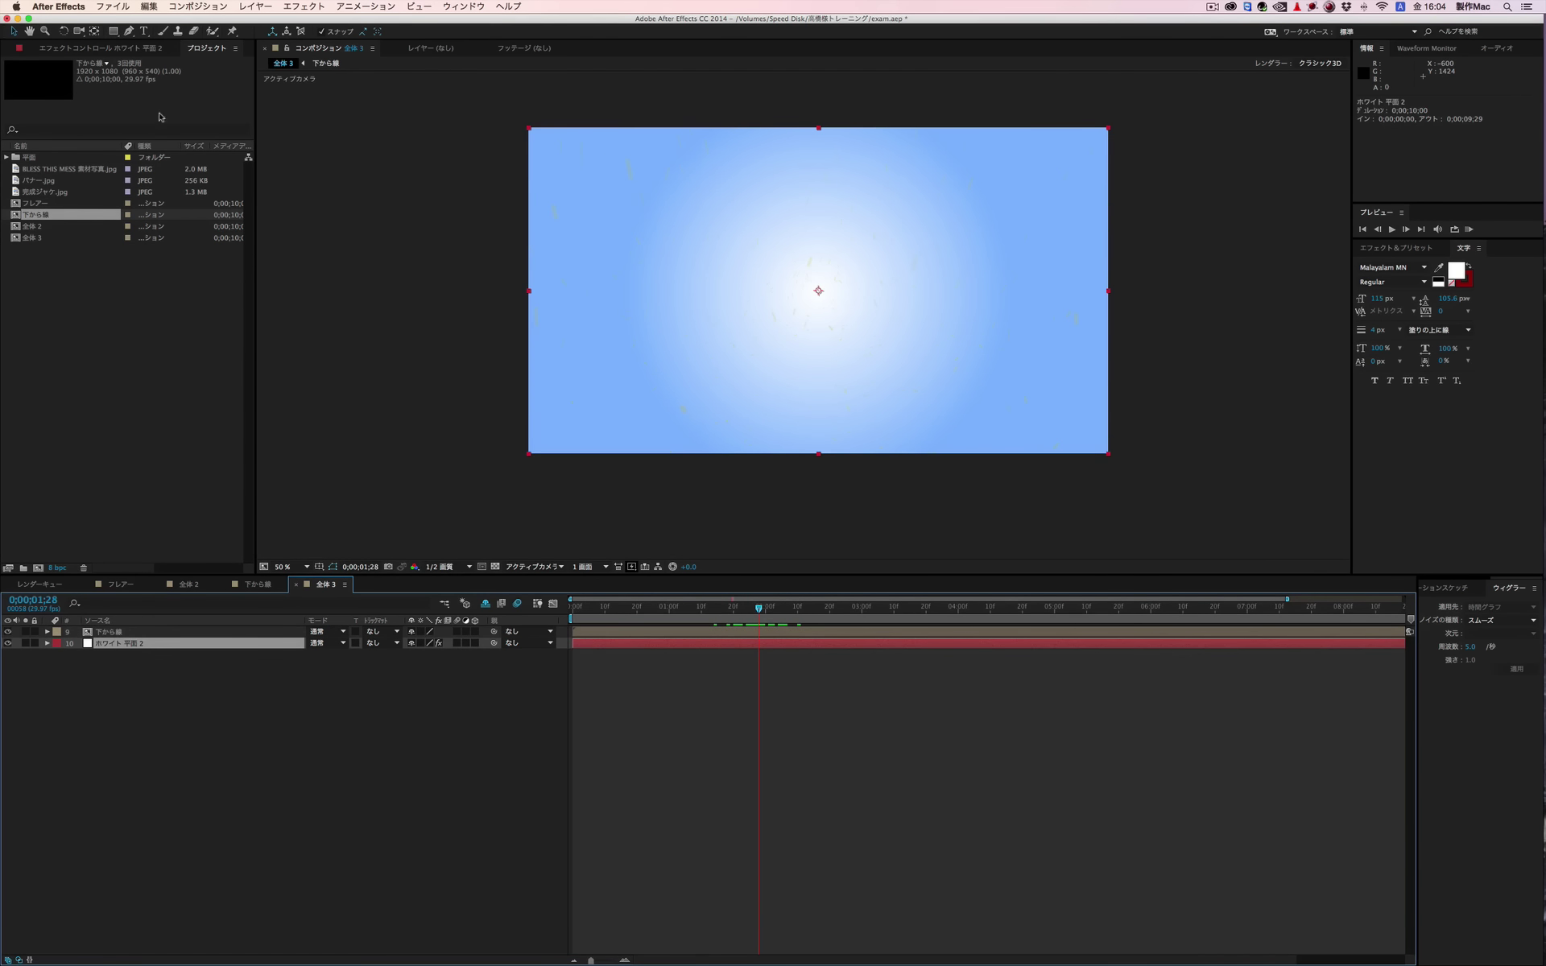
click(126, 50)
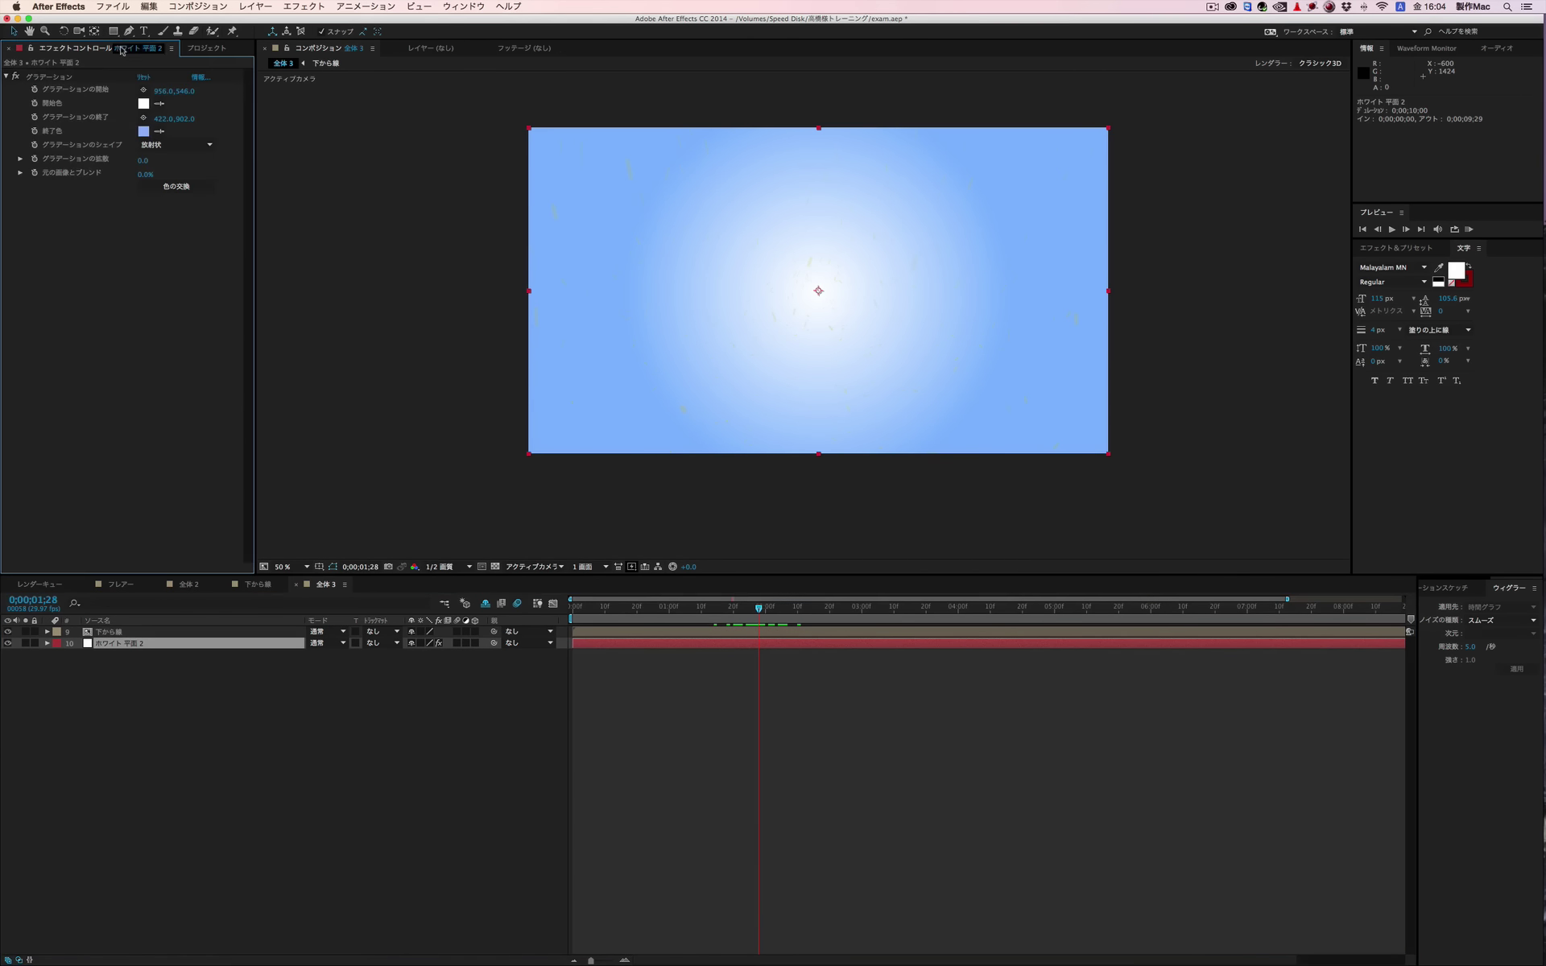
click(148, 135)
drag(64, 152, 44, 151)
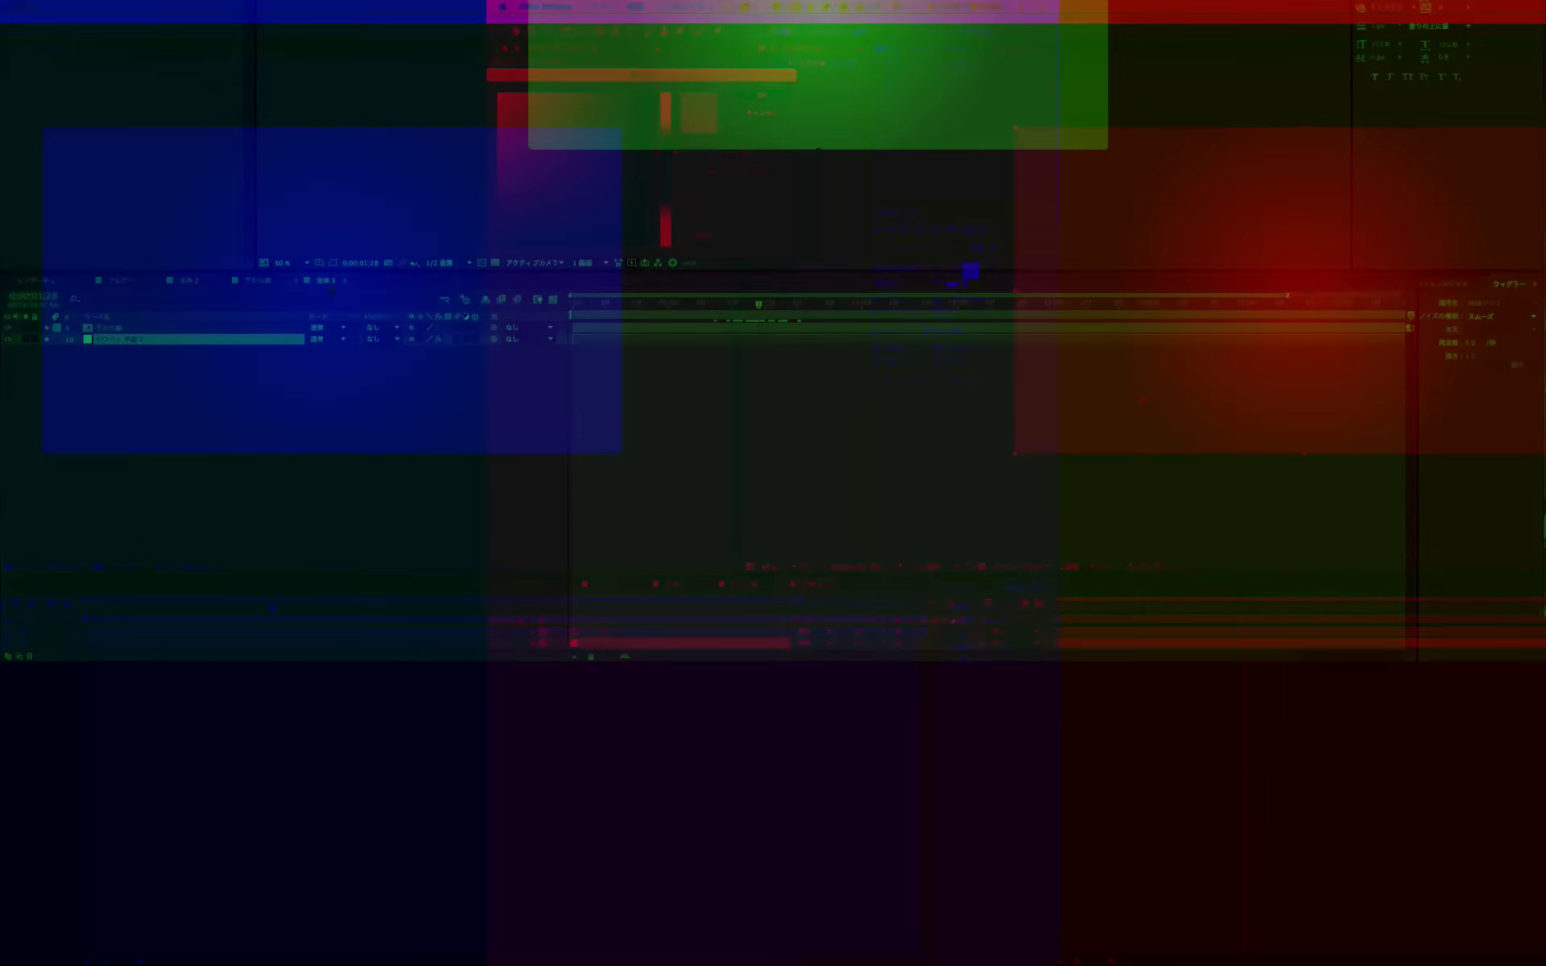
Step: Split the hands photo's Position into X, Y and Z, keyframing each at the comp's start and end
click(573, 614)
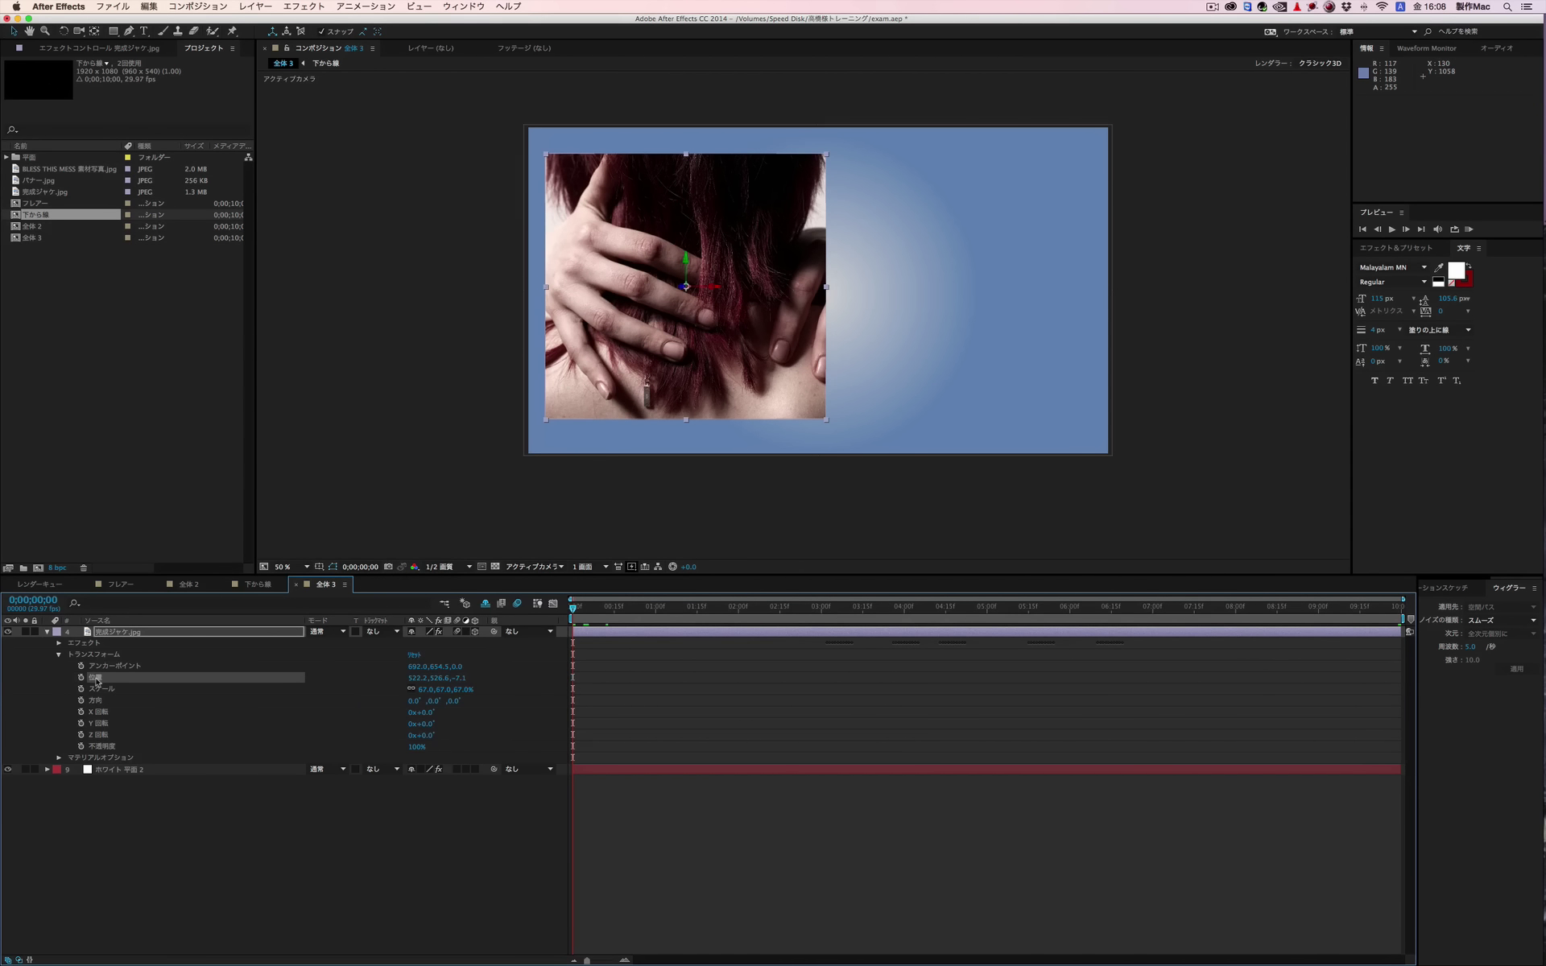
right_click(96, 681)
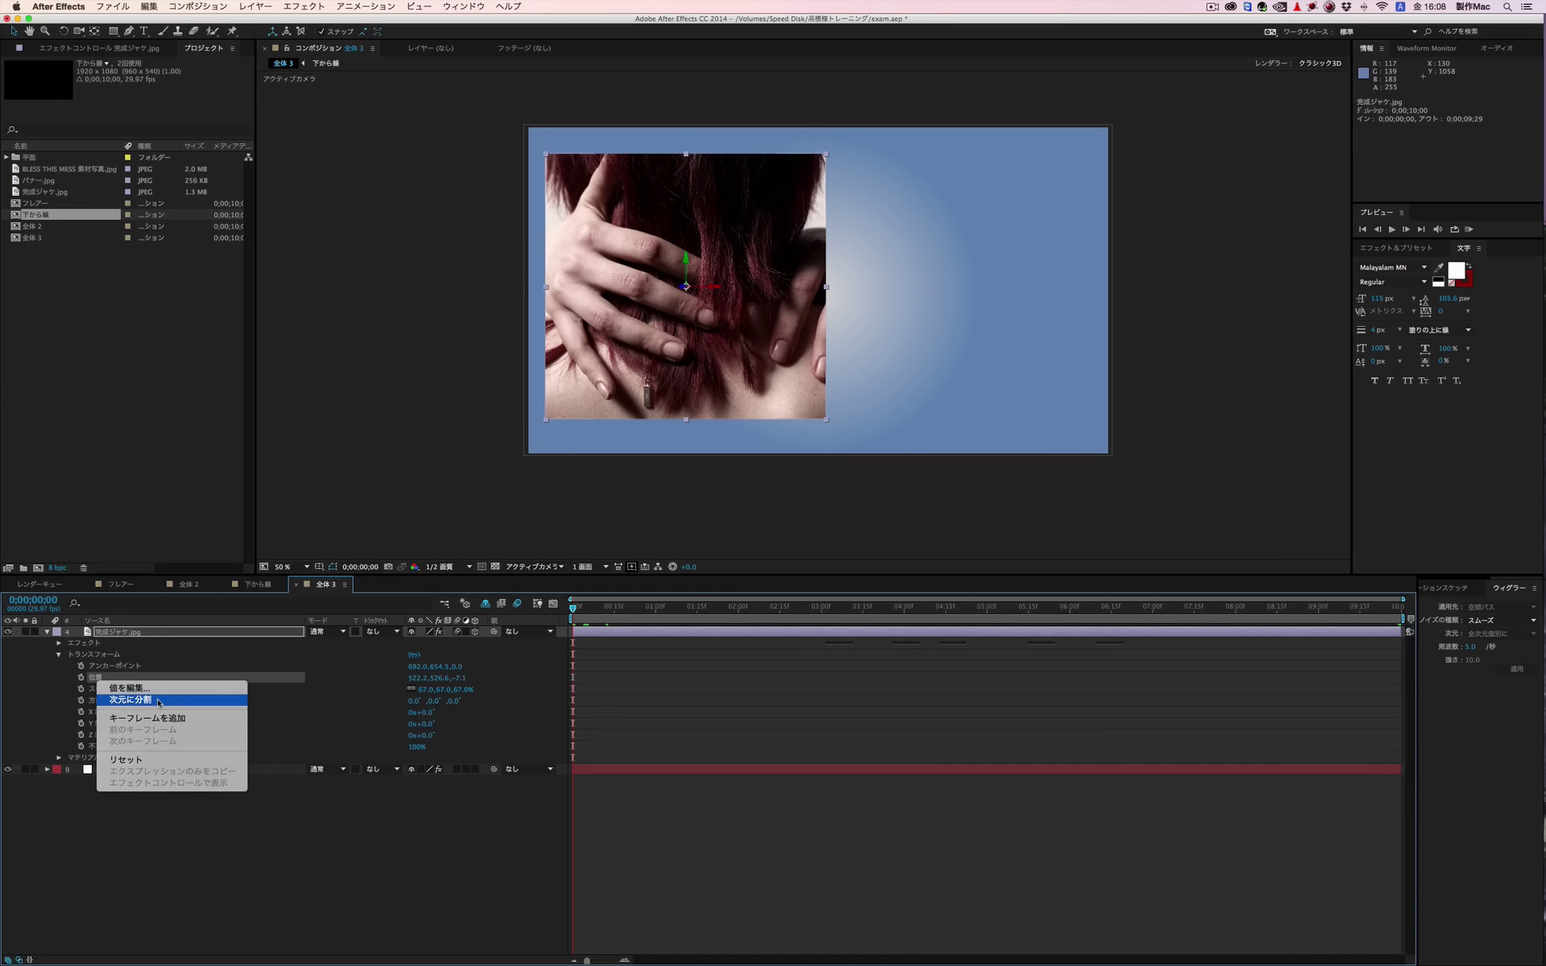
click(159, 701)
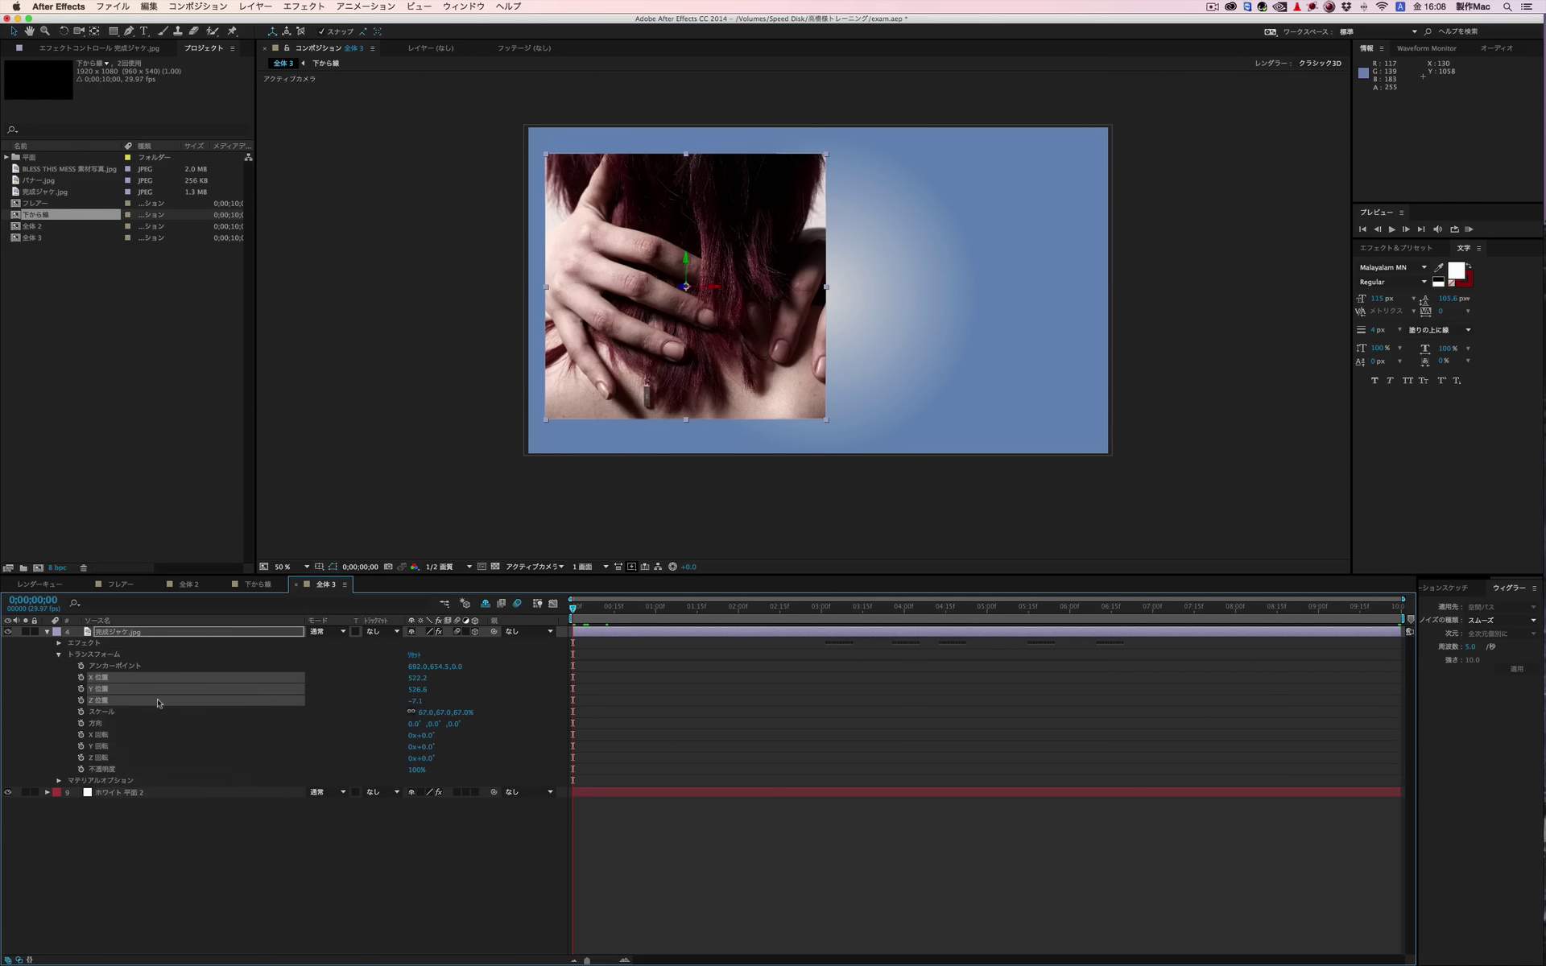
click(122, 722)
click(80, 678)
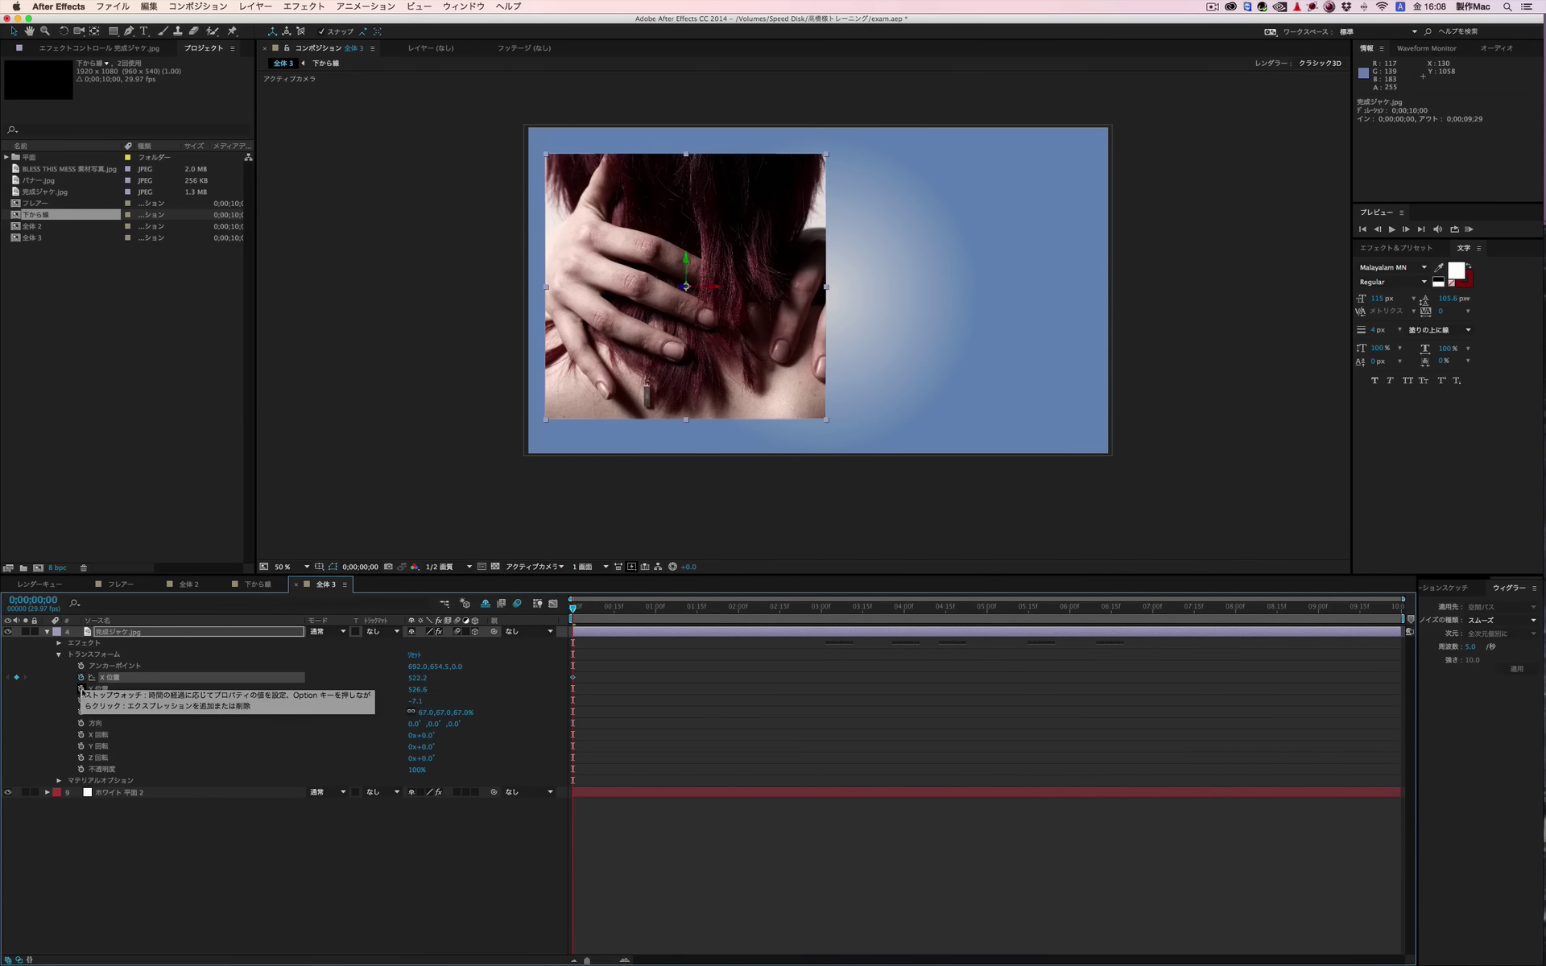
click(80, 690)
click(81, 701)
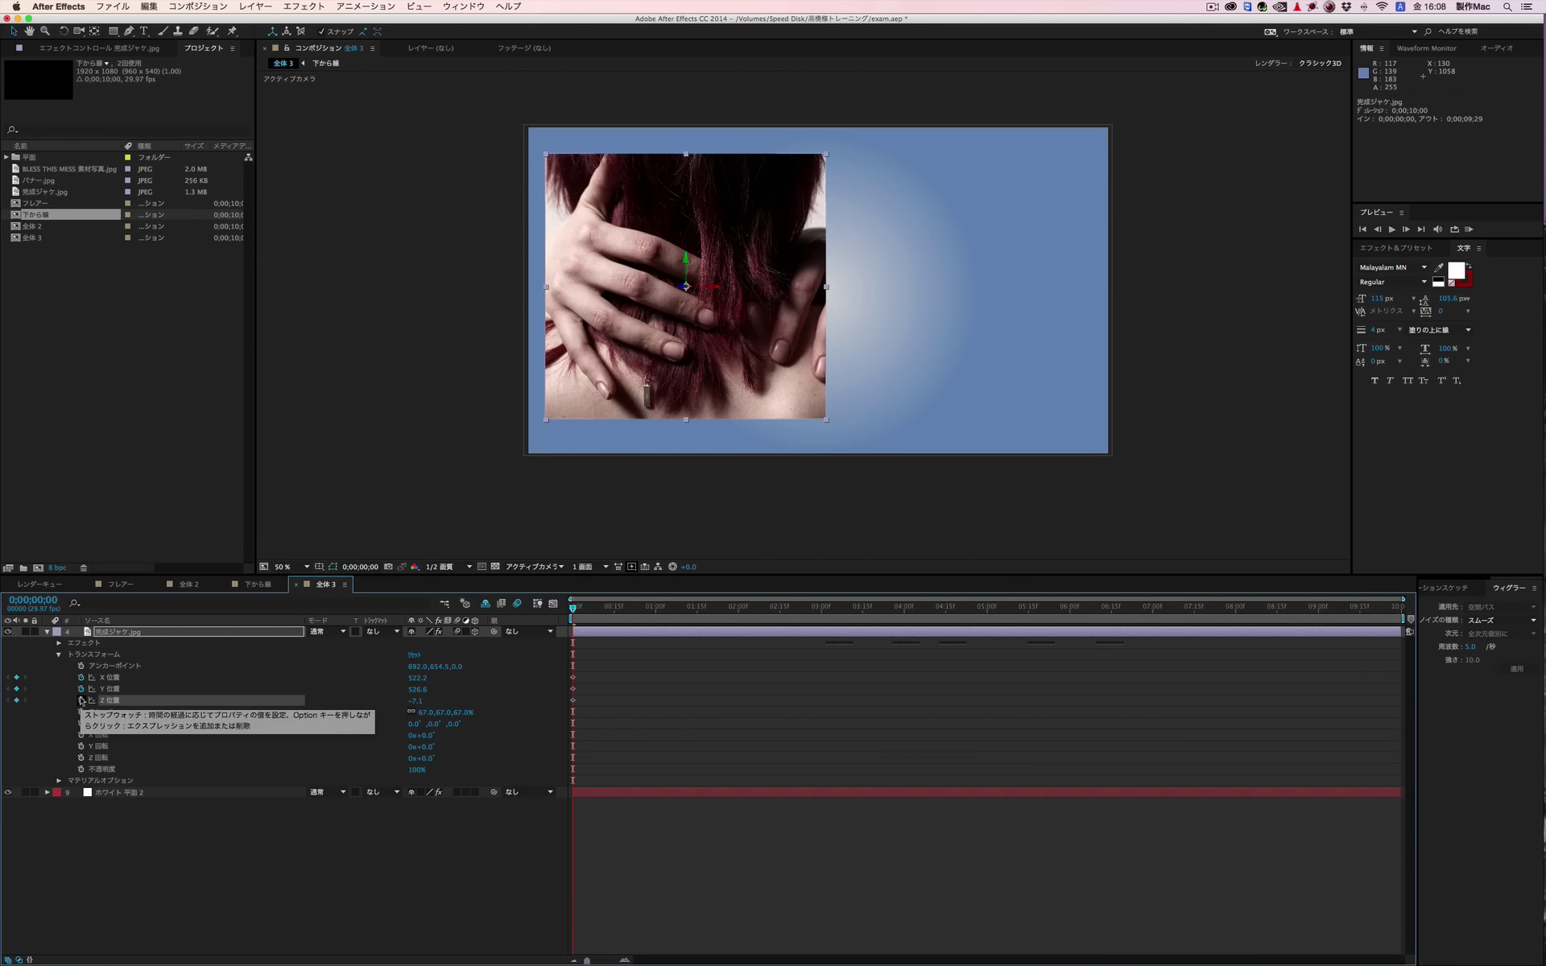
drag(684, 611, 1418, 617)
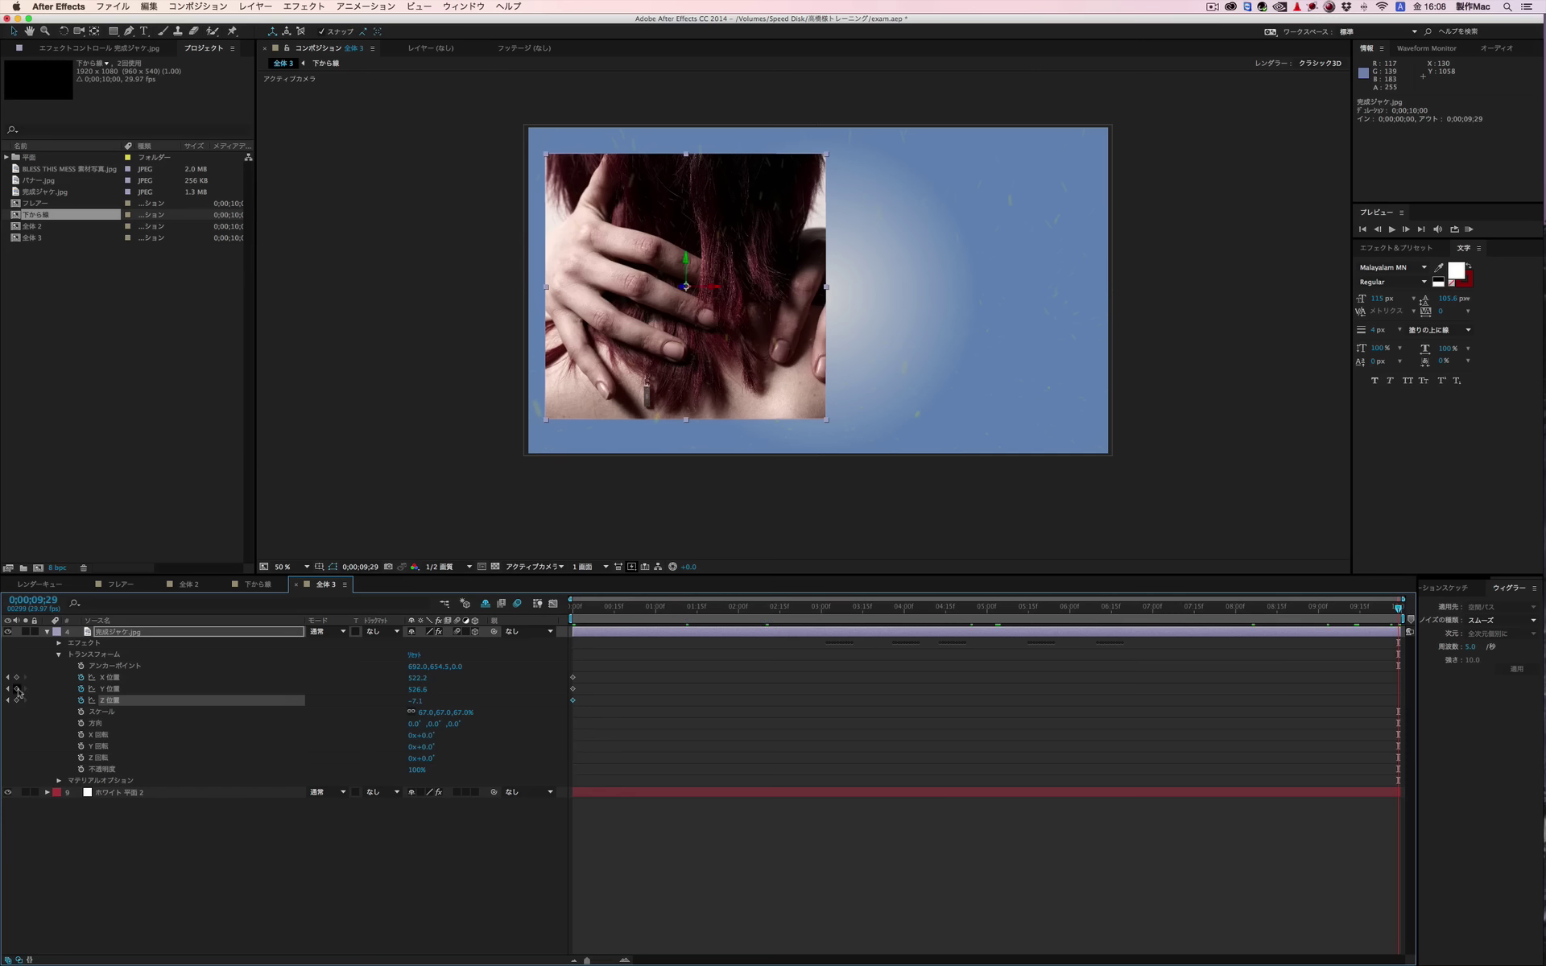
click(16, 677)
click(16, 689)
click(16, 701)
Step: Fill the X, Y and Z Position tracks with Wiggler keyframes and preview the motion
click(145, 736)
click(110, 683)
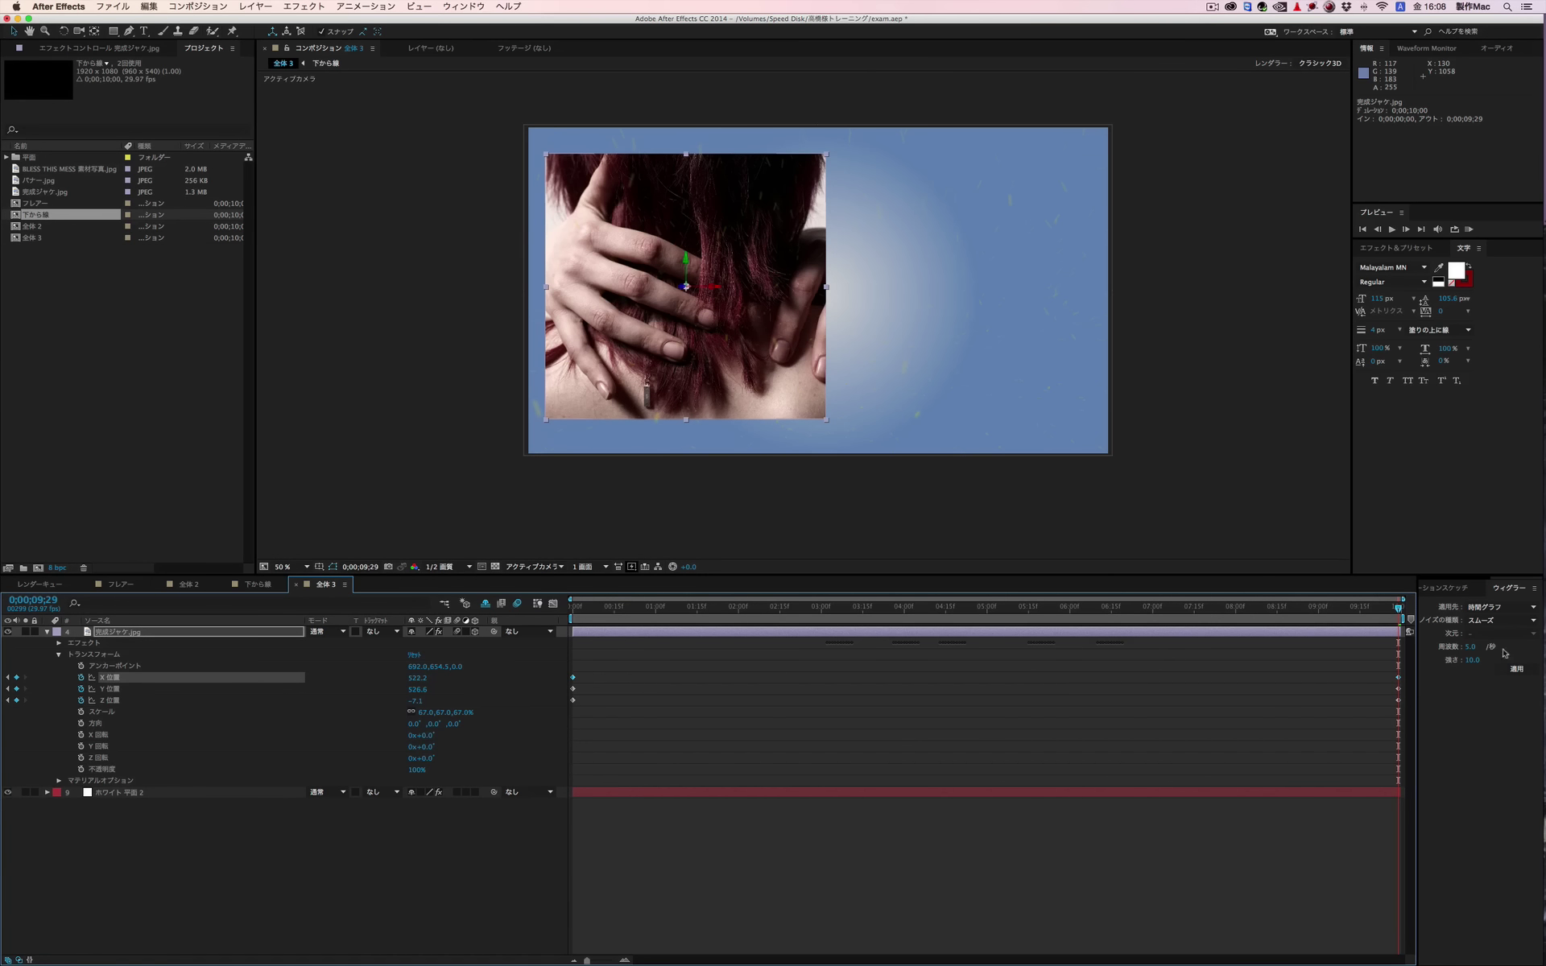
click(1516, 668)
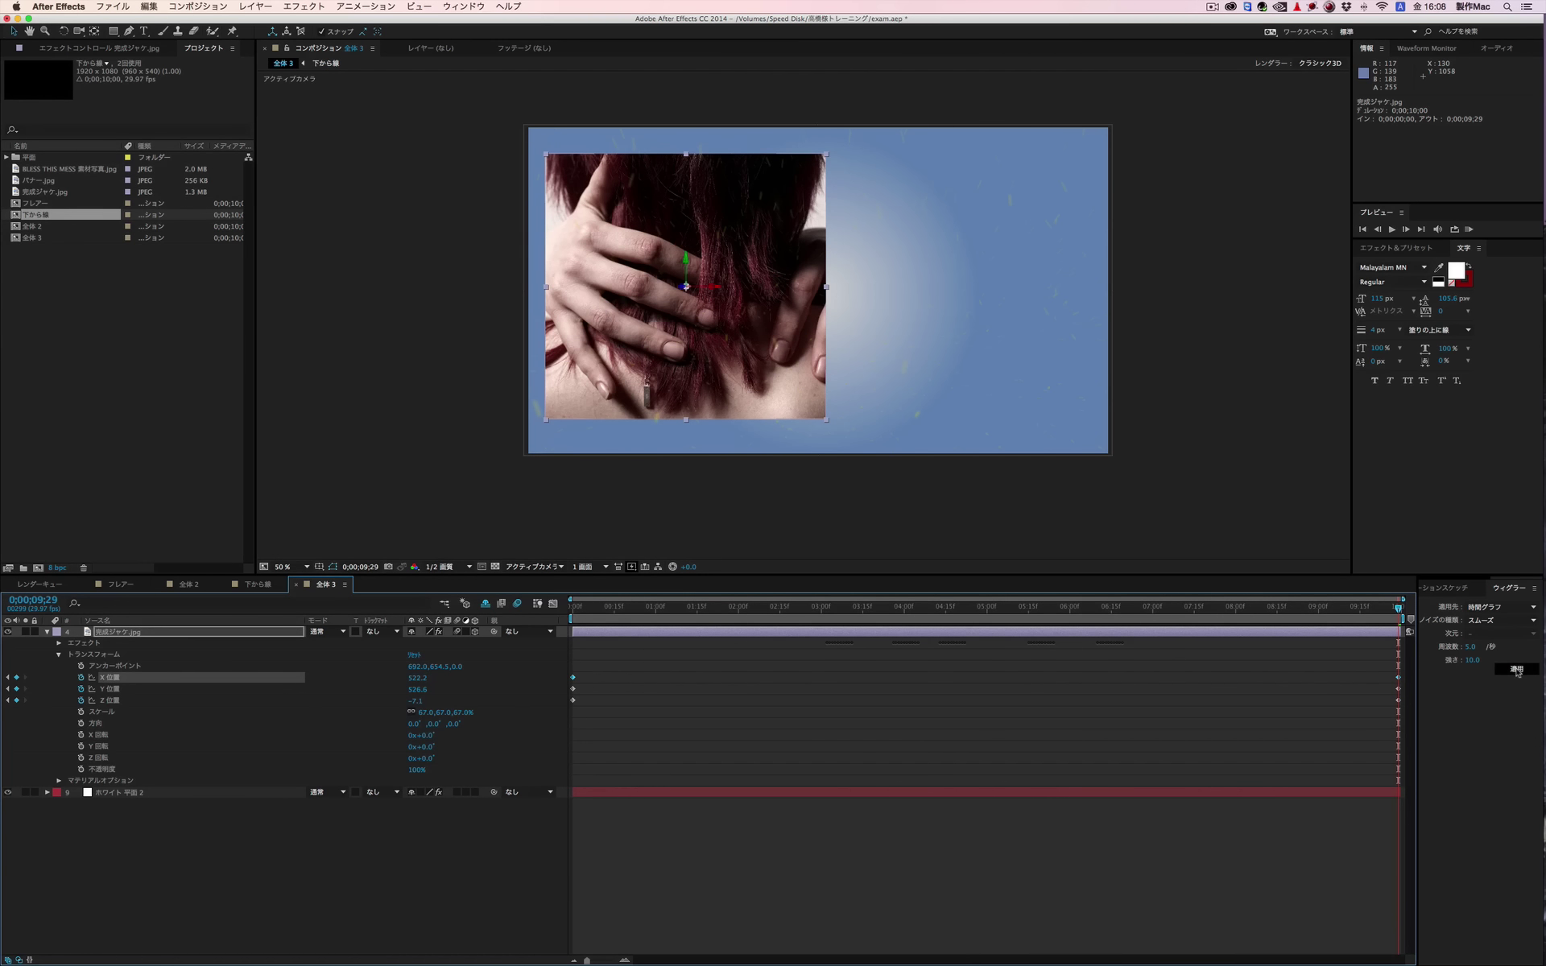
click(123, 689)
click(1517, 669)
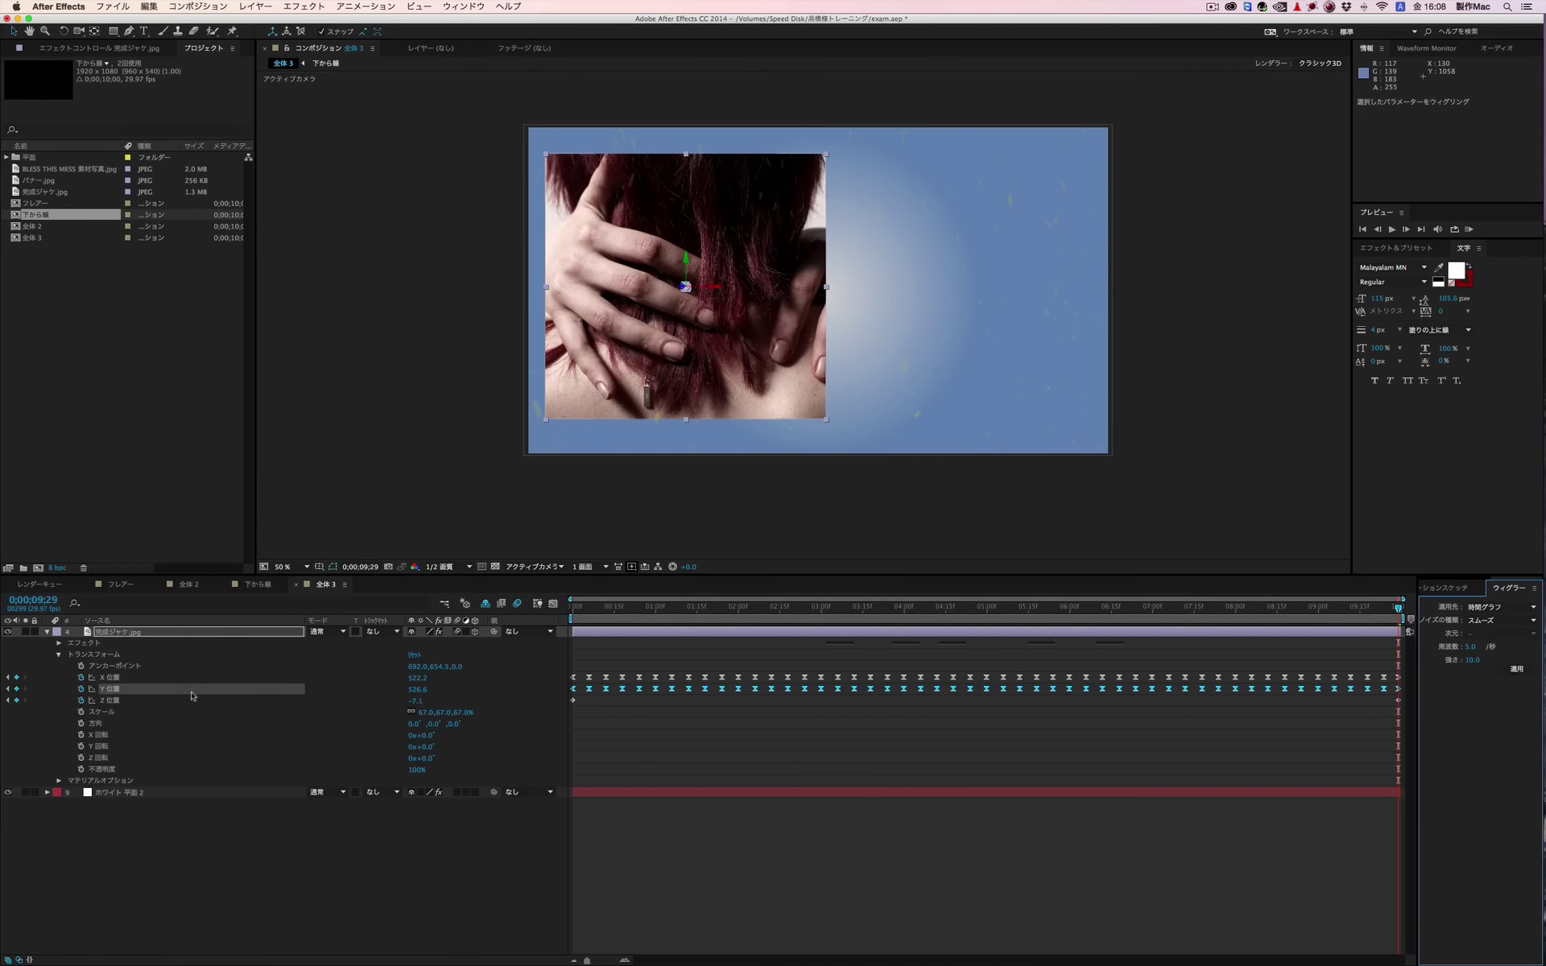
click(111, 701)
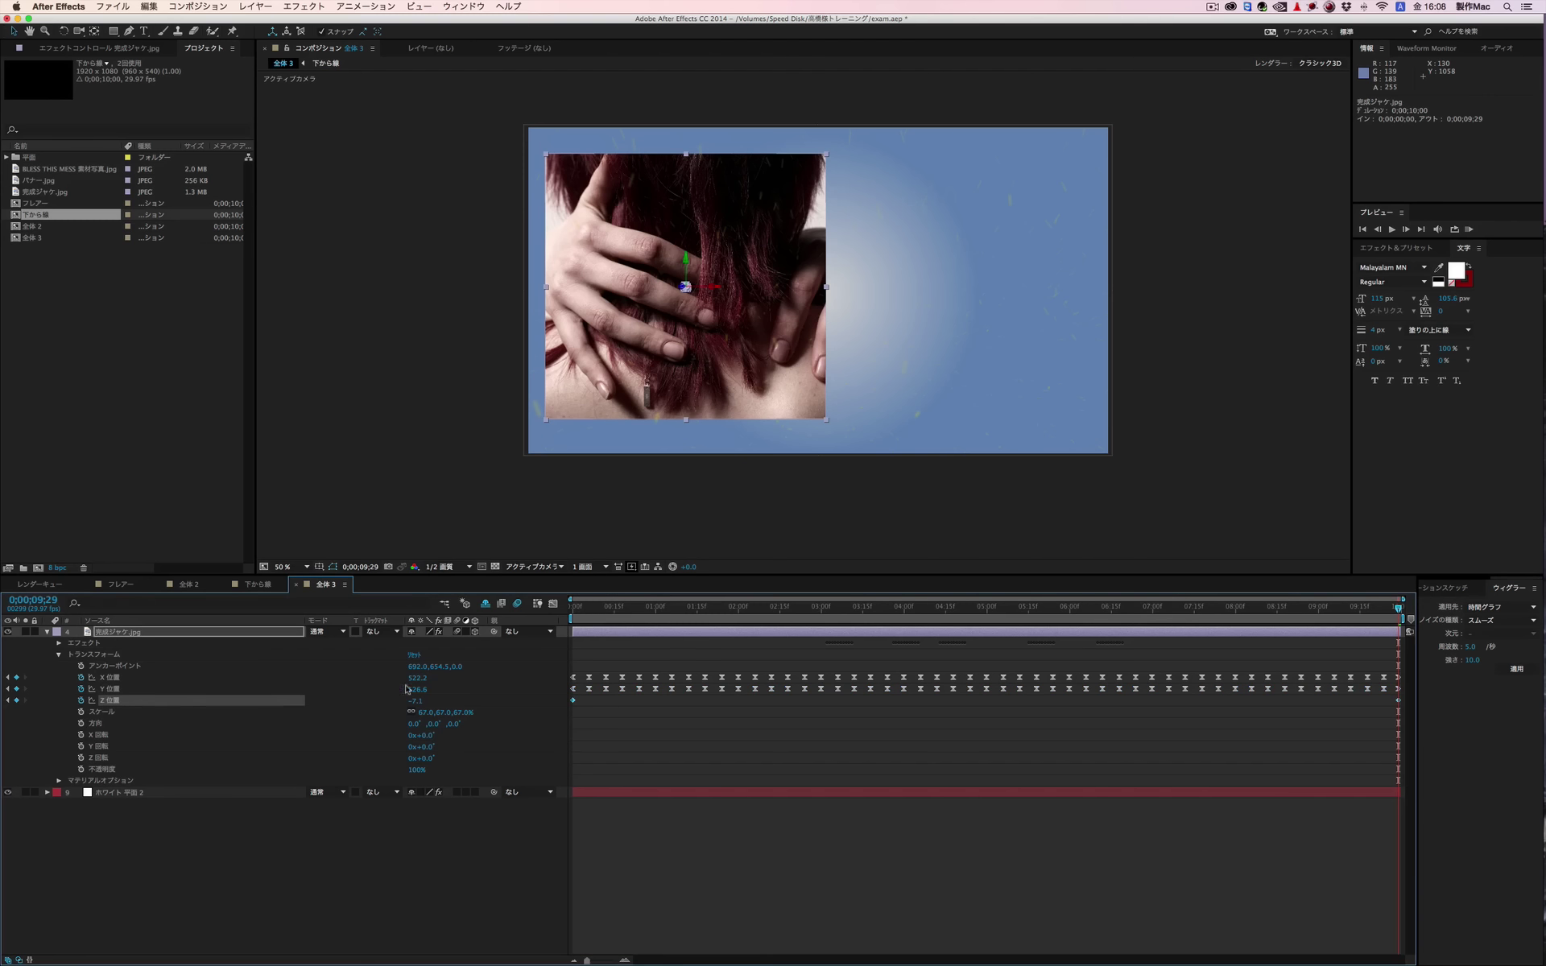
click(1517, 668)
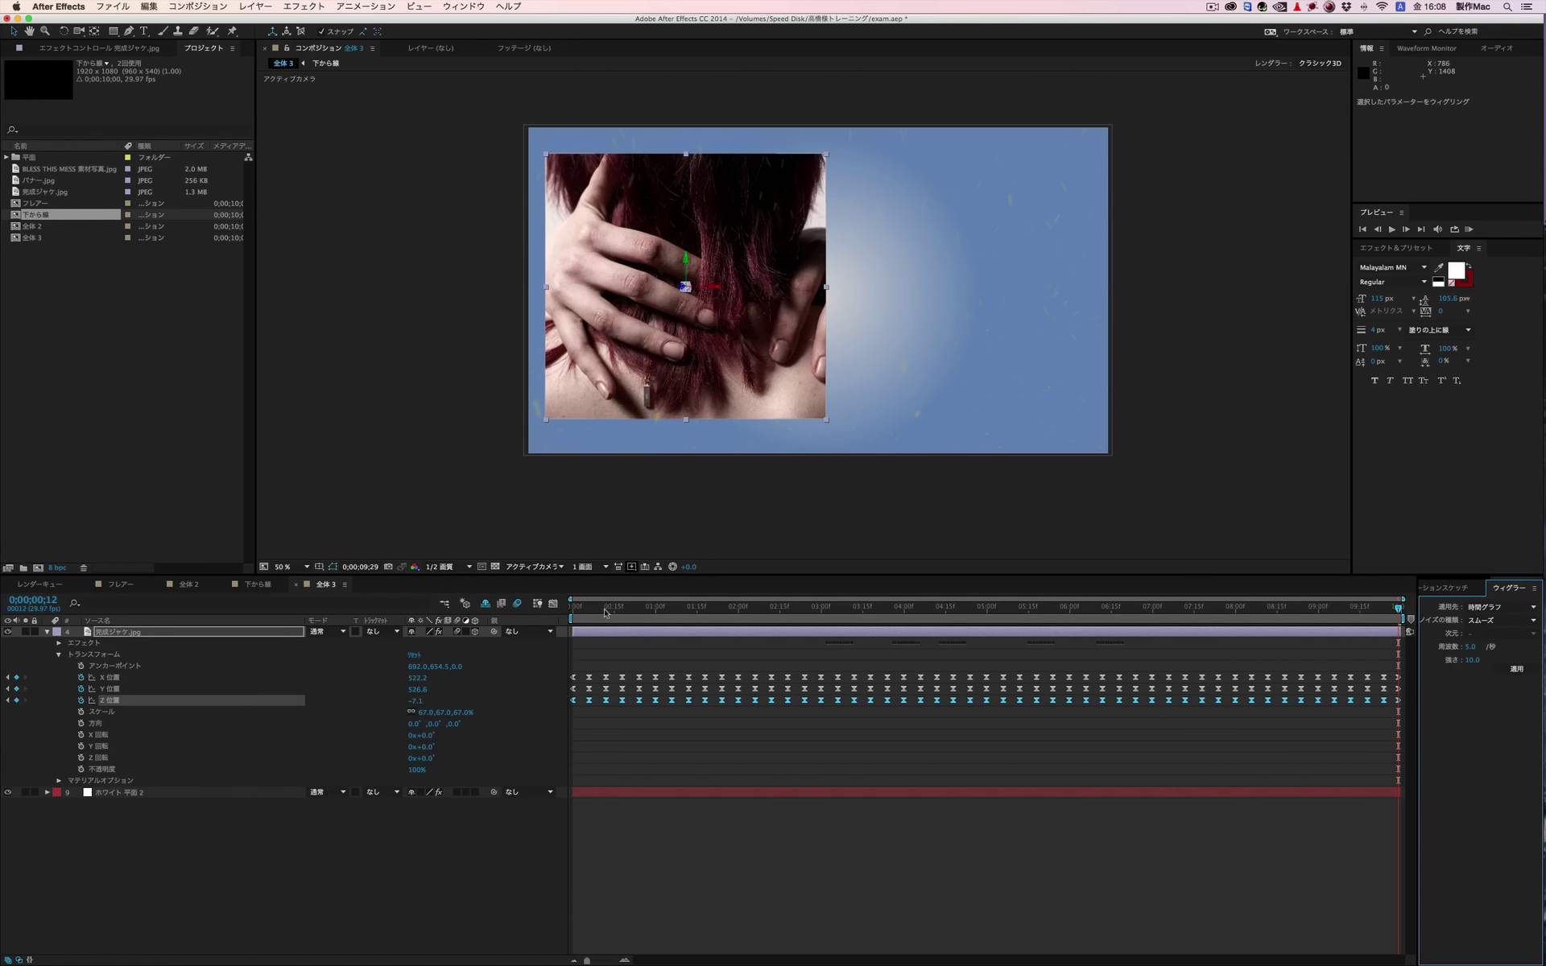
drag(612, 614, 557, 614)
key(KP_0)
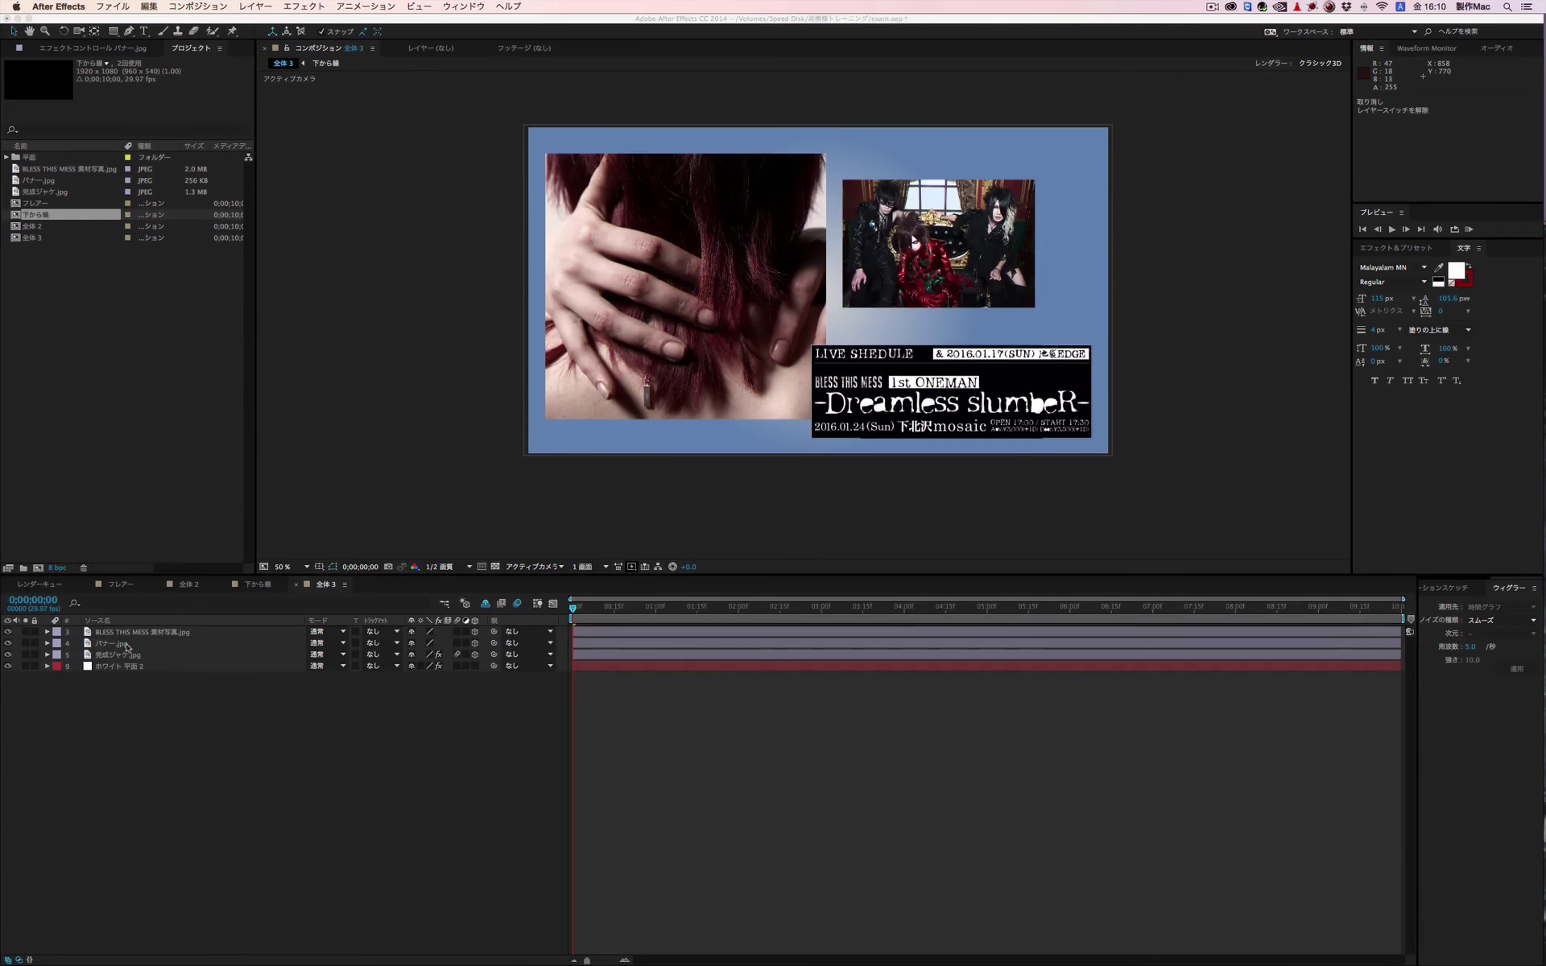
Step: Make バナー.jpg a 3D layer, parent it and the band photo to 完成ジャケ.jpg, and preview
click(114, 638)
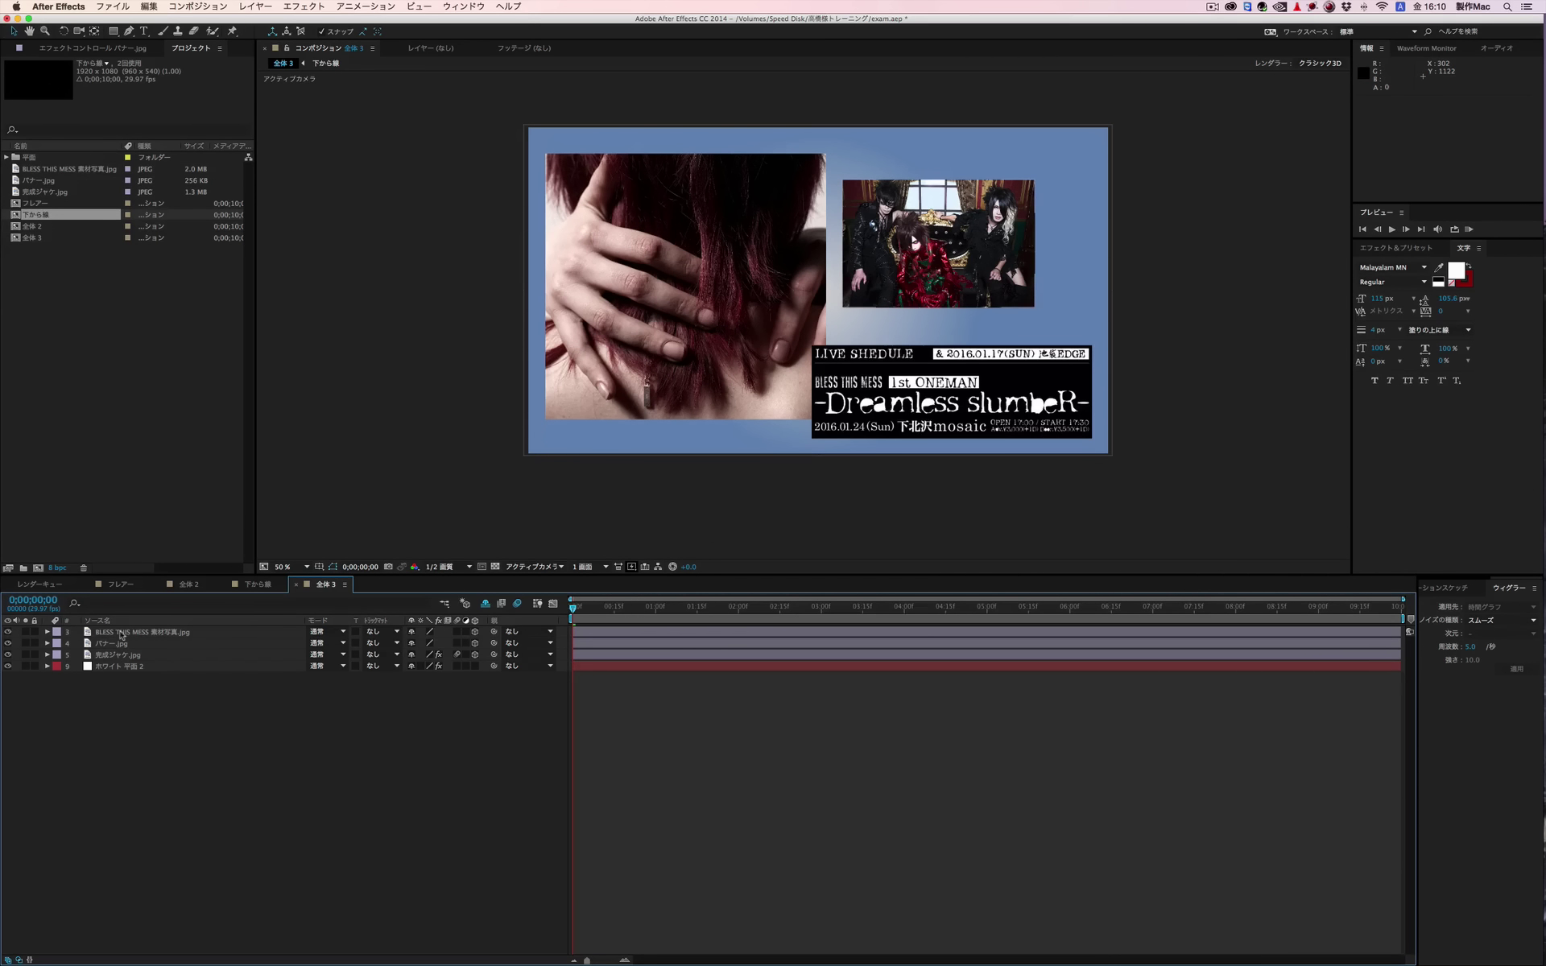
click(126, 637)
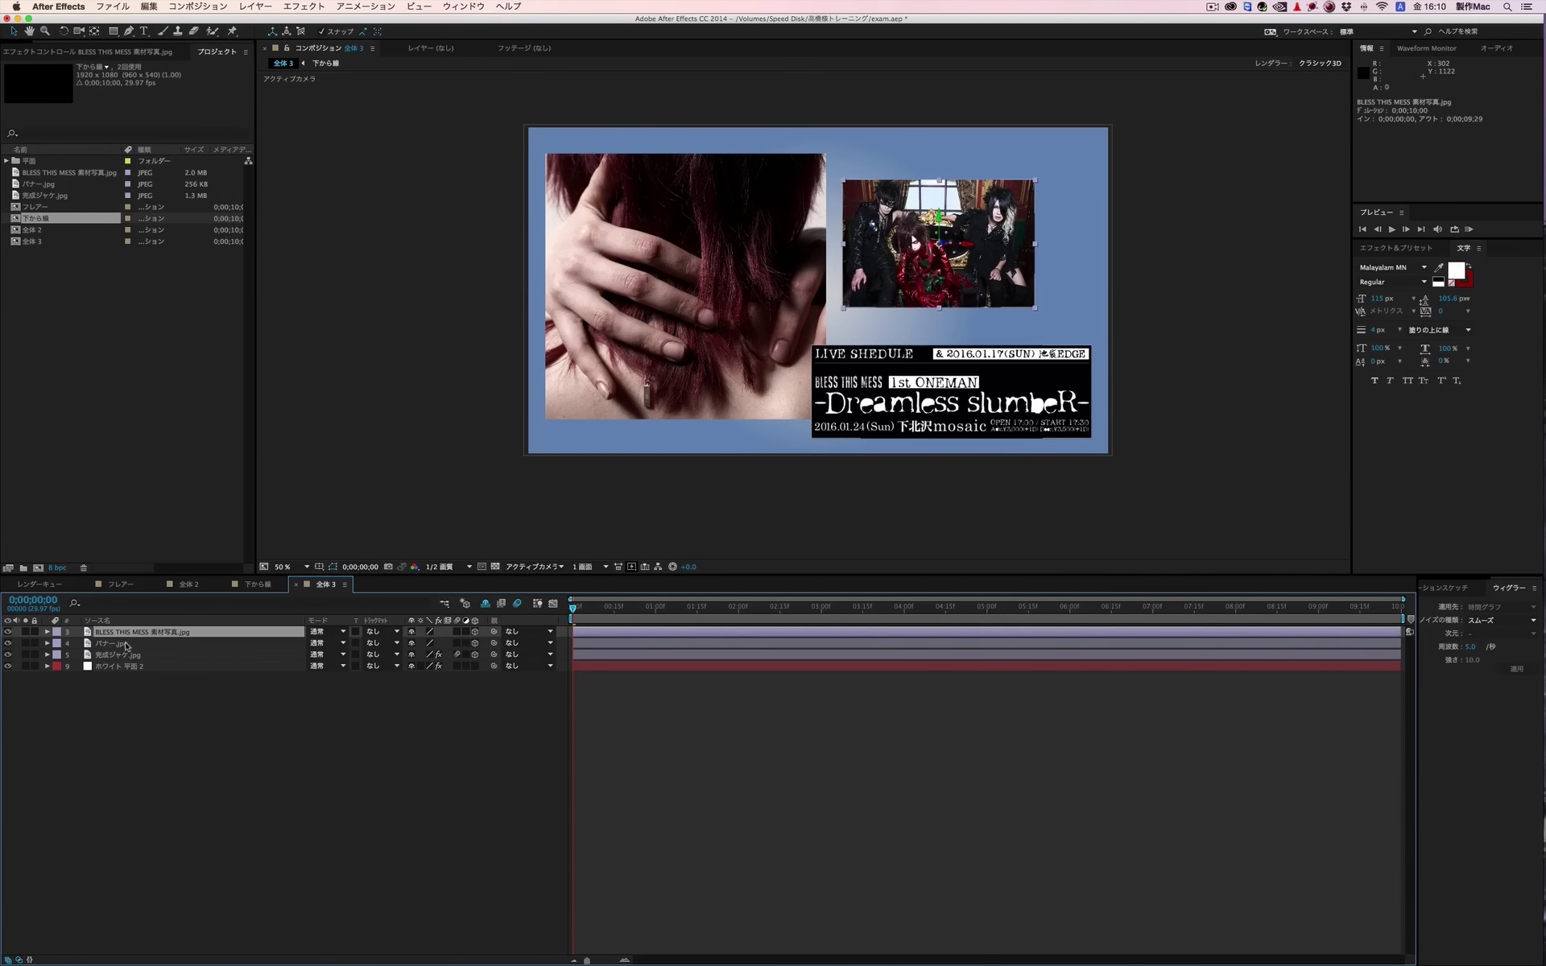
click(129, 644)
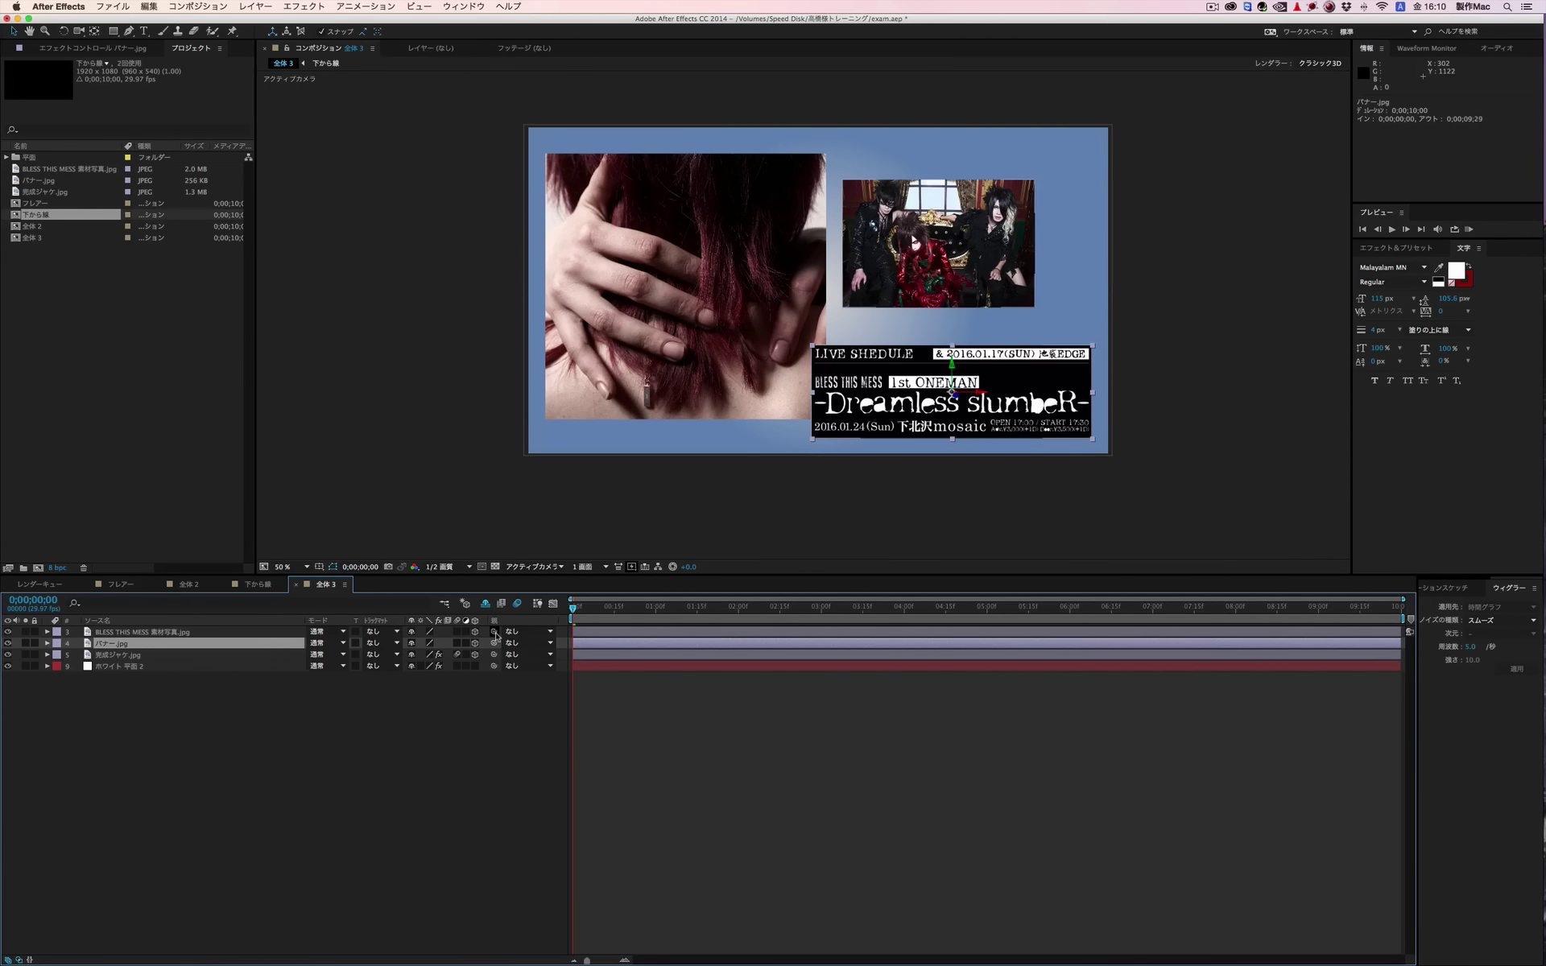
click(709, 257)
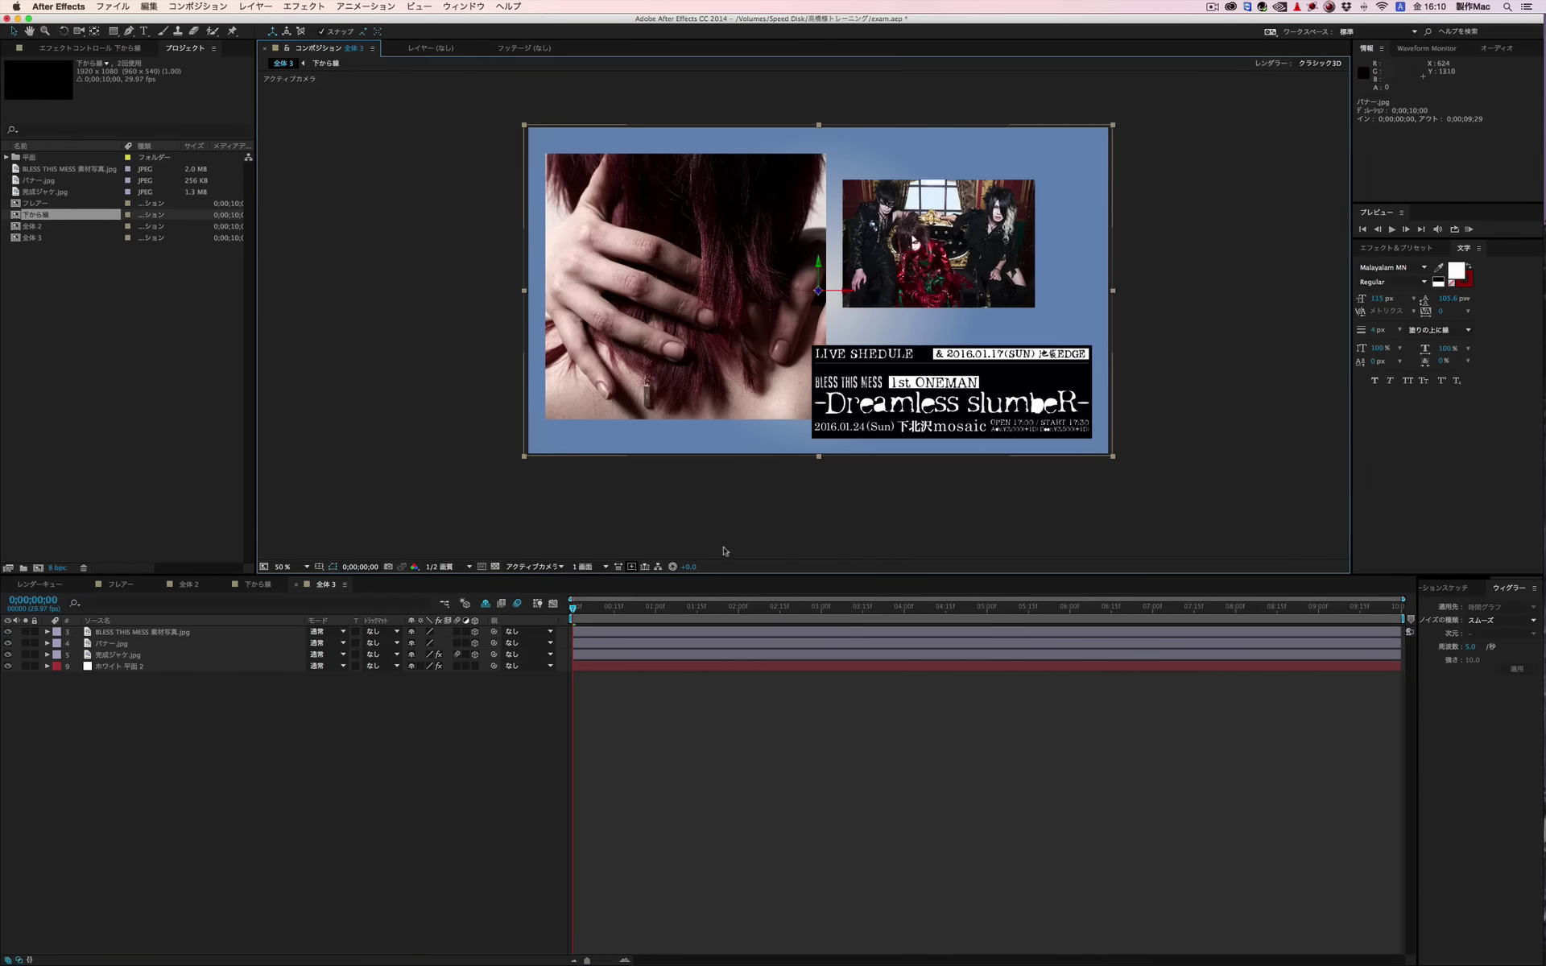
drag(630, 616, 574, 616)
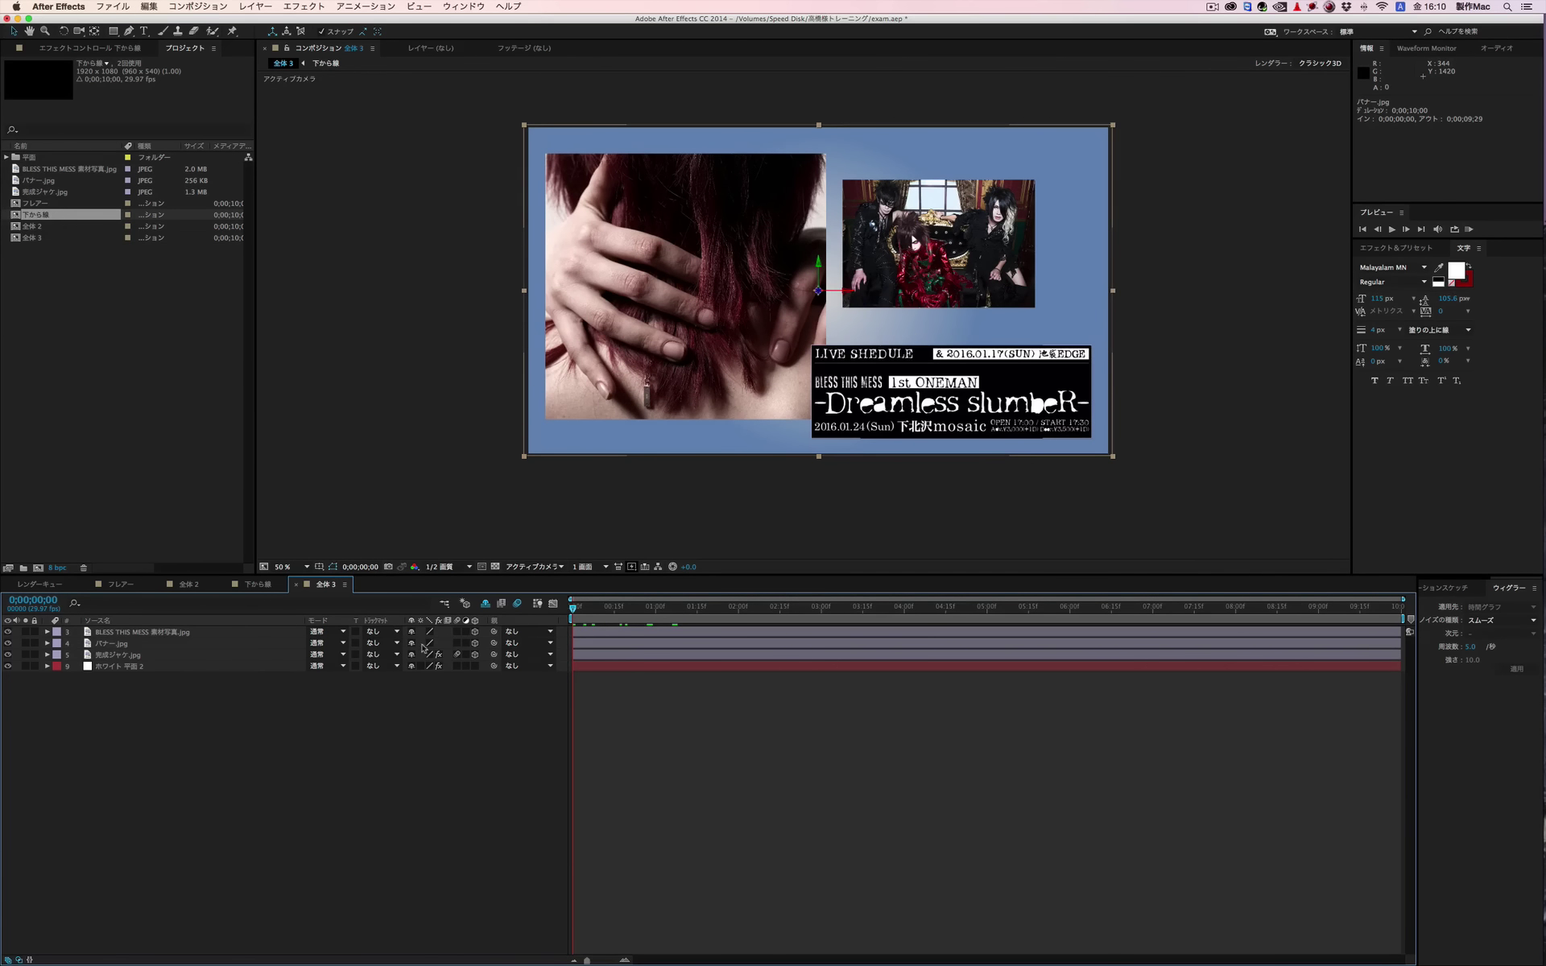
click(475, 643)
drag(494, 633, 161, 655)
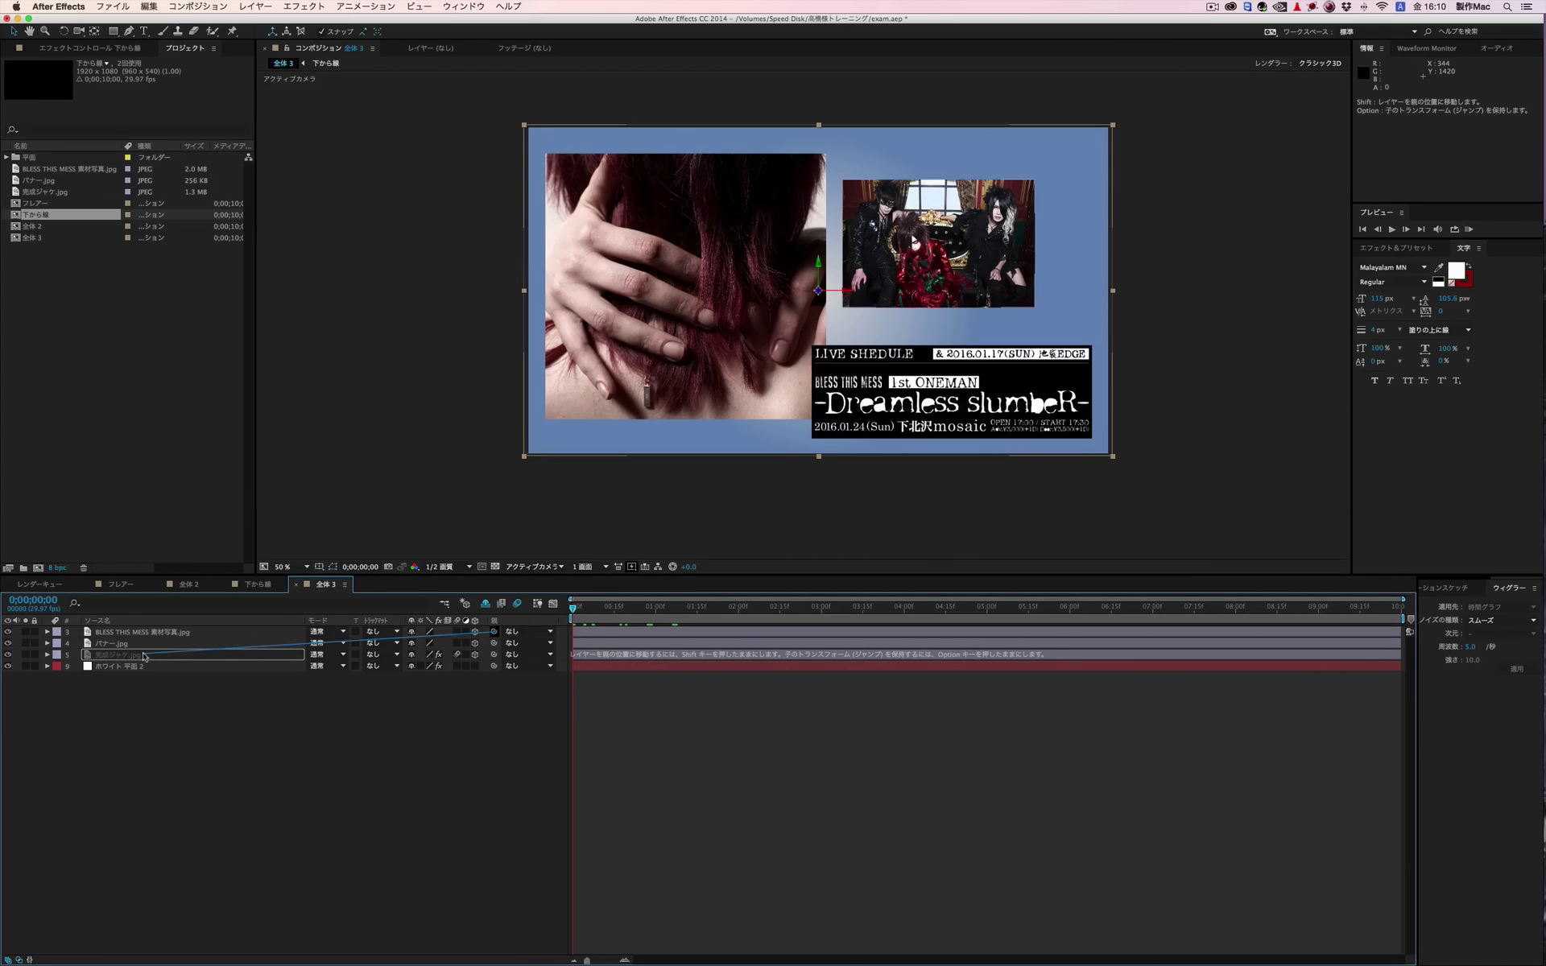
drag(494, 642, 121, 660)
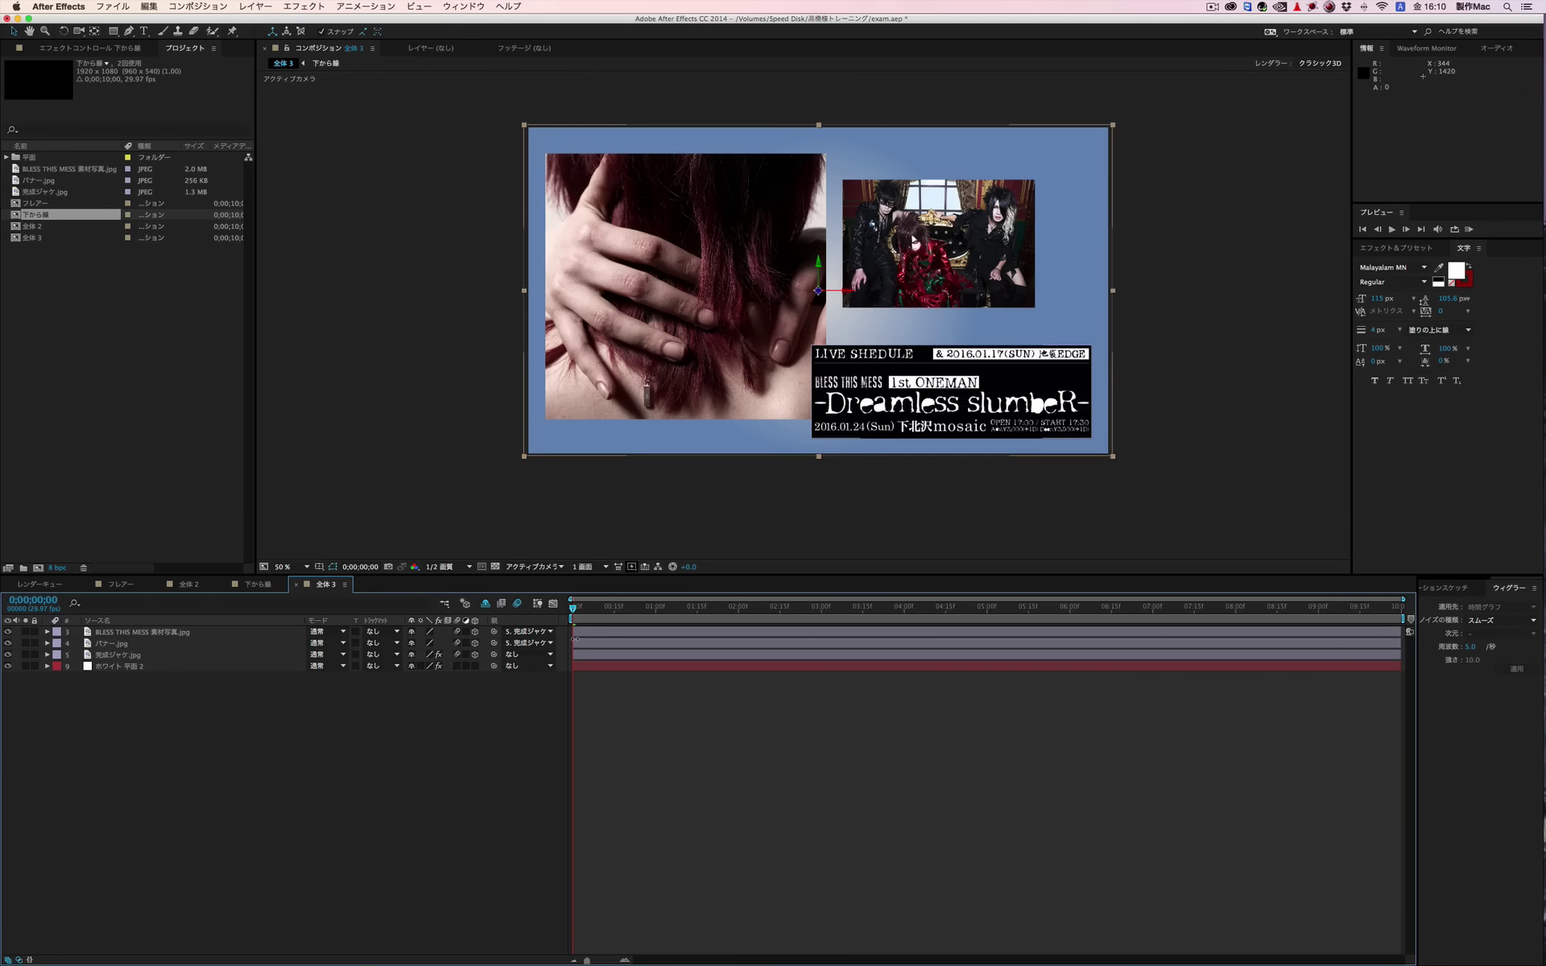
key(space)
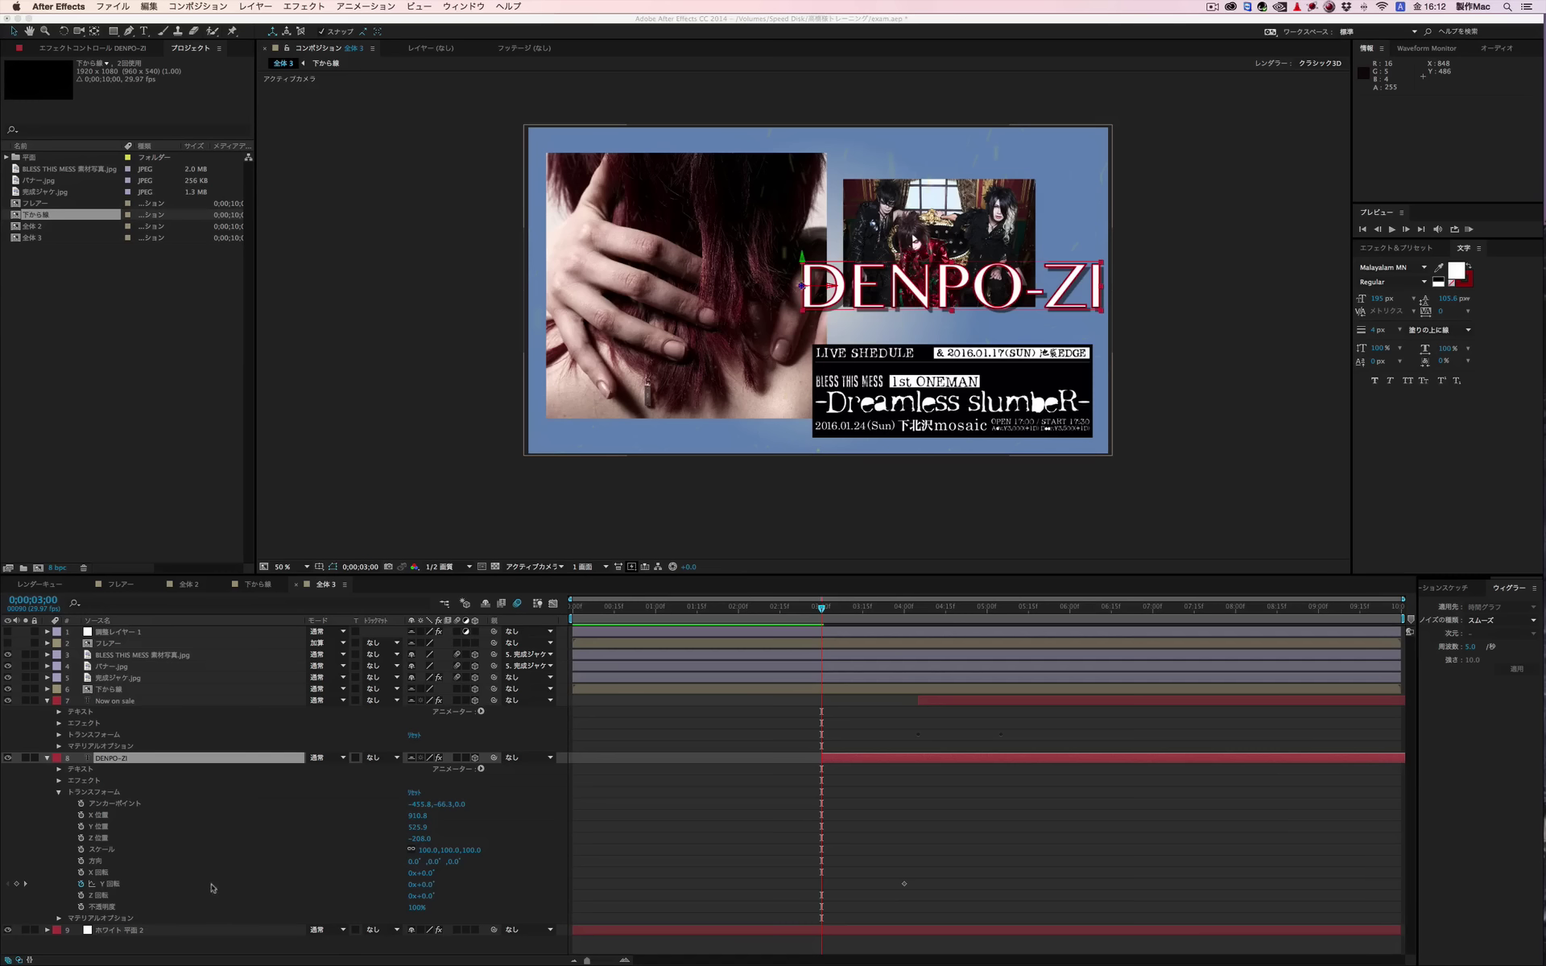
Step: Key a -90° Y rotation on the DENPO-ZI title and review the rotation reveal
click(427, 885)
text(0)
key(Return)
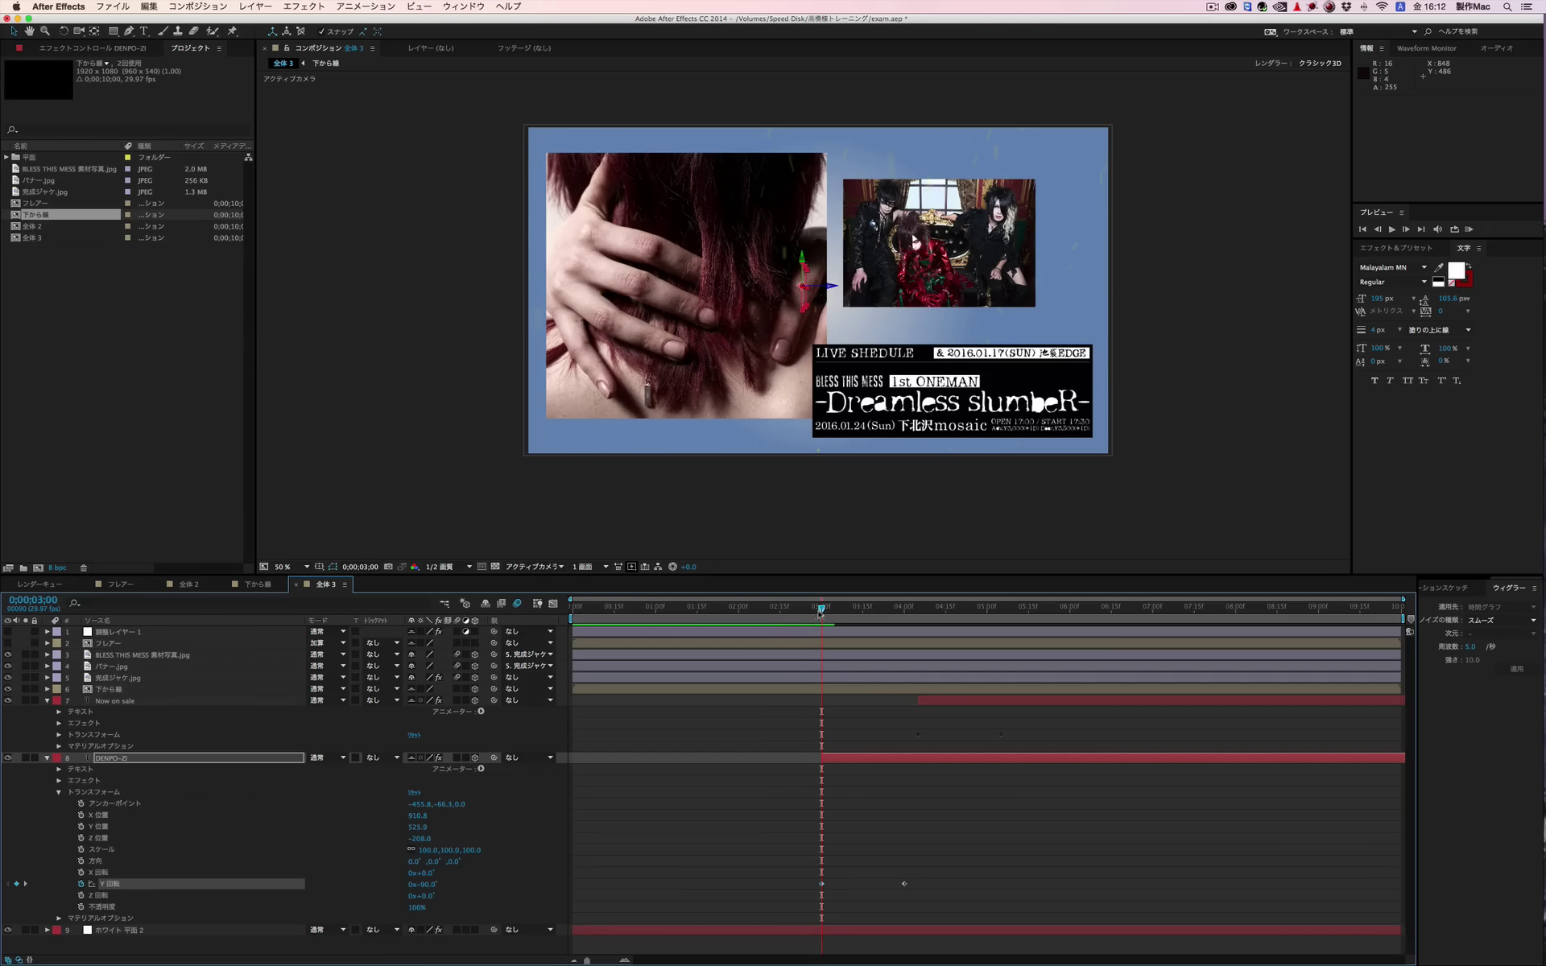
drag(819, 613, 905, 619)
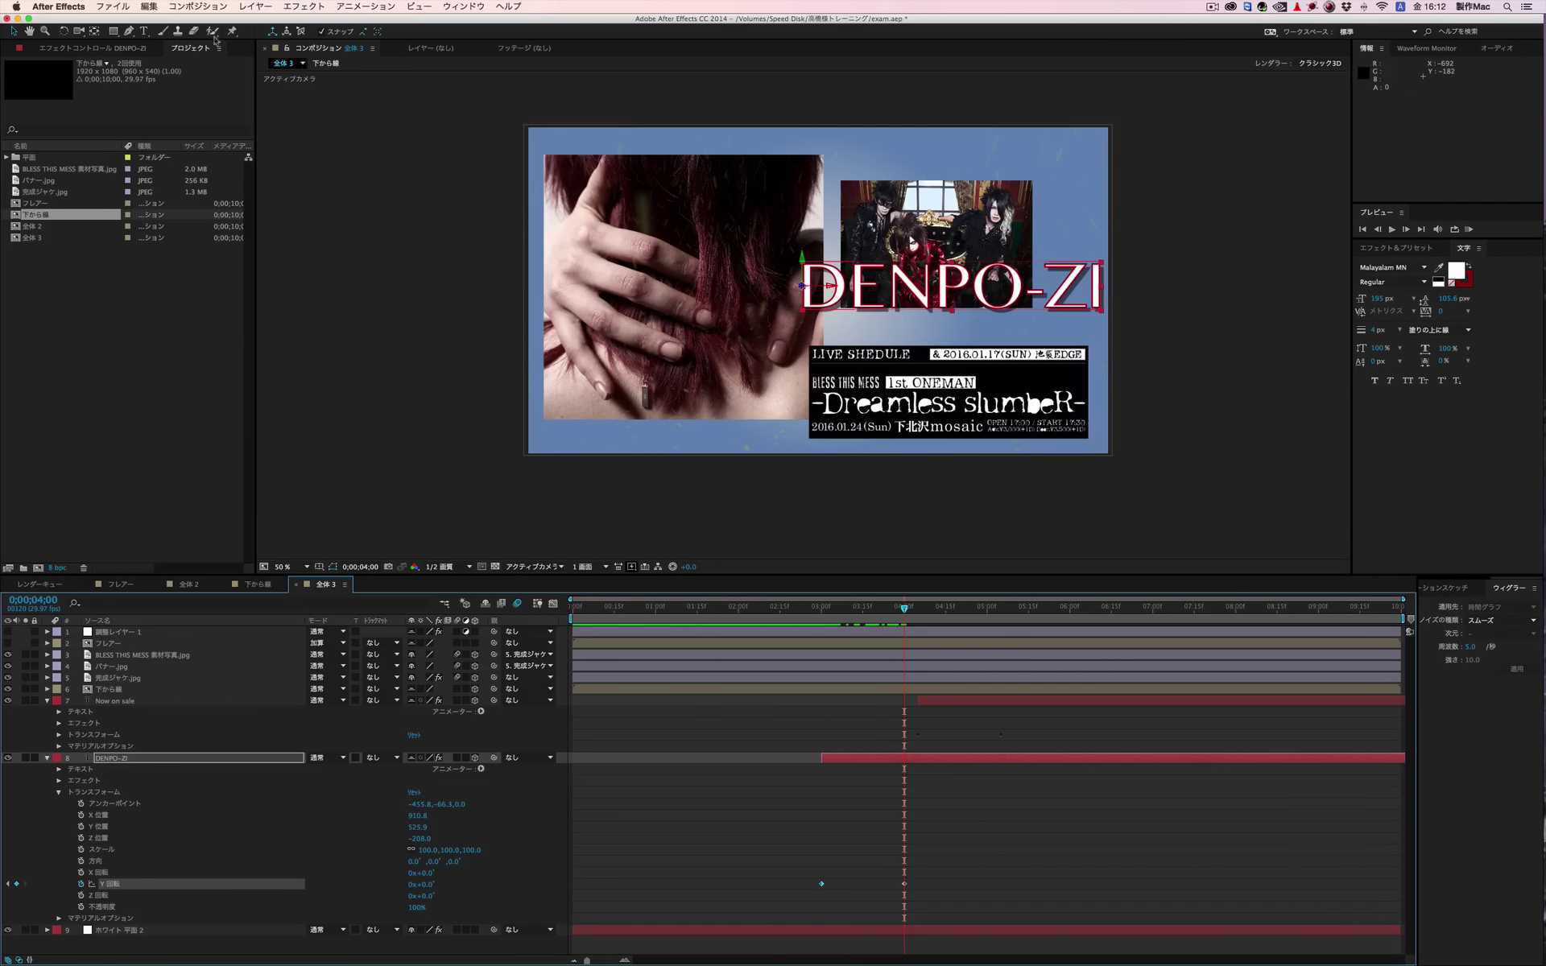
click(94, 31)
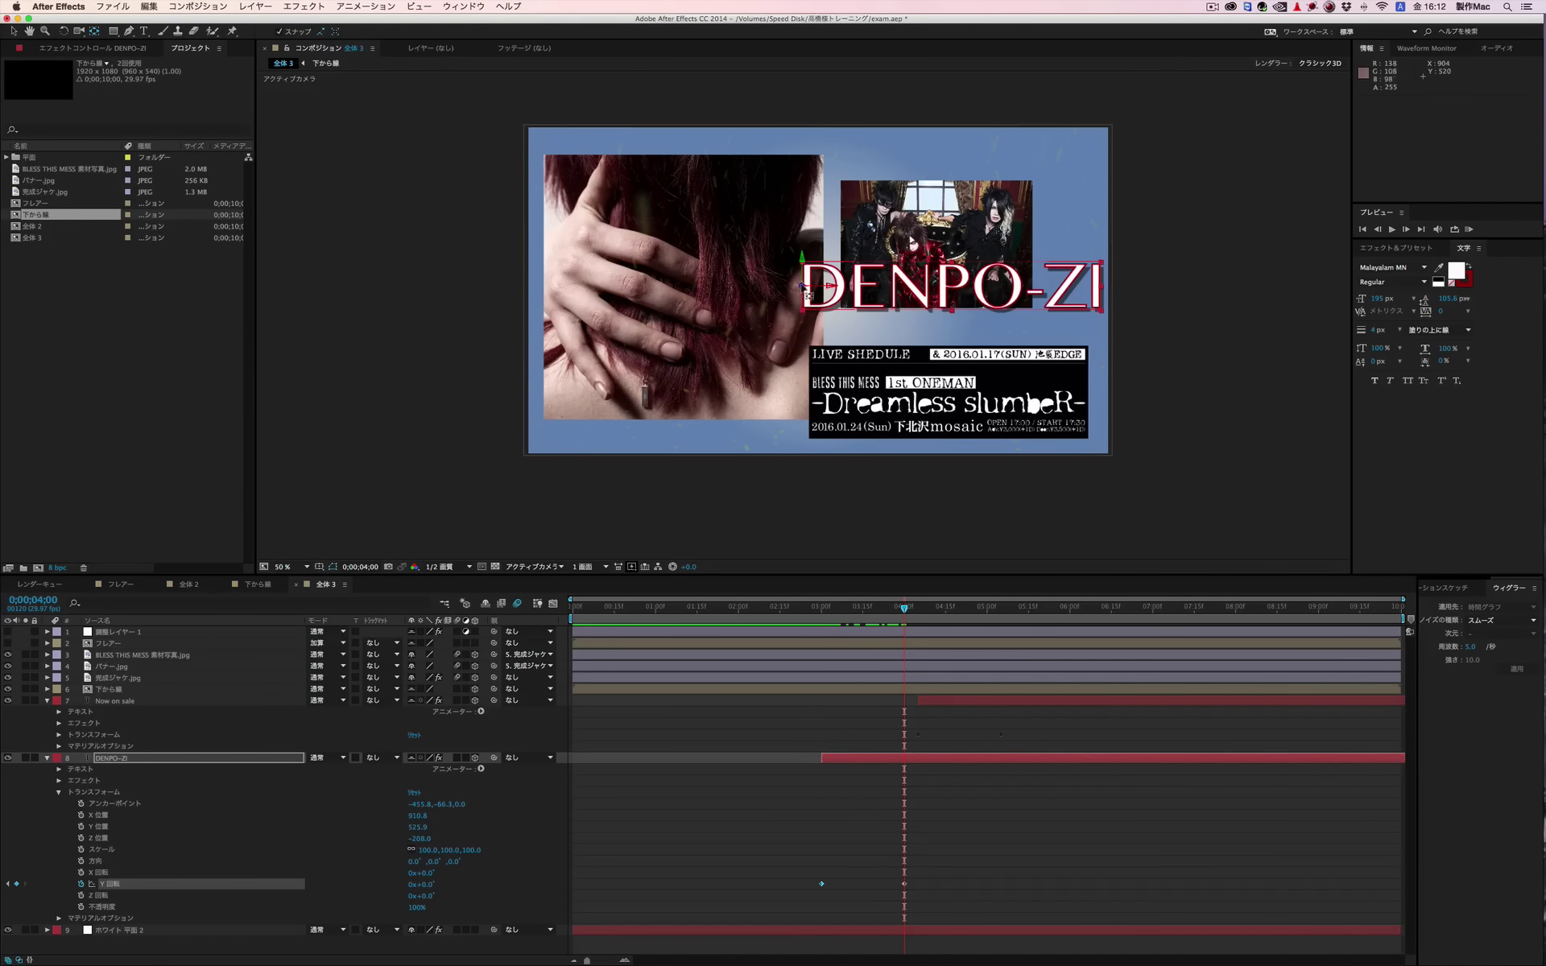
drag(805, 286, 953, 286)
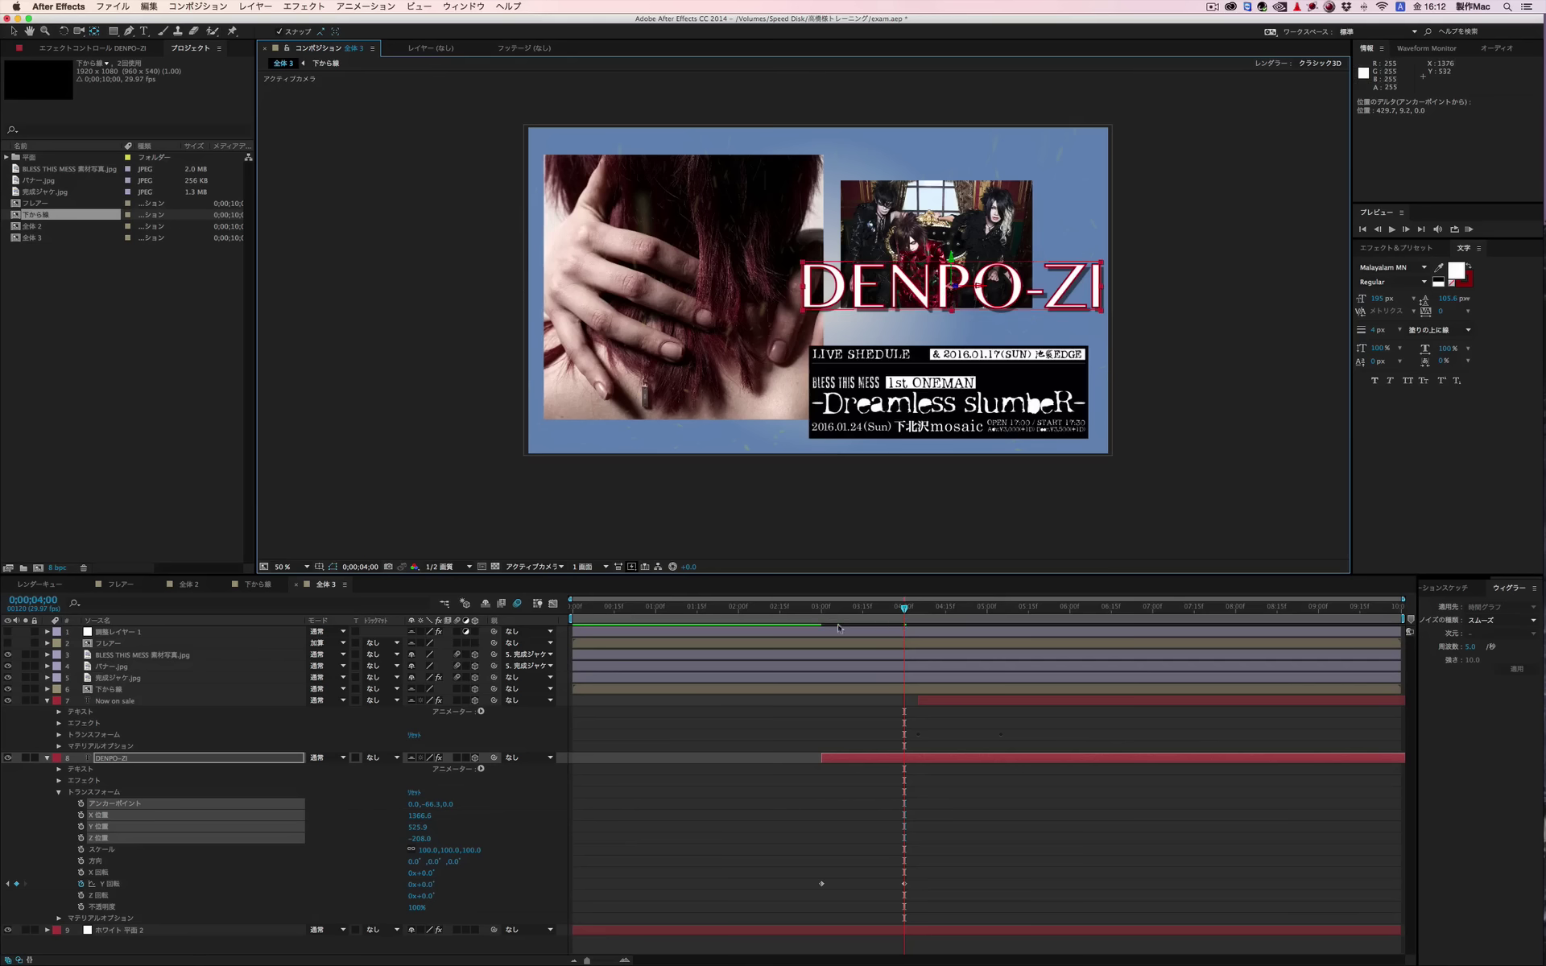
mouse_move(861, 614)
mouse_down()
mouse_move(843, 616)
mouse_move(904, 614)
mouse_up()
key(super+z)
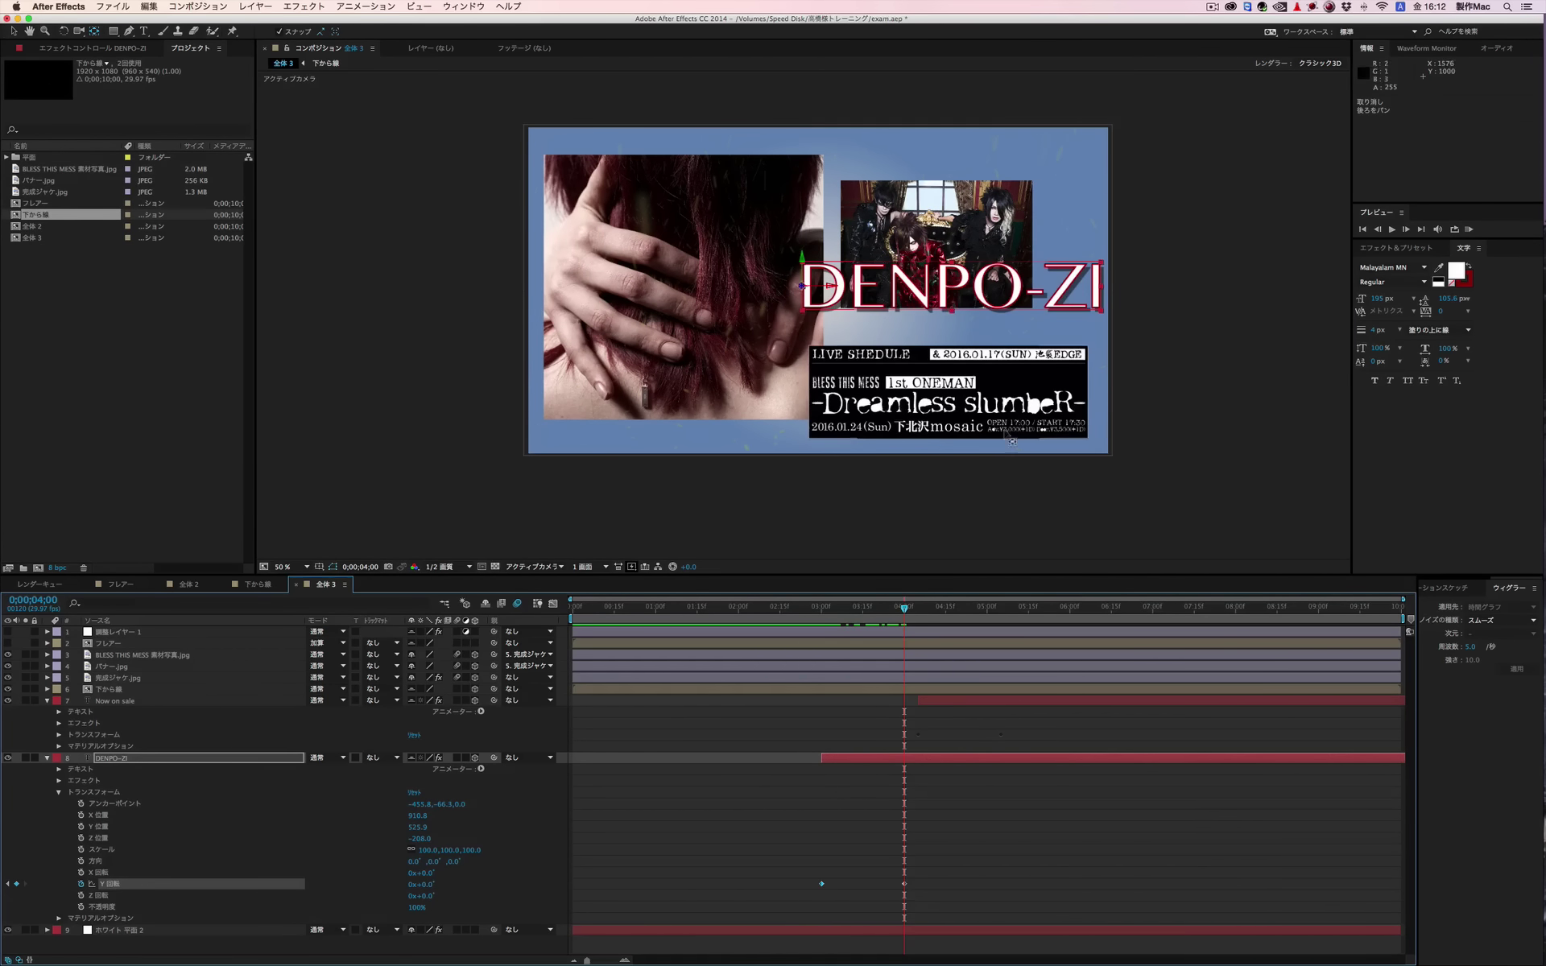
mouse_move(902, 617)
mouse_down()
mouse_move(804, 616)
mouse_move(889, 618)
mouse_up()
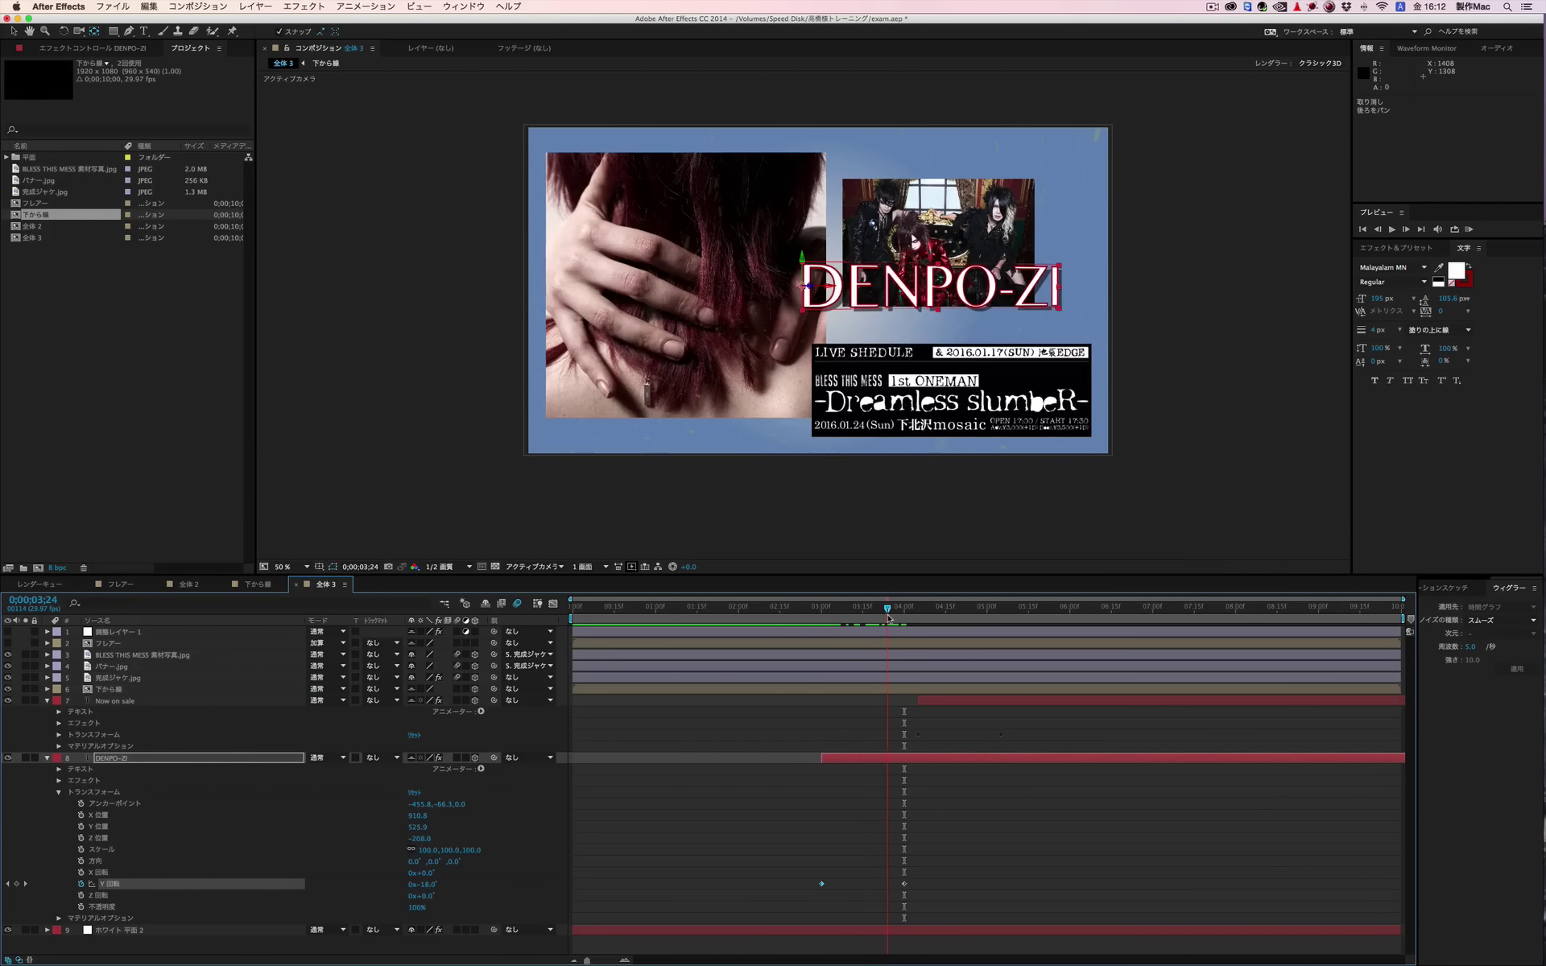
key(space)
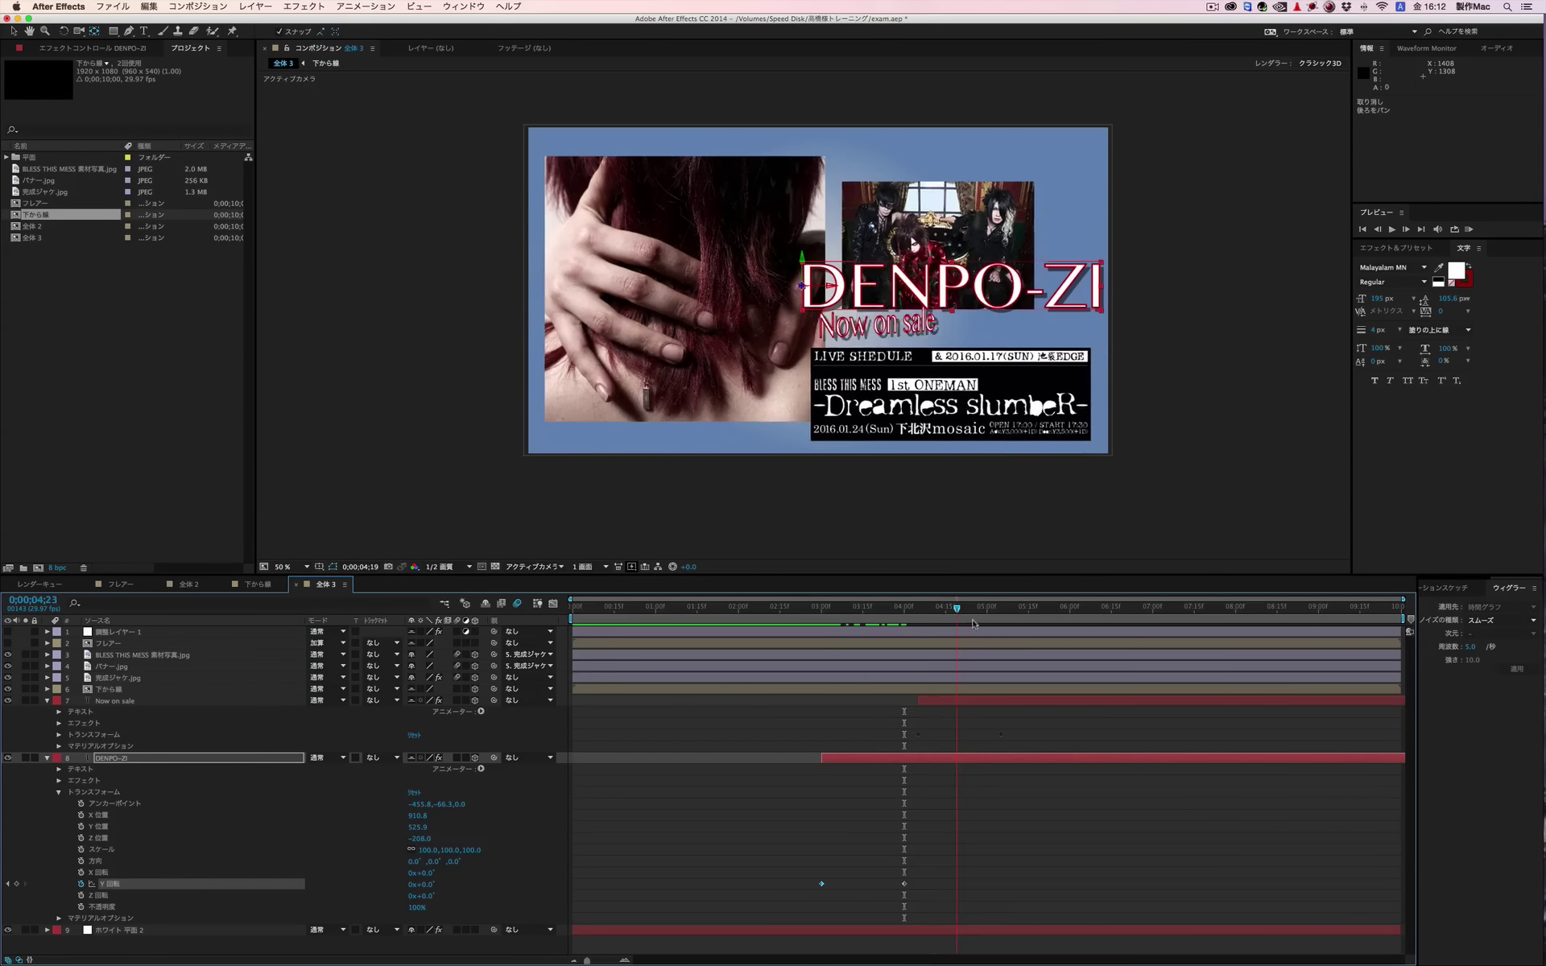
mouse_move(973, 623)
mouse_down()
mouse_move(911, 625)
mouse_move(961, 626)
mouse_up()
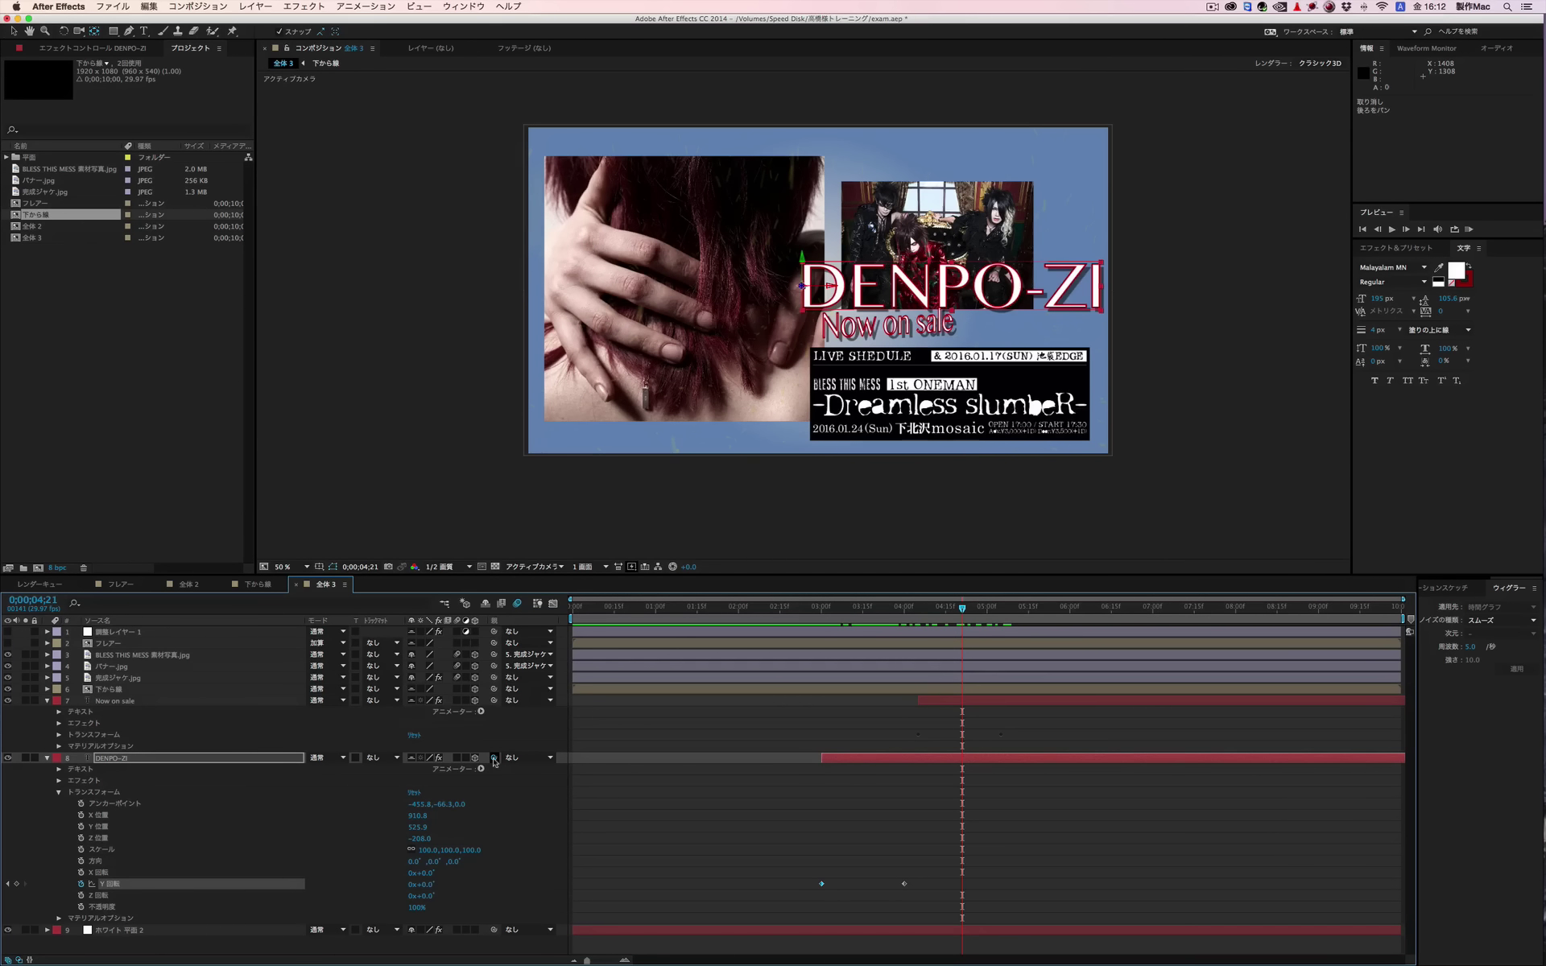
Step: Parent DENPO-ZI and Now on sale to 完成ジャケ.jpg and scrub to check the motion
drag(493, 758, 117, 678)
drag(494, 700, 200, 679)
drag(812, 616, 1095, 626)
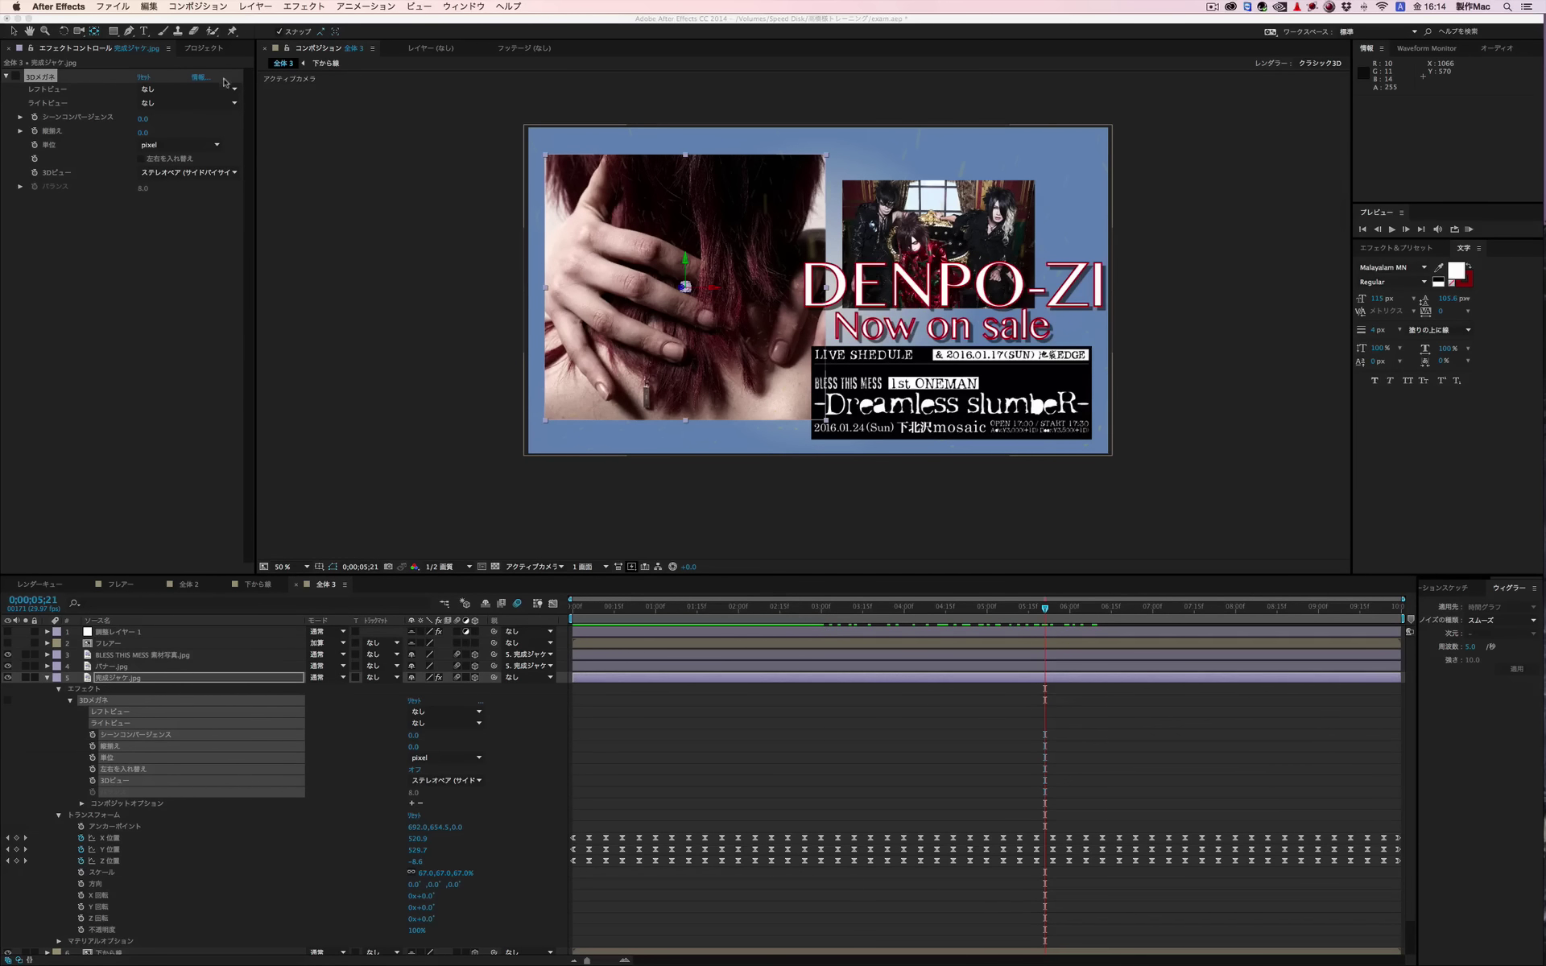
Step: Set both Left View and Right View of 3D Glasses to 5. 完成ジャケ.jpg
click(19, 79)
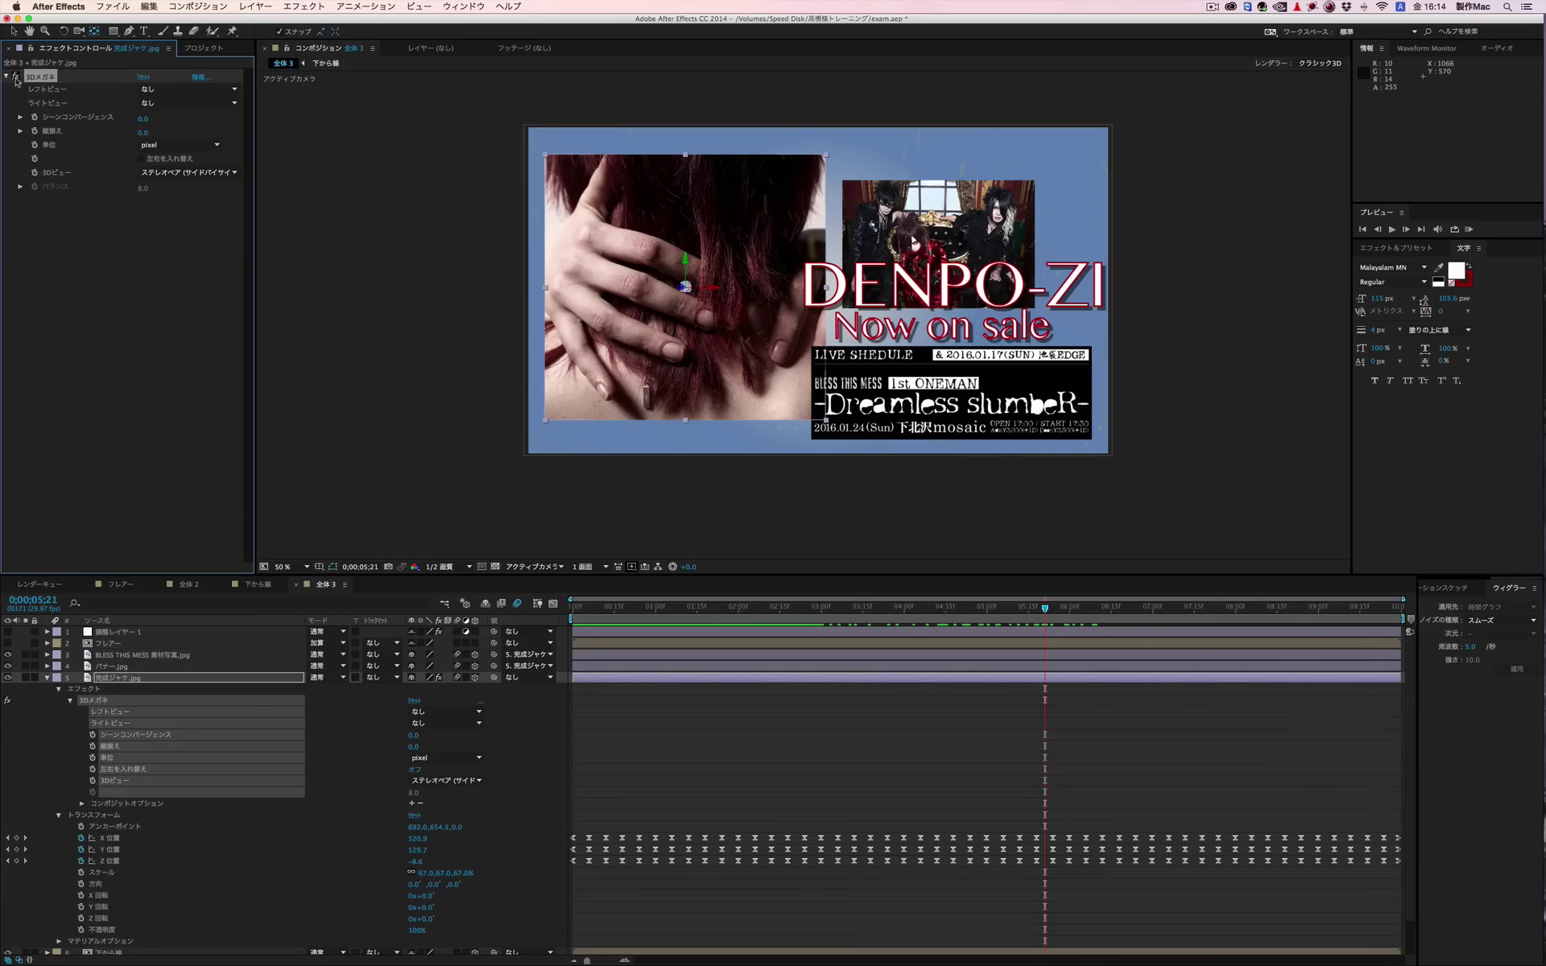
click(188, 89)
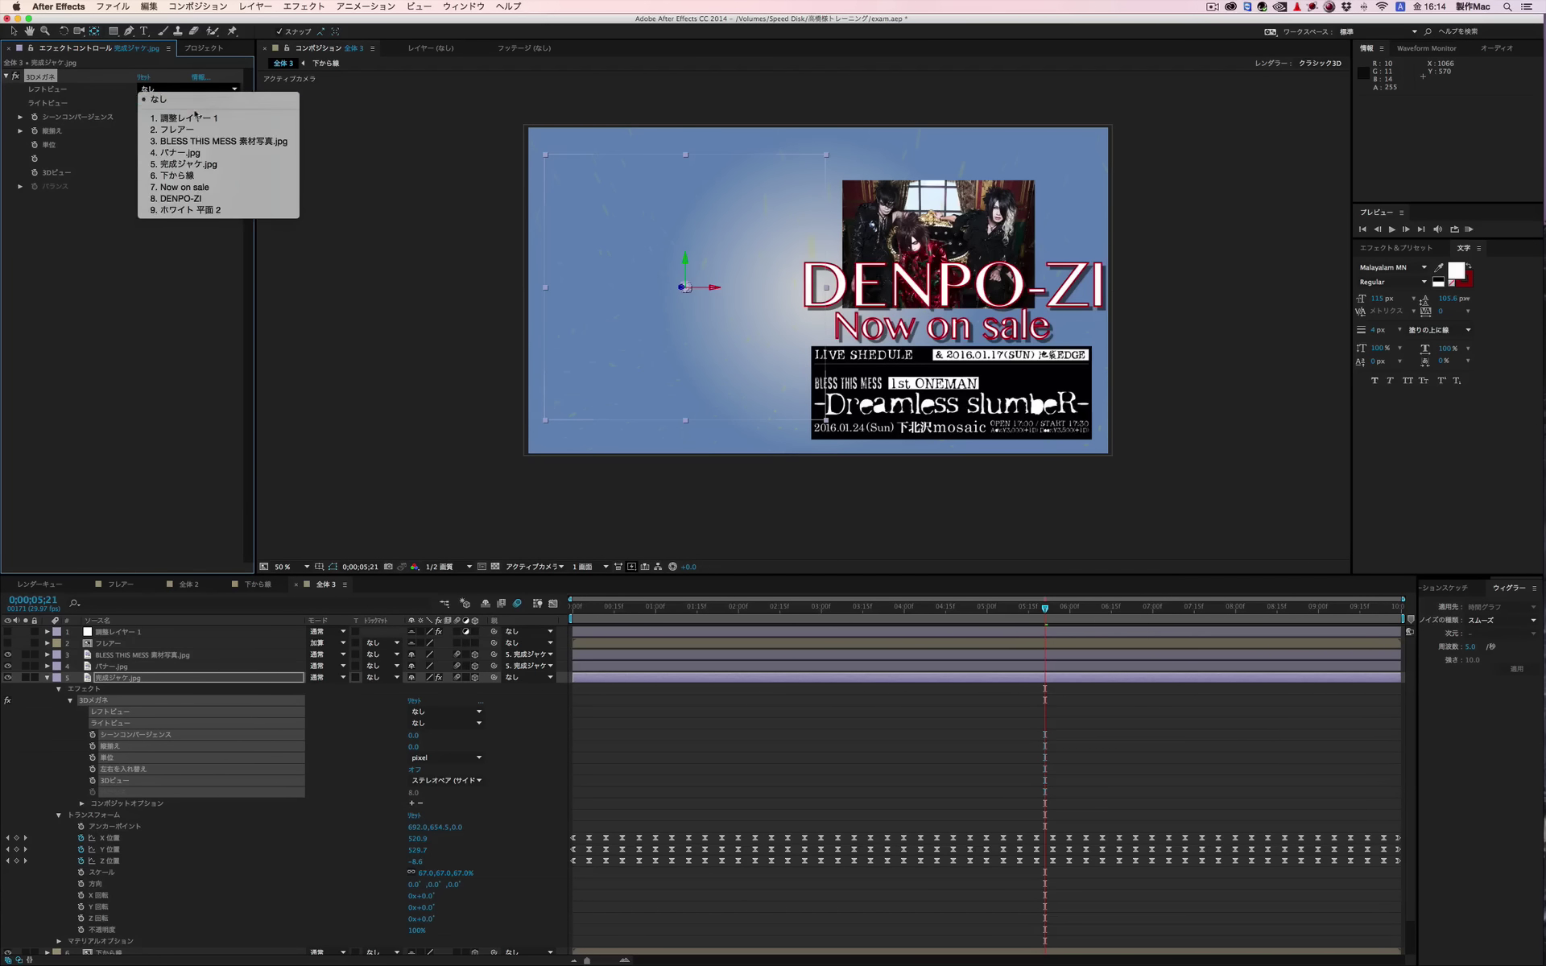
click(203, 165)
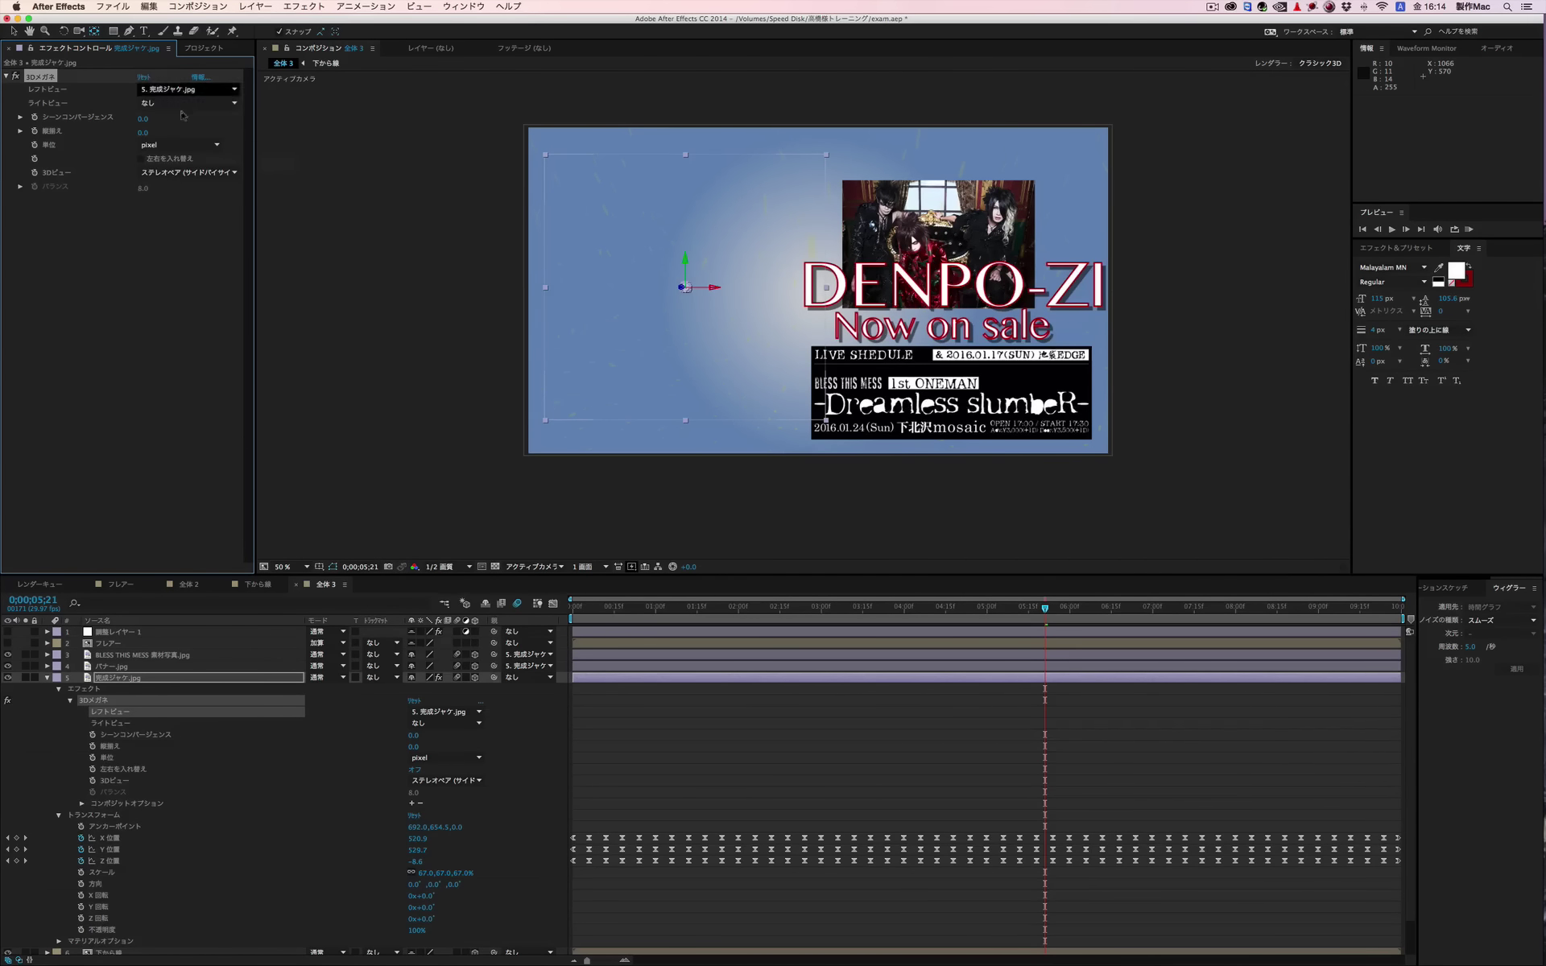
click(186, 102)
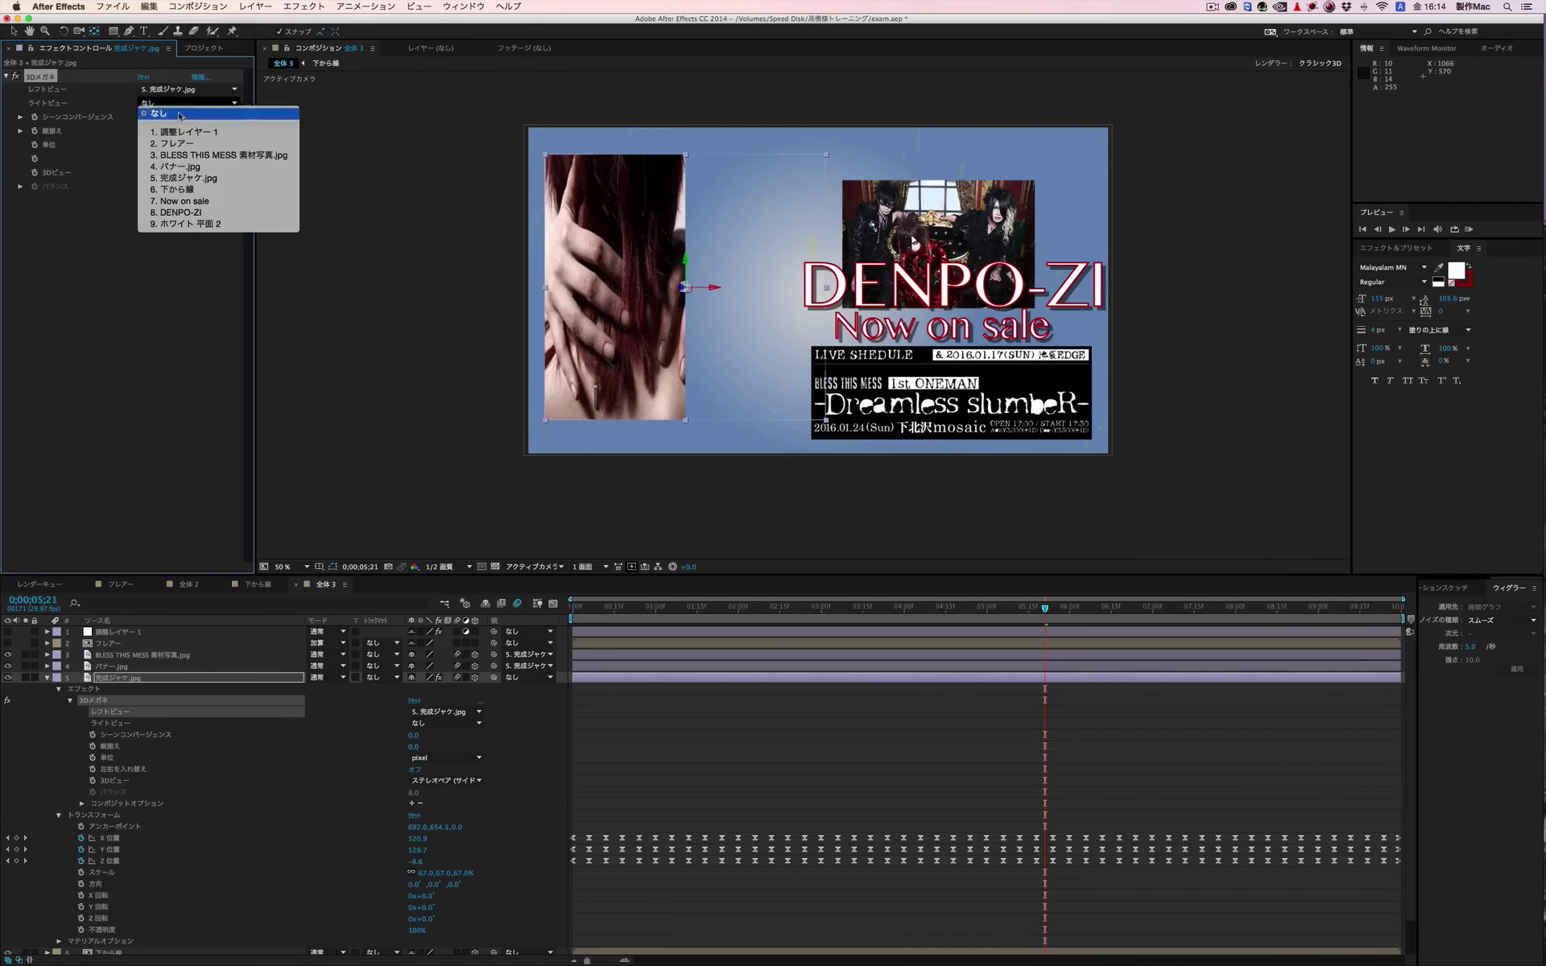
click(203, 179)
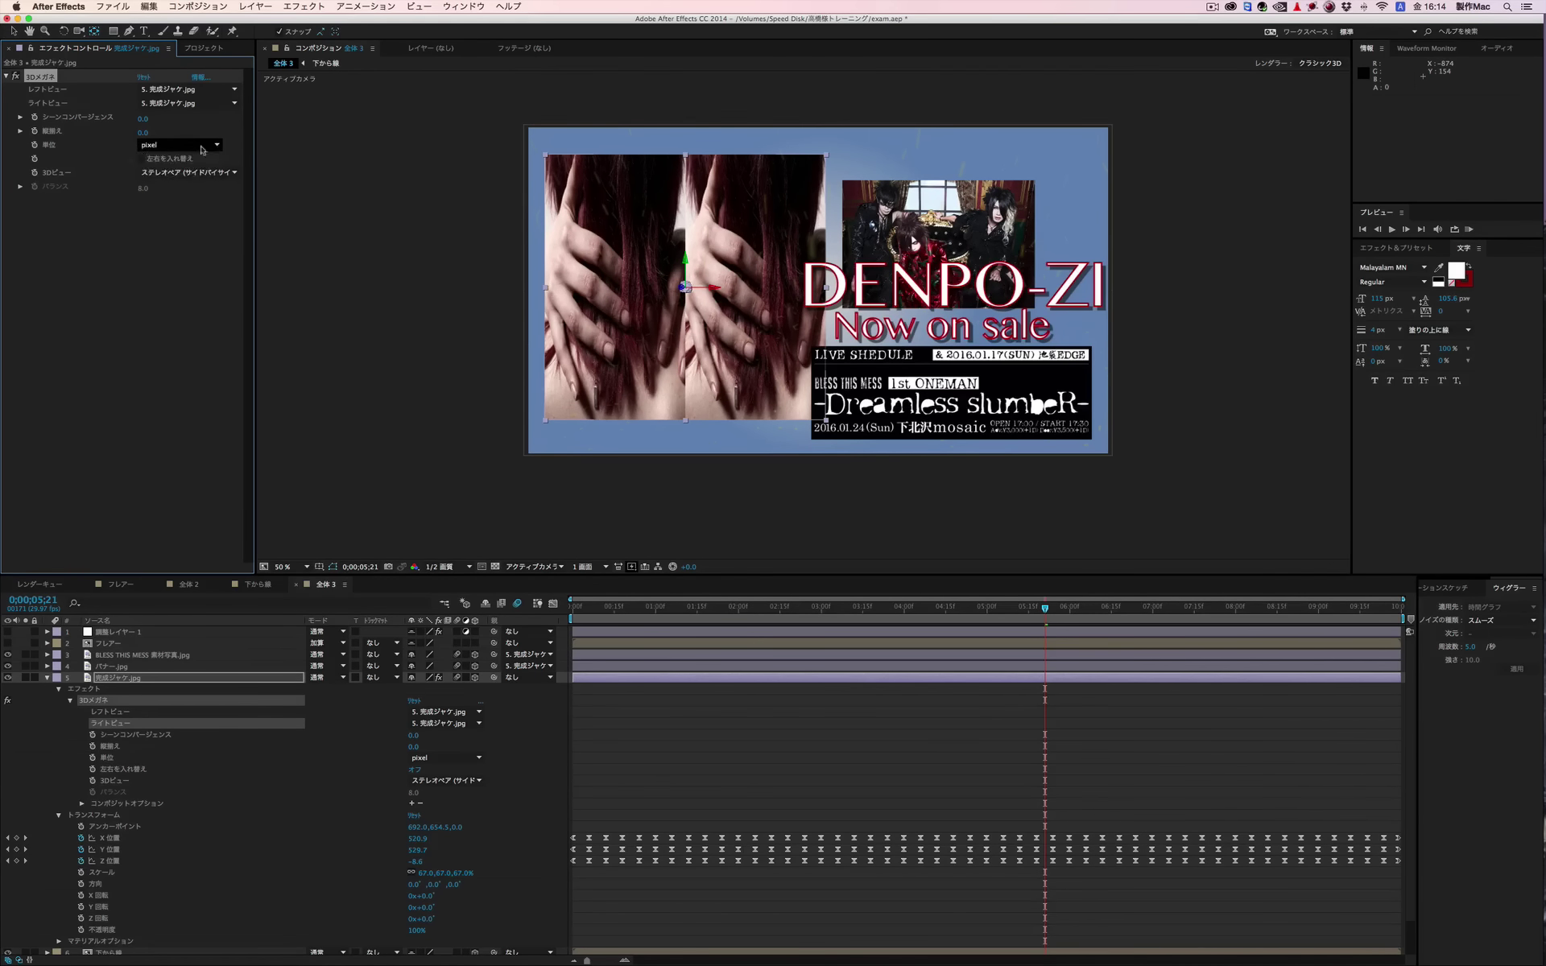
Step: Set 3D View to Balanced Colored Red Blue, keeping Scene Convergence and Vertical Alignment at 0
click(201, 172)
click(213, 298)
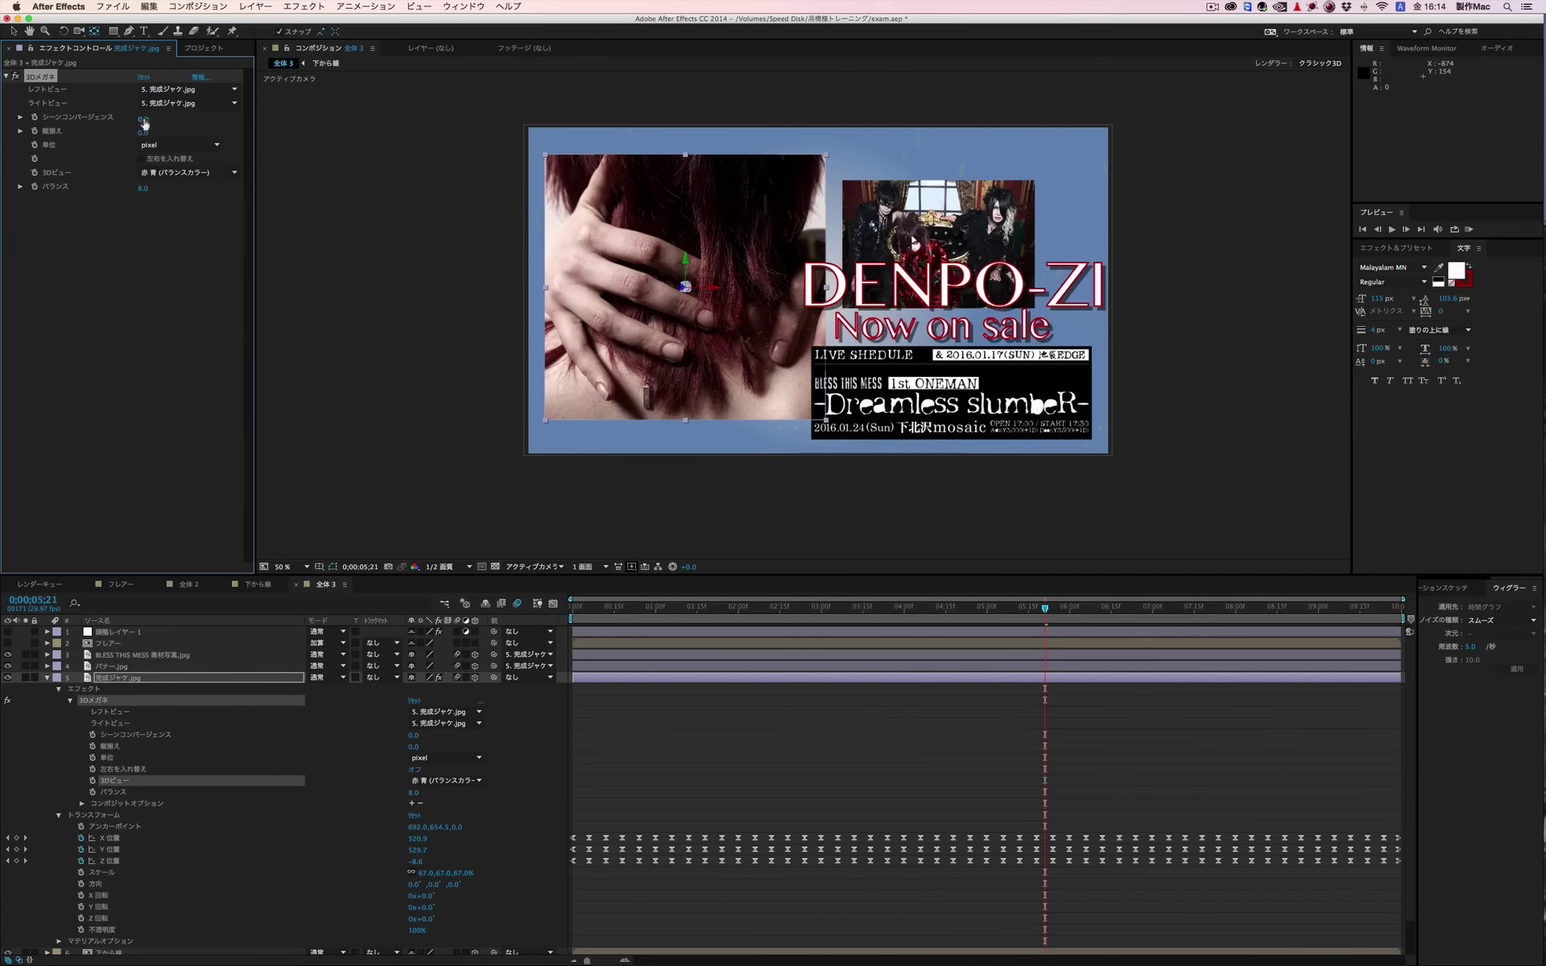
mouse_move(144, 122)
mouse_down()
mouse_move(158, 119)
mouse_move(150, 134)
mouse_up()
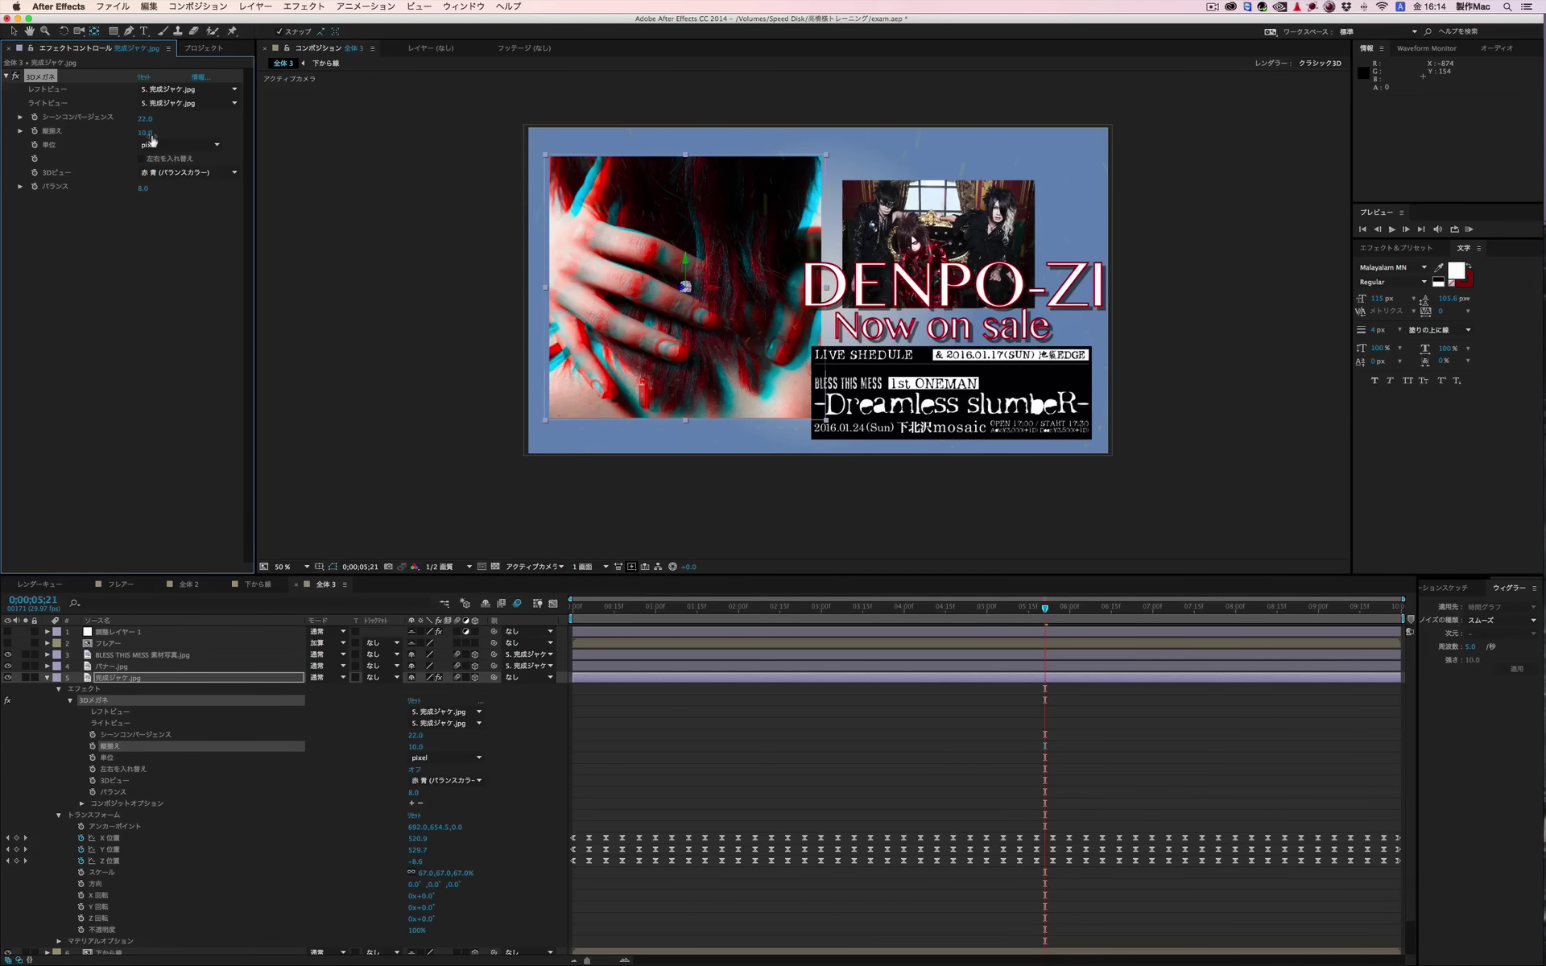
key(super+z)
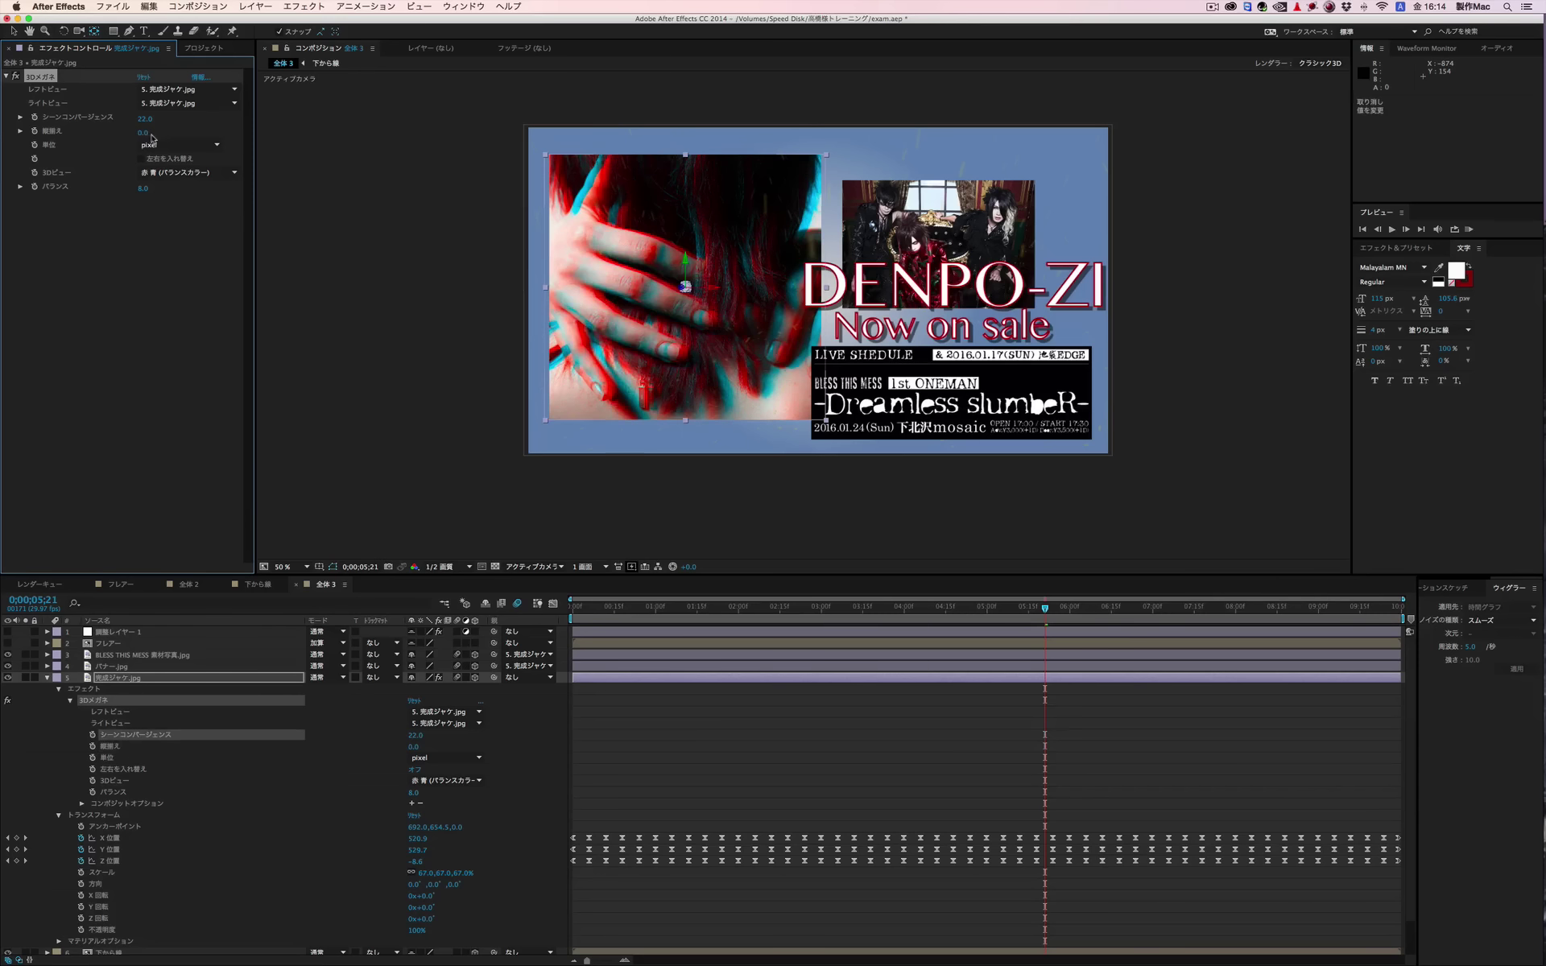
key(super+z)
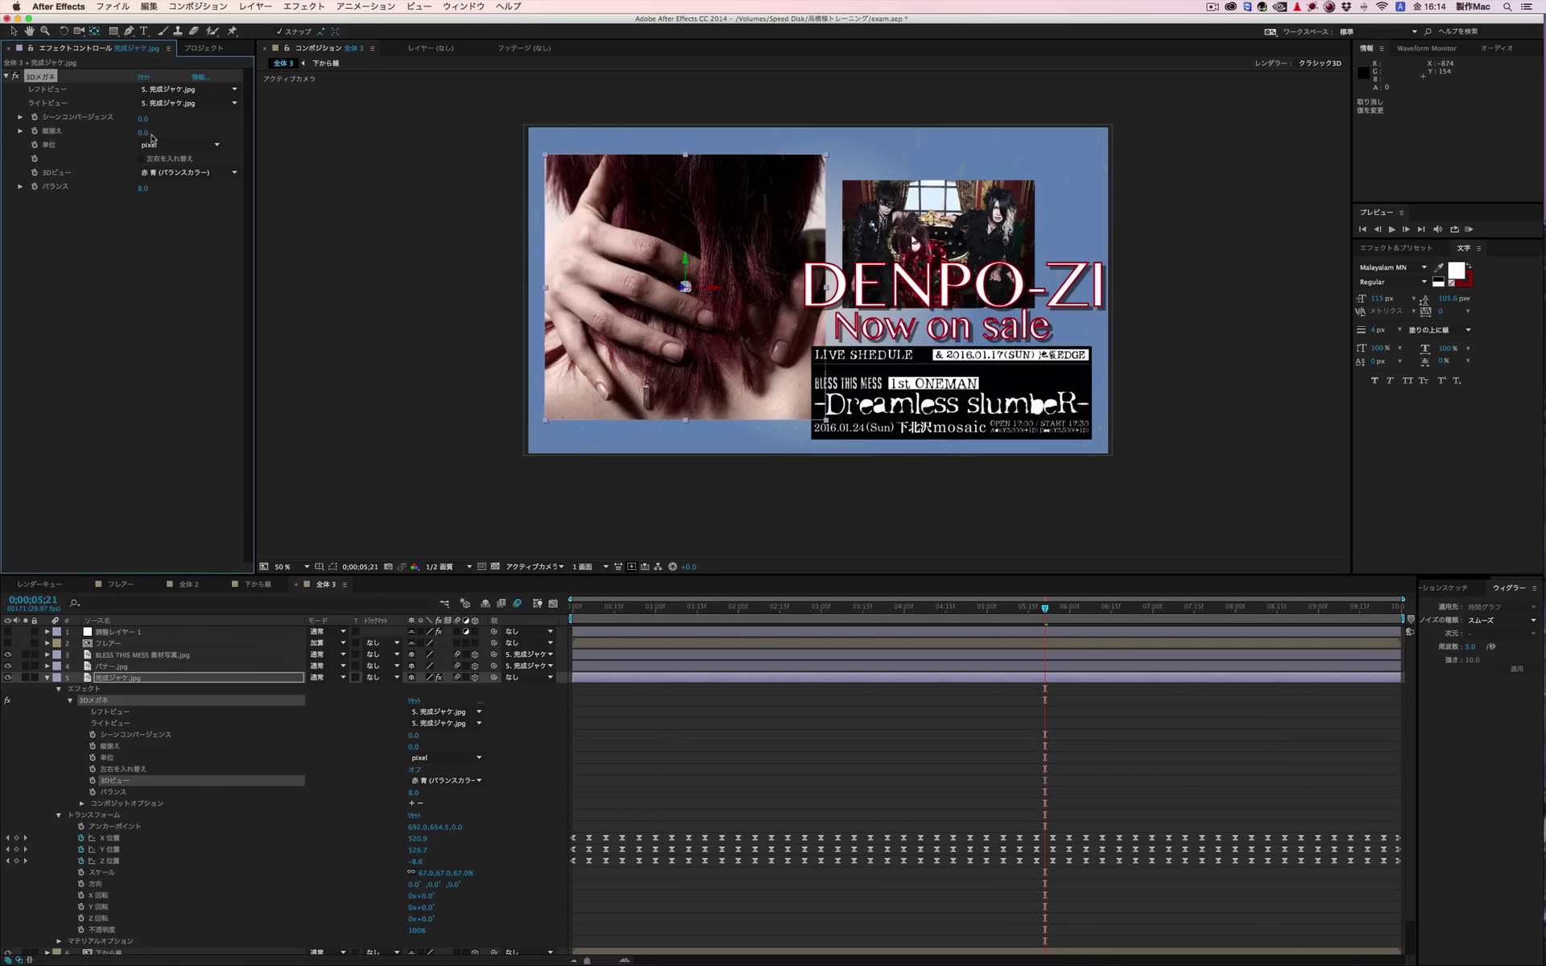
Step: Keyframe Scene Convergence and Vertical Alignment at about 3;01 and at the comp's end
click(824, 609)
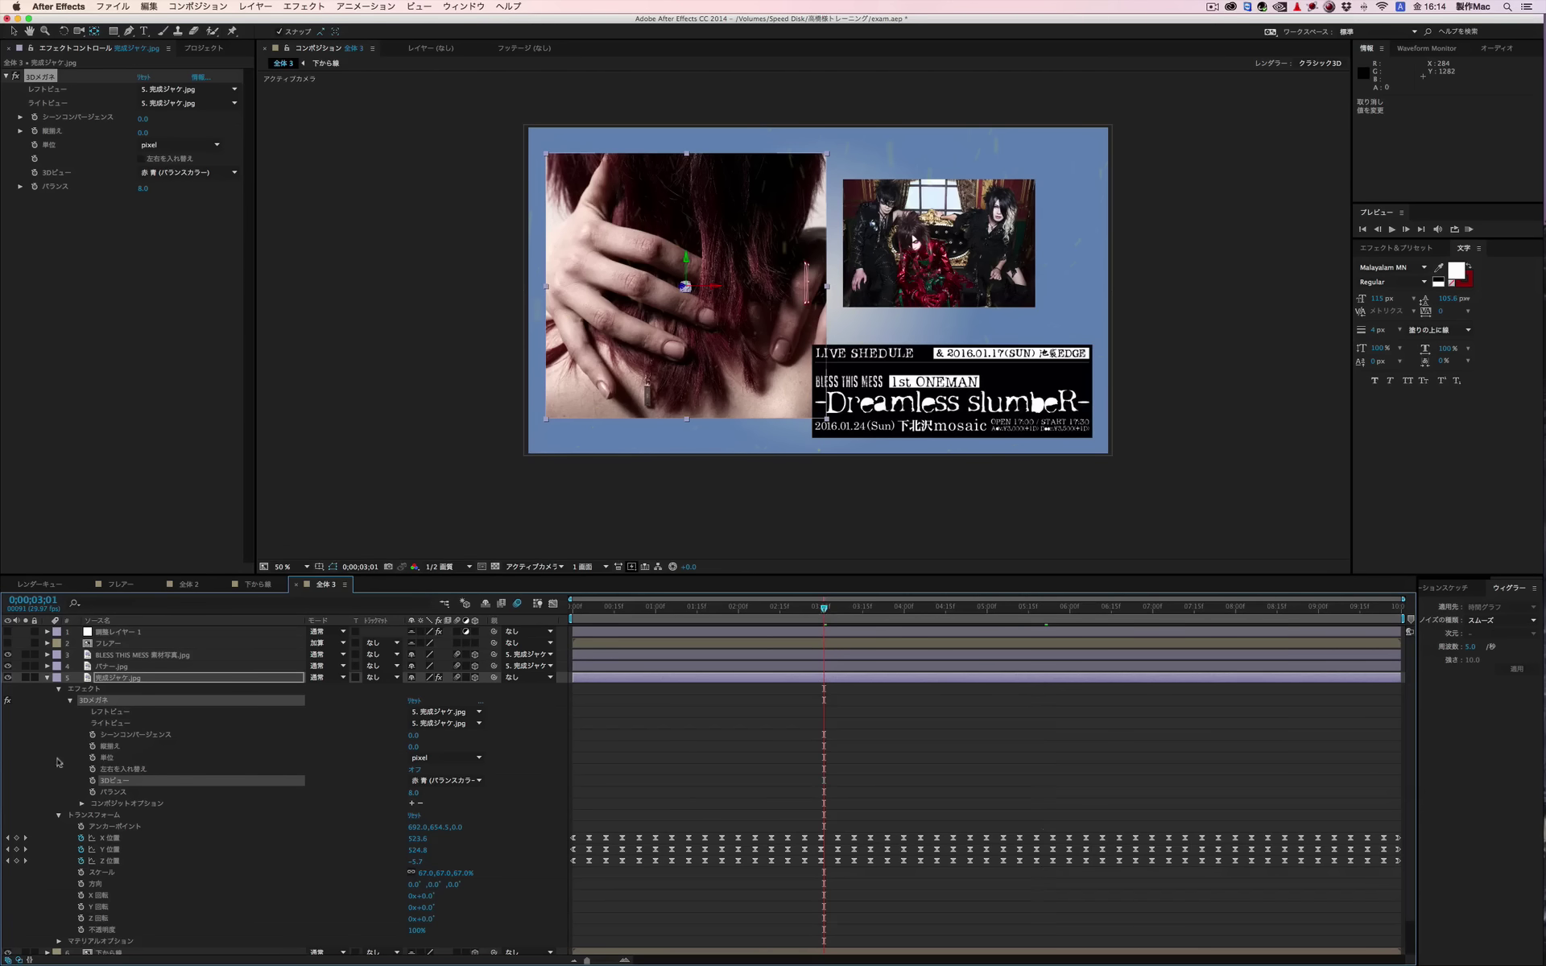
click(93, 735)
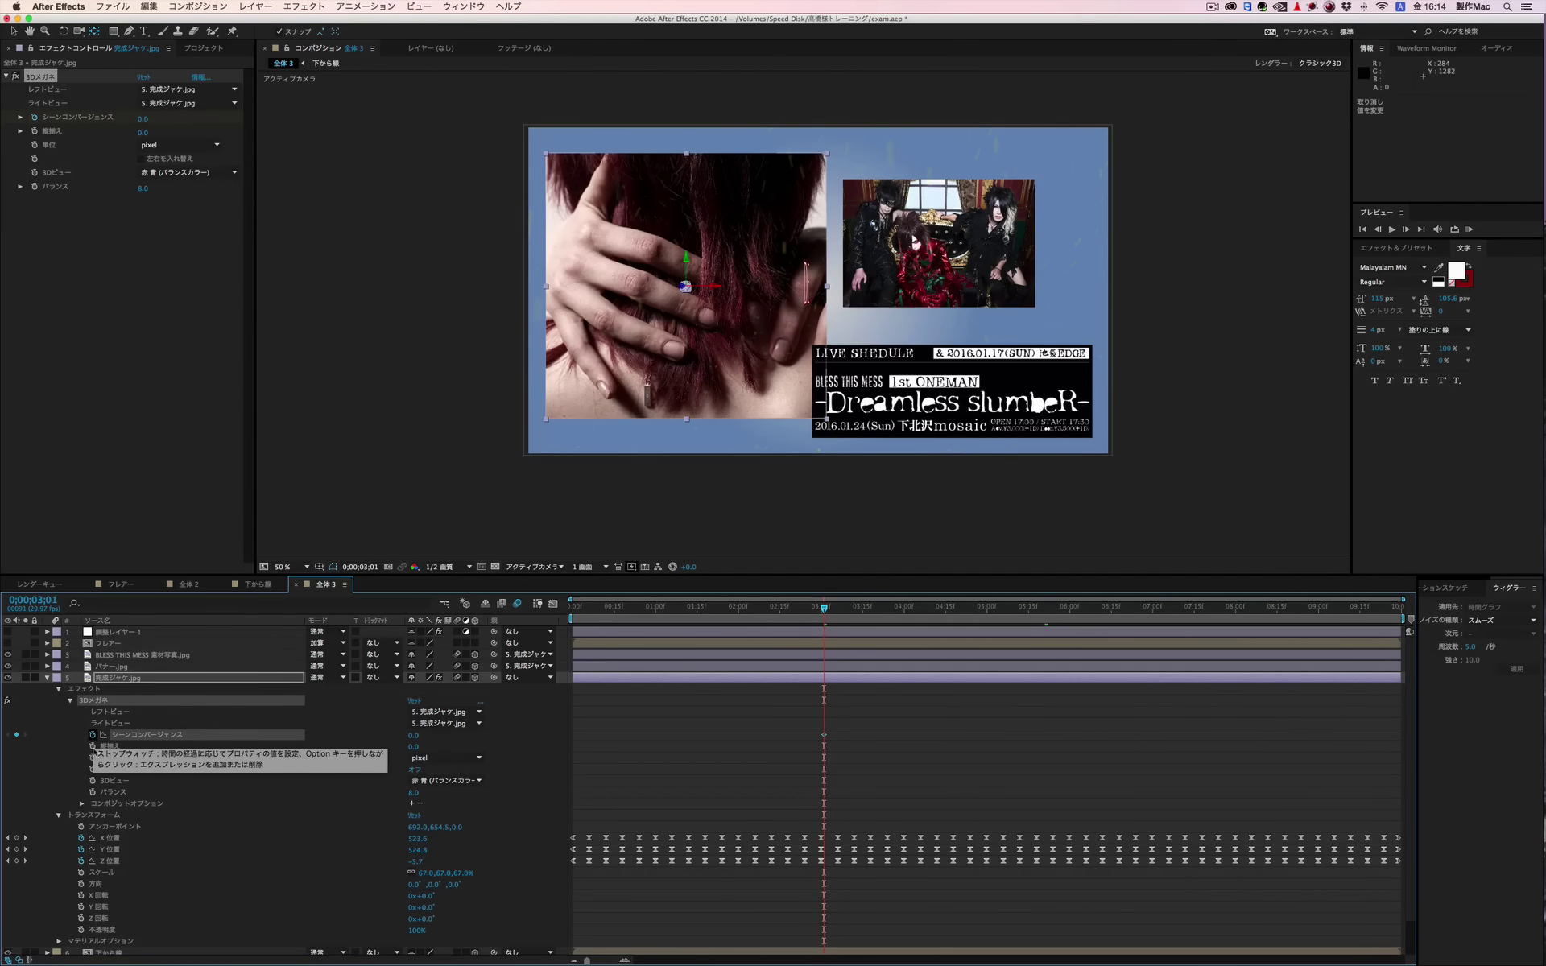
click(93, 746)
key(End)
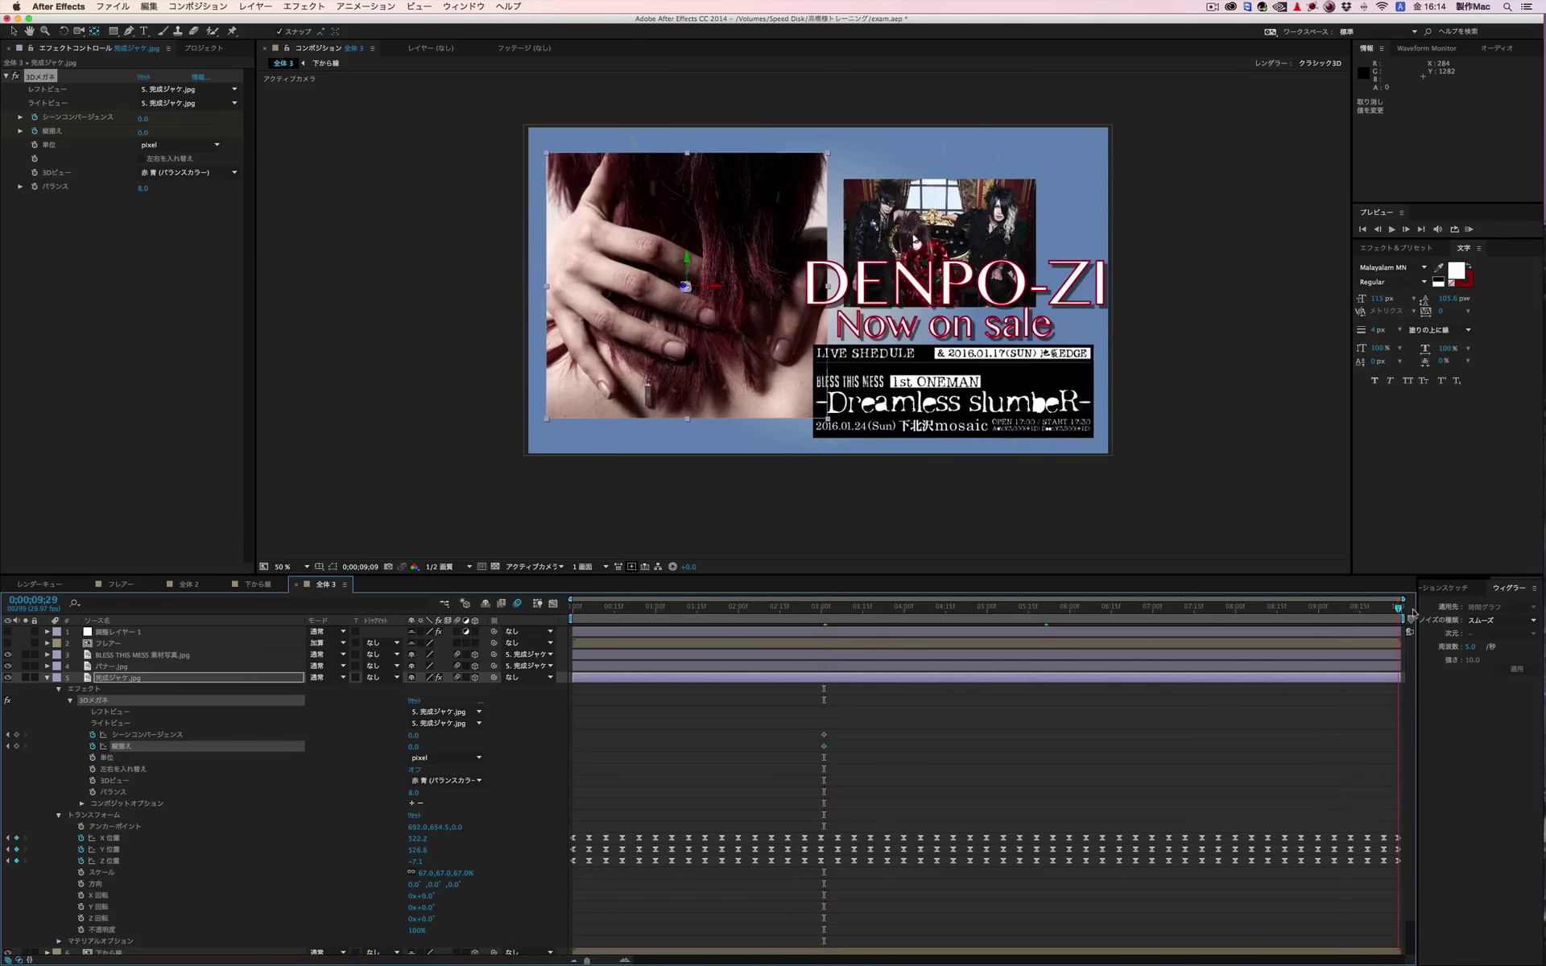
click(17, 734)
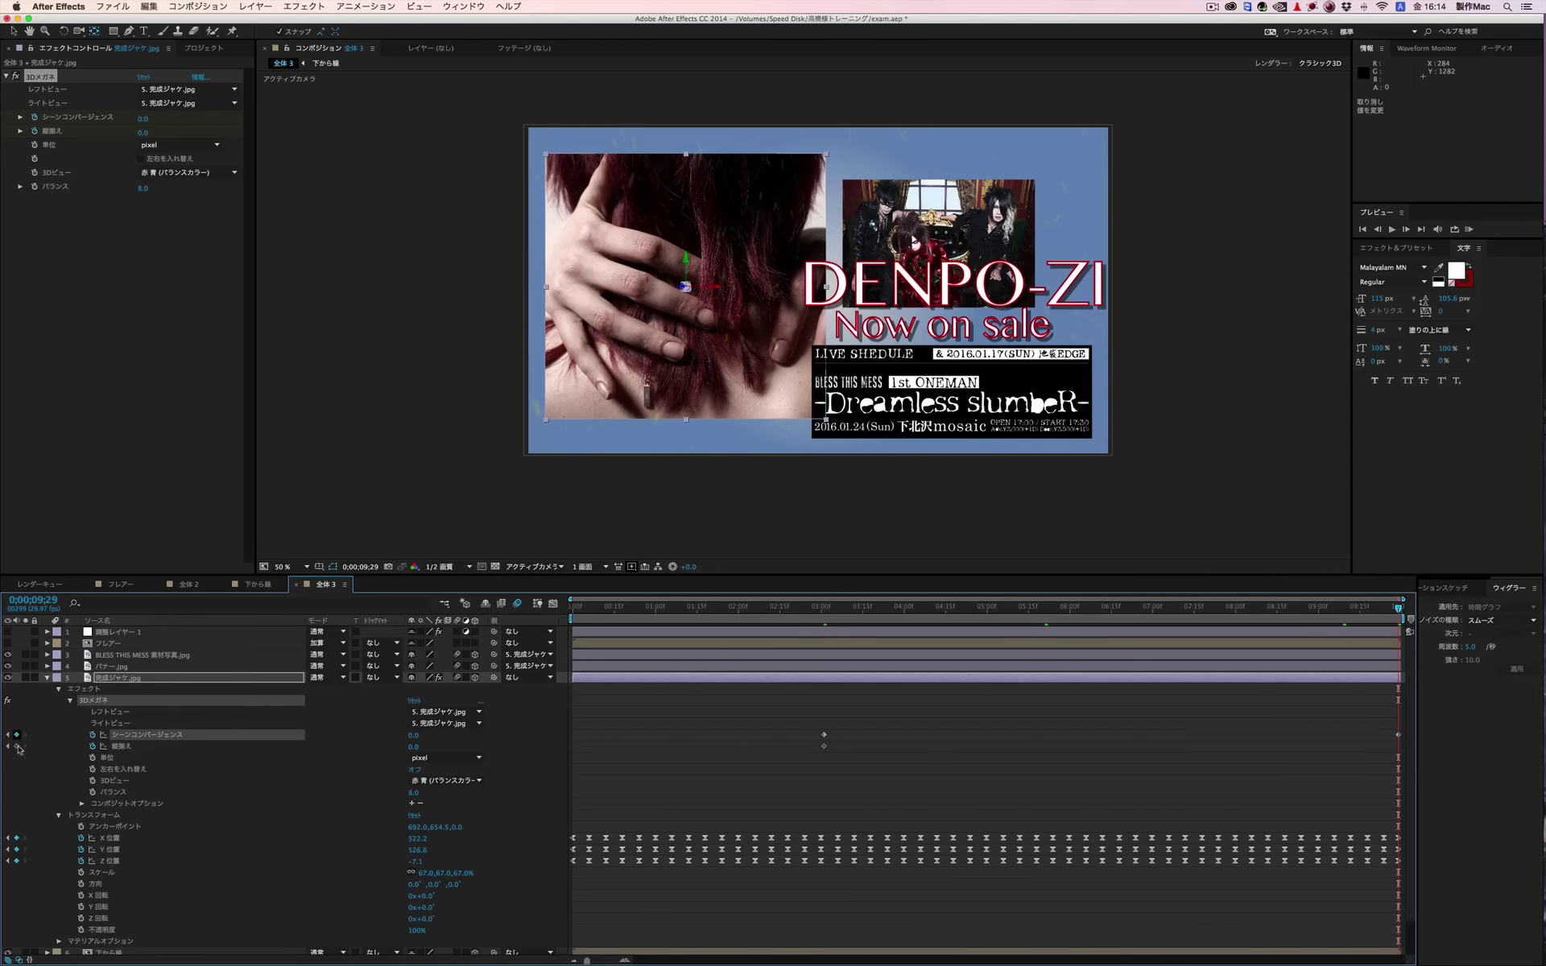
click(17, 746)
Step: Try wiggling both properties across the full keyframe range, then undo it
click(162, 736)
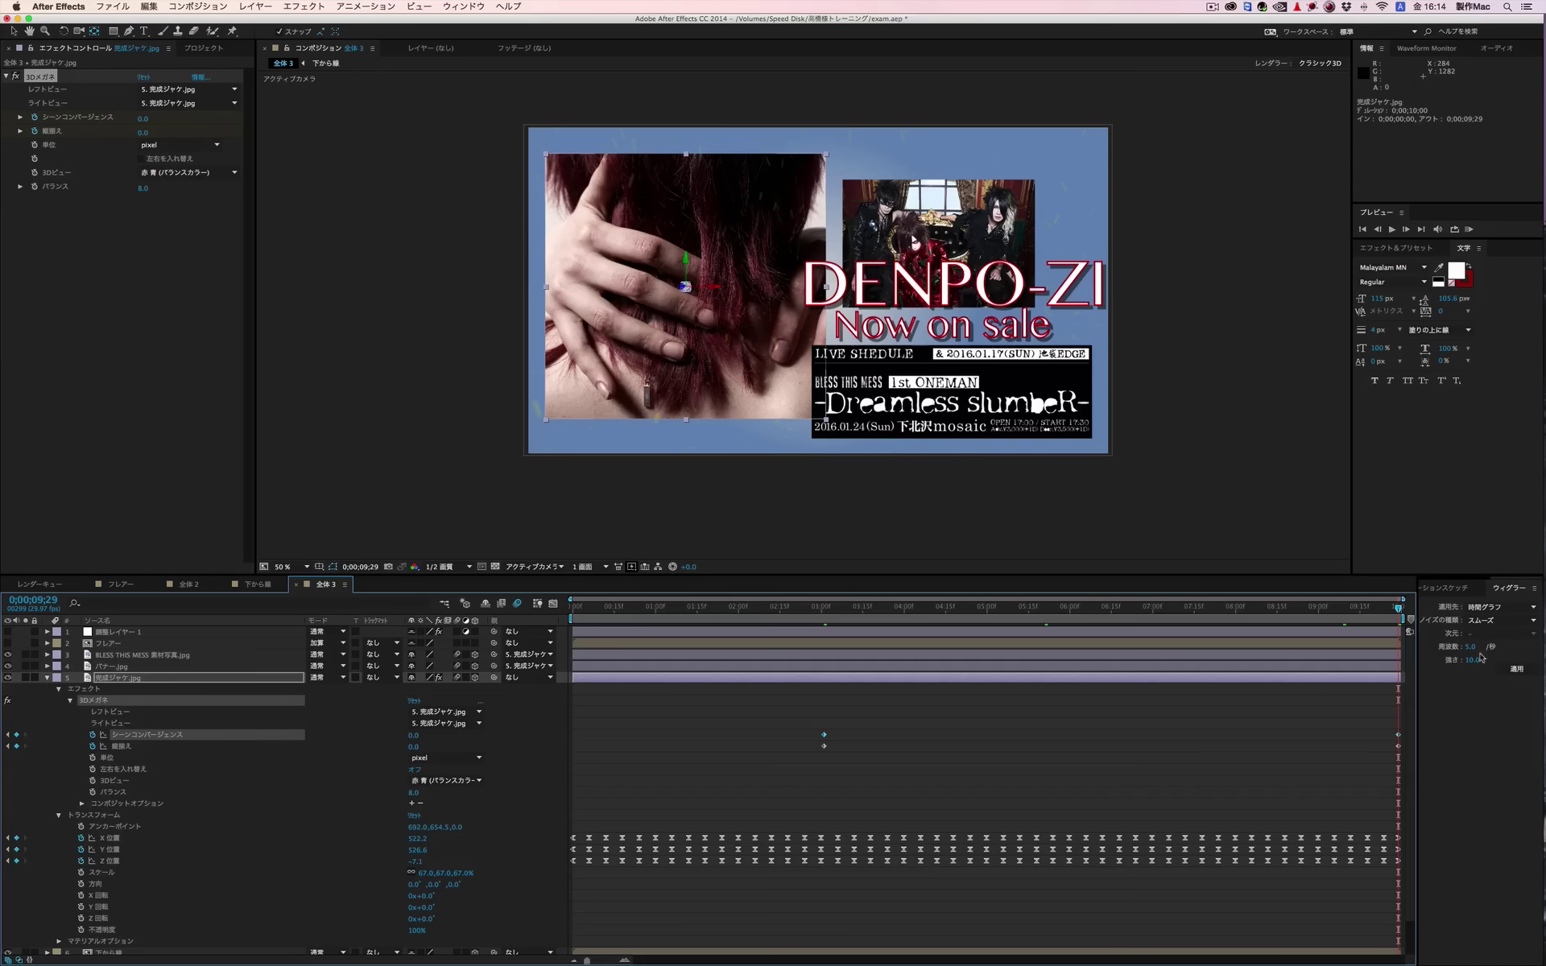
click(1517, 671)
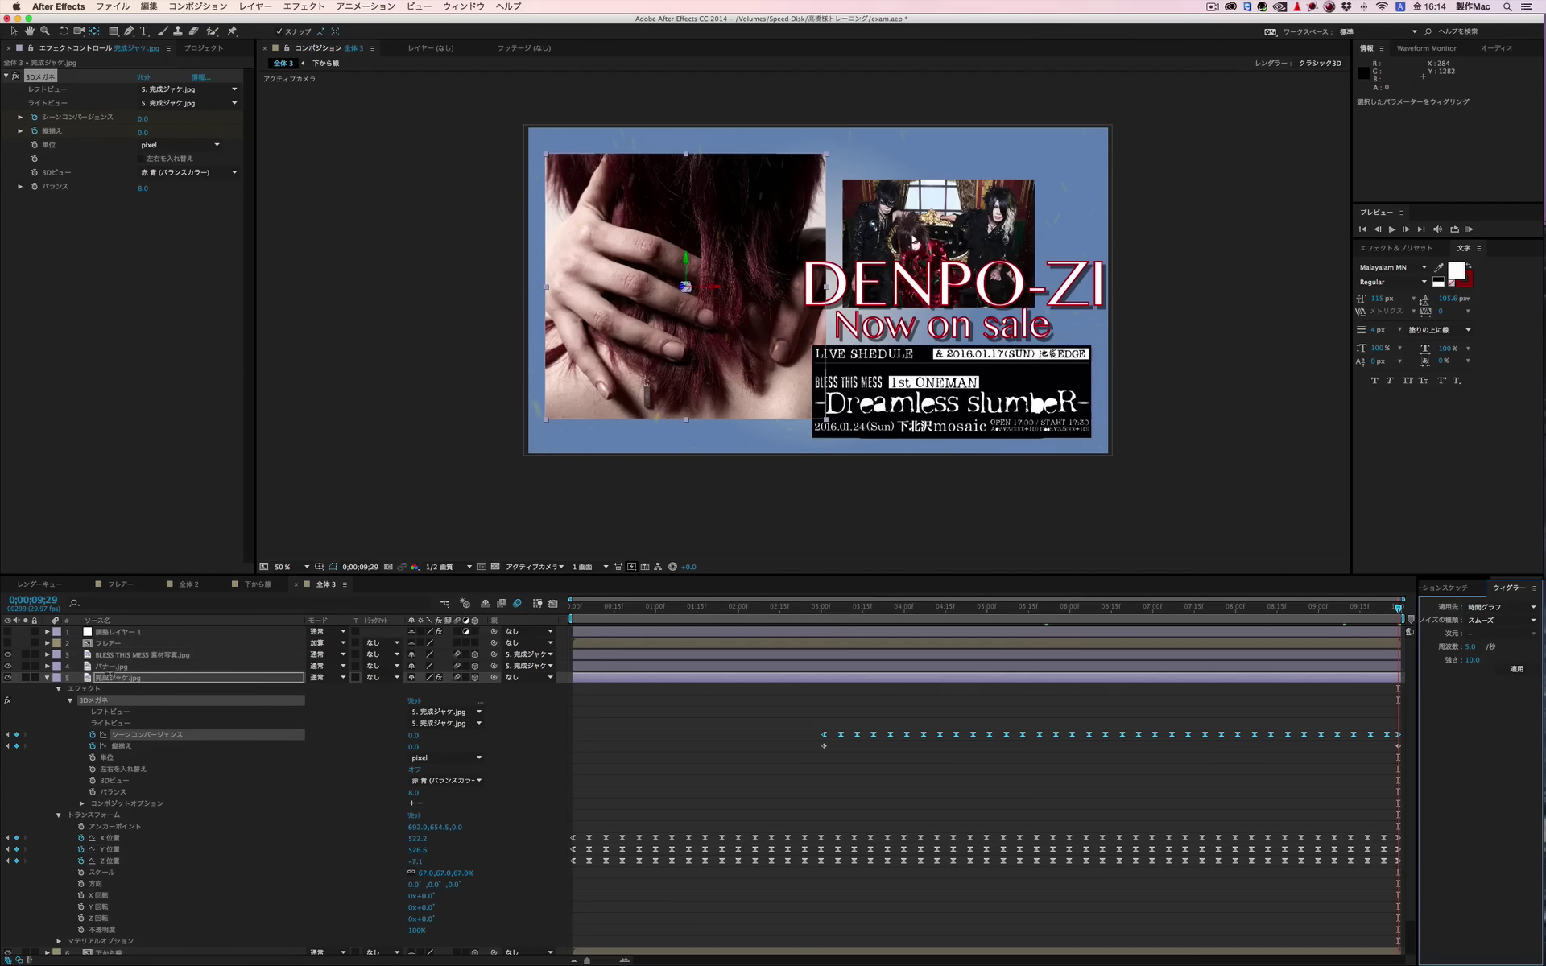
click(145, 748)
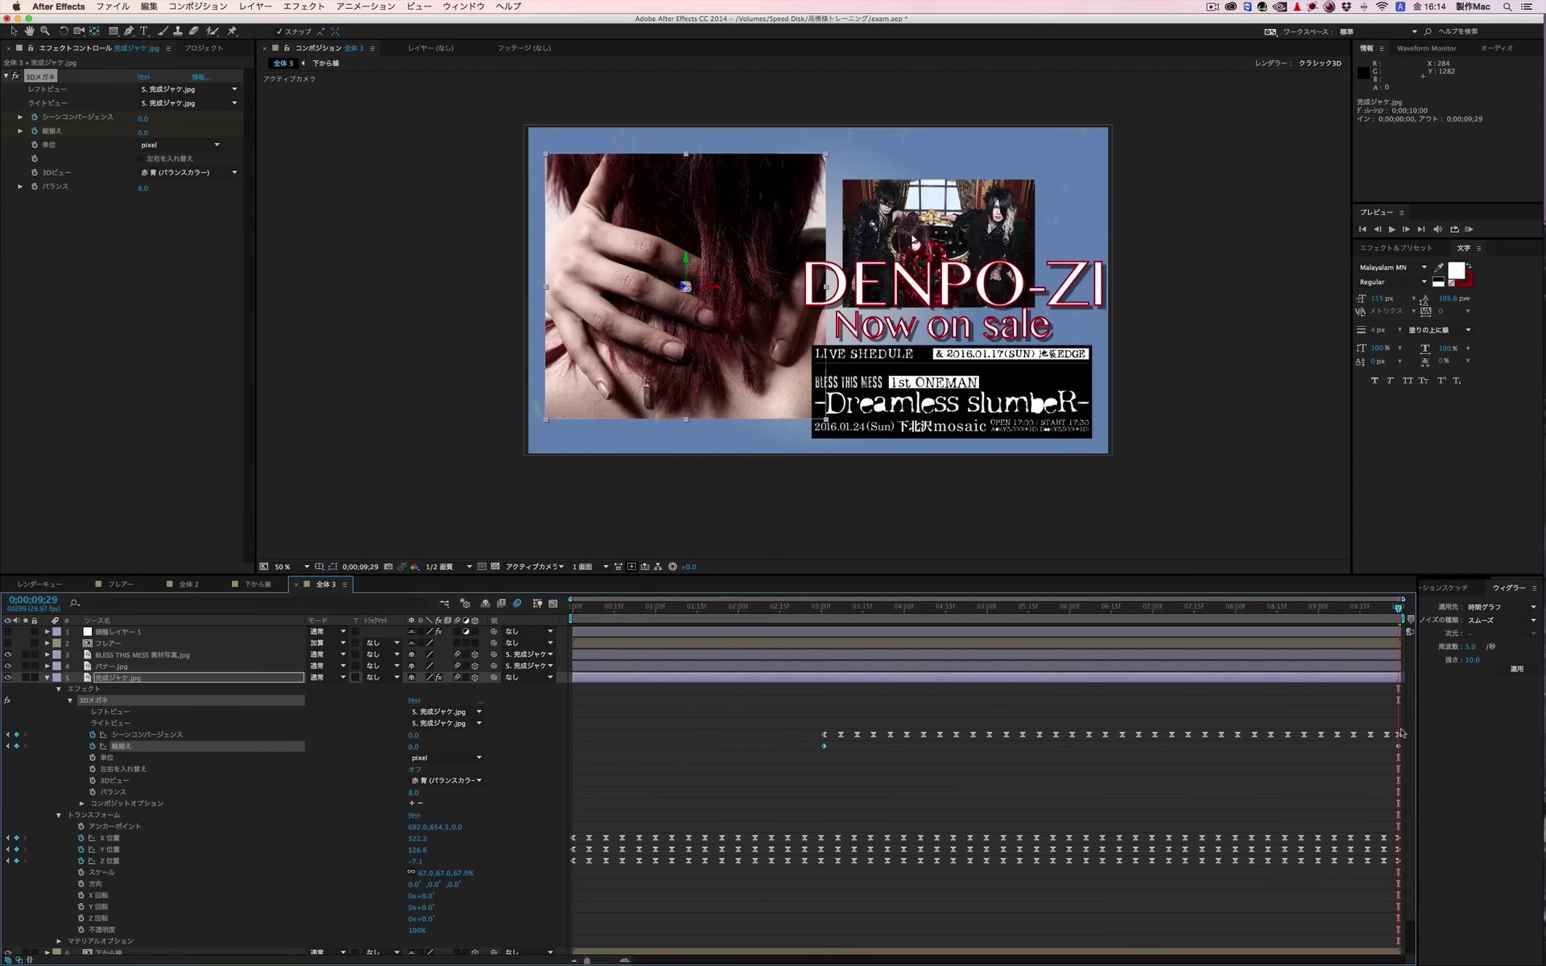
click(1517, 670)
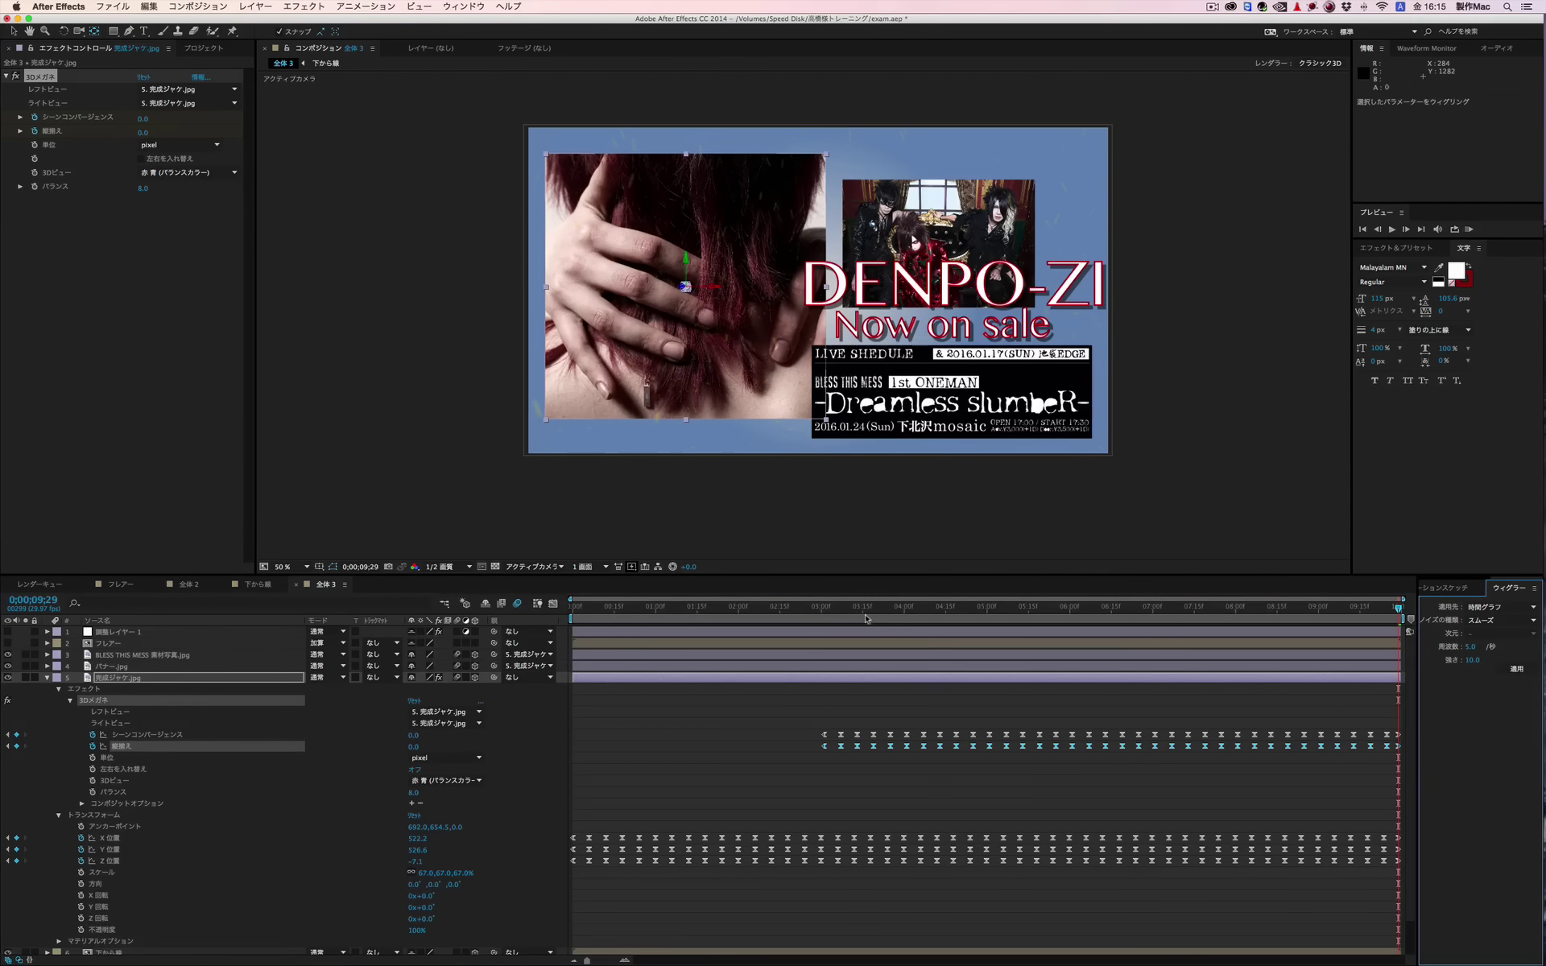
mouse_move(869, 614)
mouse_down()
mouse_move(1071, 618)
mouse_move(1005, 619)
mouse_up()
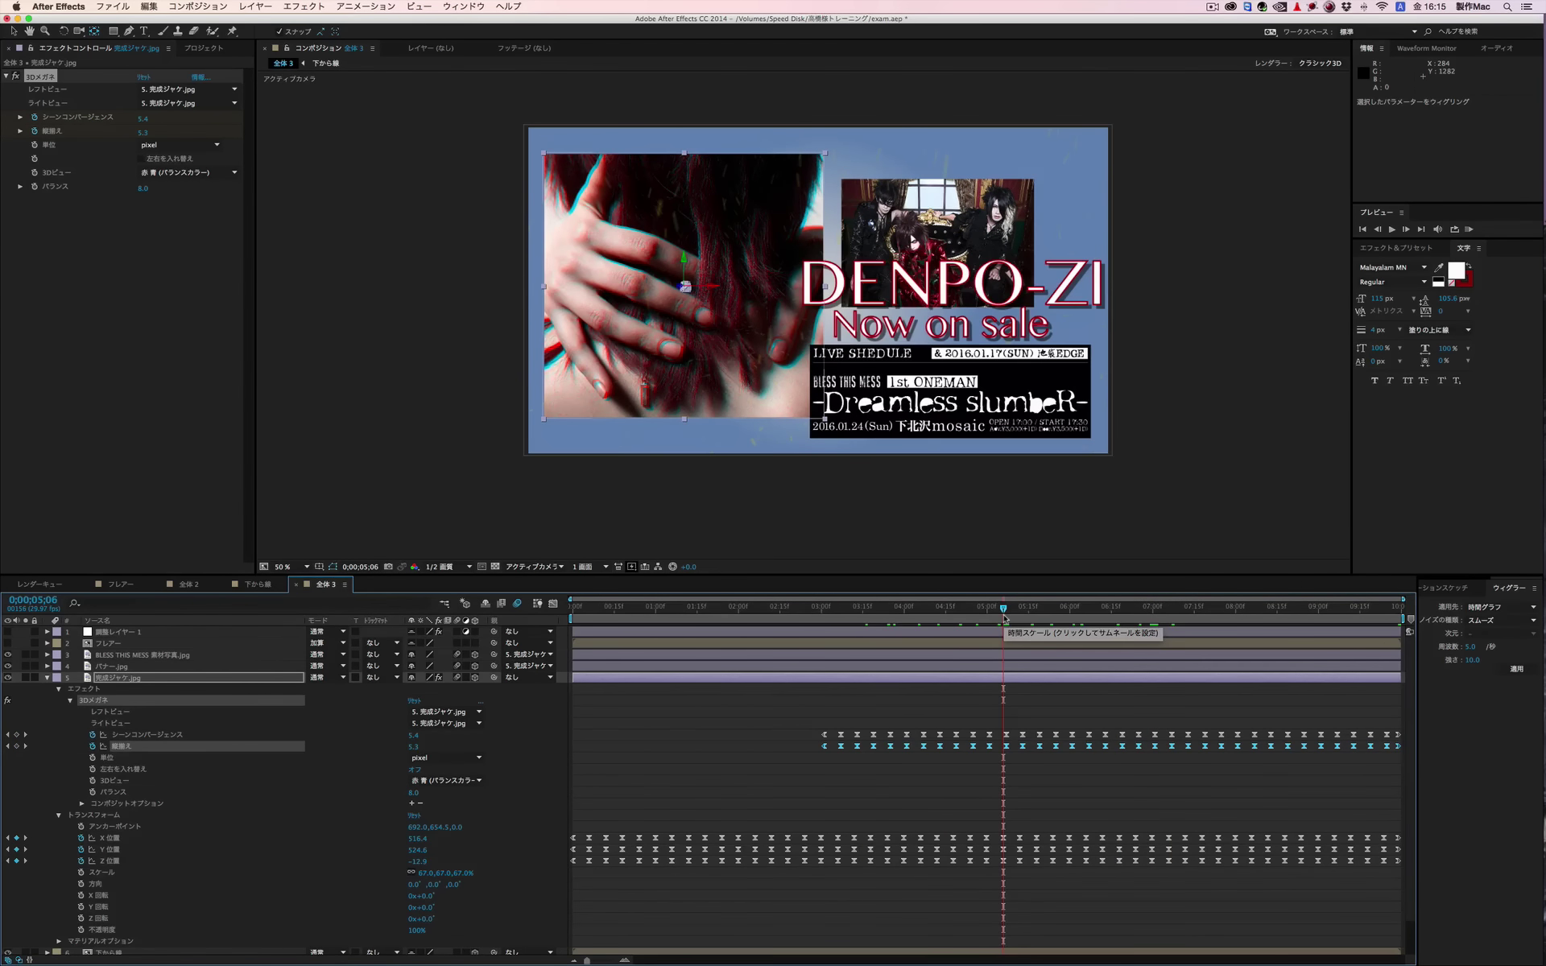
key(super+z)
key(super+z)
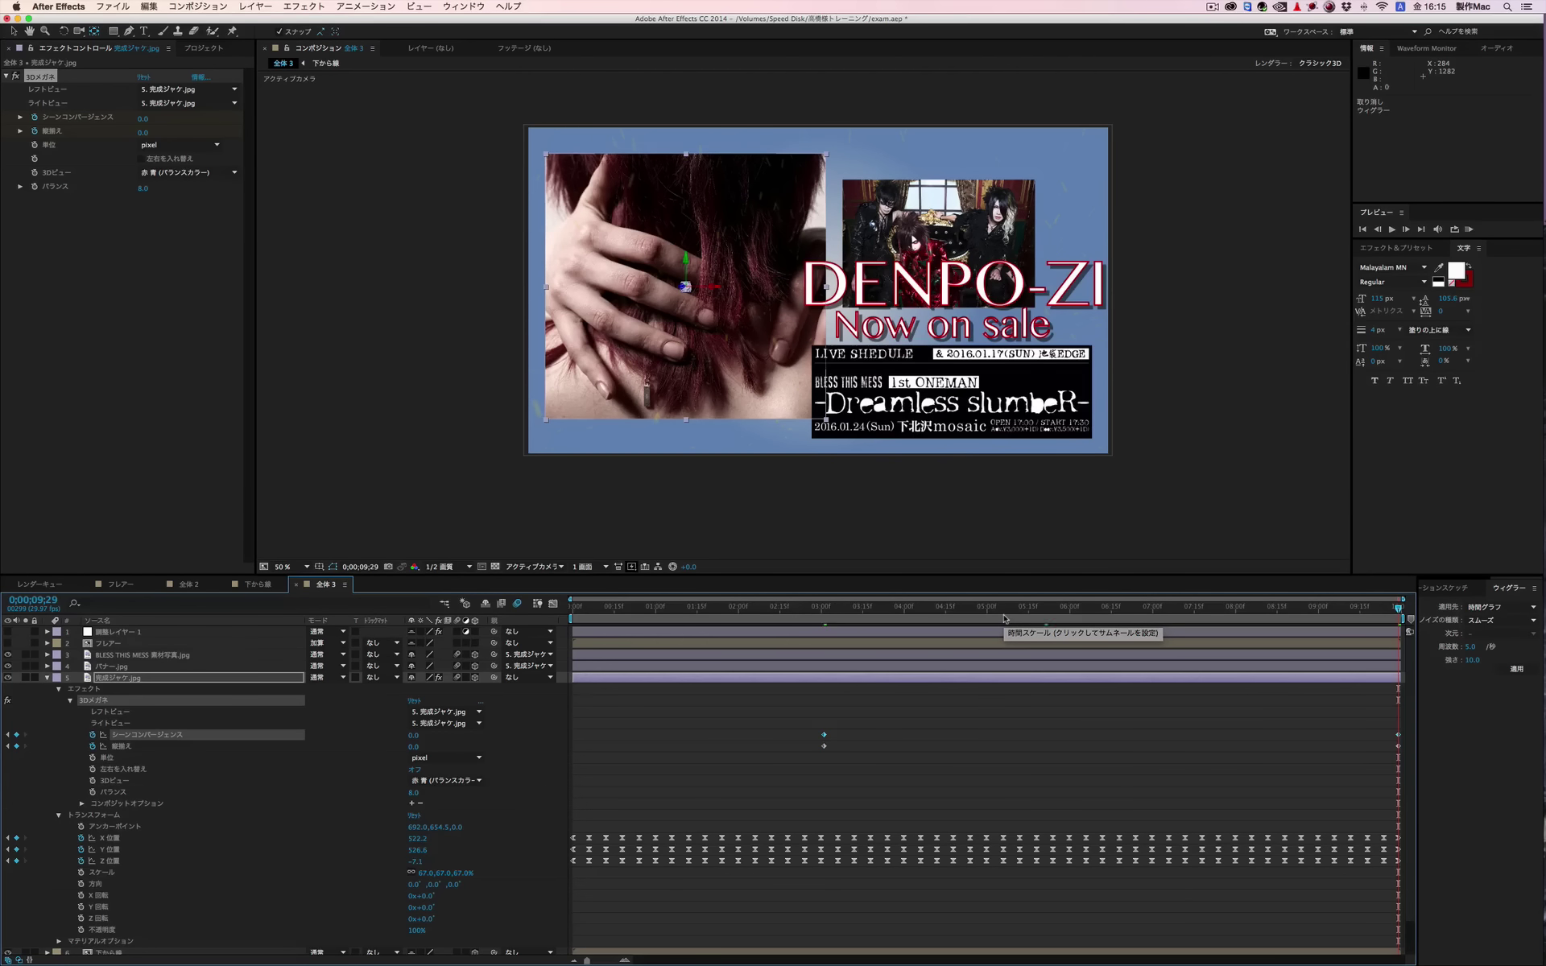
Step: Move the end keyframes to 4;00 and wiggle both properties at frequency 10
mouse_move(1386, 728)
mouse_down()
mouse_move(1406, 751)
mouse_move(871, 757)
mouse_up()
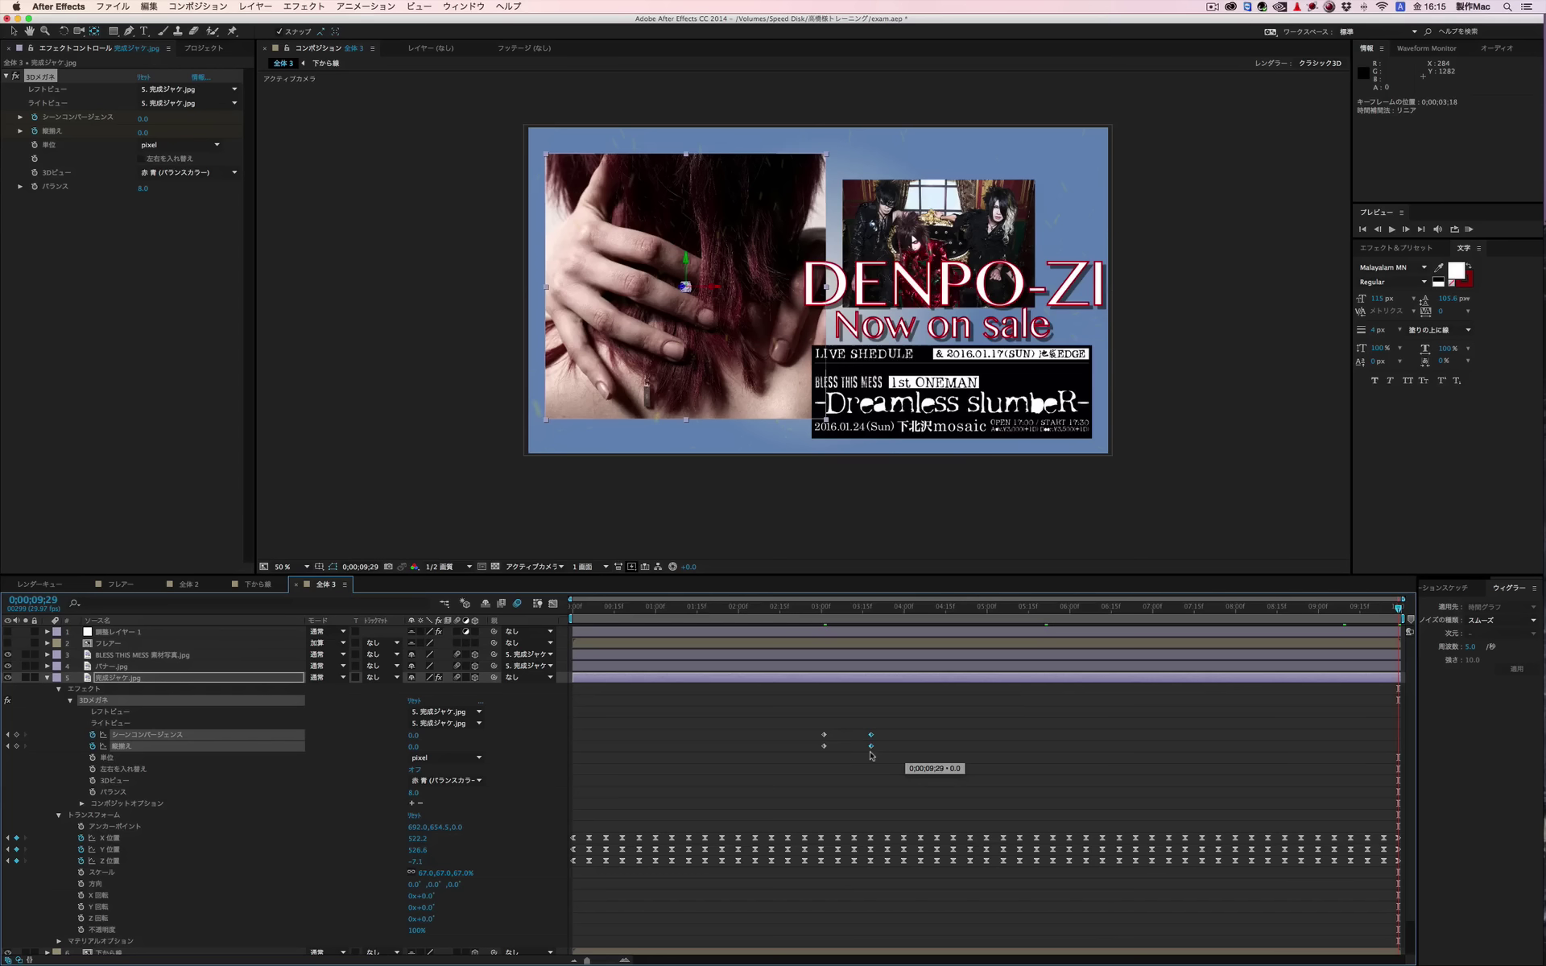
click(149, 735)
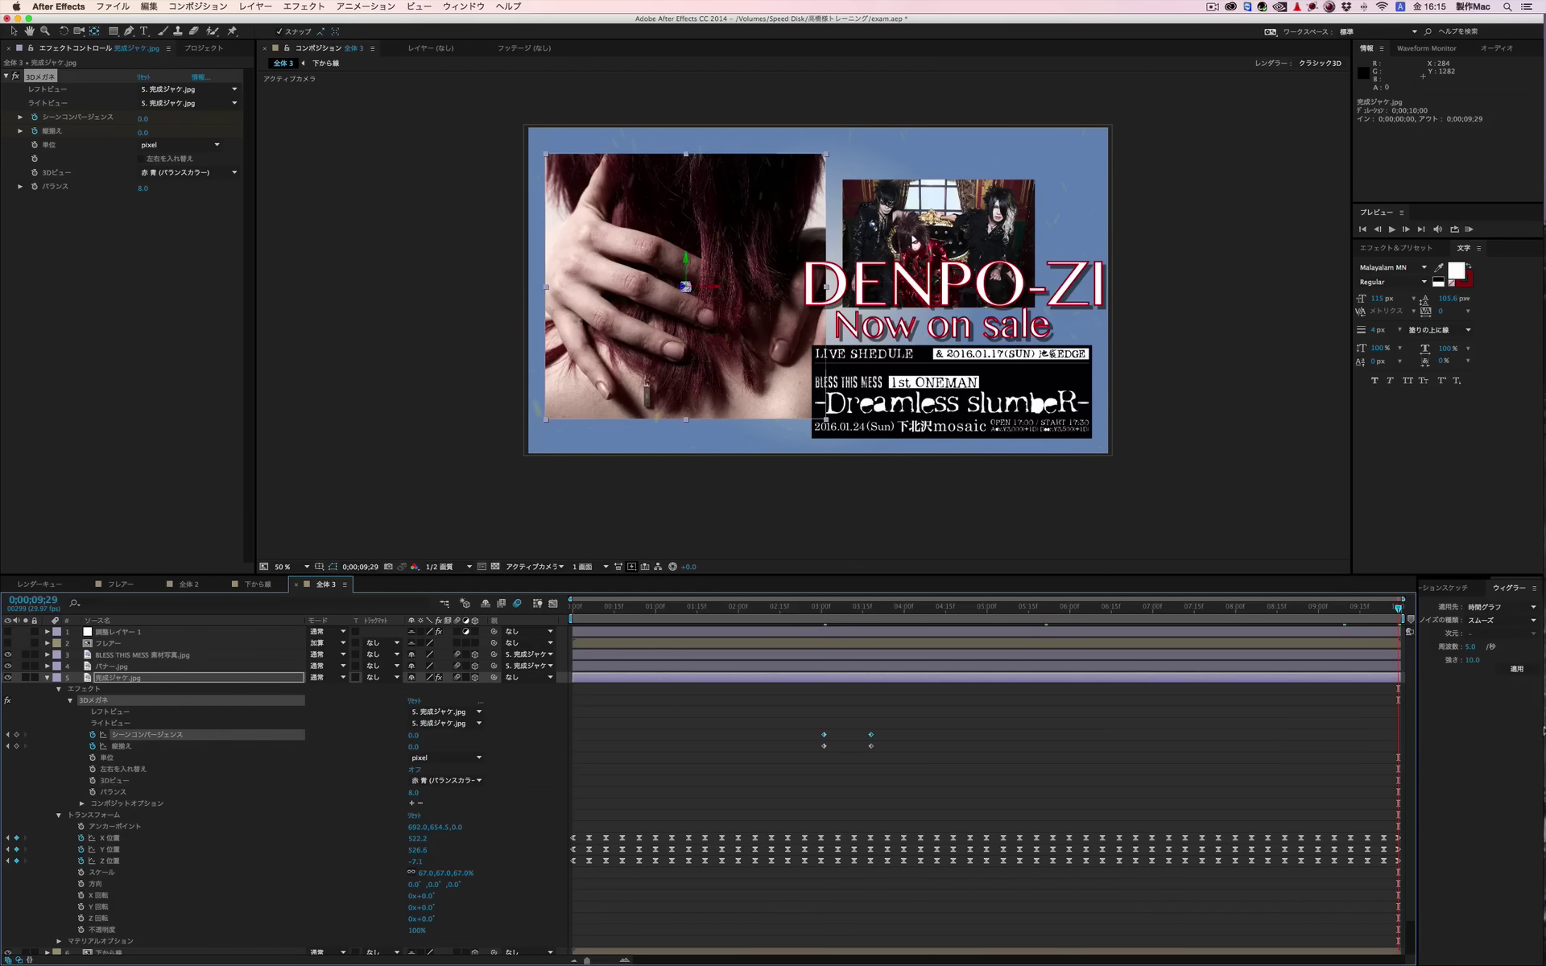
click(1517, 671)
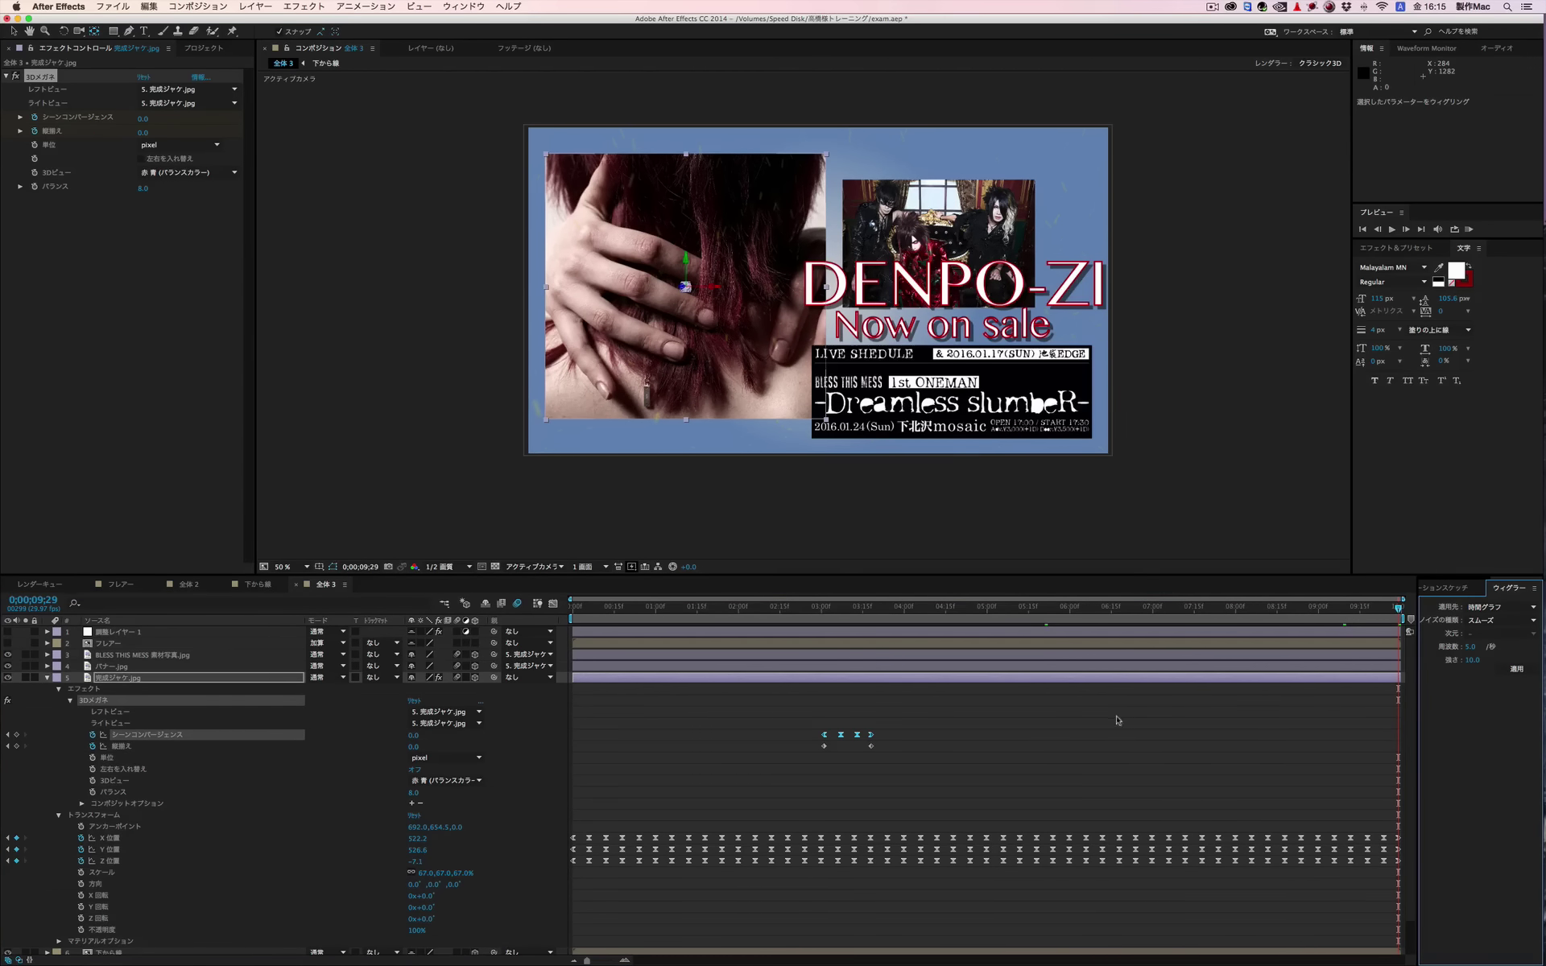
key(super+z)
click(1470, 647)
text(0)
key(Return)
click(1517, 671)
click(272, 749)
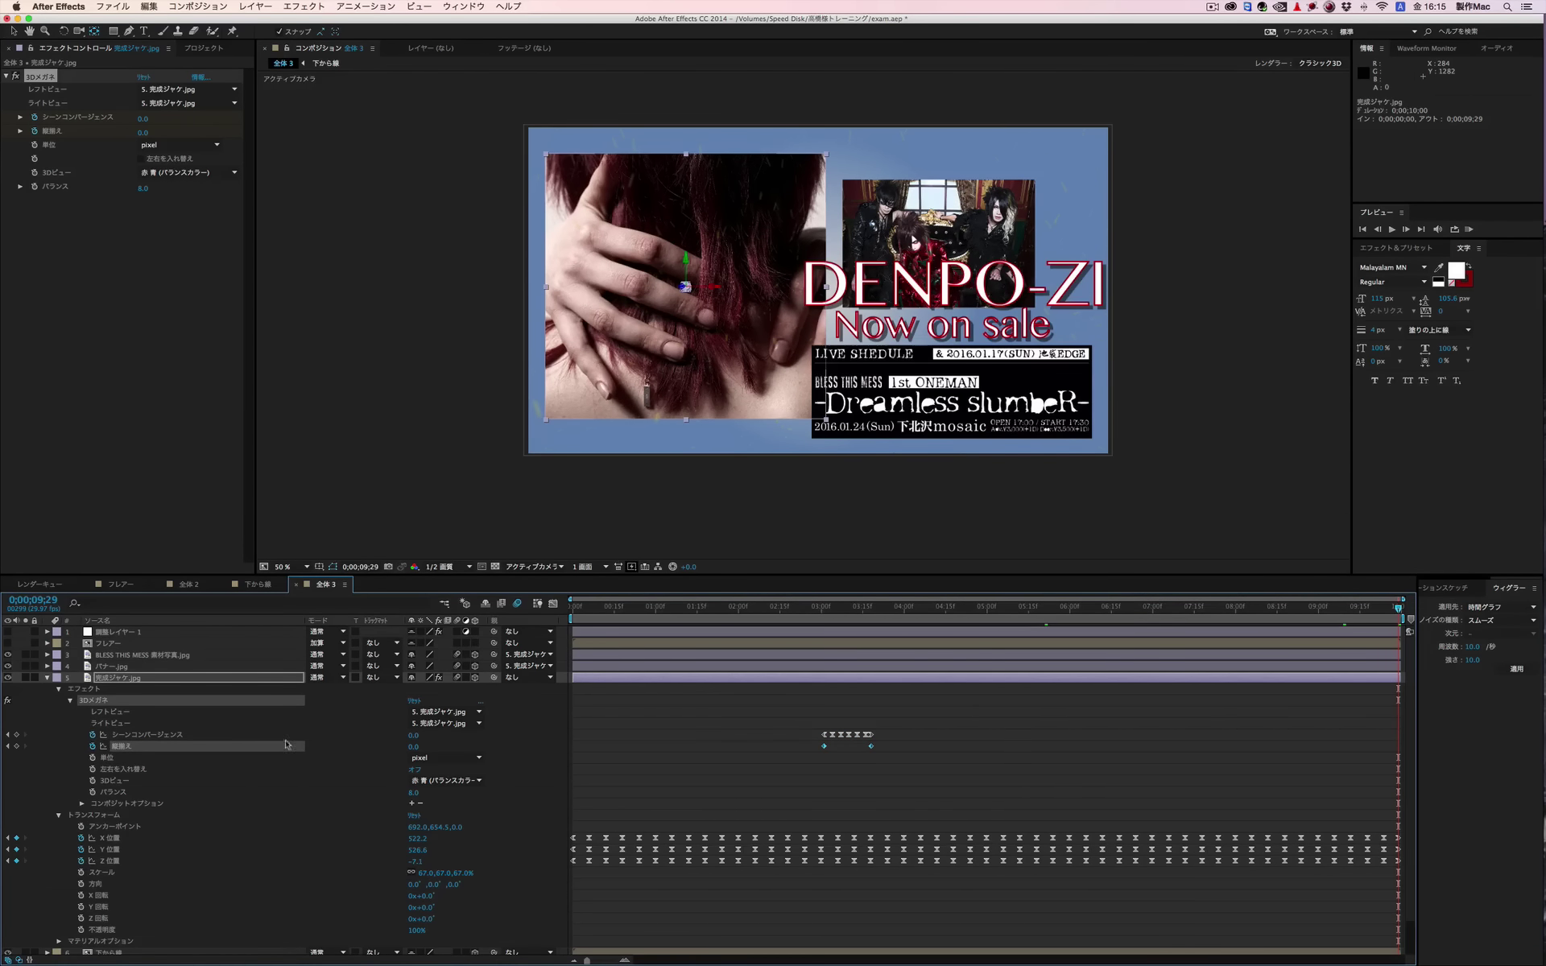
click(1516, 669)
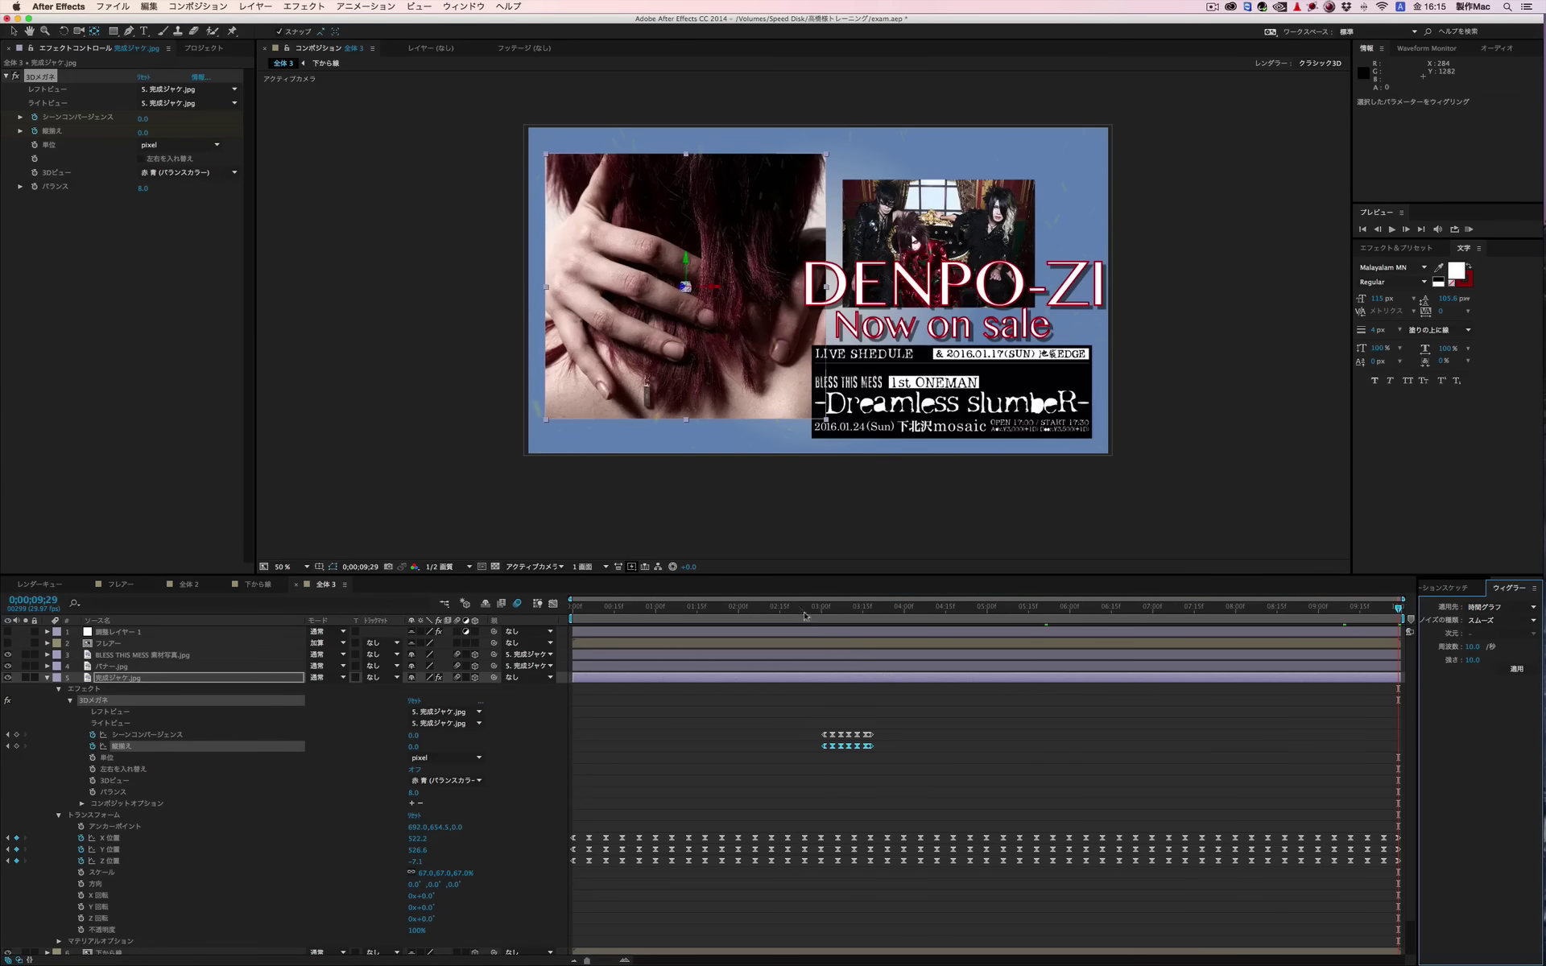
drag(801, 615, 859, 617)
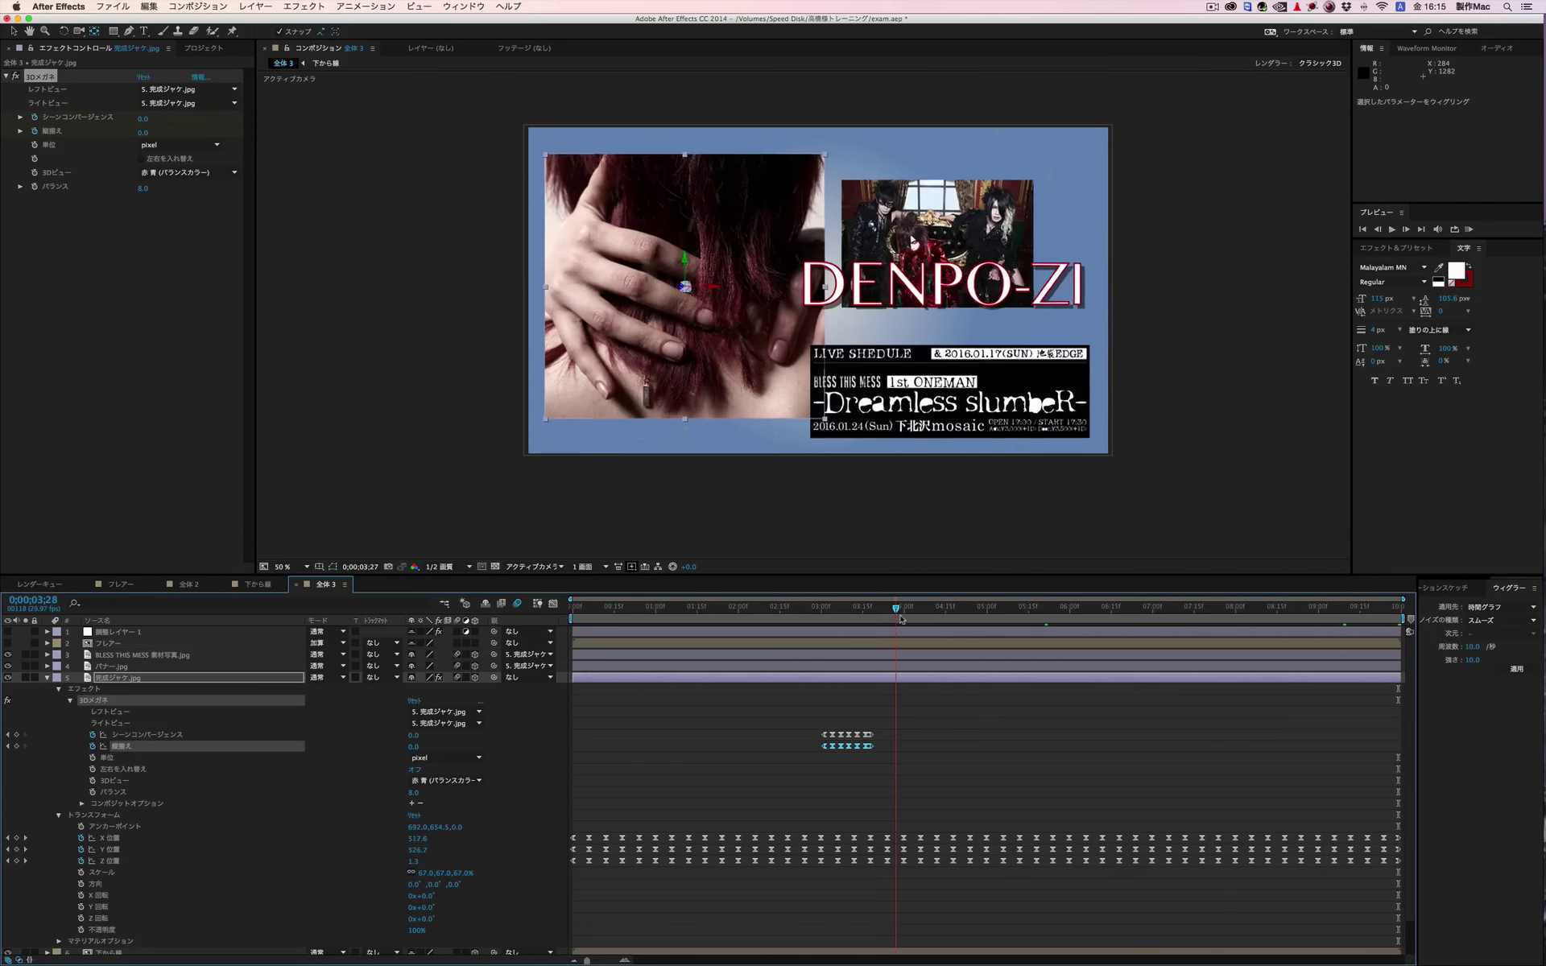
Step: Copy the 3Dメガネ keyframe burst and paste it at 4;26, 5;23 and 7;17, then preview
drag(859, 617, 909, 620)
drag(789, 713, 901, 767)
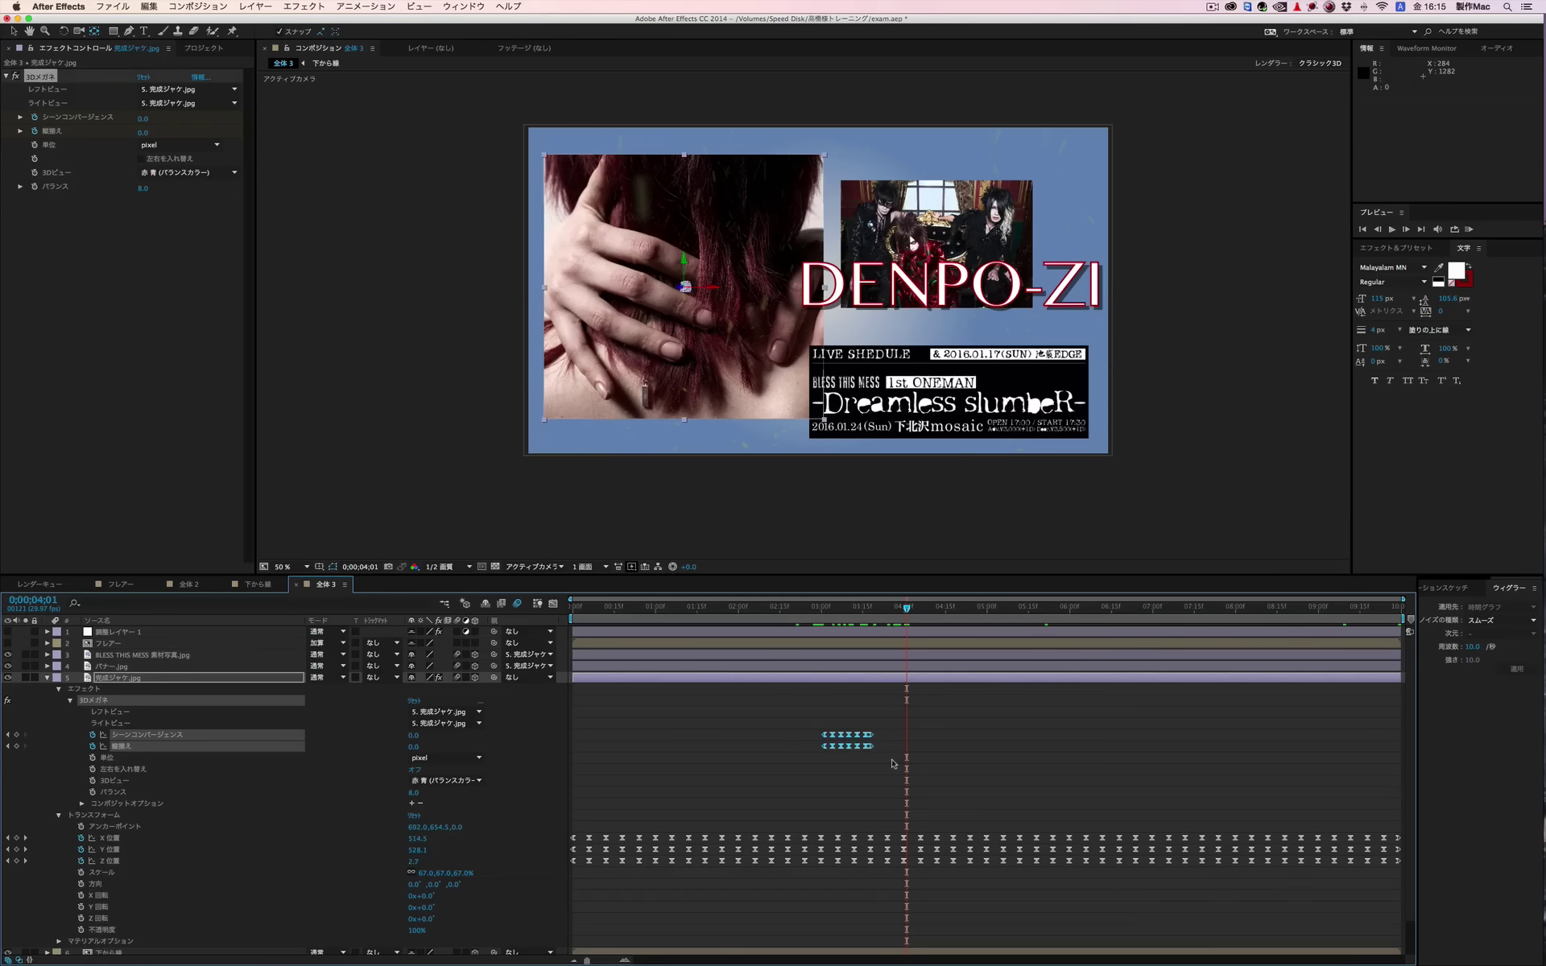
key(super+c)
drag(965, 614, 976, 612)
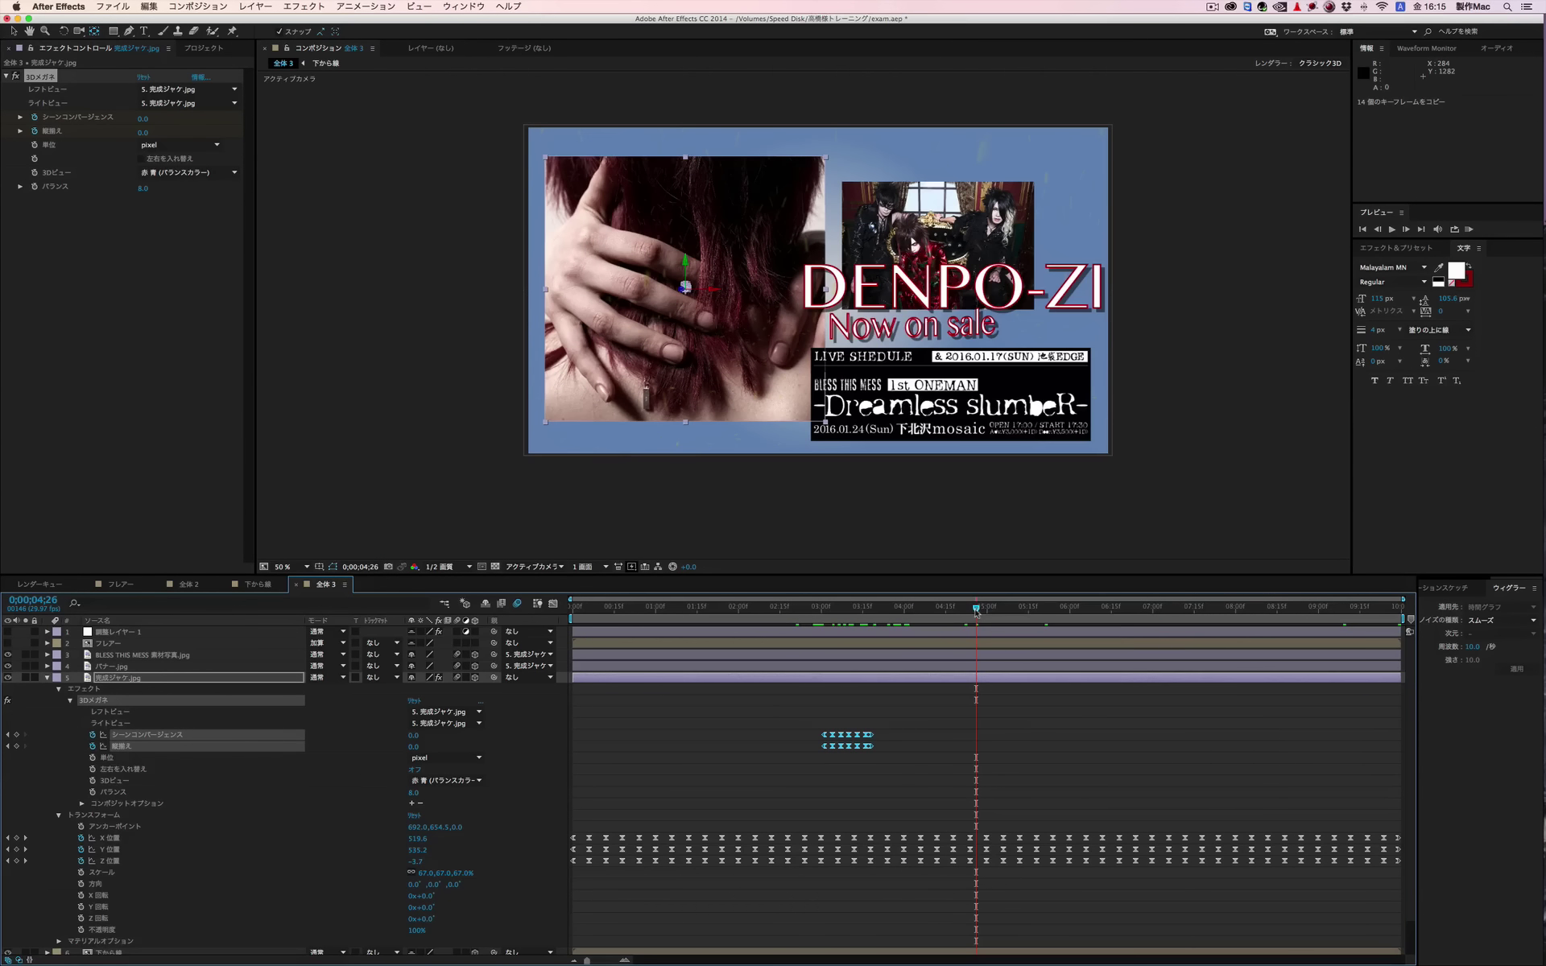
key(super+v)
click(1051, 609)
key(super+v)
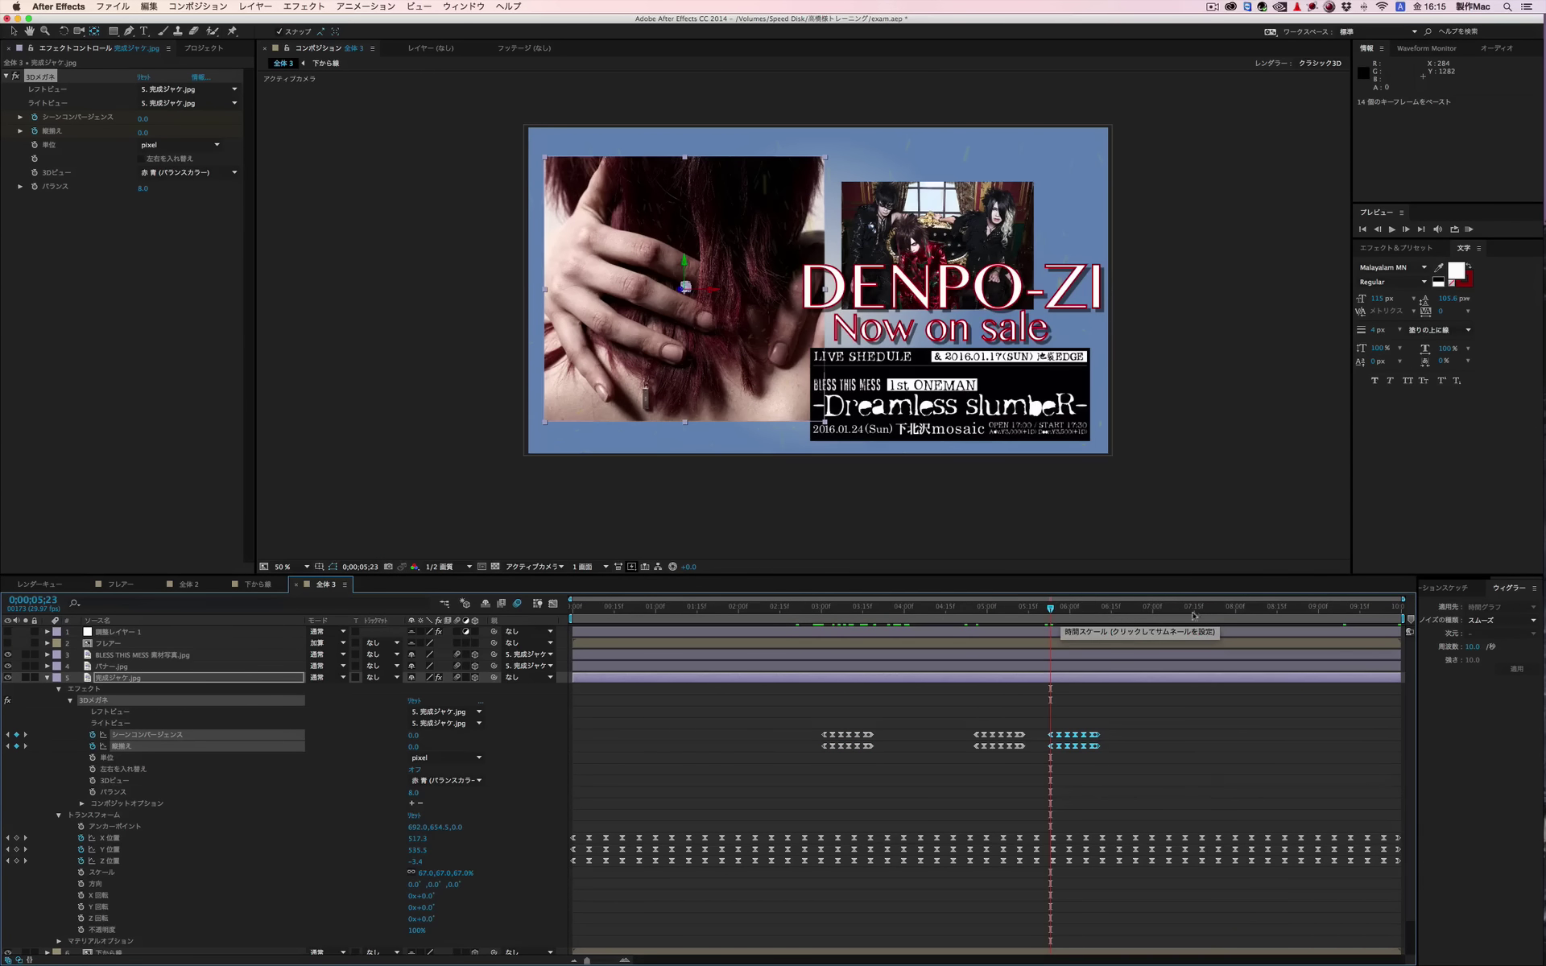
click(1208, 610)
key(super+v)
click(894, 610)
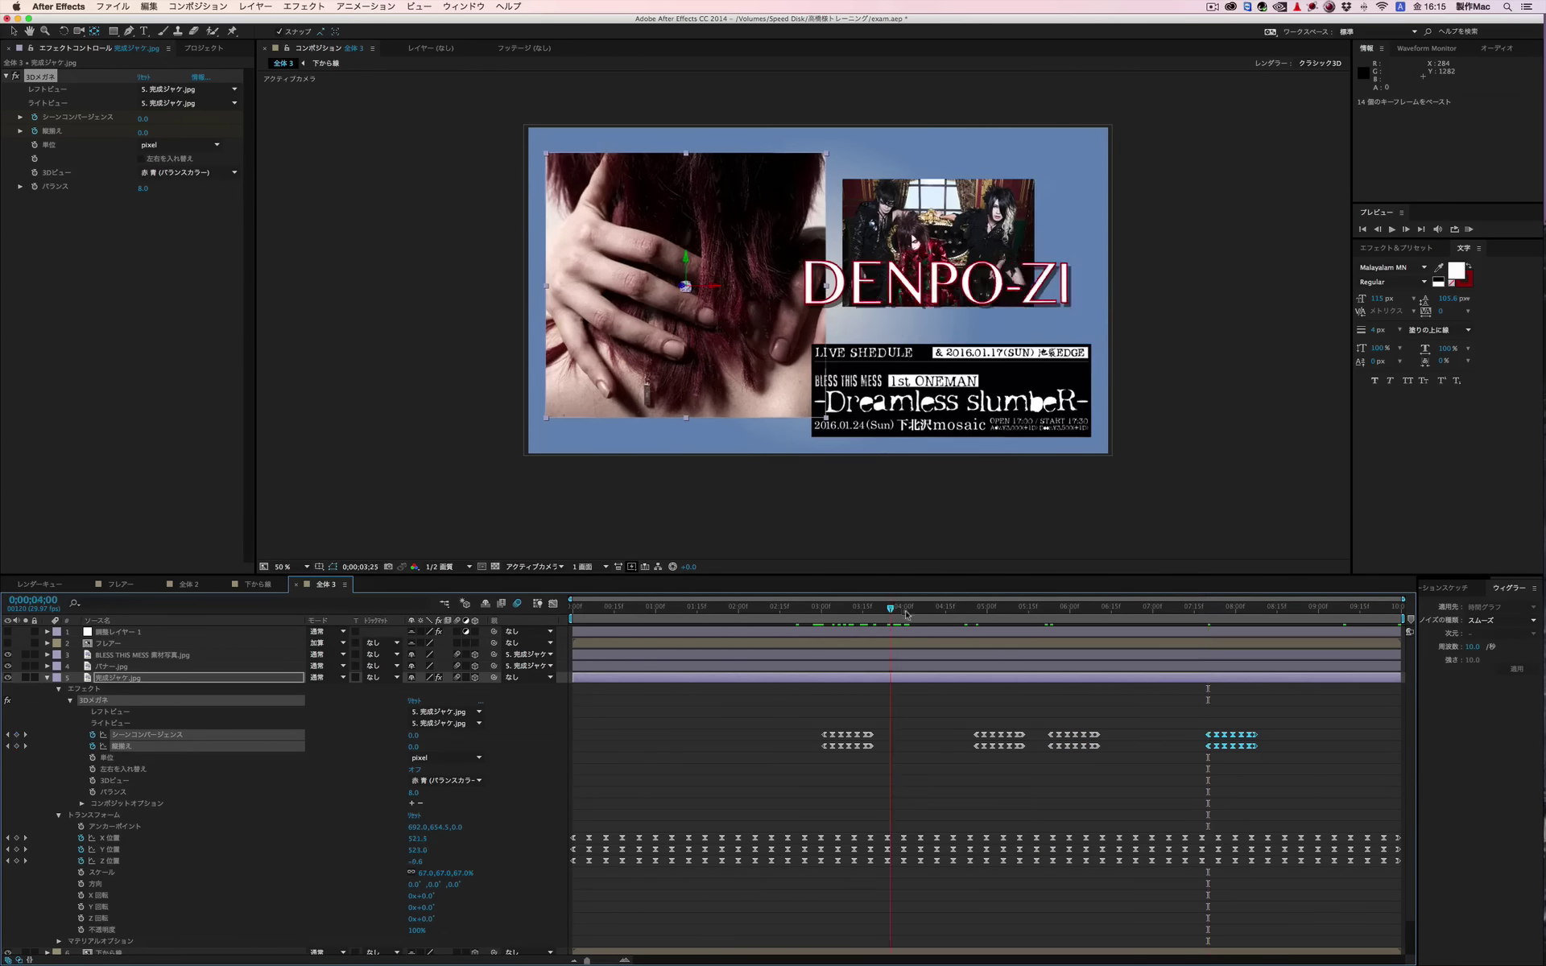
drag(906, 615, 1149, 636)
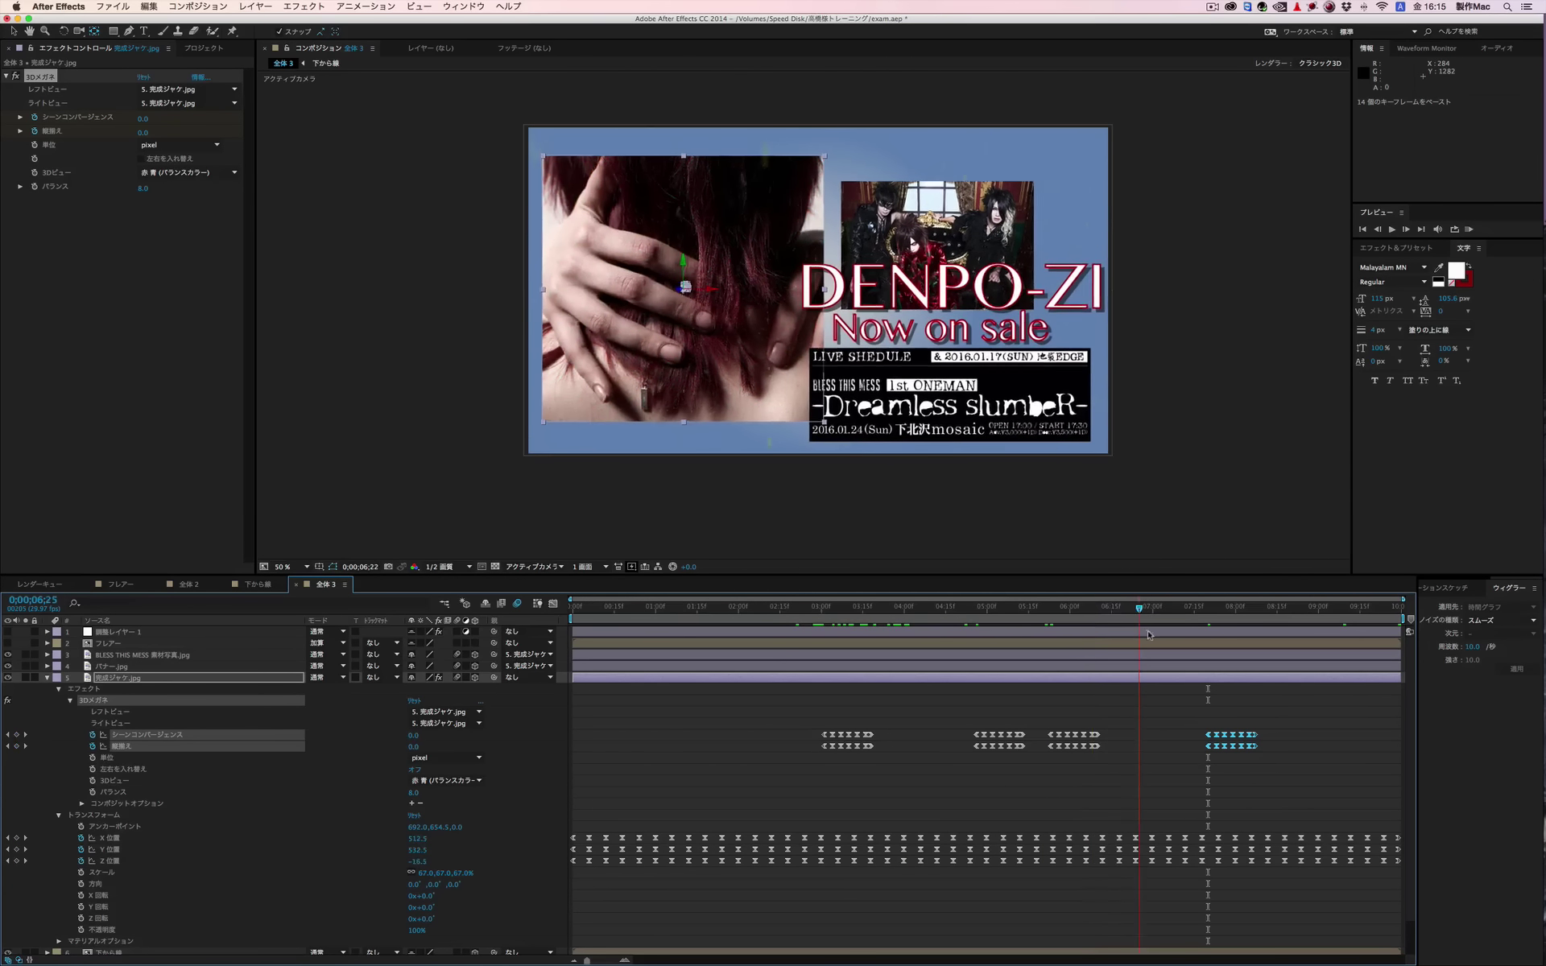
drag(1149, 635, 825, 647)
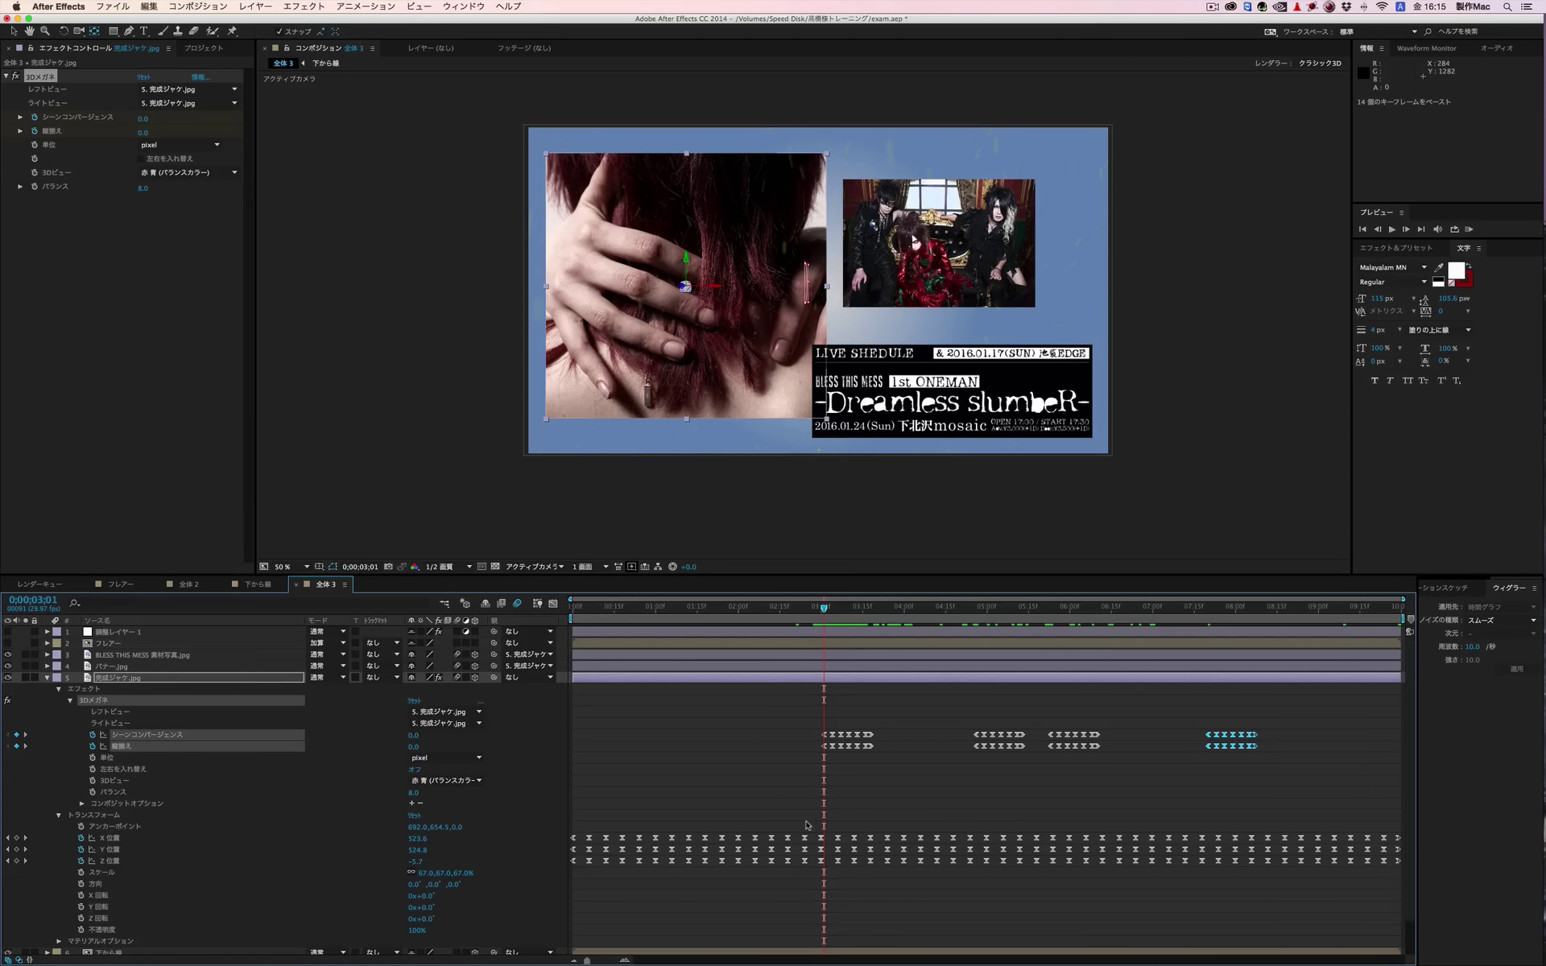
Step: Delete the early X/Y/Z Position keyframes and place the photo just below the frame at 0;00
drag(806, 825, 571, 896)
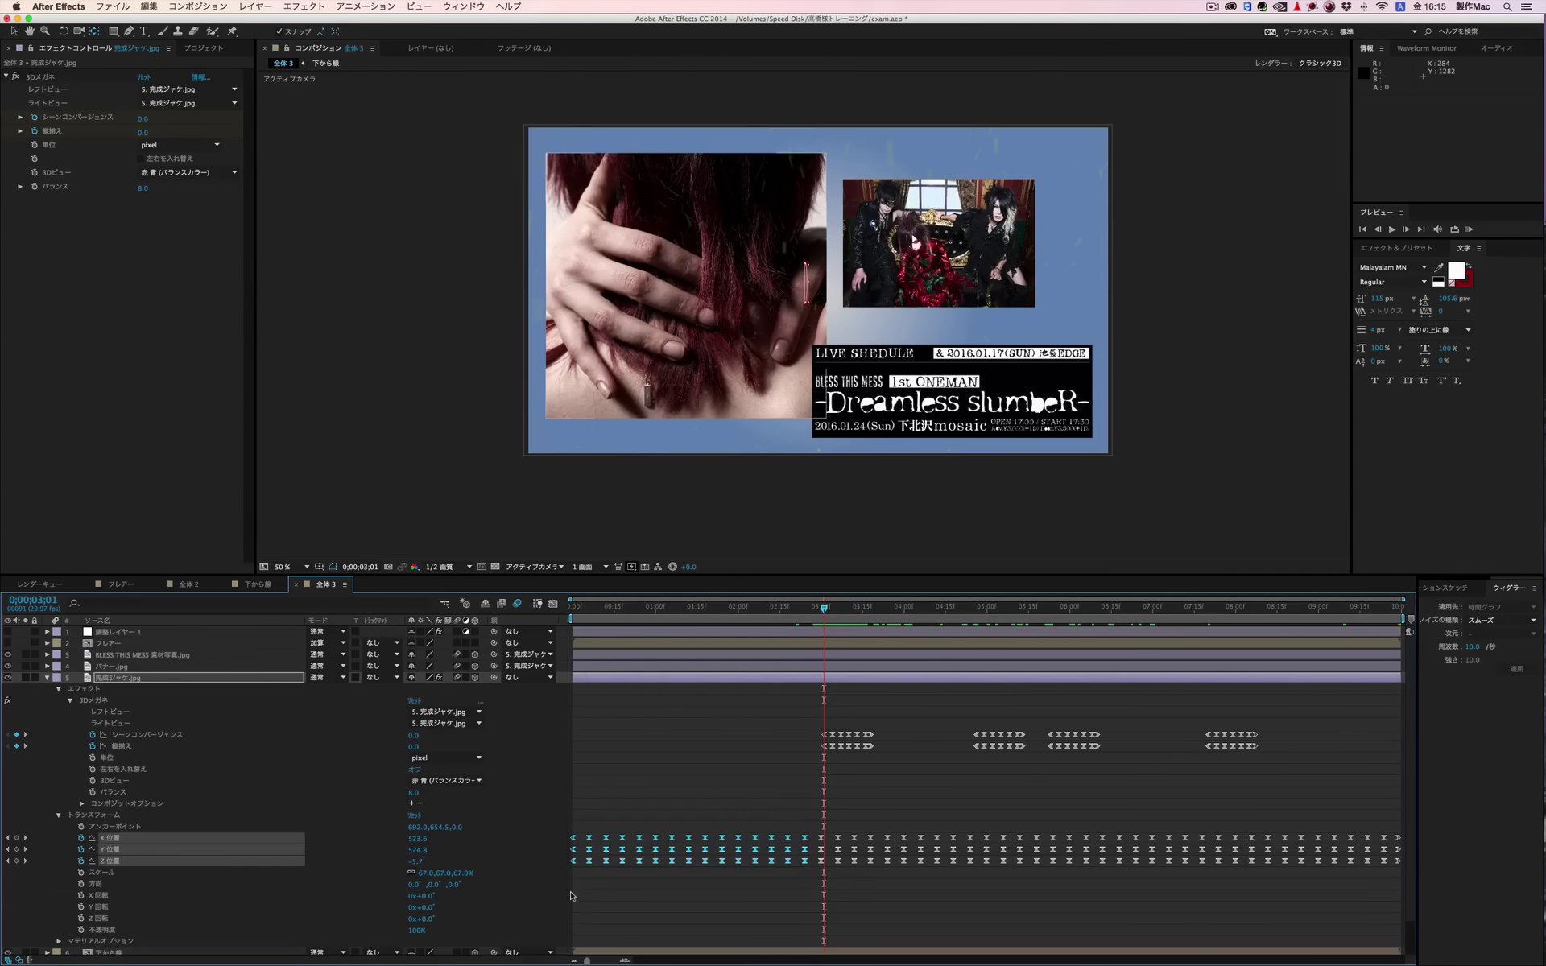
key(Delete)
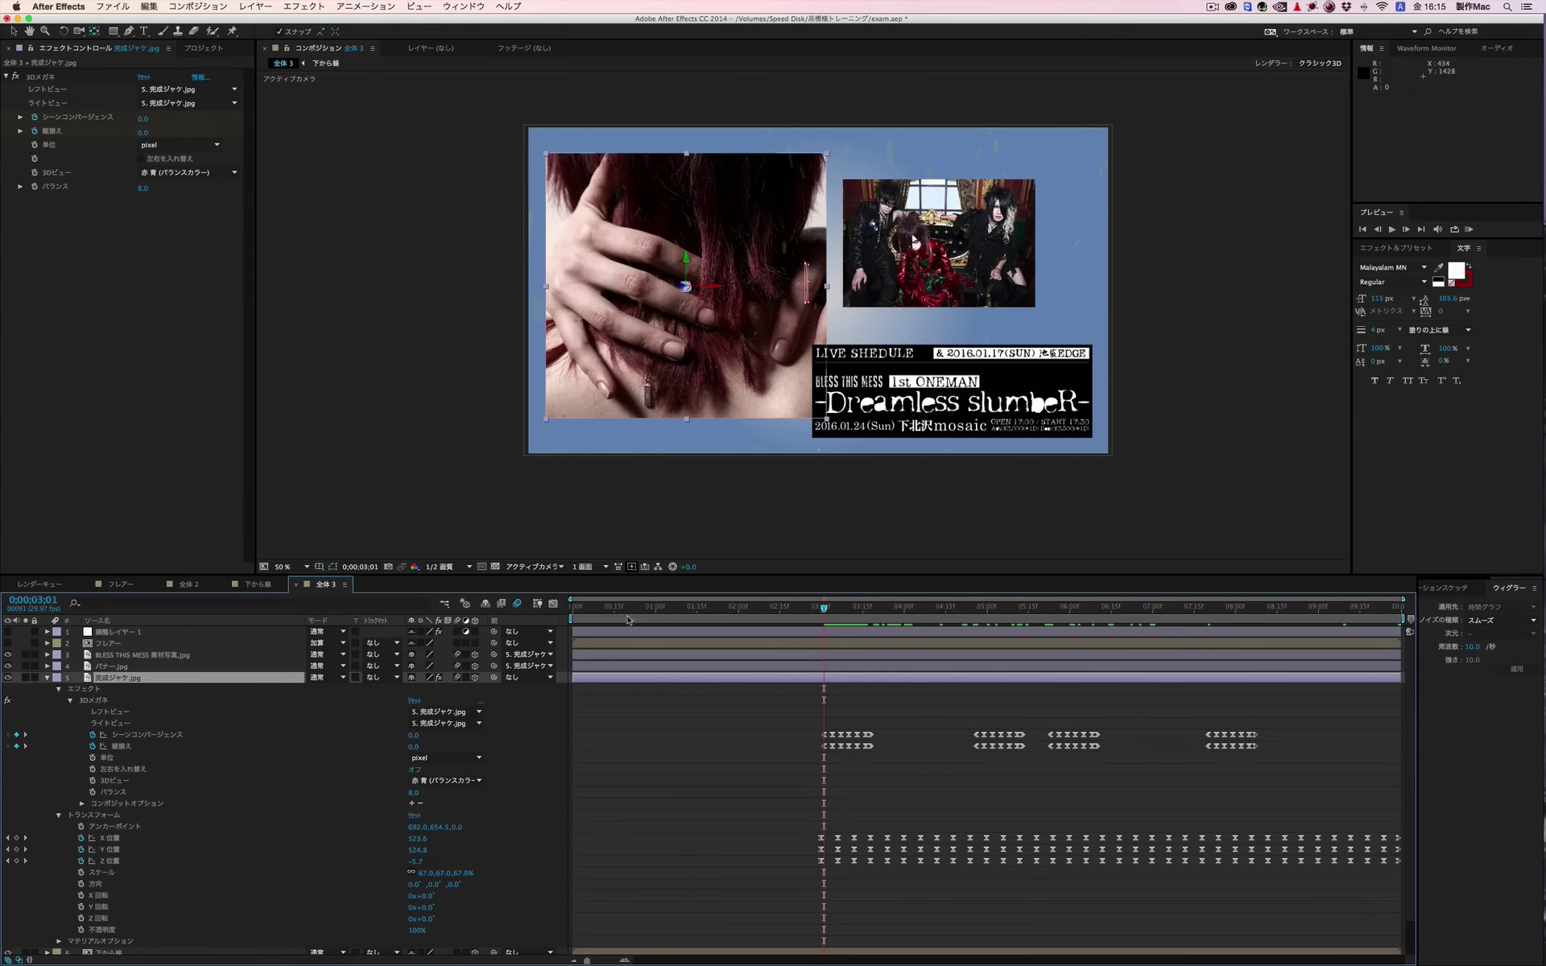
drag(623, 616, 564, 619)
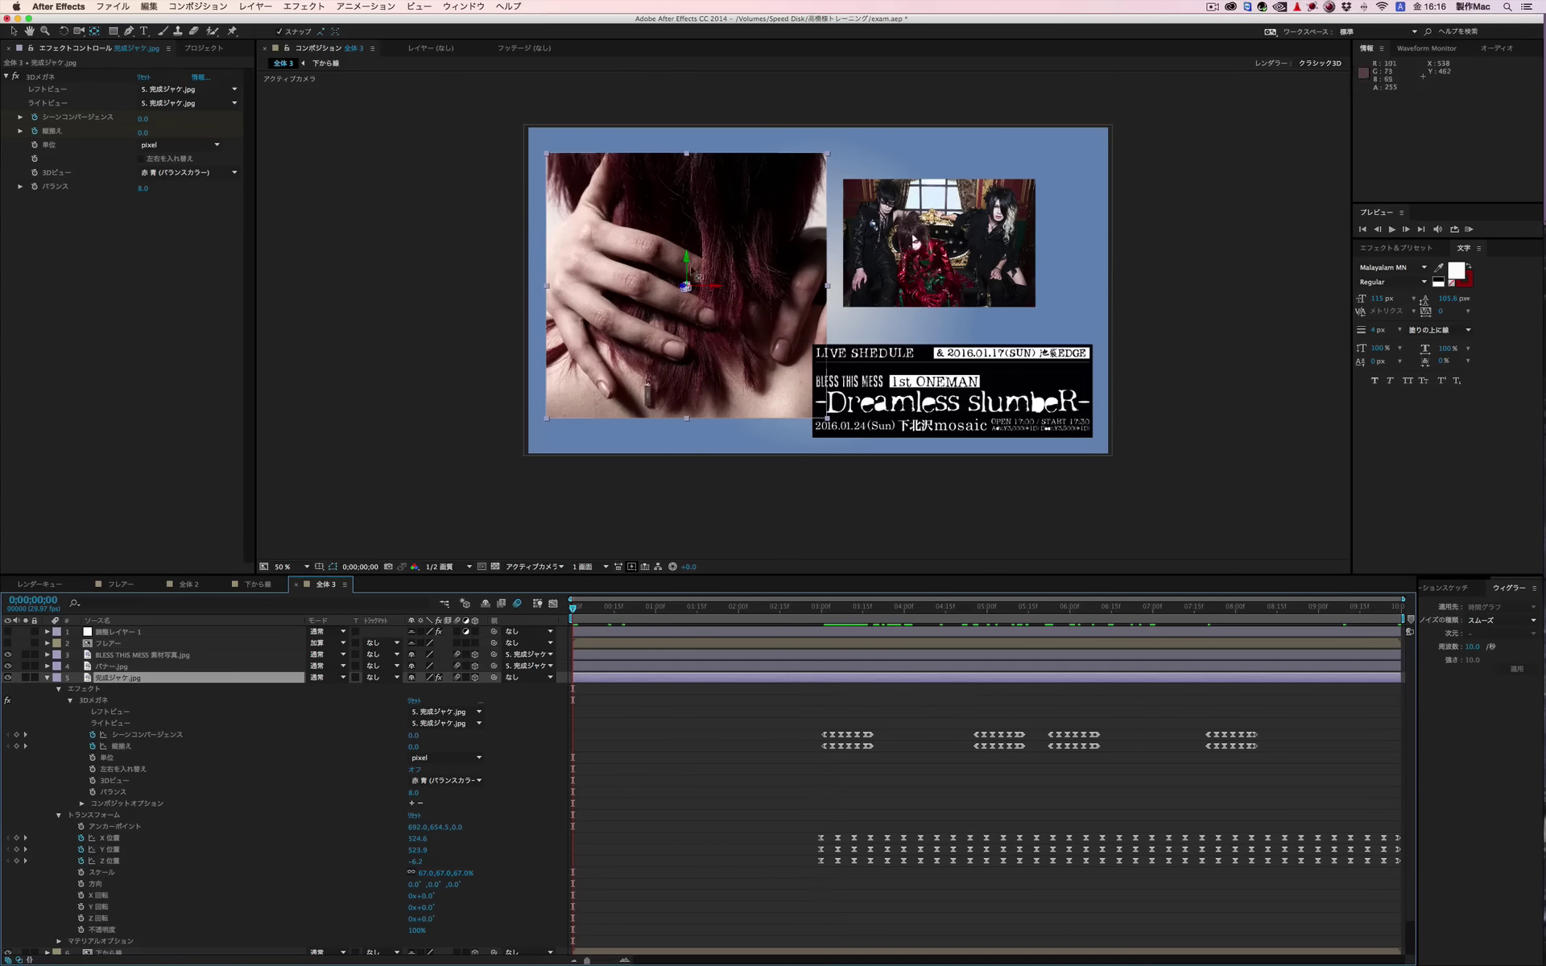
click(13, 33)
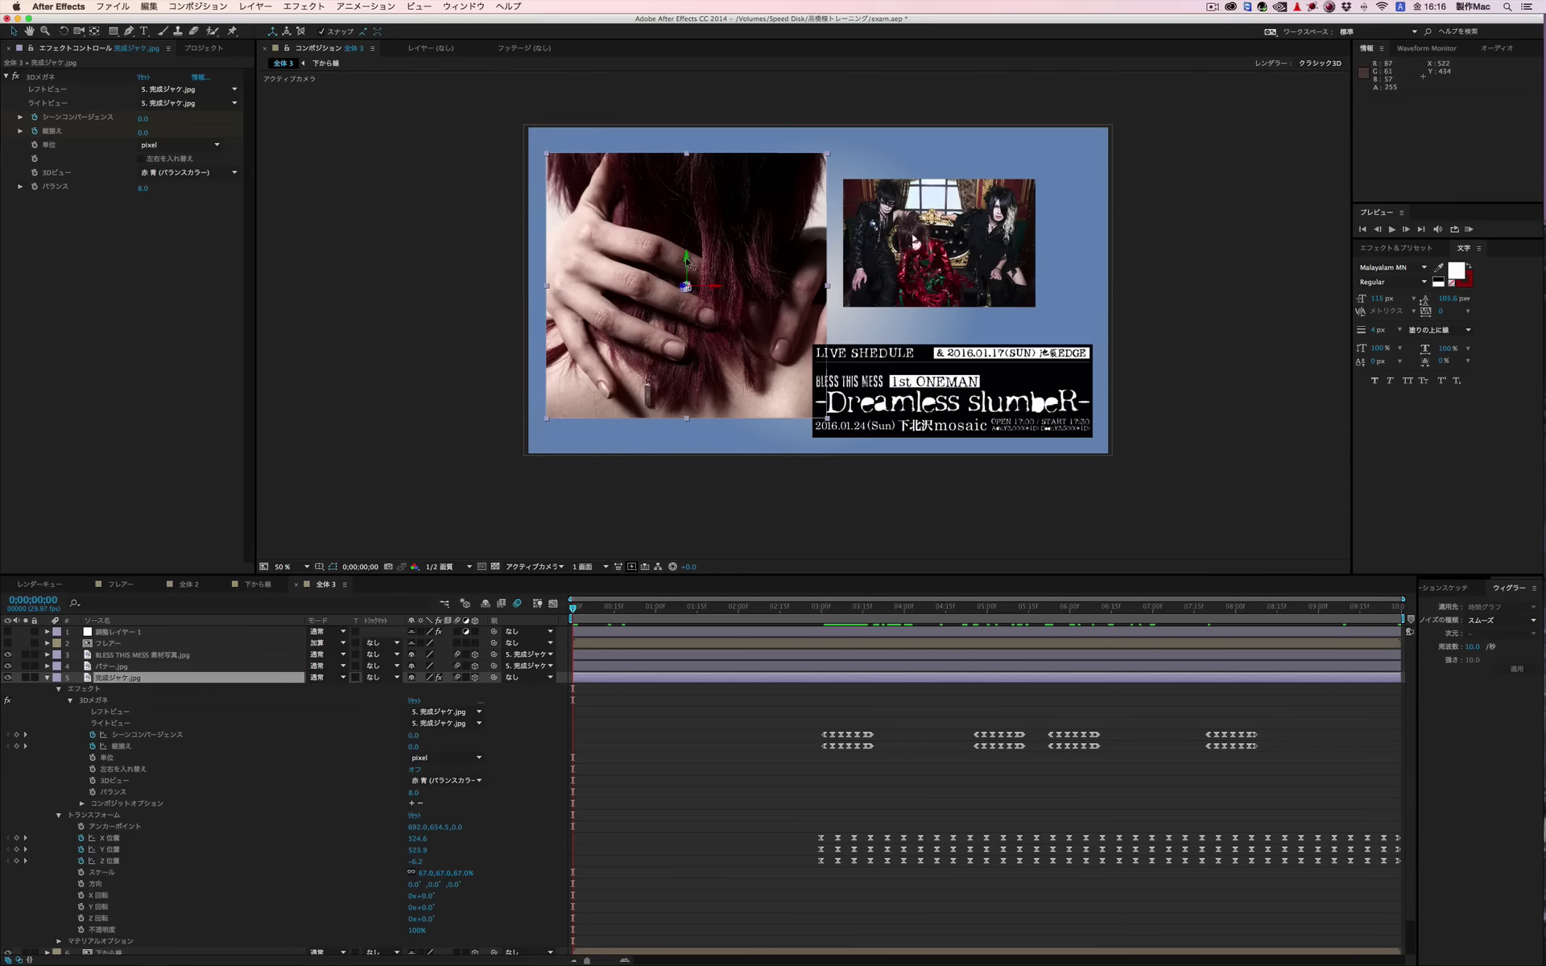
mouse_move(692, 258)
mouse_down()
mouse_move(691, 533)
mouse_move(683, 445)
mouse_up()
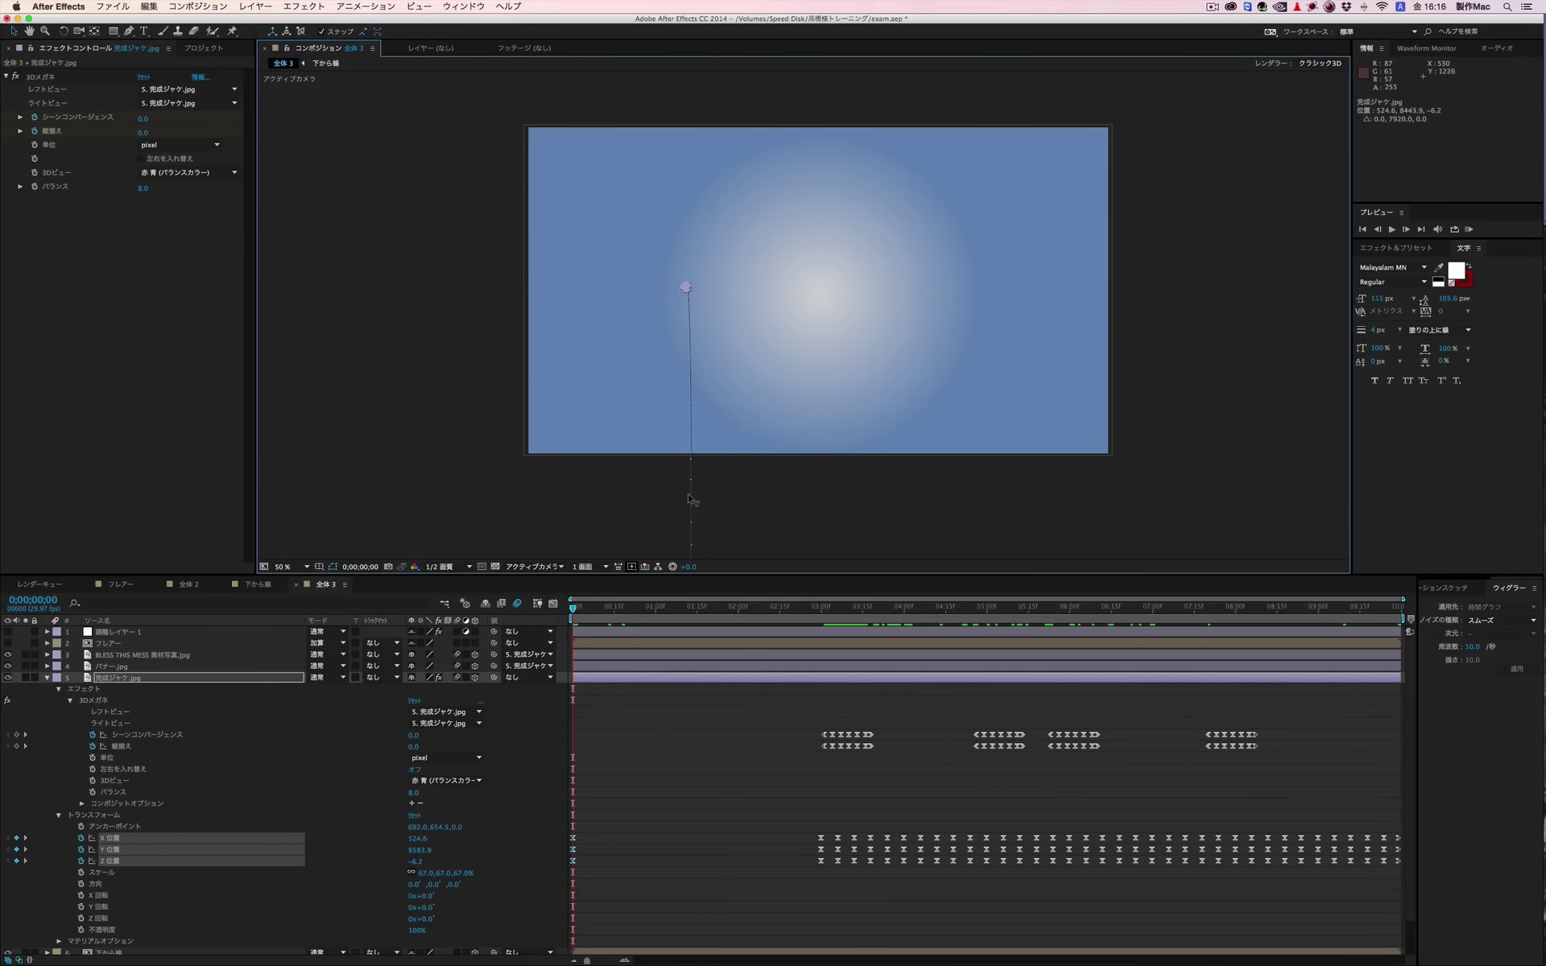
mouse_move(686, 331)
mouse_down()
mouse_move(686, 258)
mouse_move(685, 286)
mouse_up()
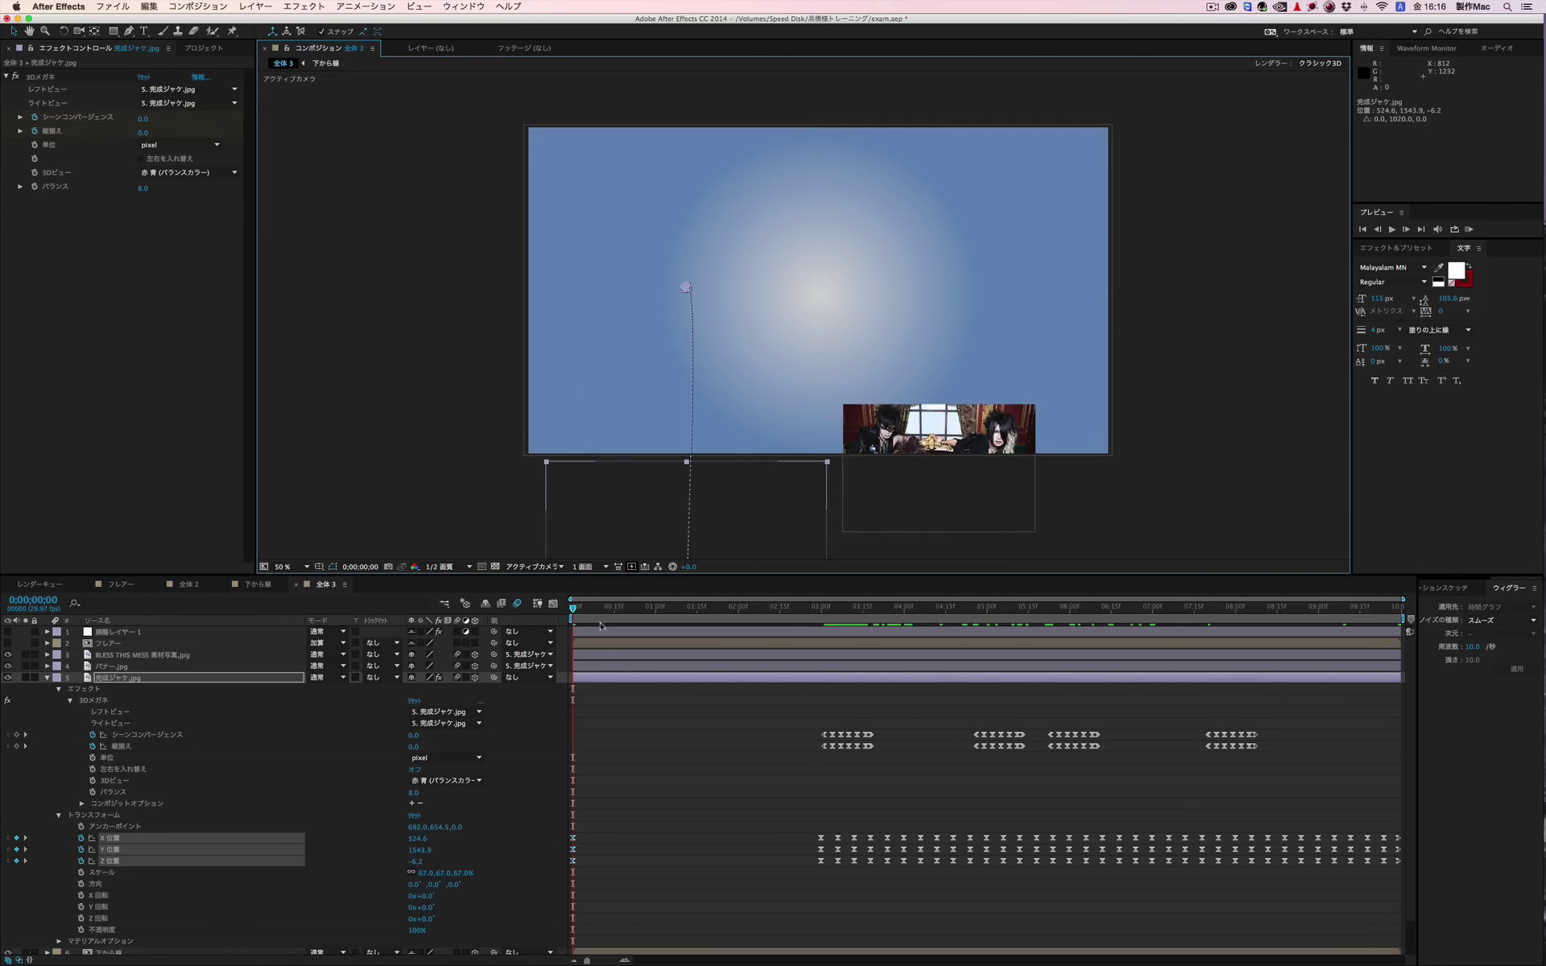
key(space)
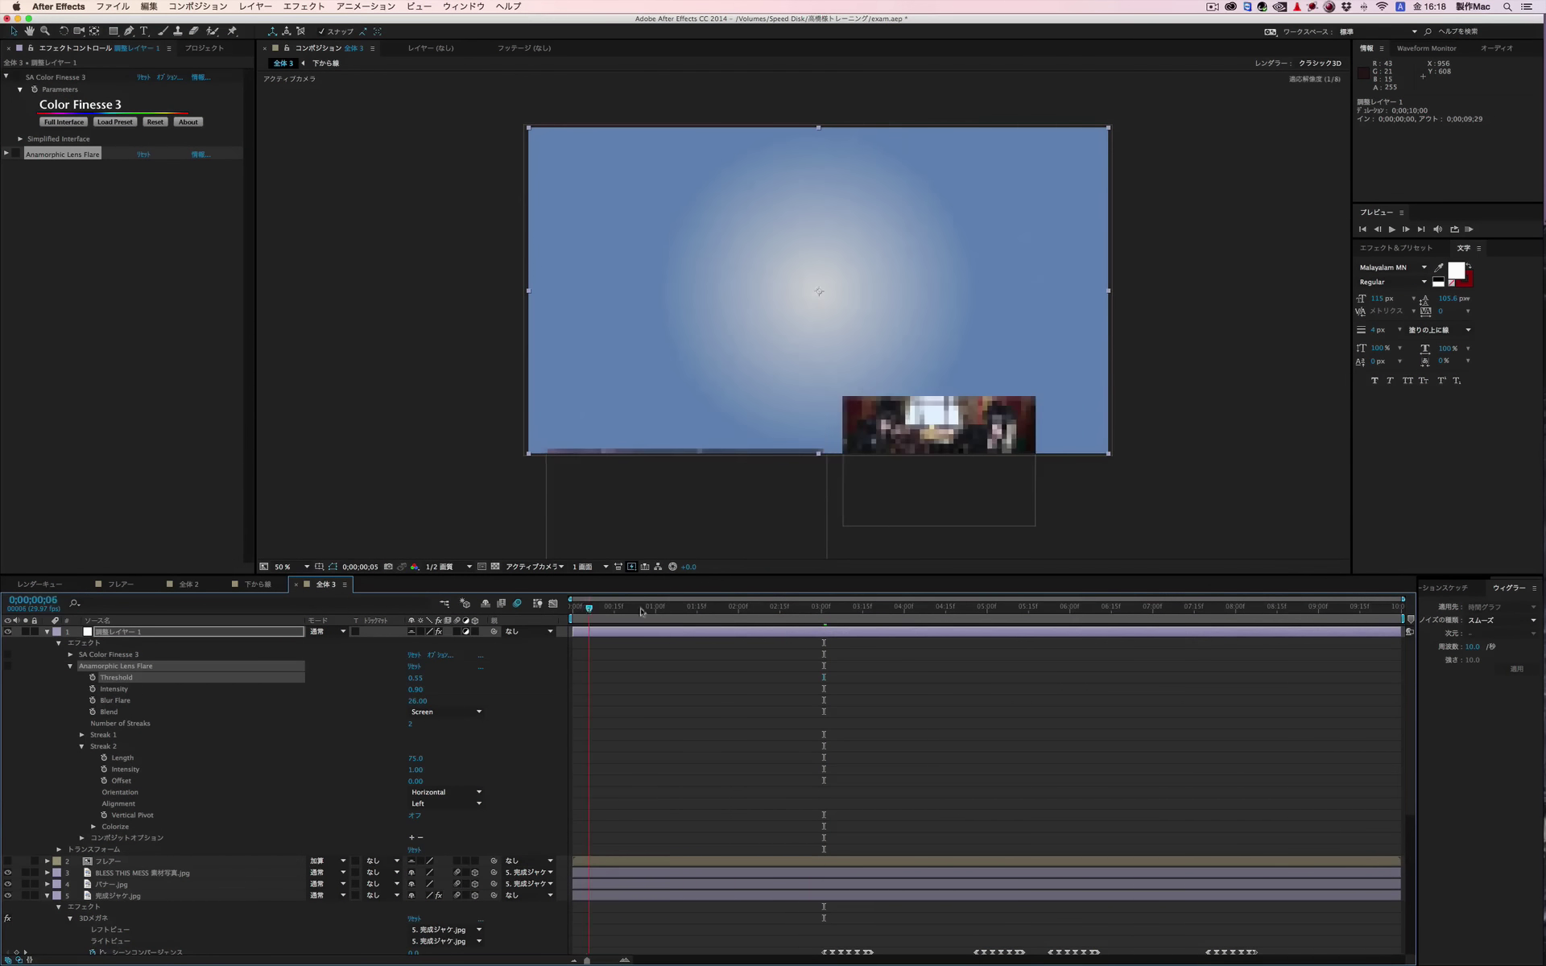
Step: At about 3;19, turn the SA Color Finesse 3 effect back on in Effect Controls
drag(844, 612, 881, 612)
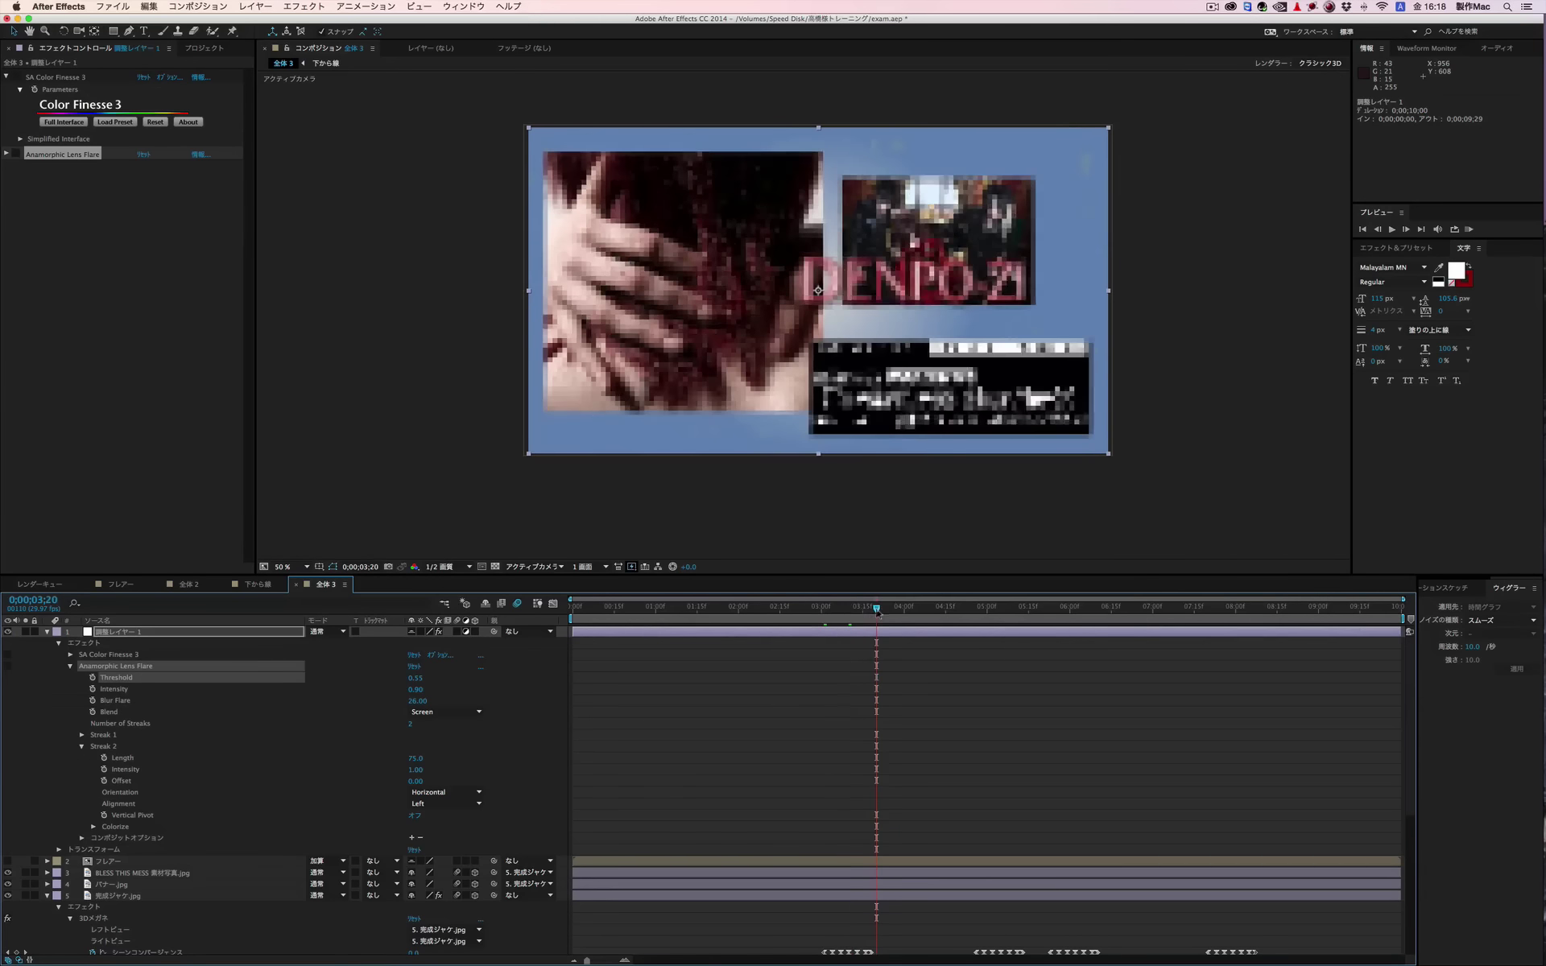
click(34, 77)
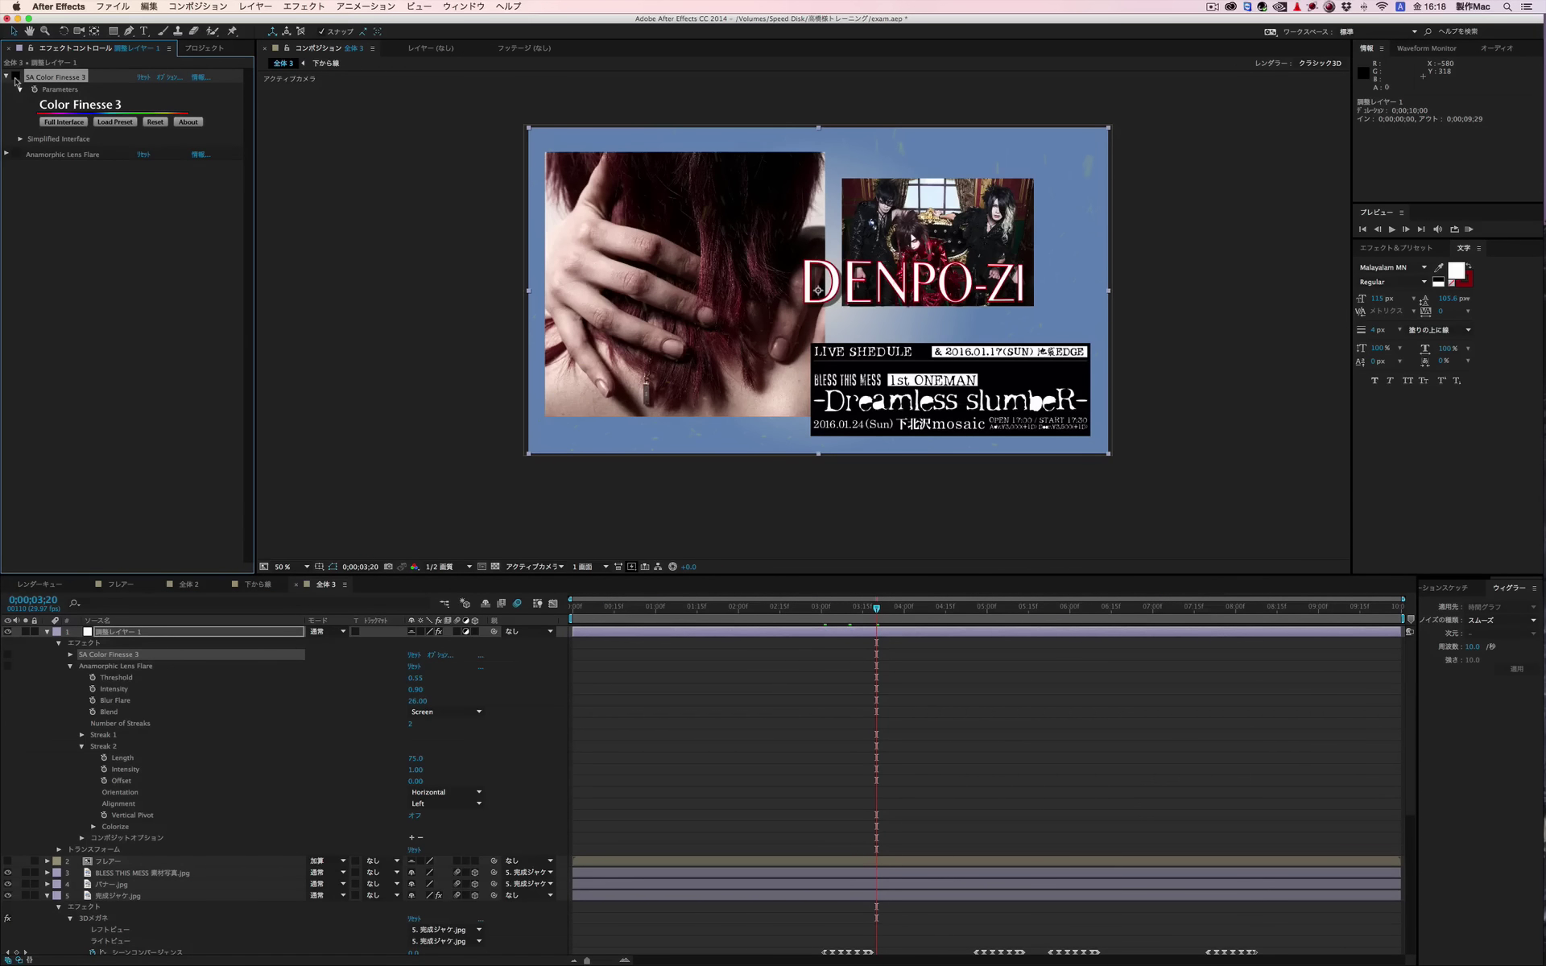
click(16, 78)
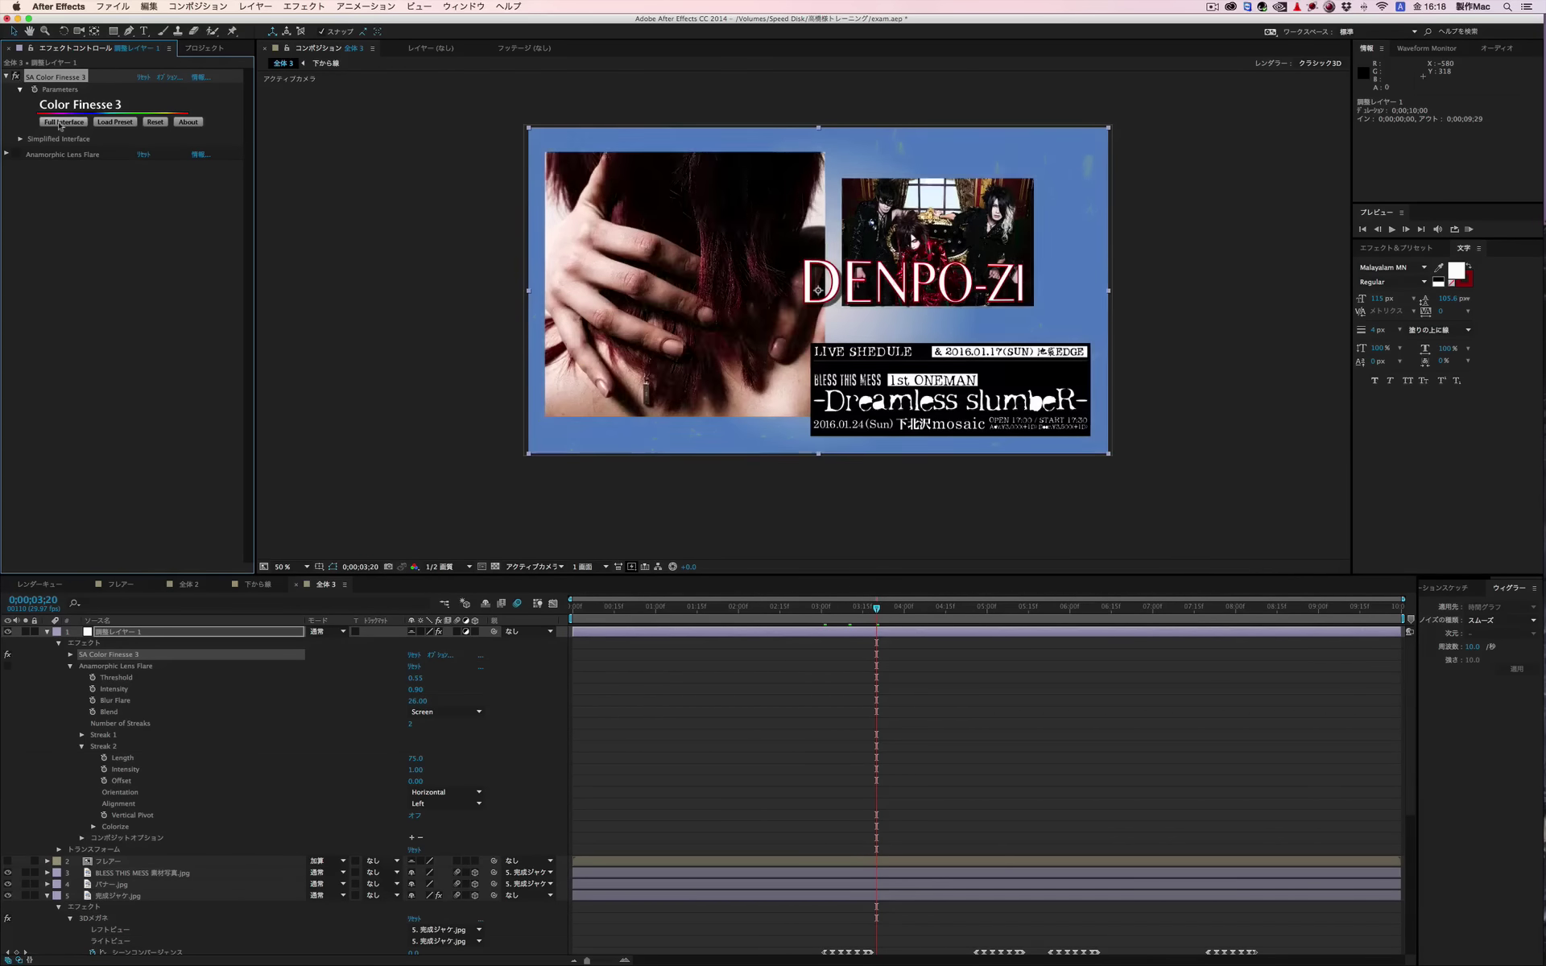
Step: Open Color Finesse's full interface at Gallery > Settings Presets (System) > 35mm Filmstocks > Eastman Kodak
click(63, 122)
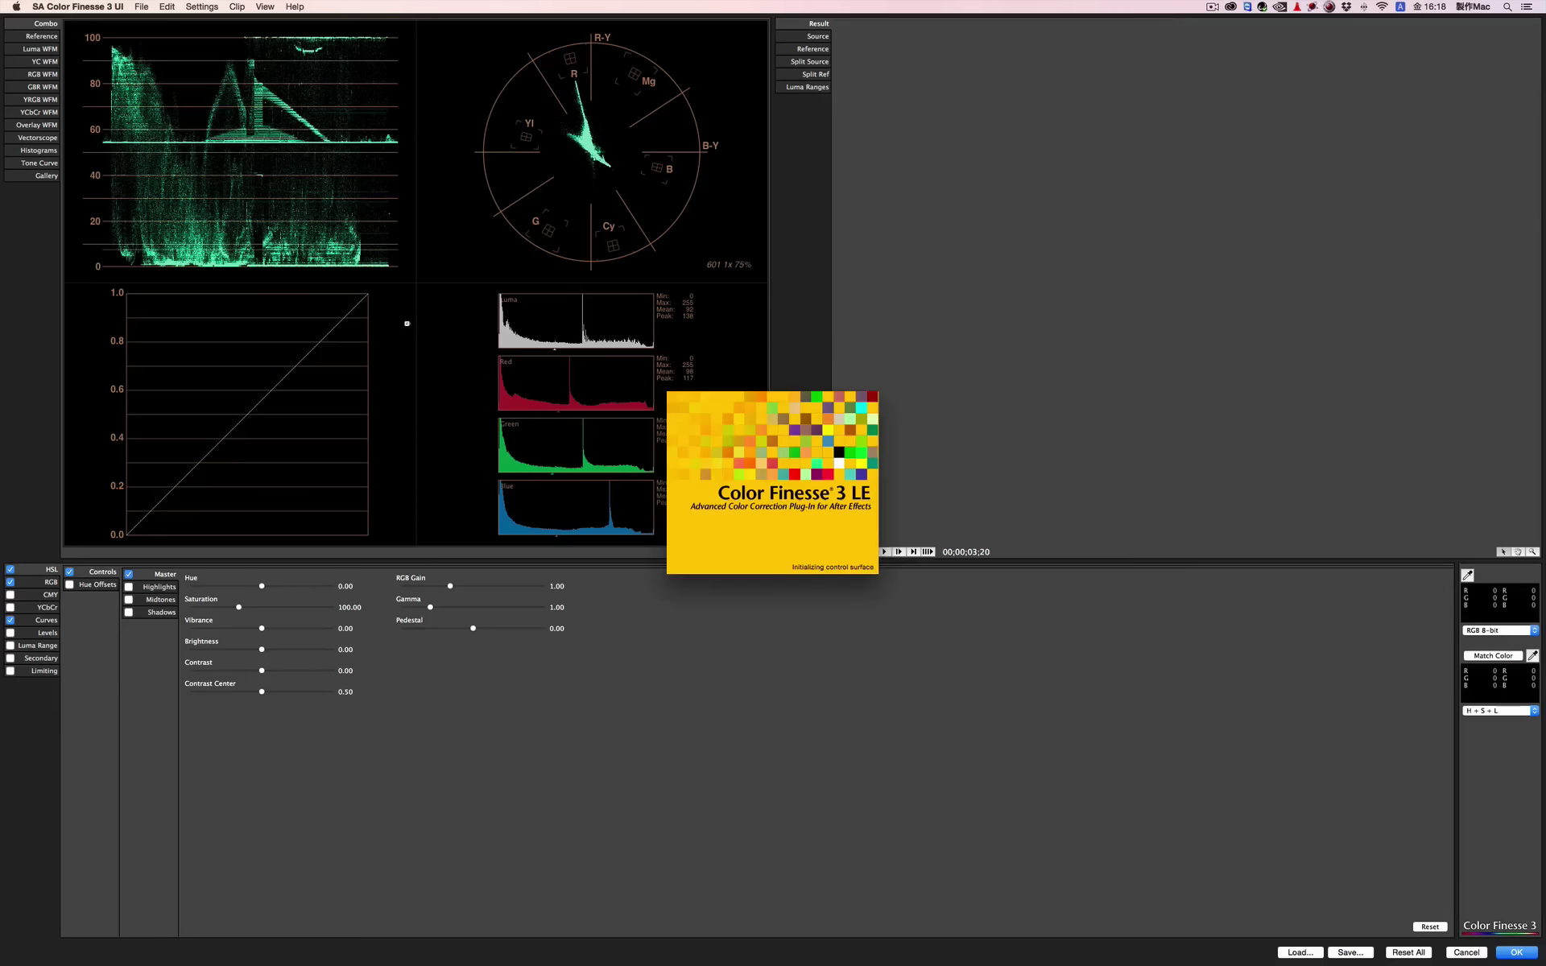
click(46, 177)
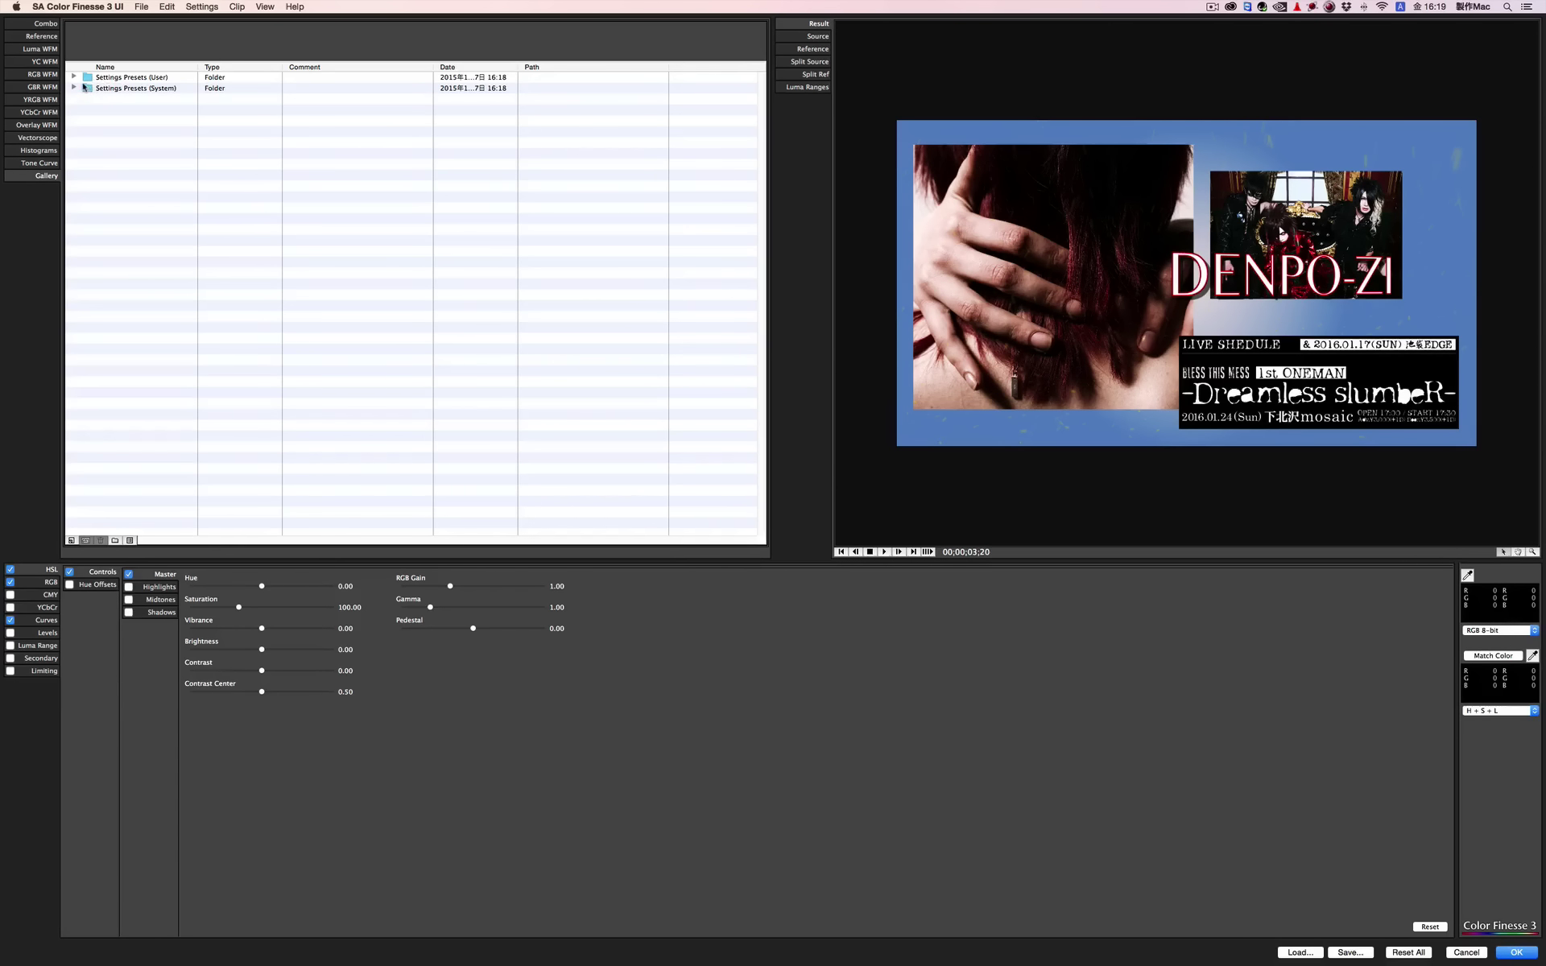
click(73, 88)
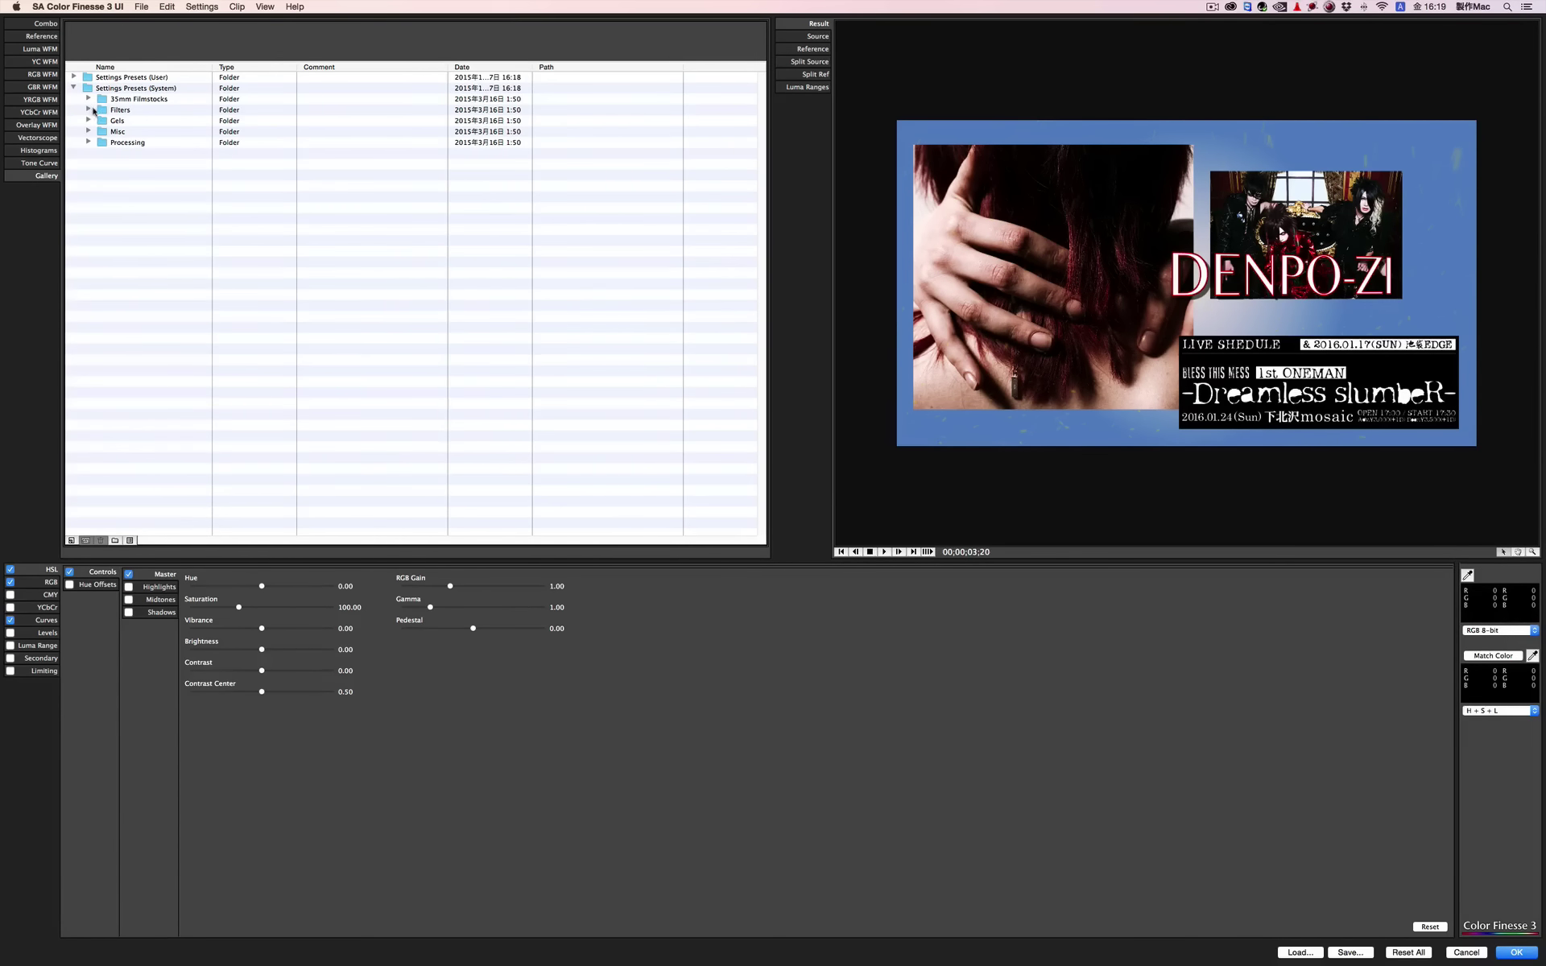
click(88, 100)
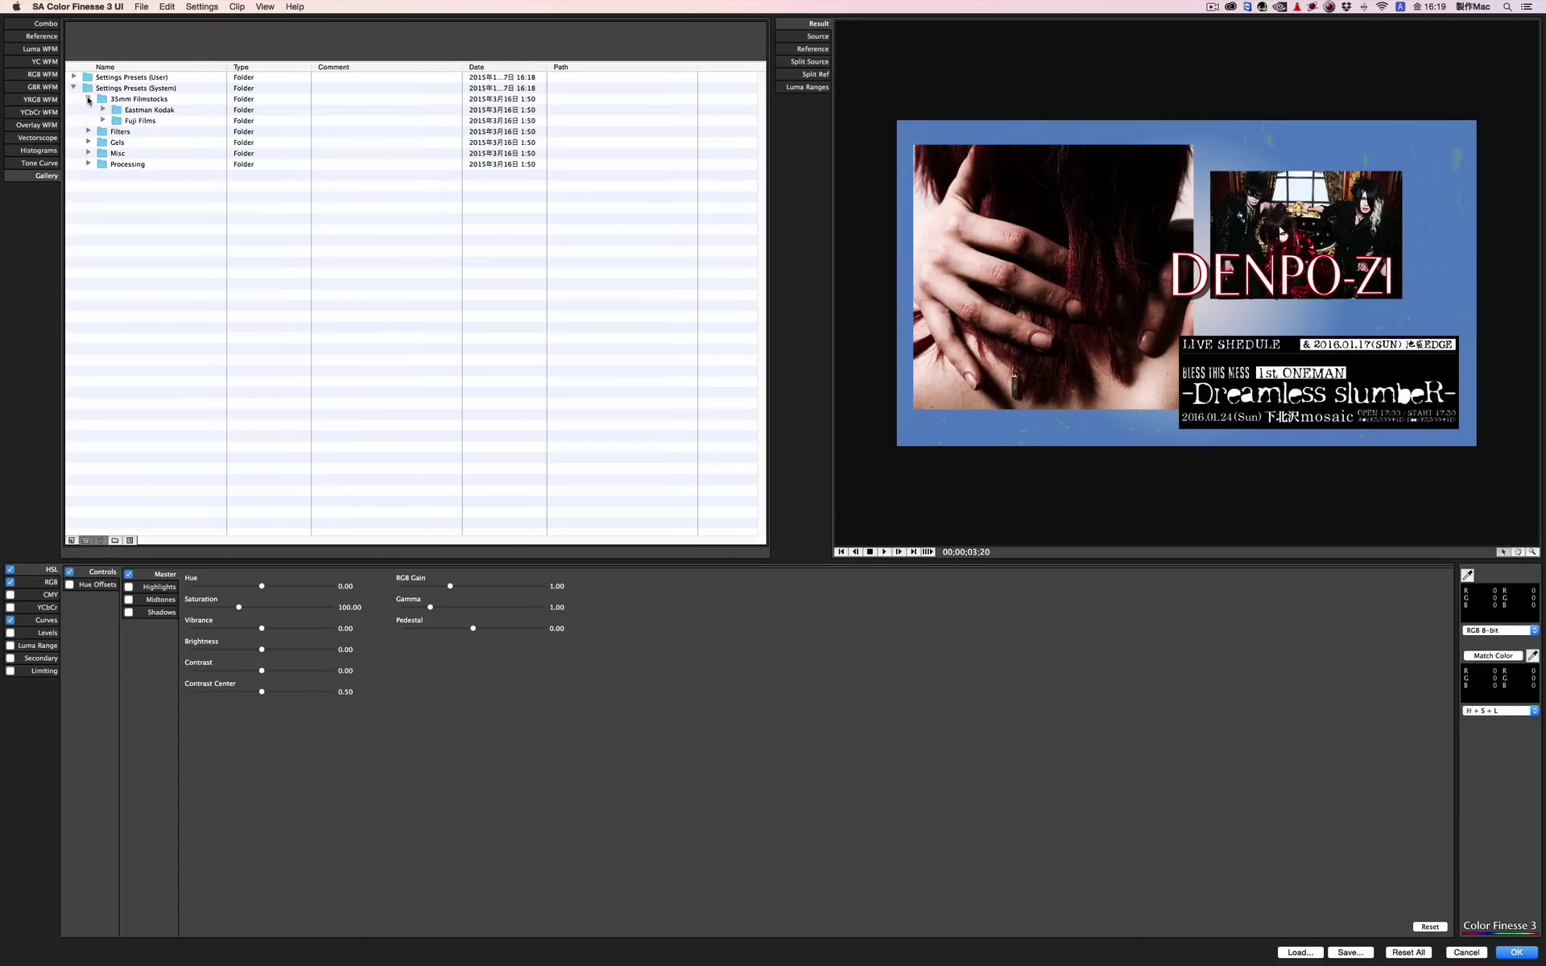
click(103, 111)
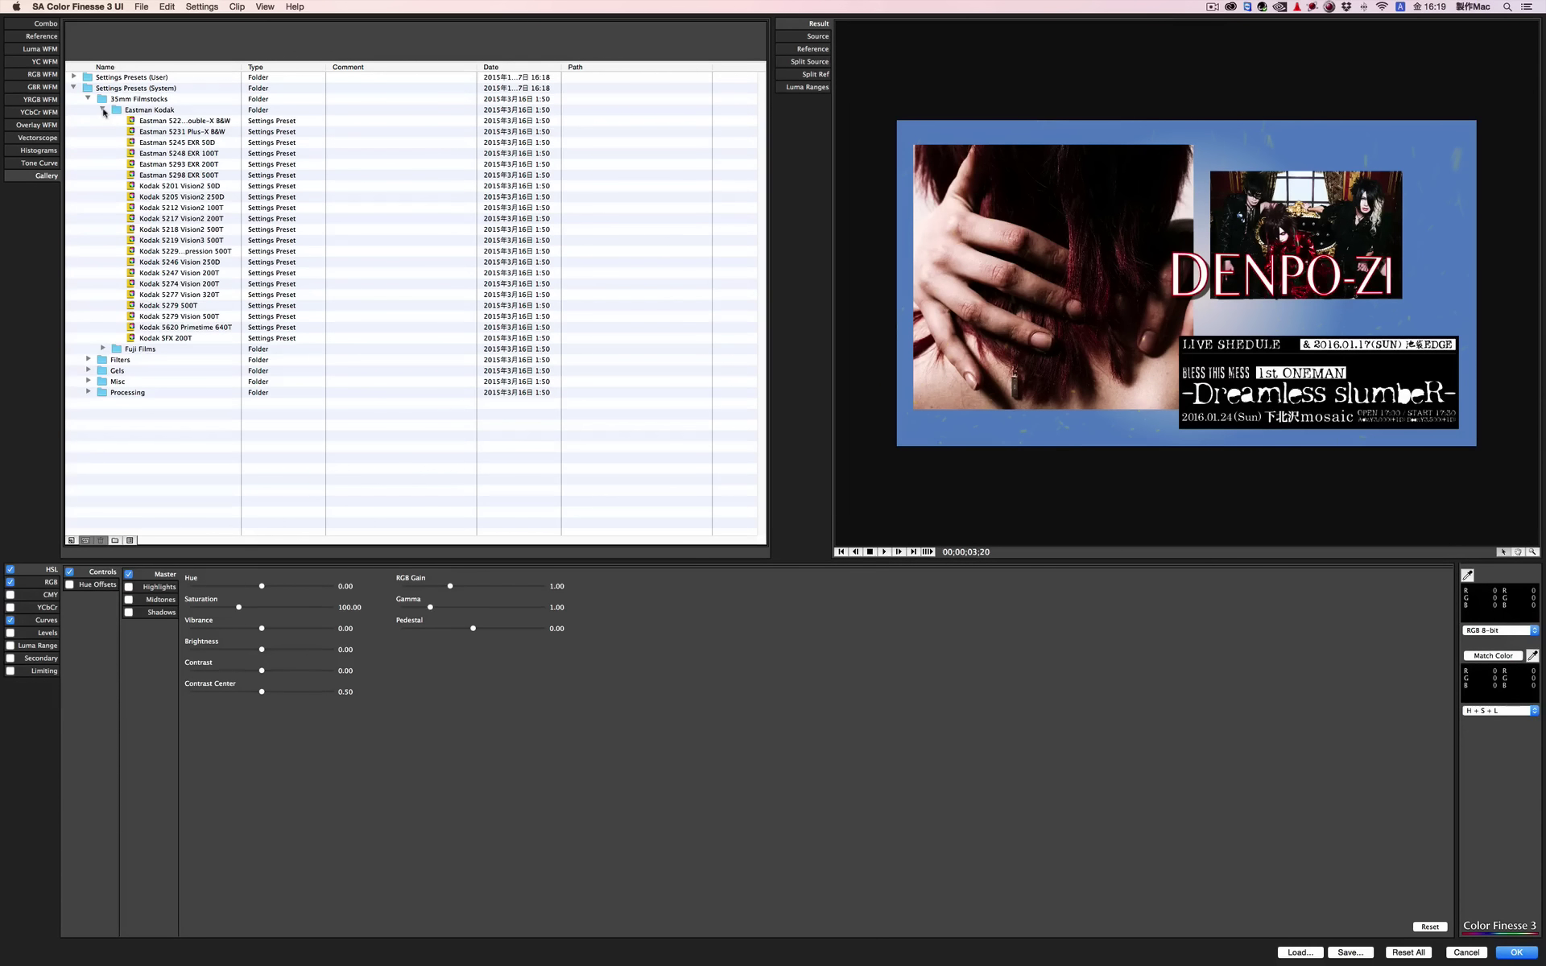
Step: Compare Kodak Vision and Eastman EXR presets, settling on Eastman 5248 EXR 100T
click(169, 241)
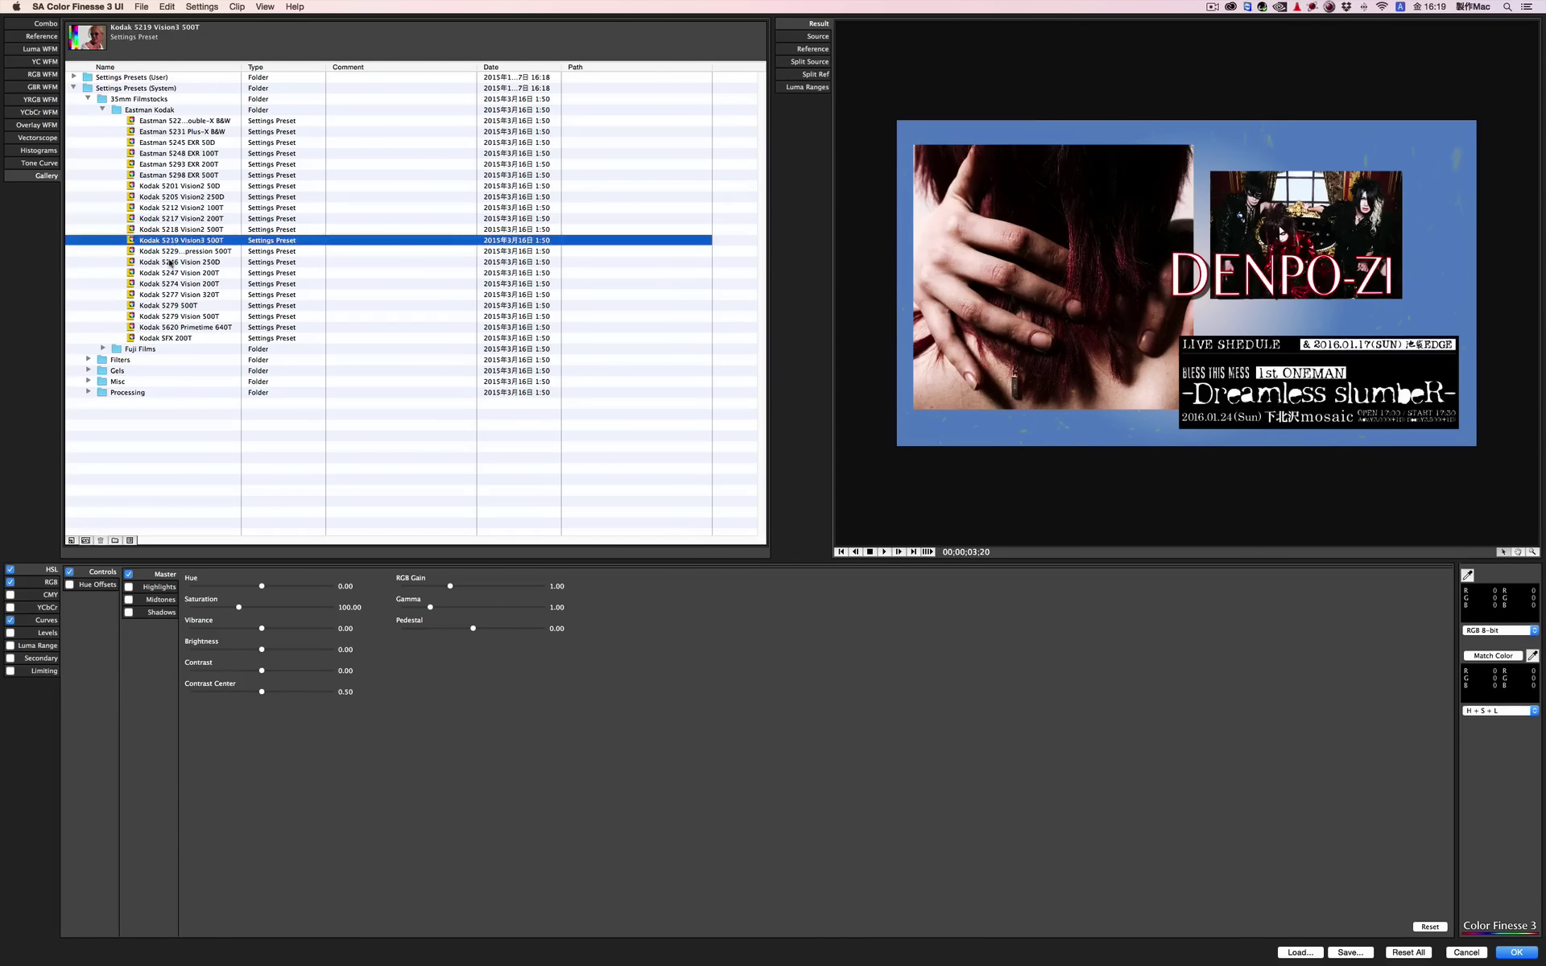
click(169, 263)
click(169, 283)
click(168, 229)
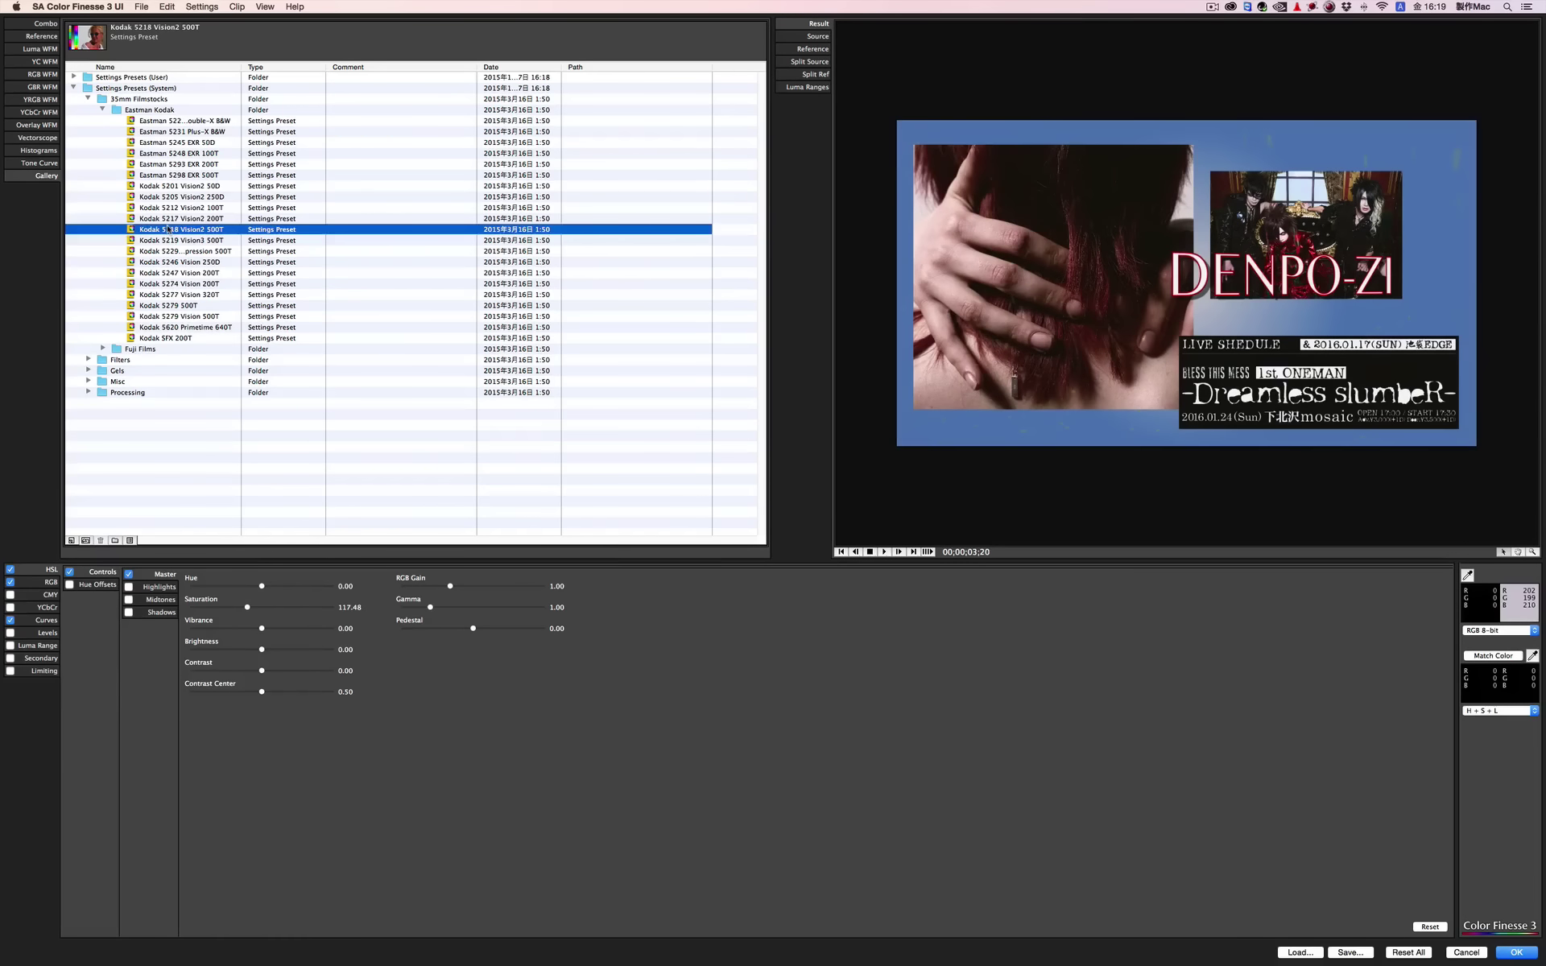
click(169, 197)
click(170, 153)
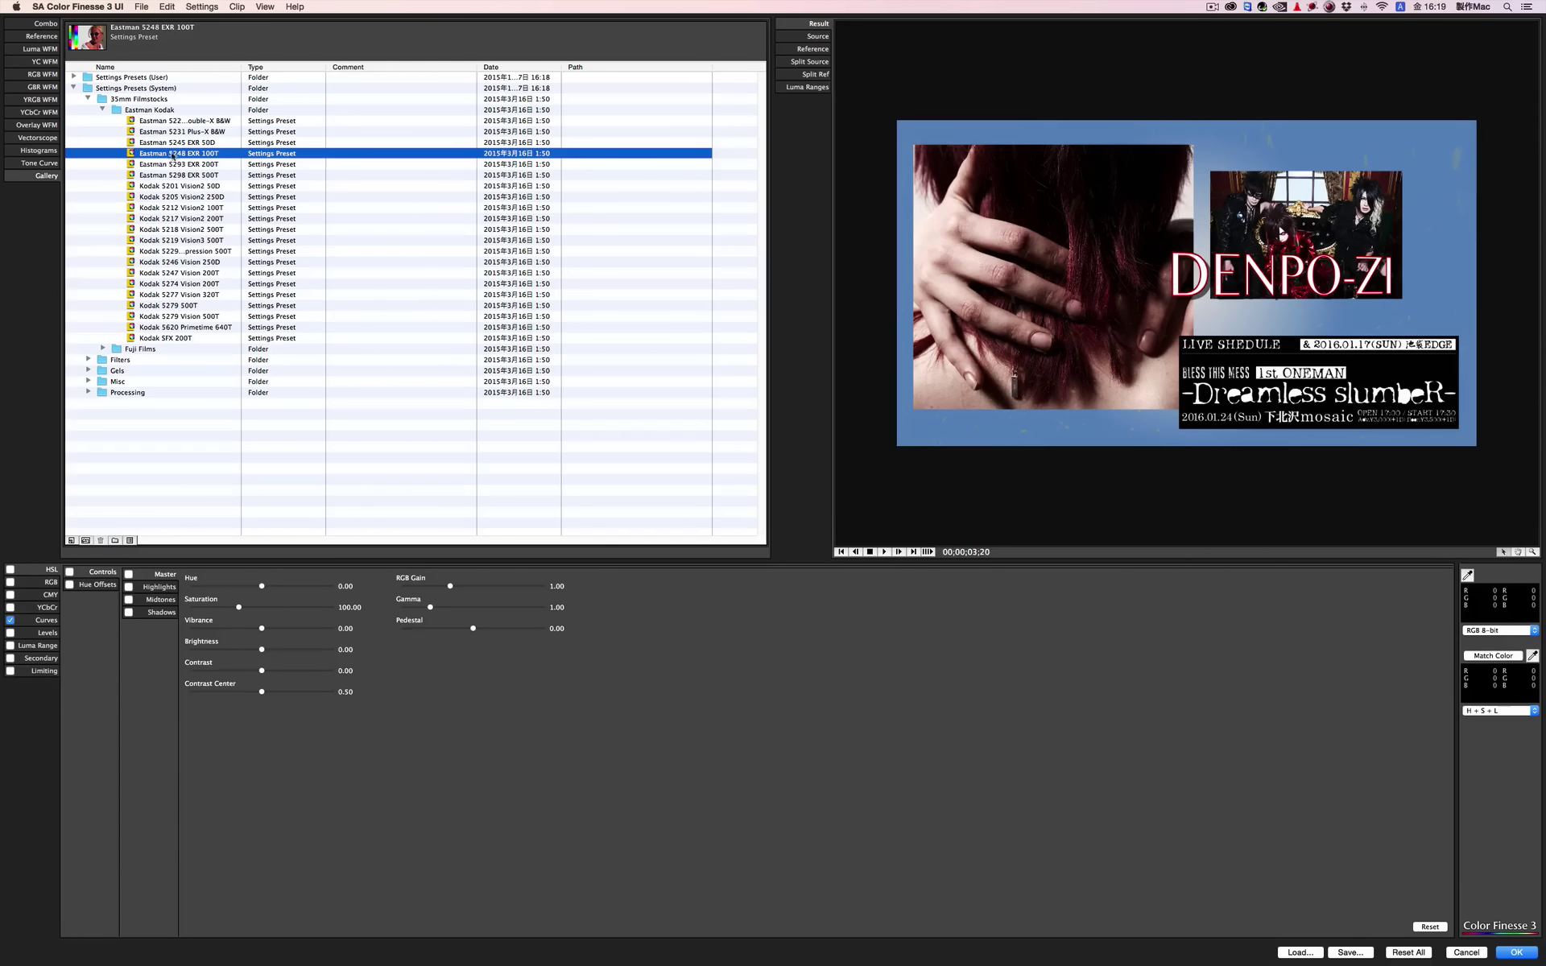
click(171, 142)
click(171, 164)
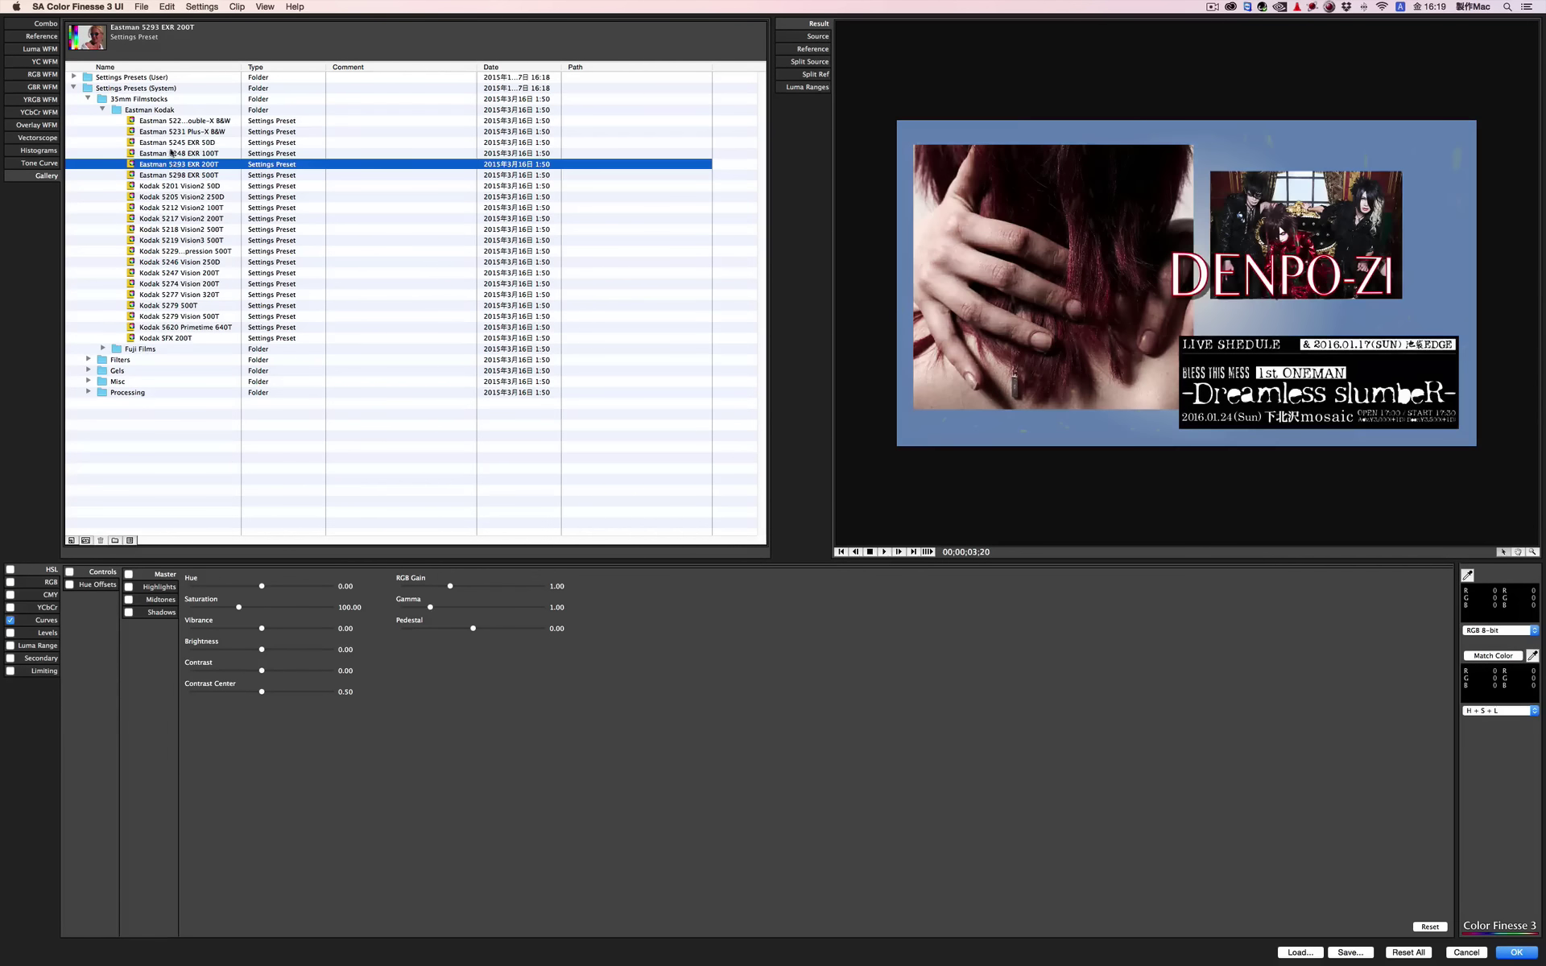
click(171, 153)
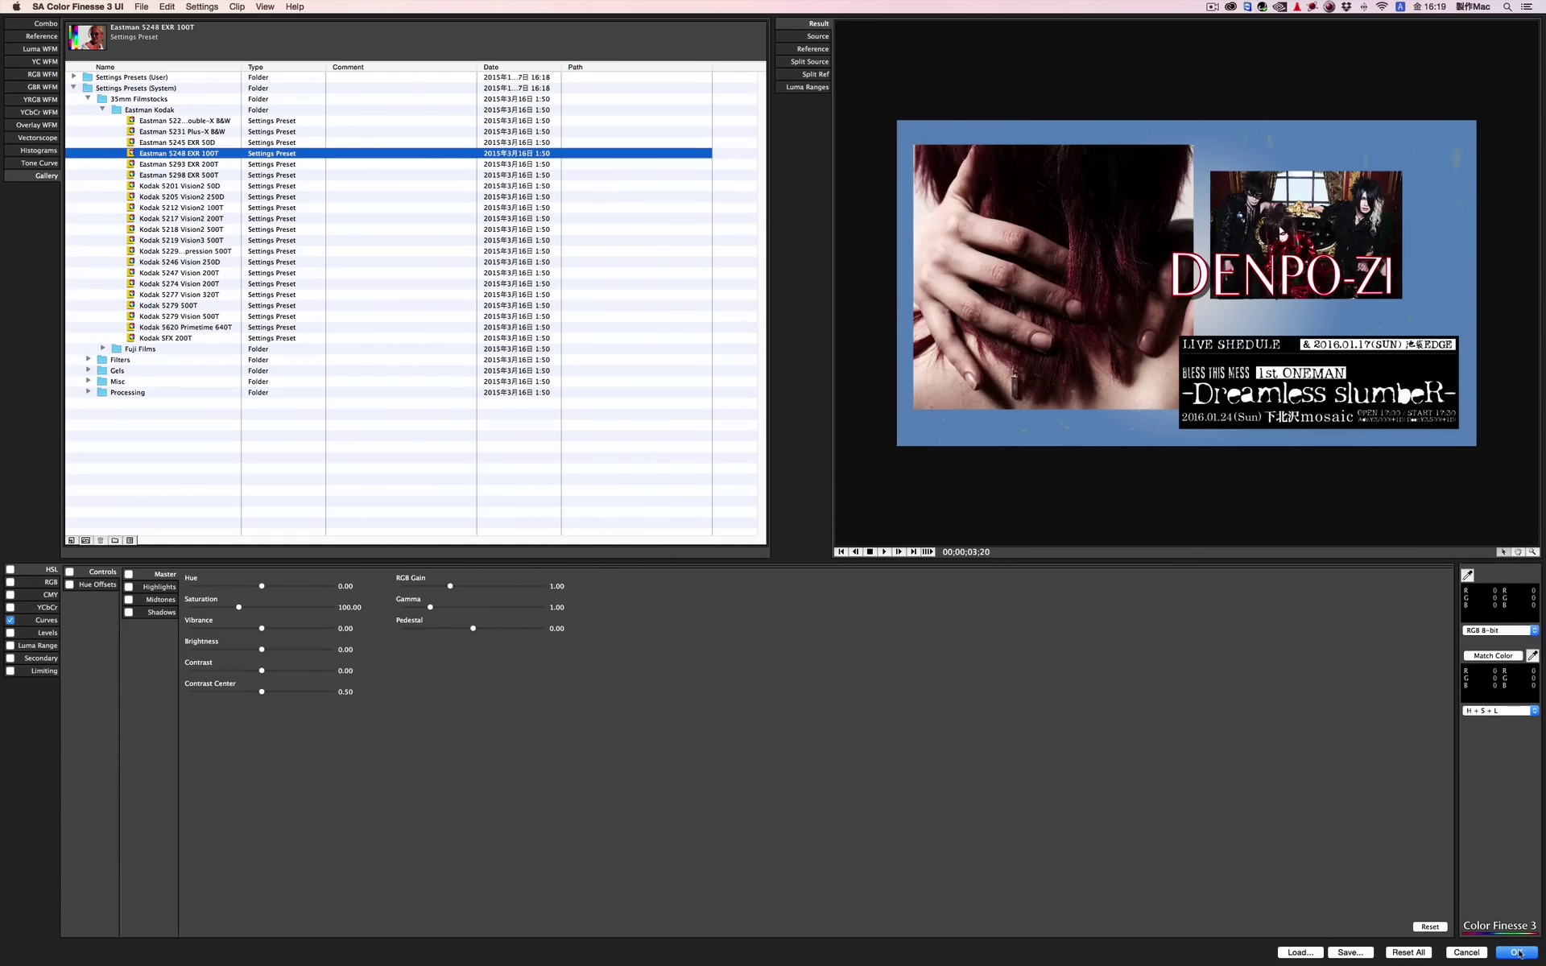
Step: Accept the Color Finesse grade and toggle it off and on to compare, ending at 2;27
click(1518, 953)
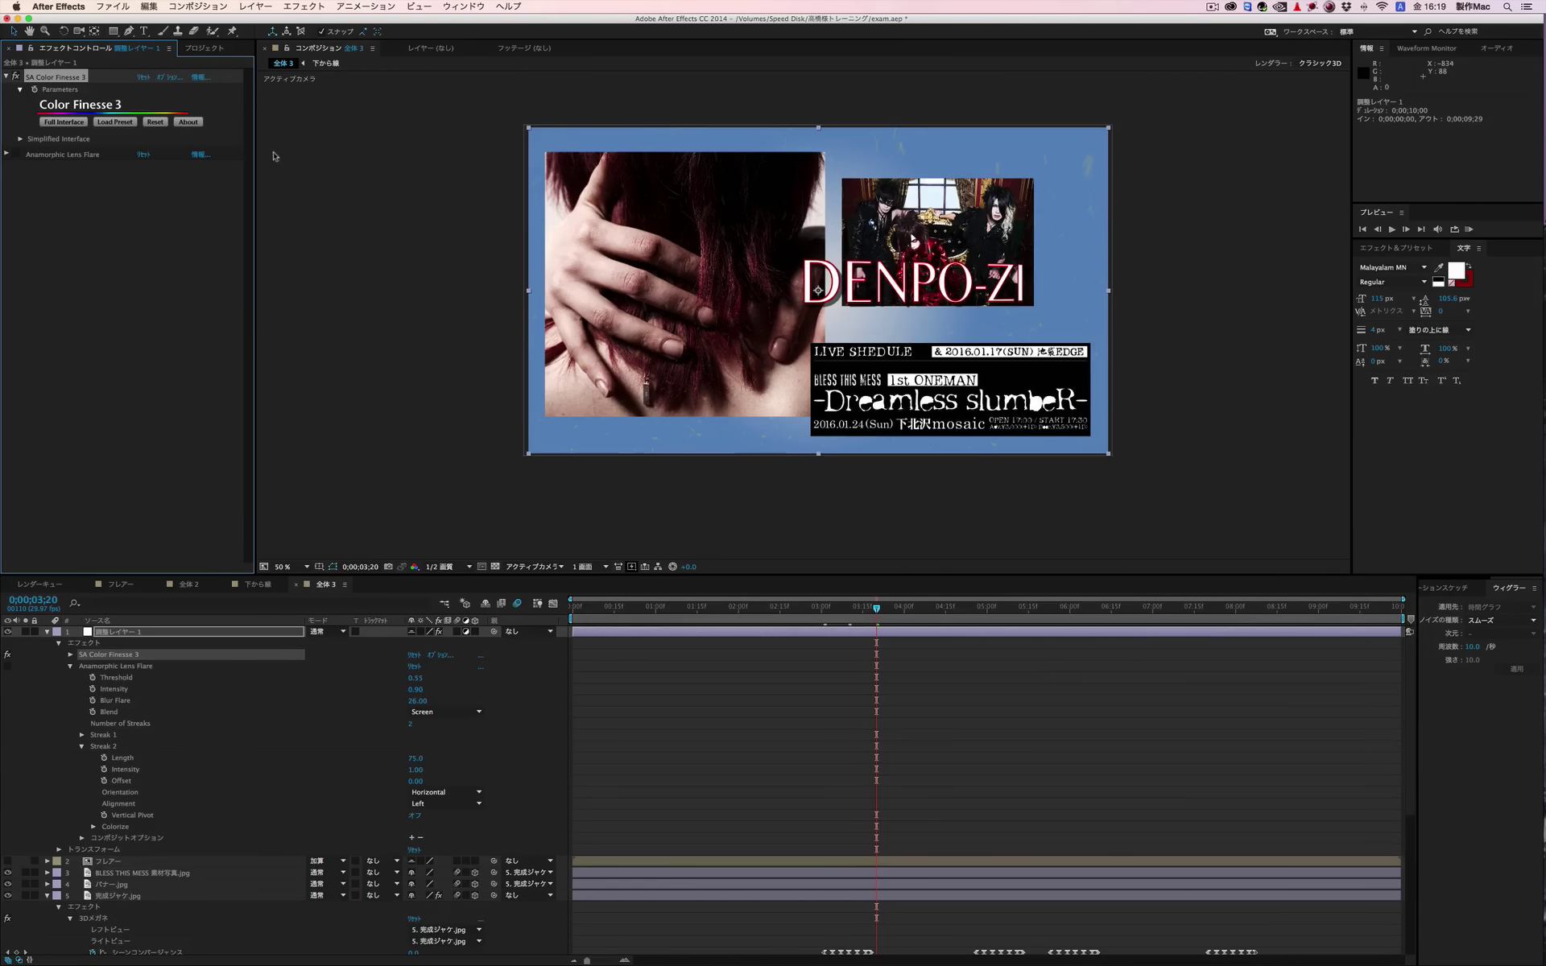
click(16, 77)
click(15, 77)
click(16, 77)
click(15, 77)
drag(796, 612, 816, 614)
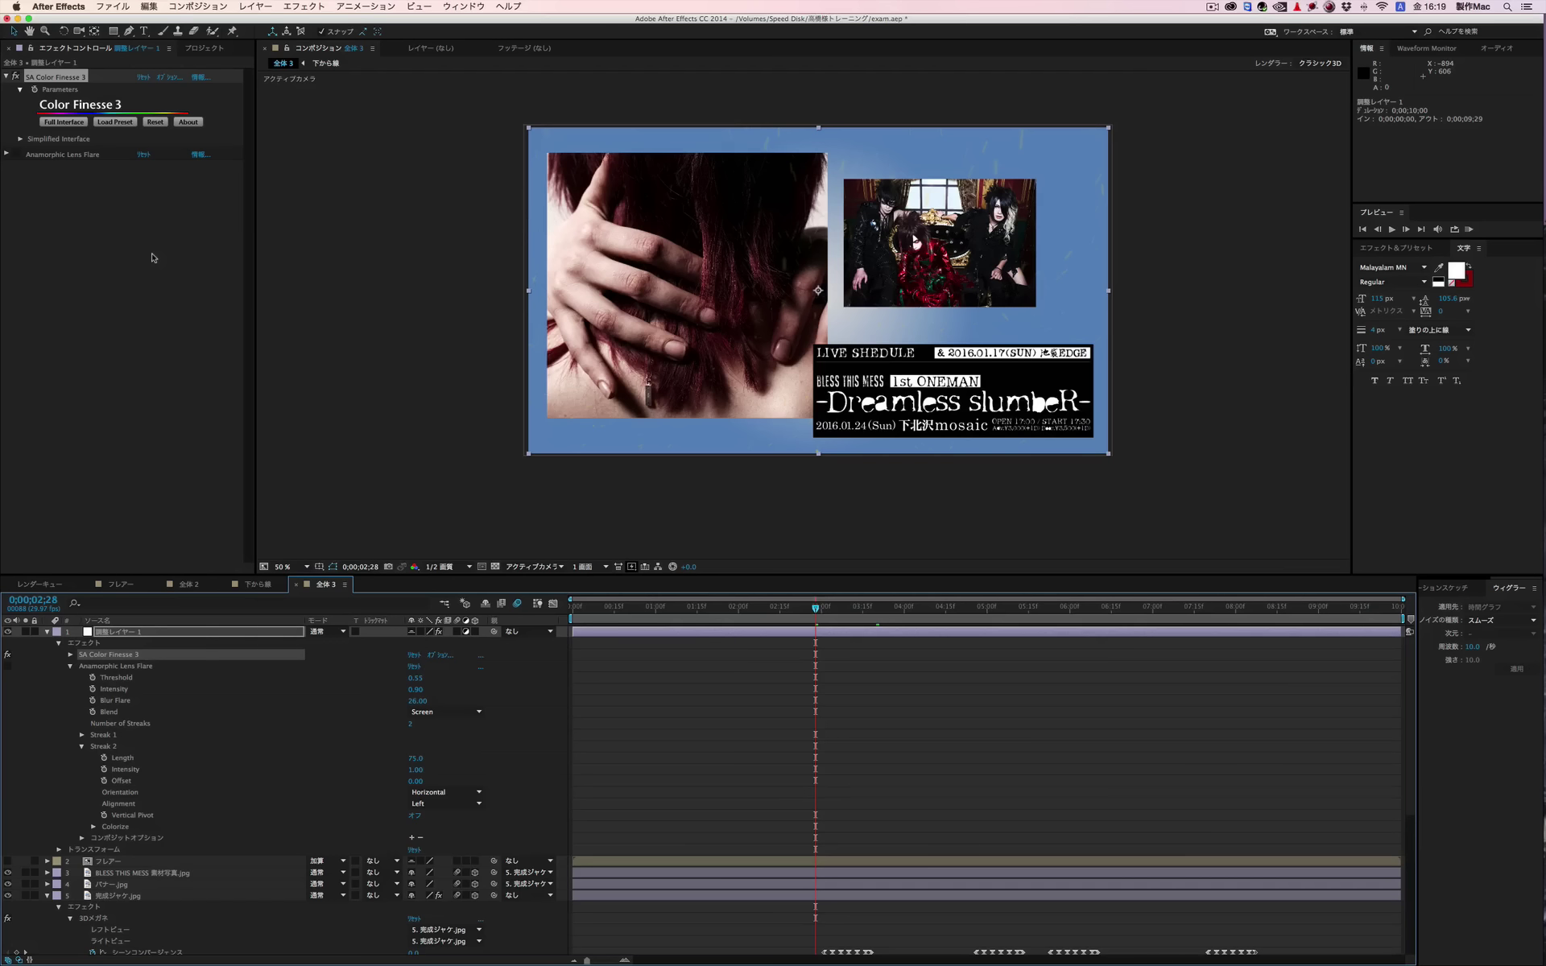
Step: Browse the Effect menu and close it without choosing an effect
click(302, 7)
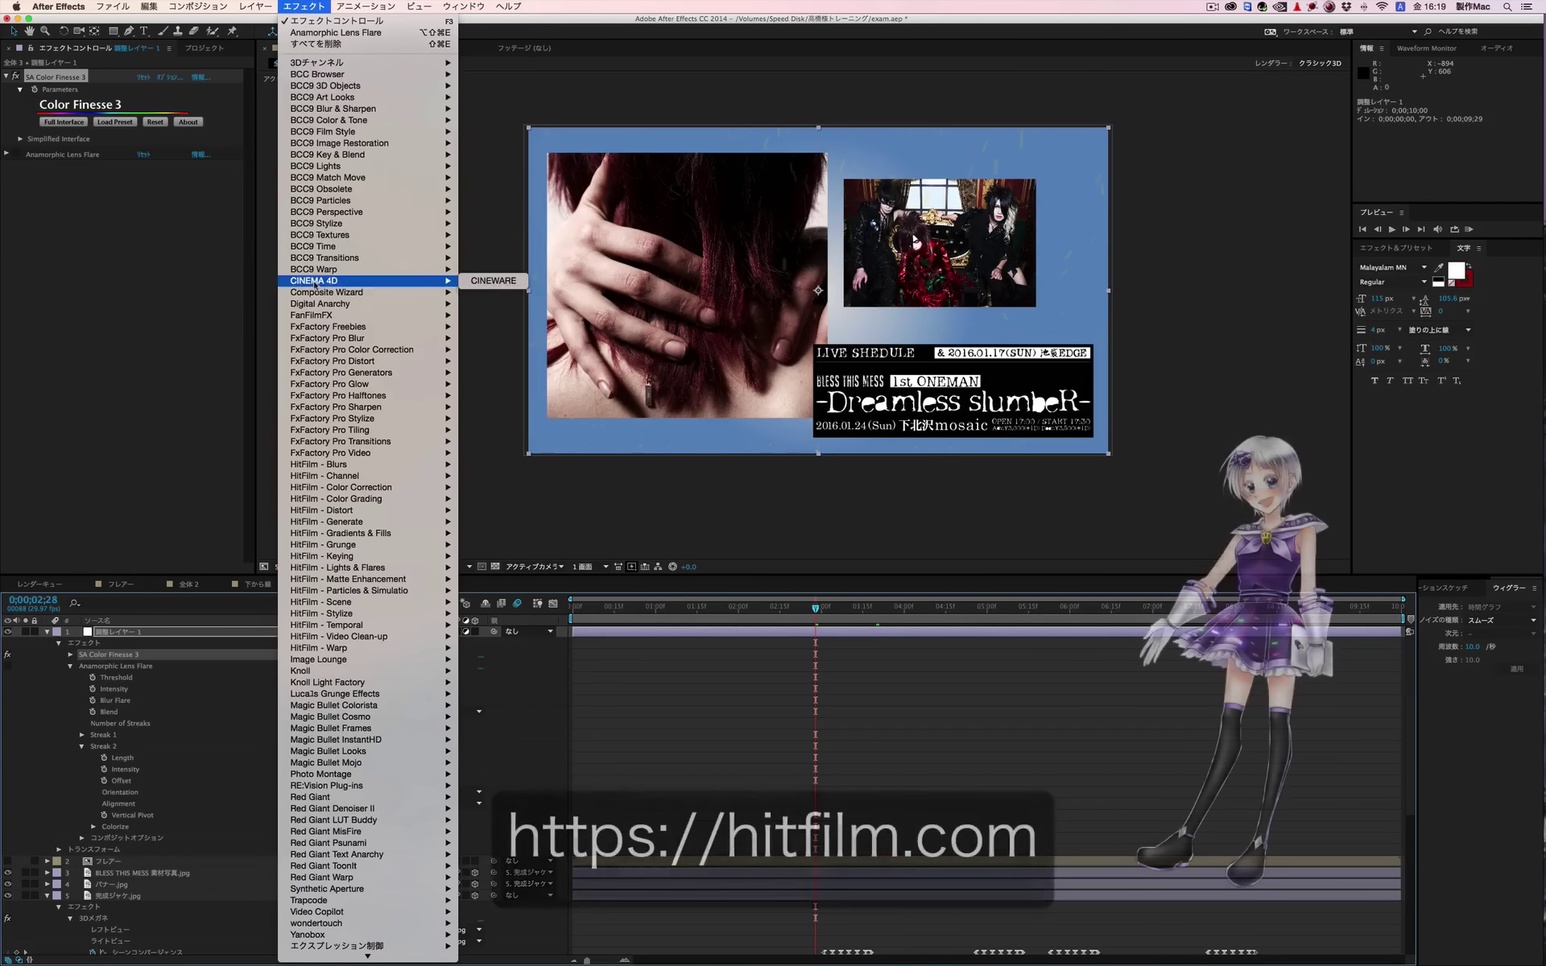
mouse_move(319, 510)
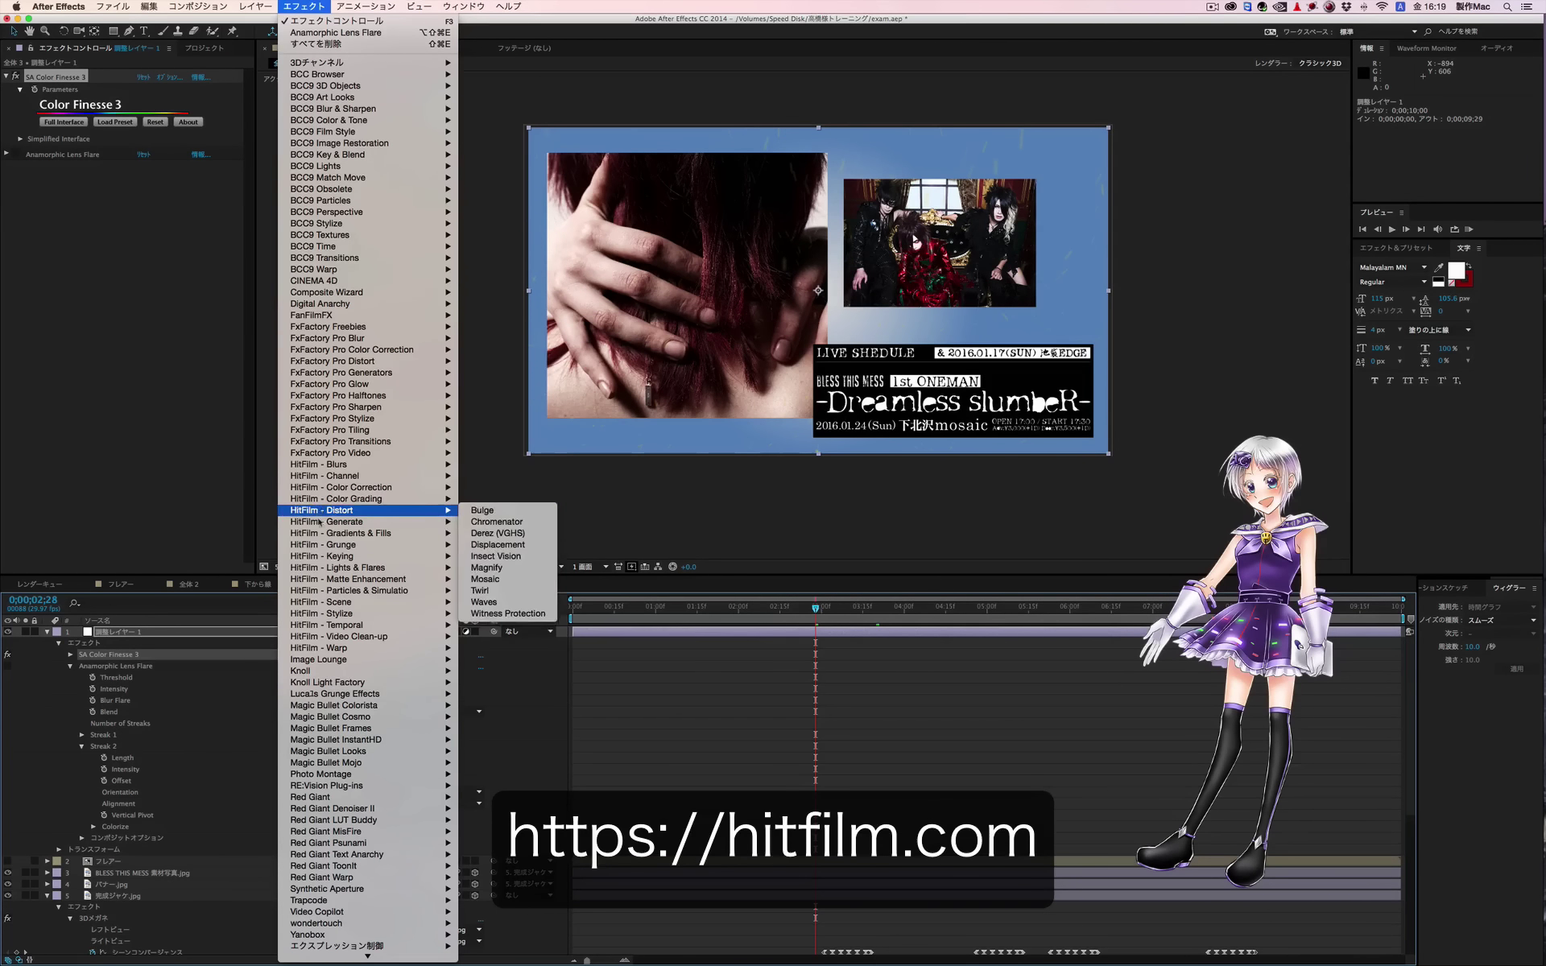
mouse_move(347, 557)
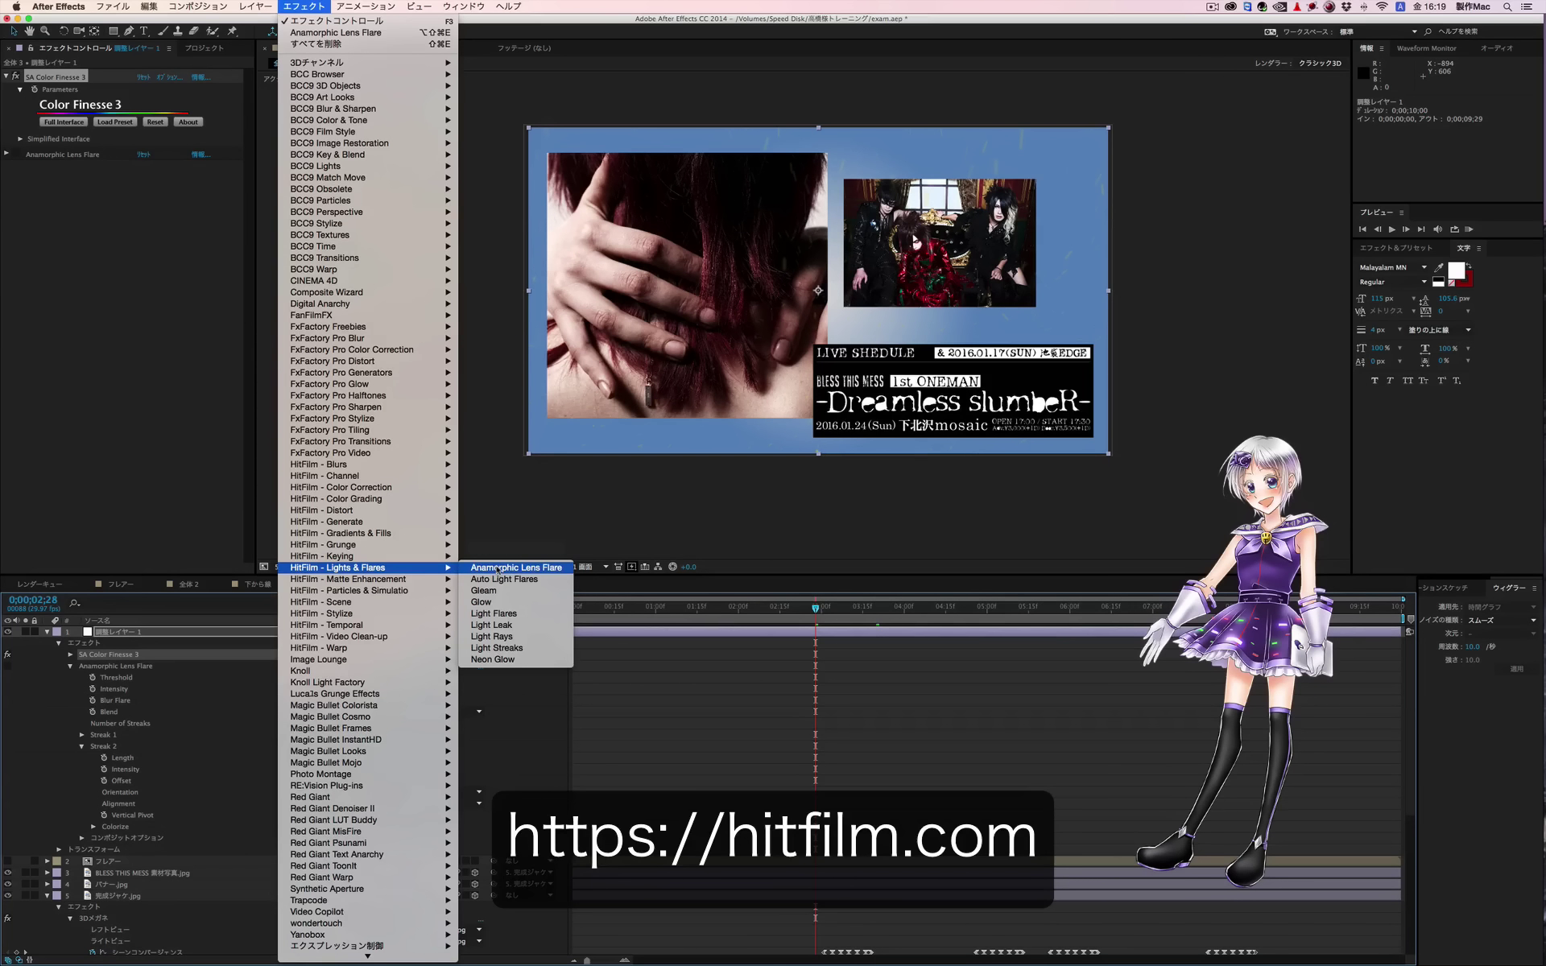
click(171, 369)
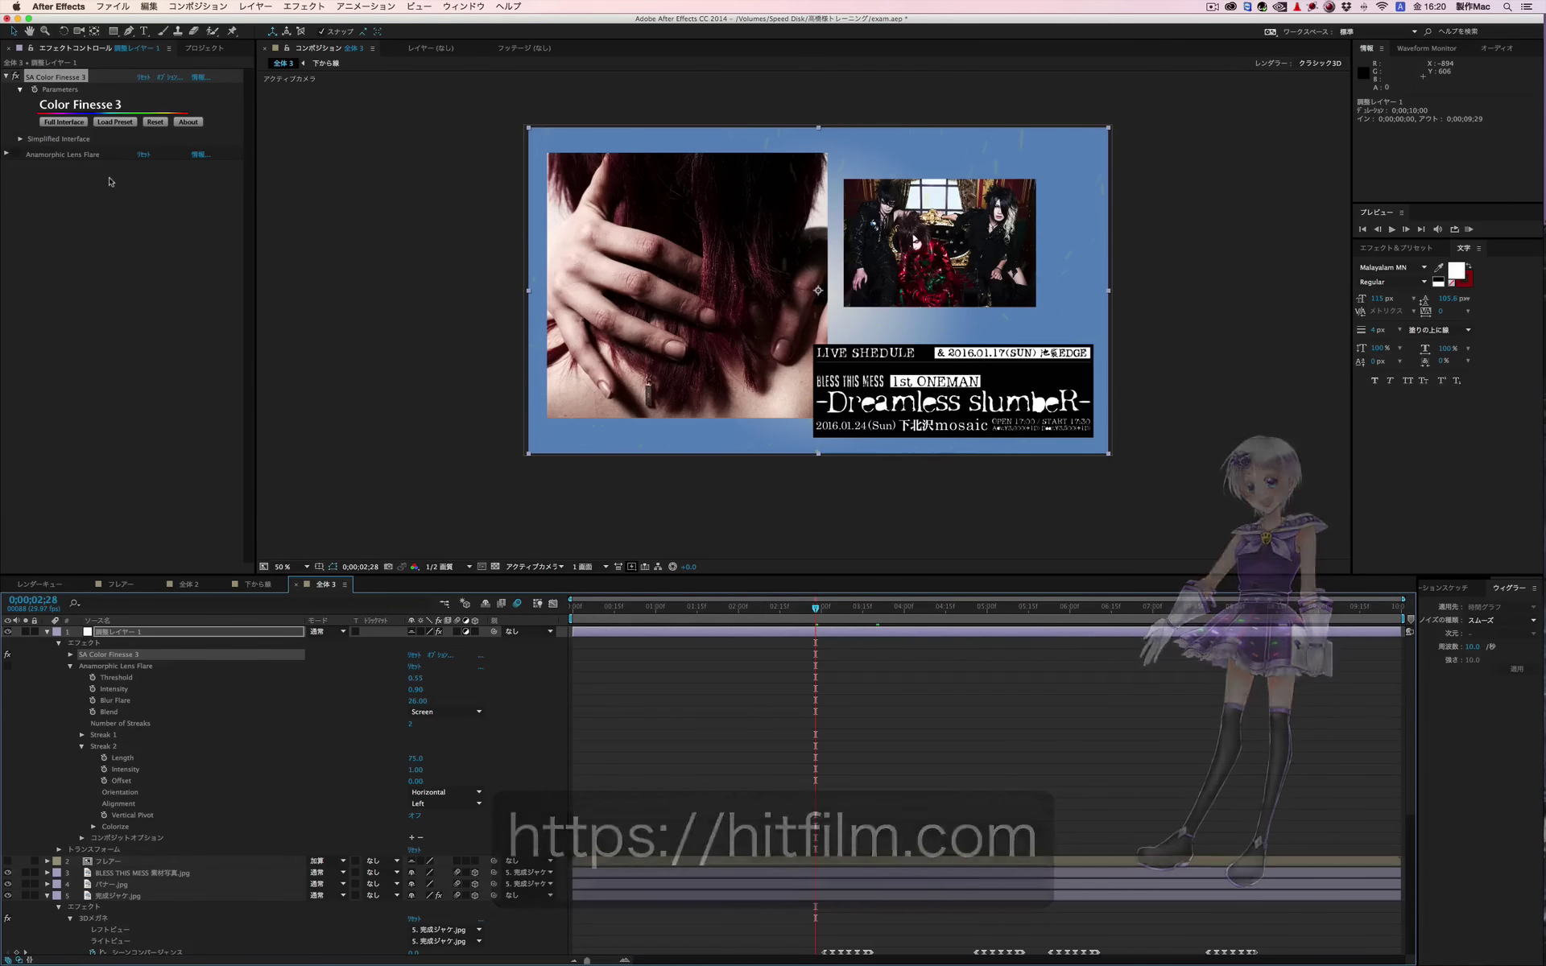
Step: Enable Anamorphic Lens Flare and set its Threshold to 0.54
click(17, 154)
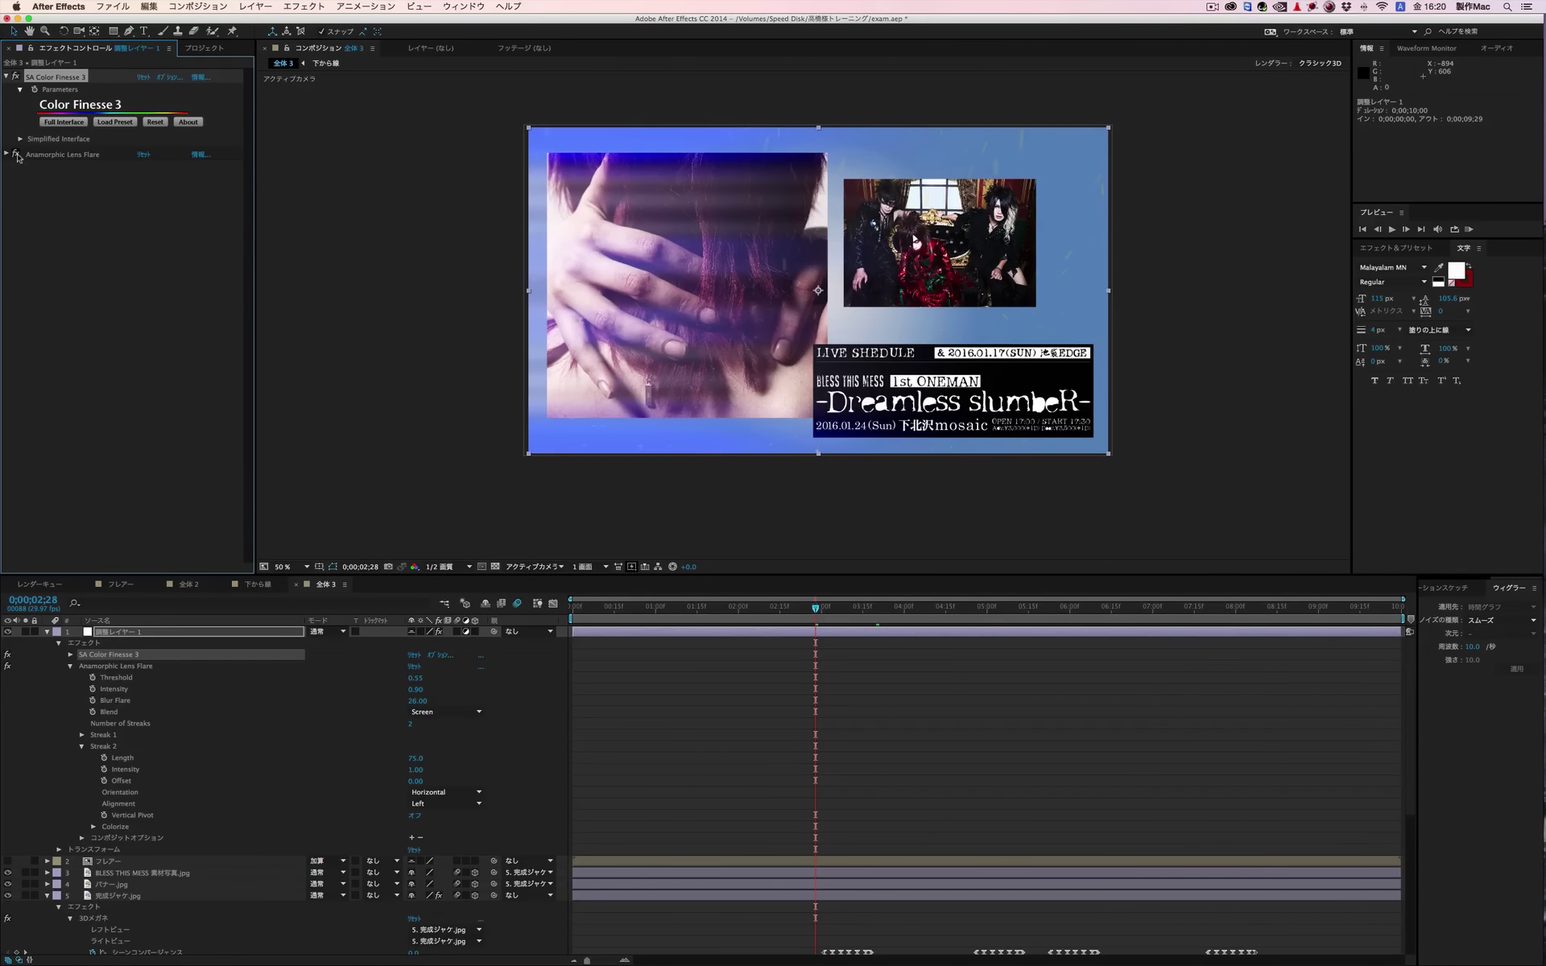
click(7, 155)
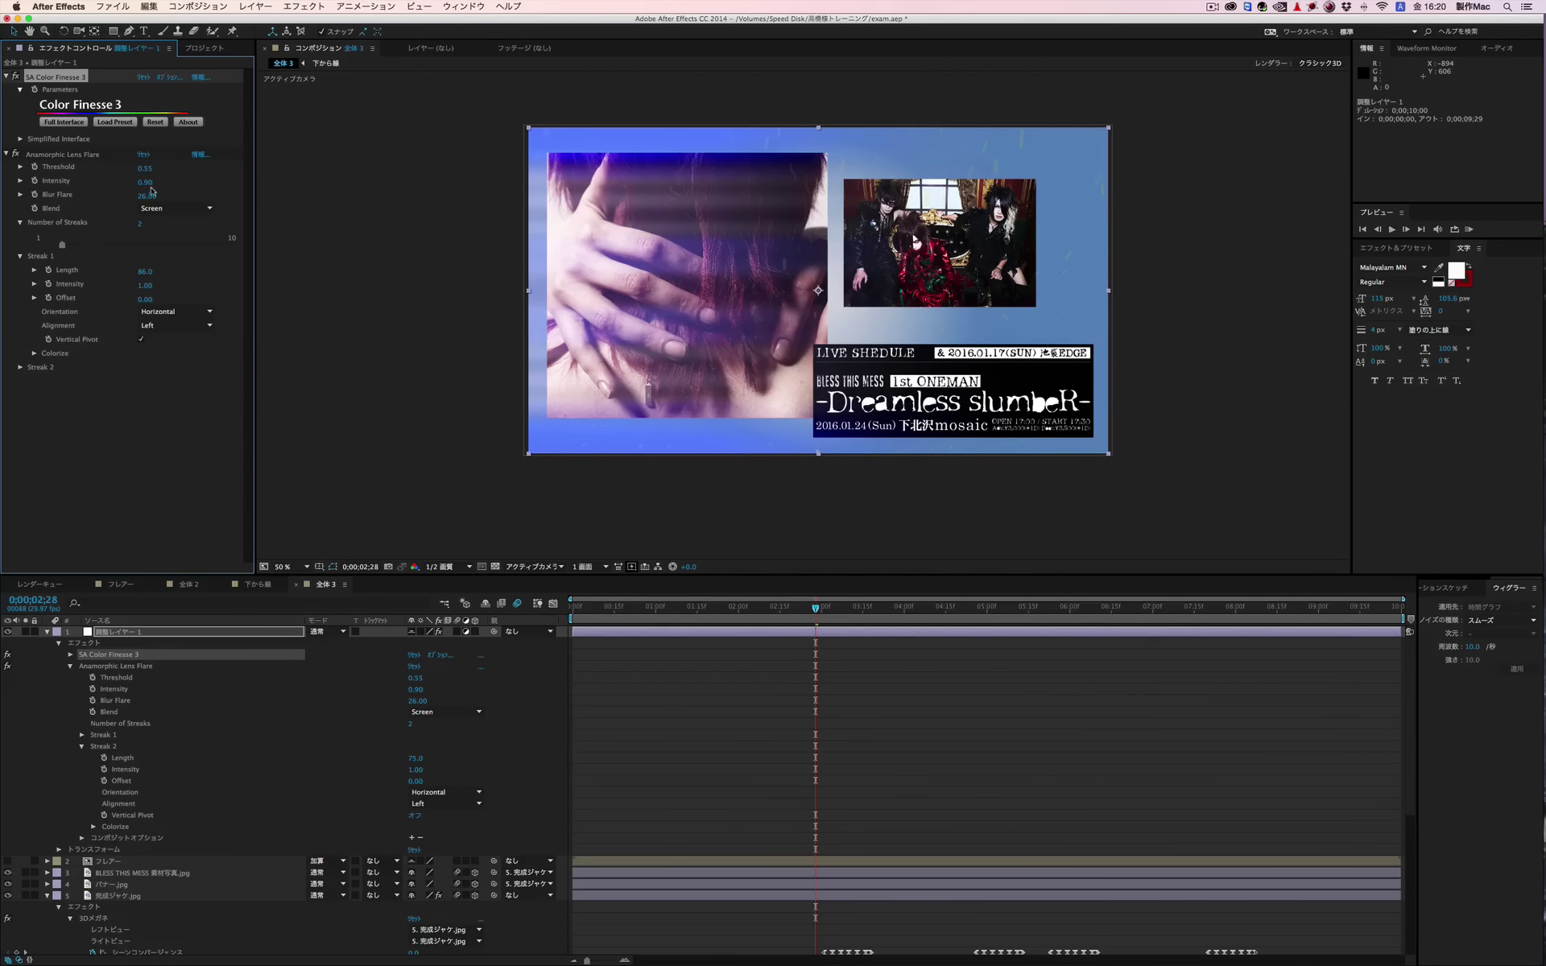
drag(145, 169, 143, 169)
Step: Try Streak 1 orientation and alignment options, keeping Horizontal and Left
click(174, 312)
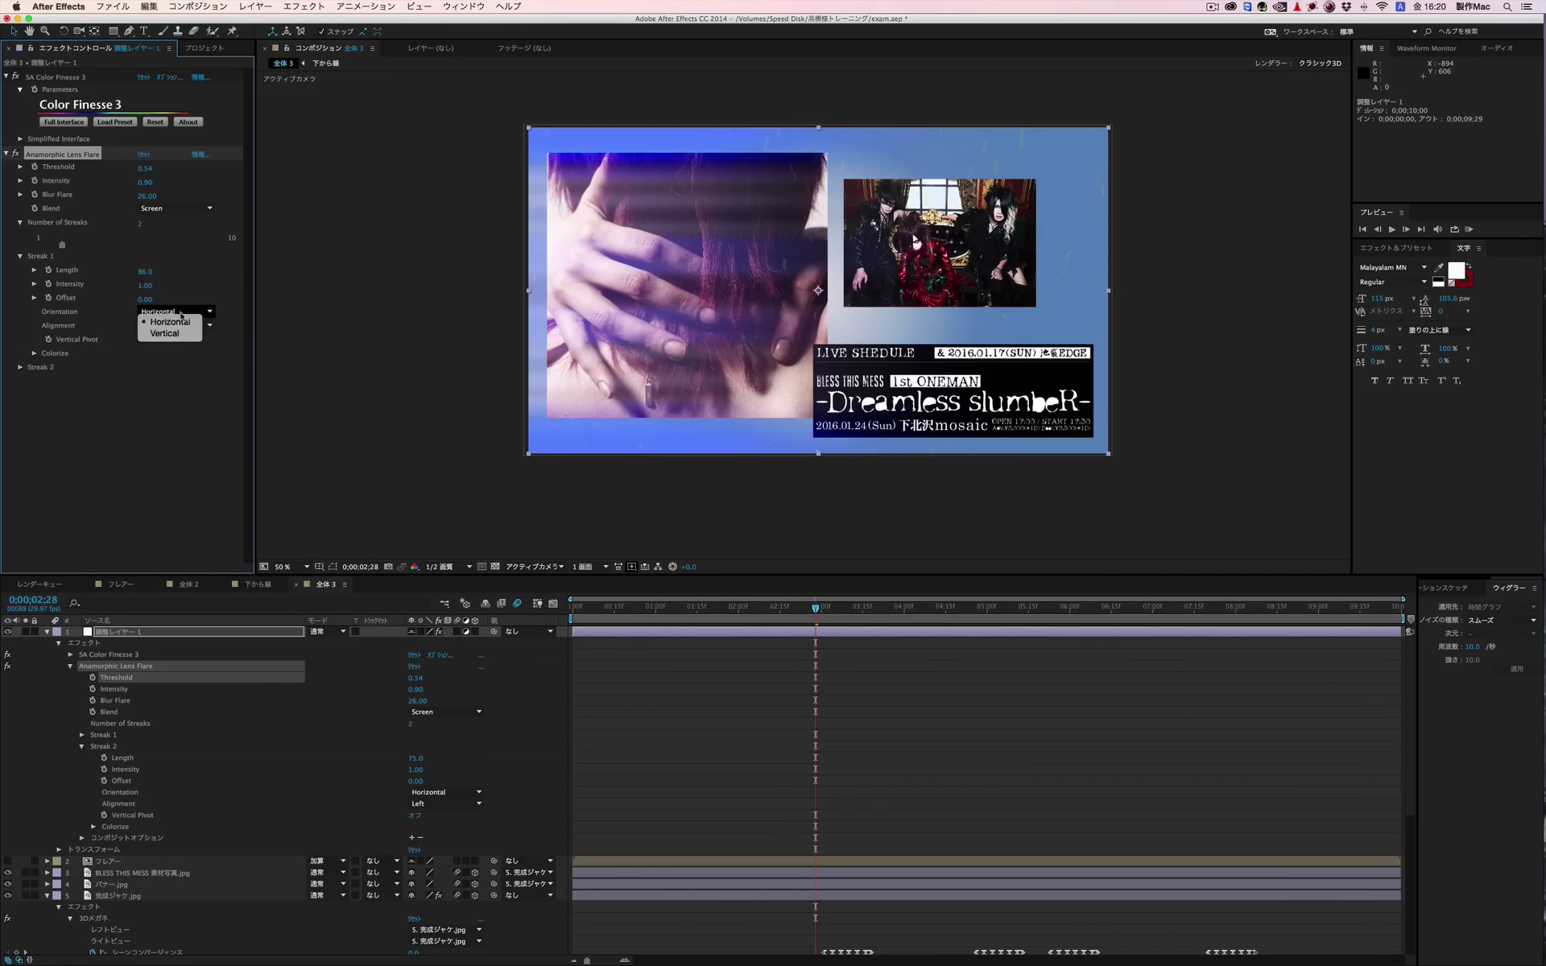
click(181, 334)
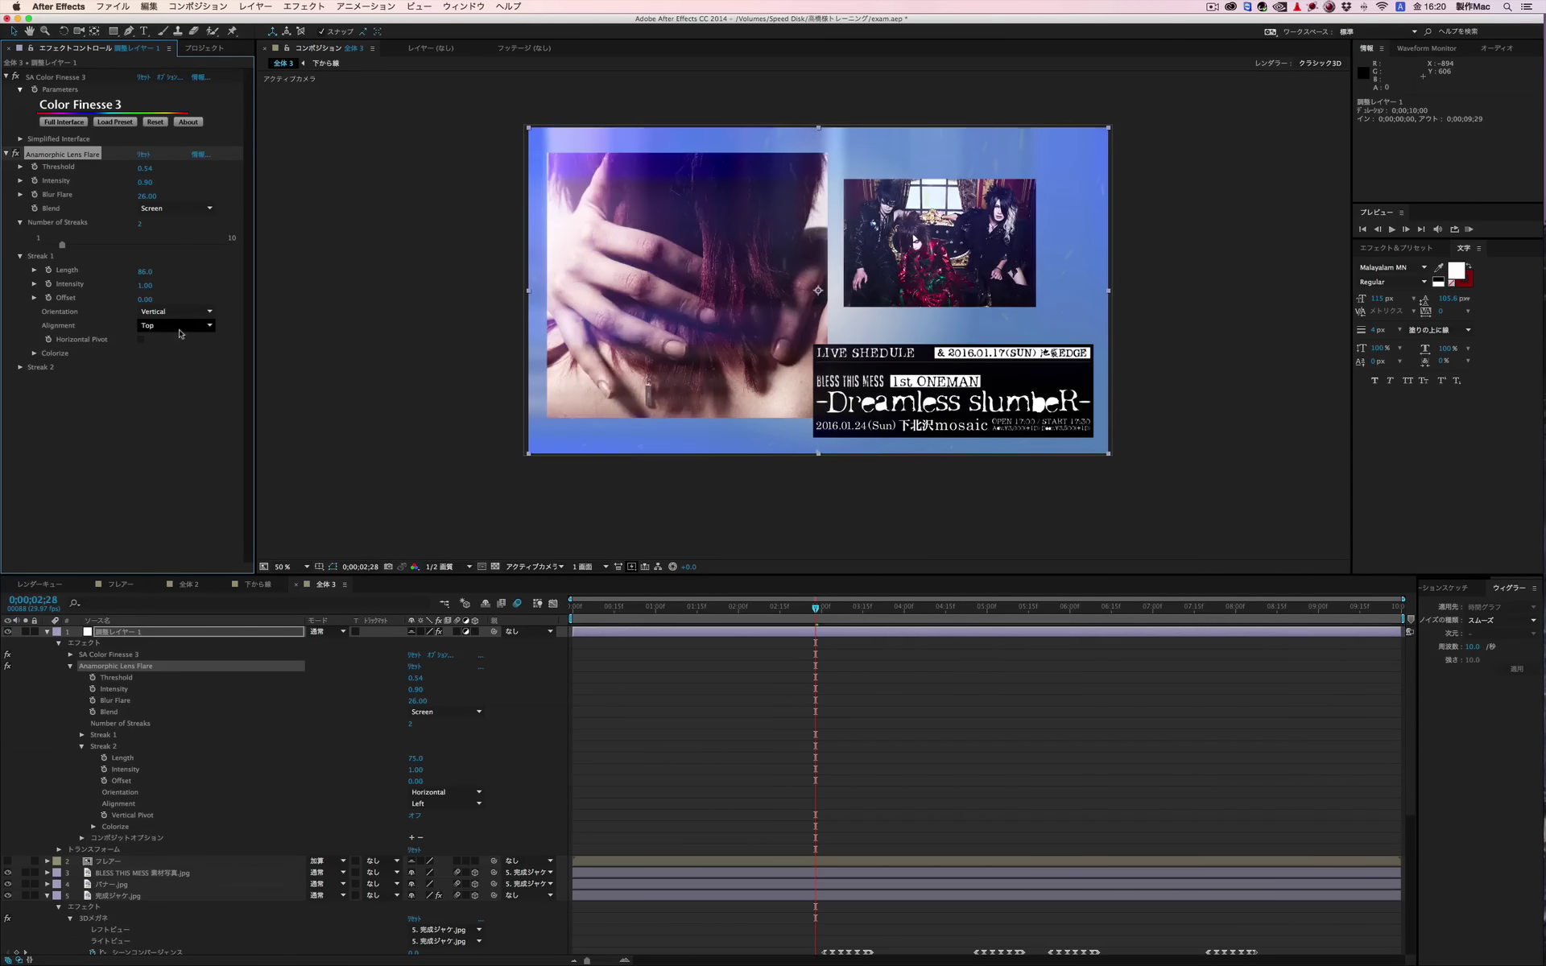
click(181, 315)
click(179, 327)
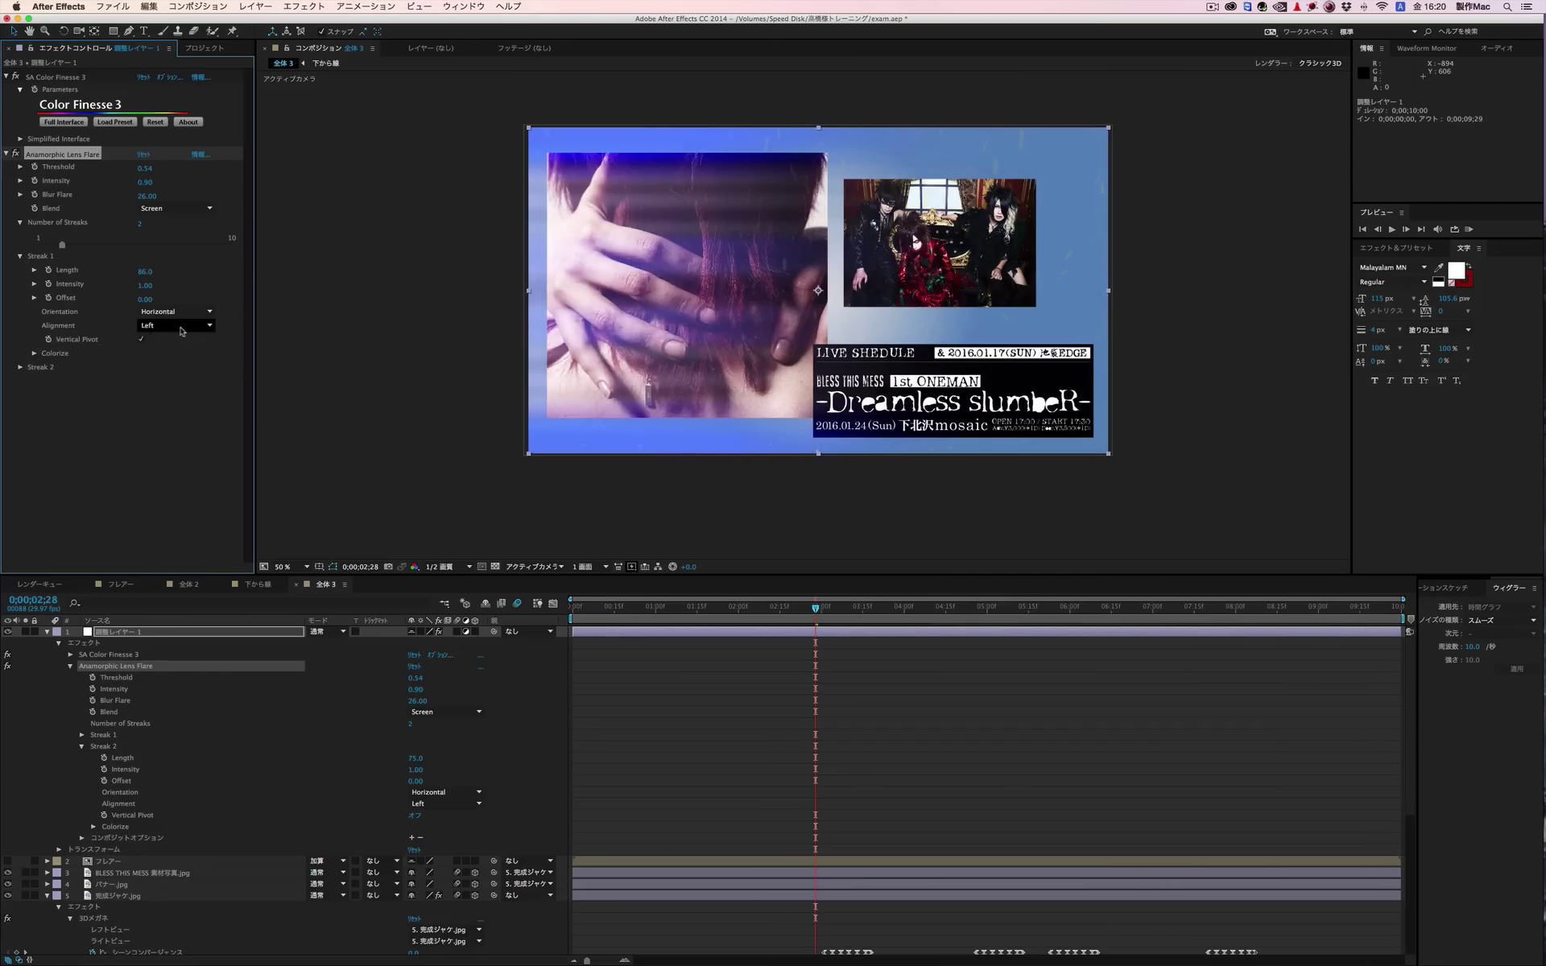
click(179, 326)
click(177, 339)
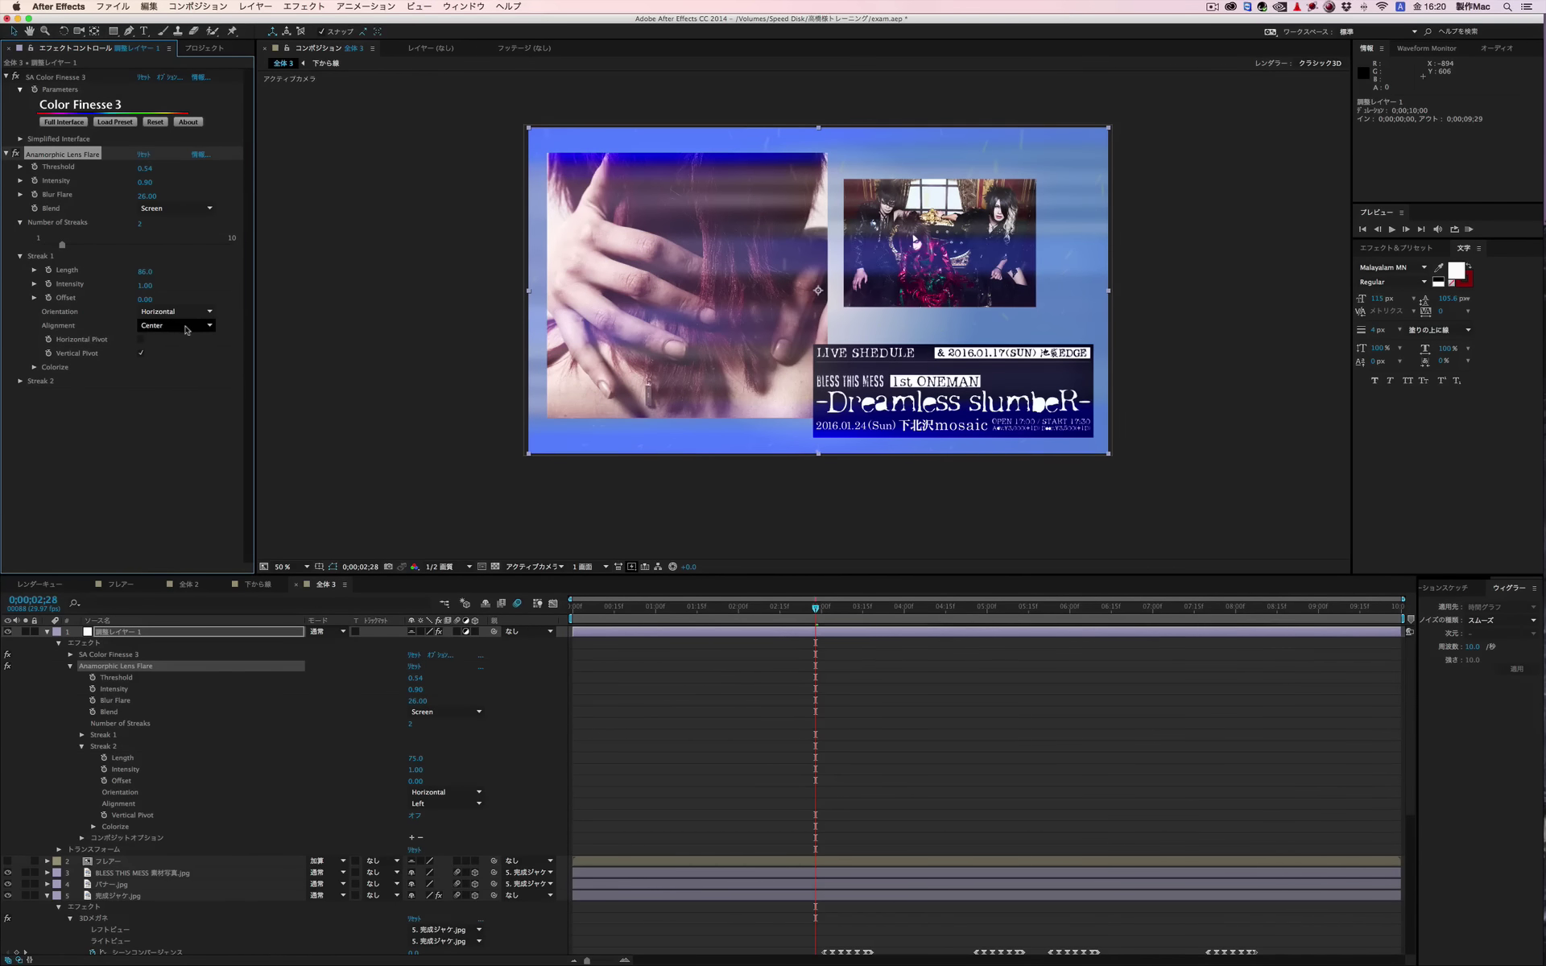
click(186, 329)
click(176, 337)
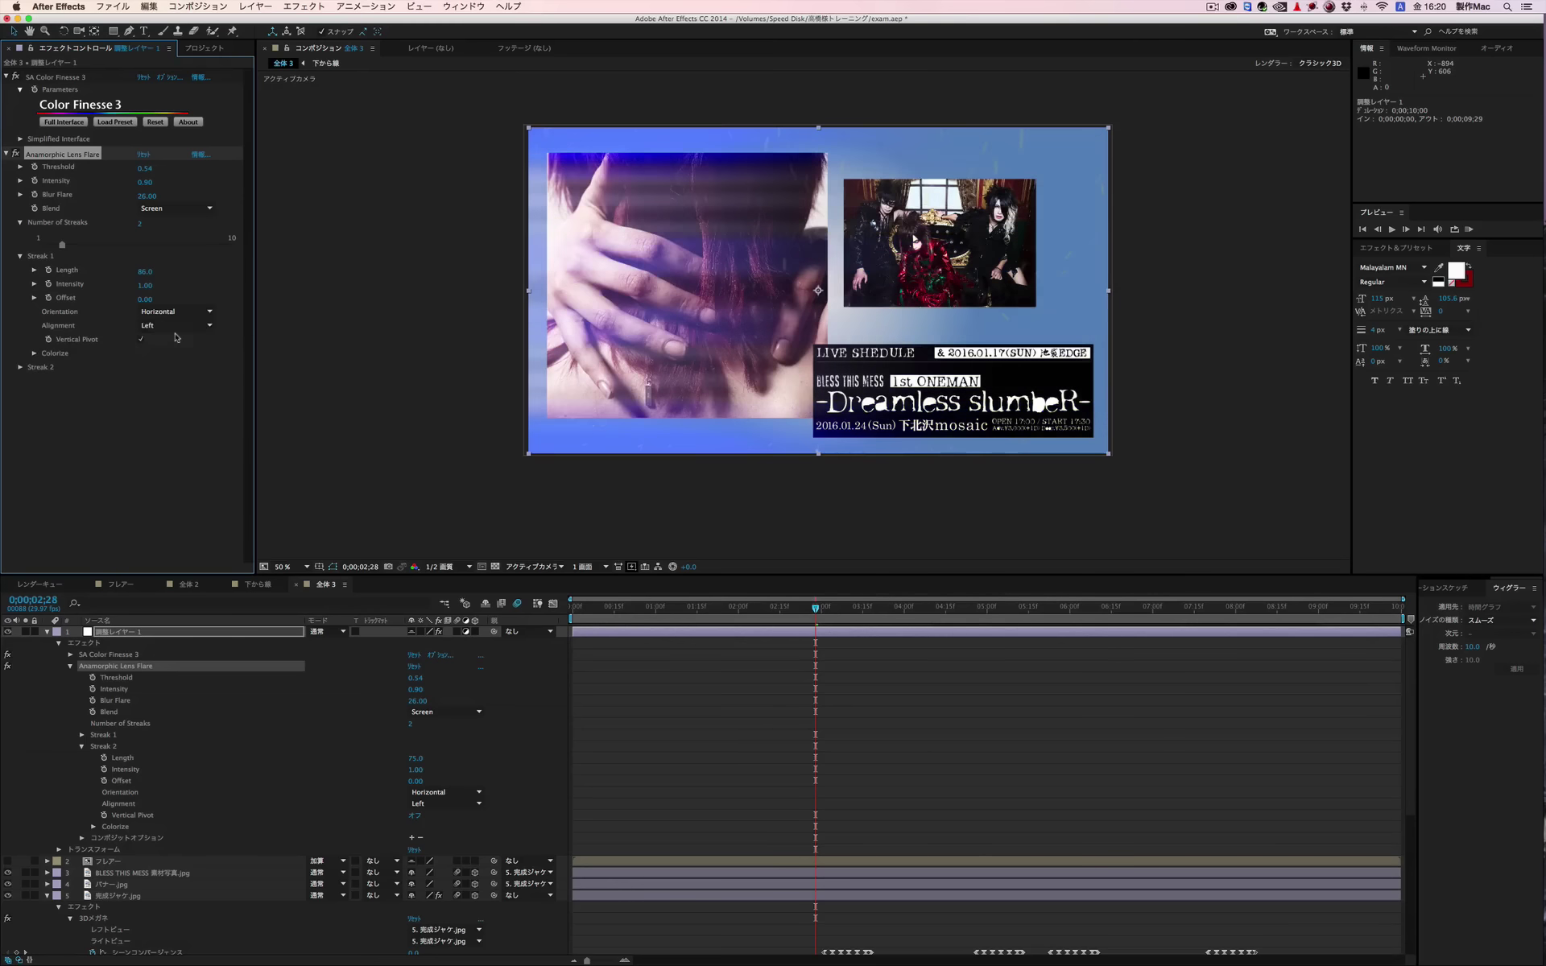
Step: Check the flare at other frames, then switch Anamorphic Lens Flare off
click(741, 608)
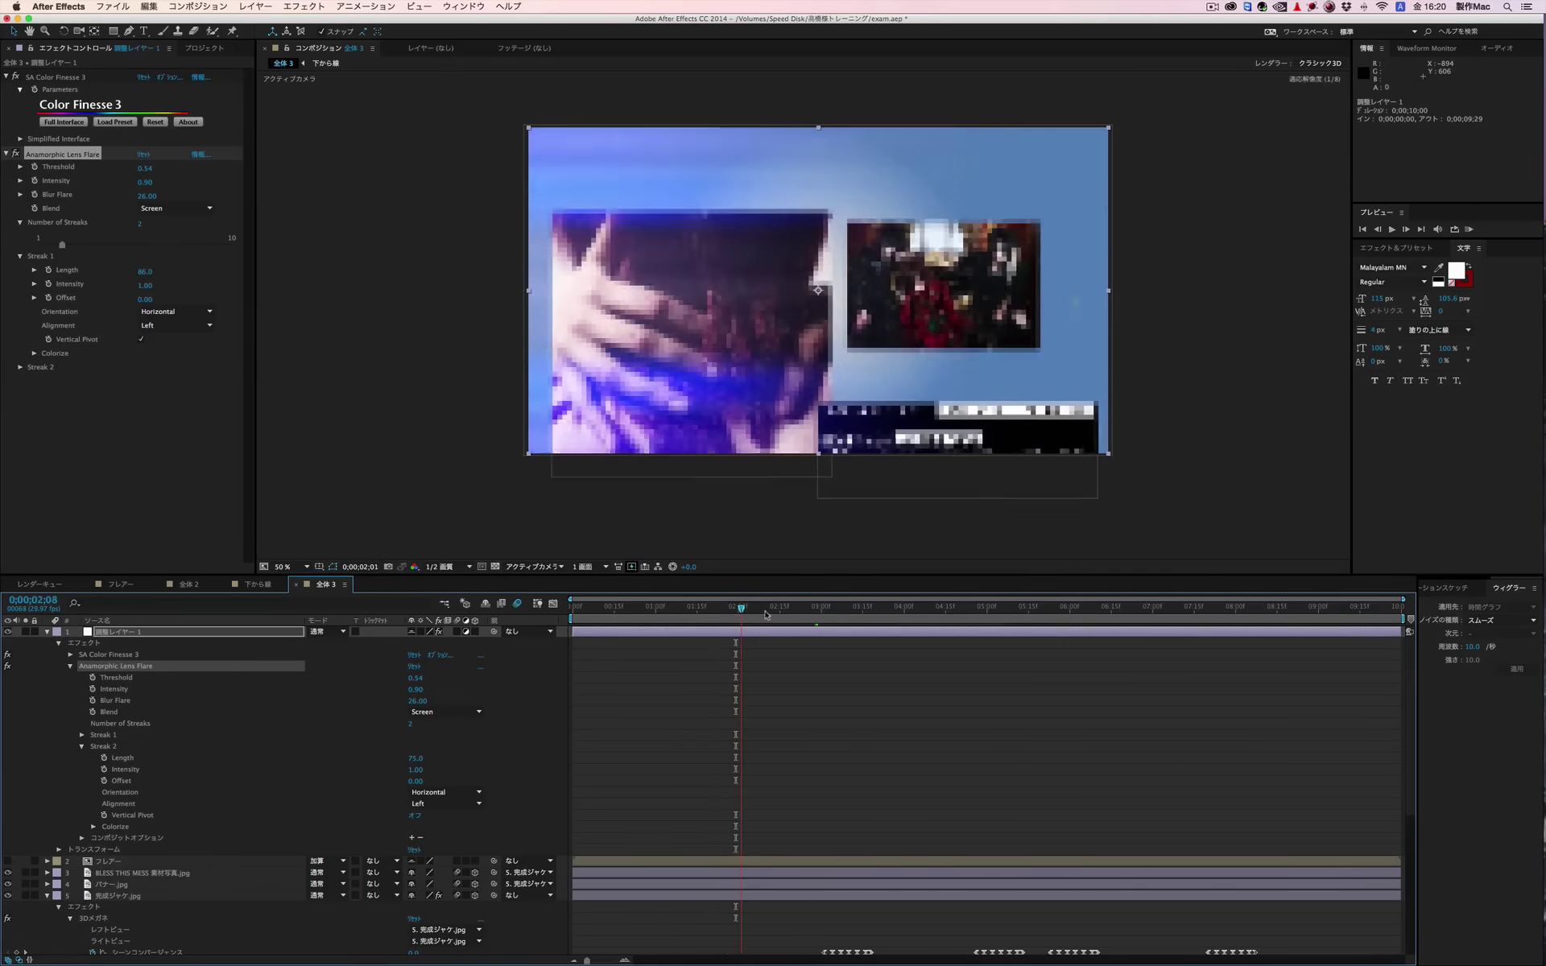
key(space)
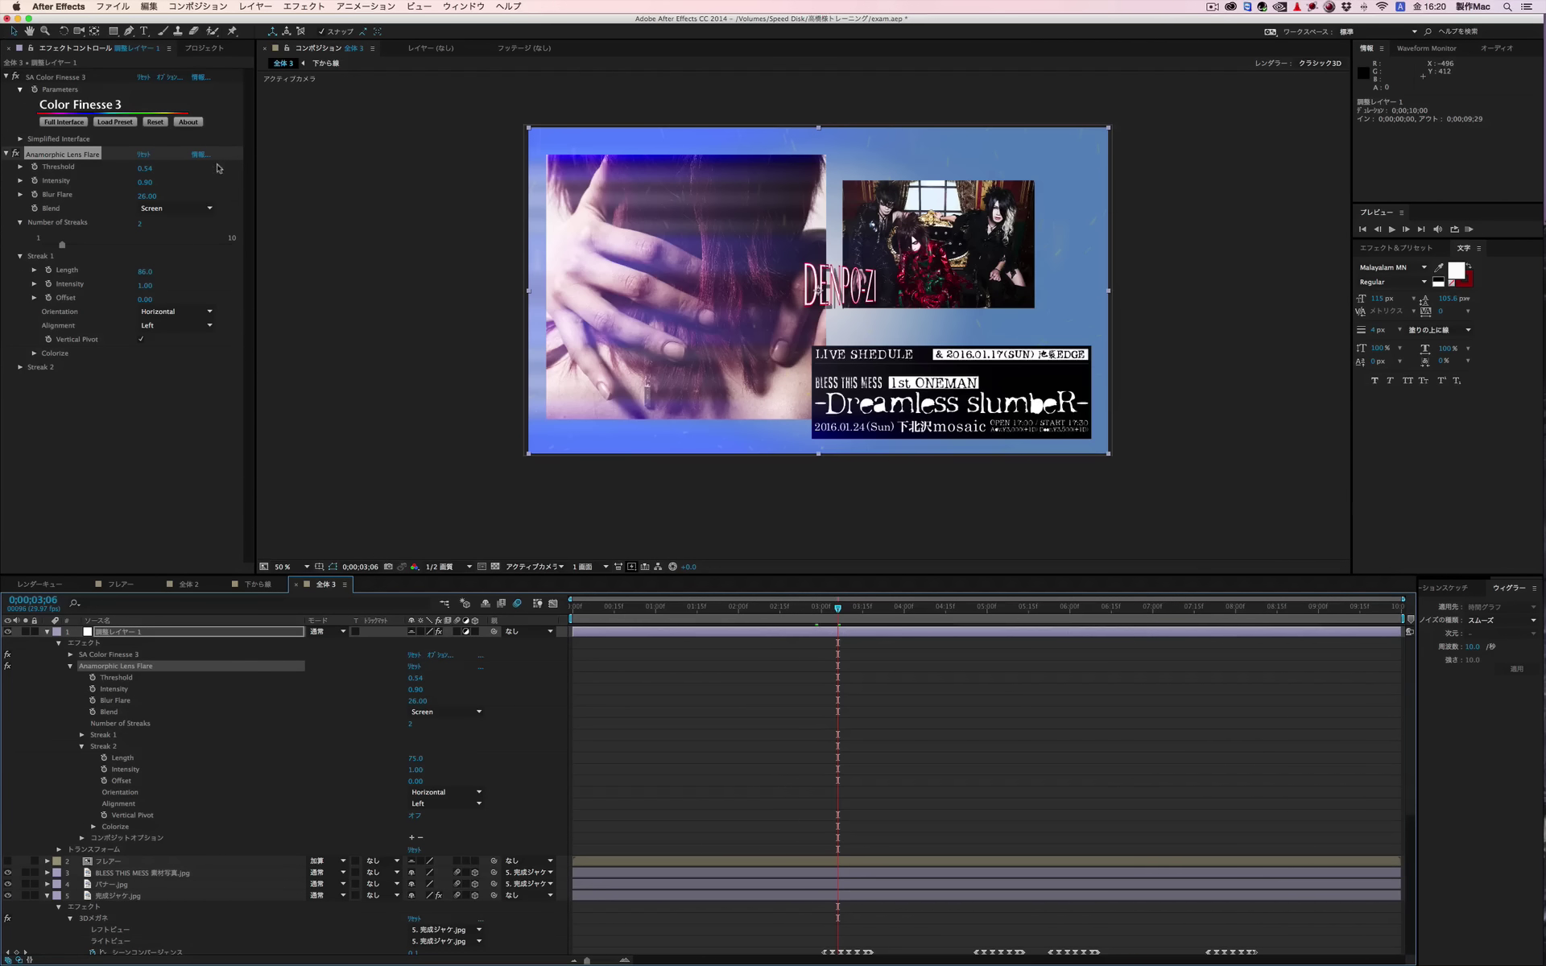
click(15, 155)
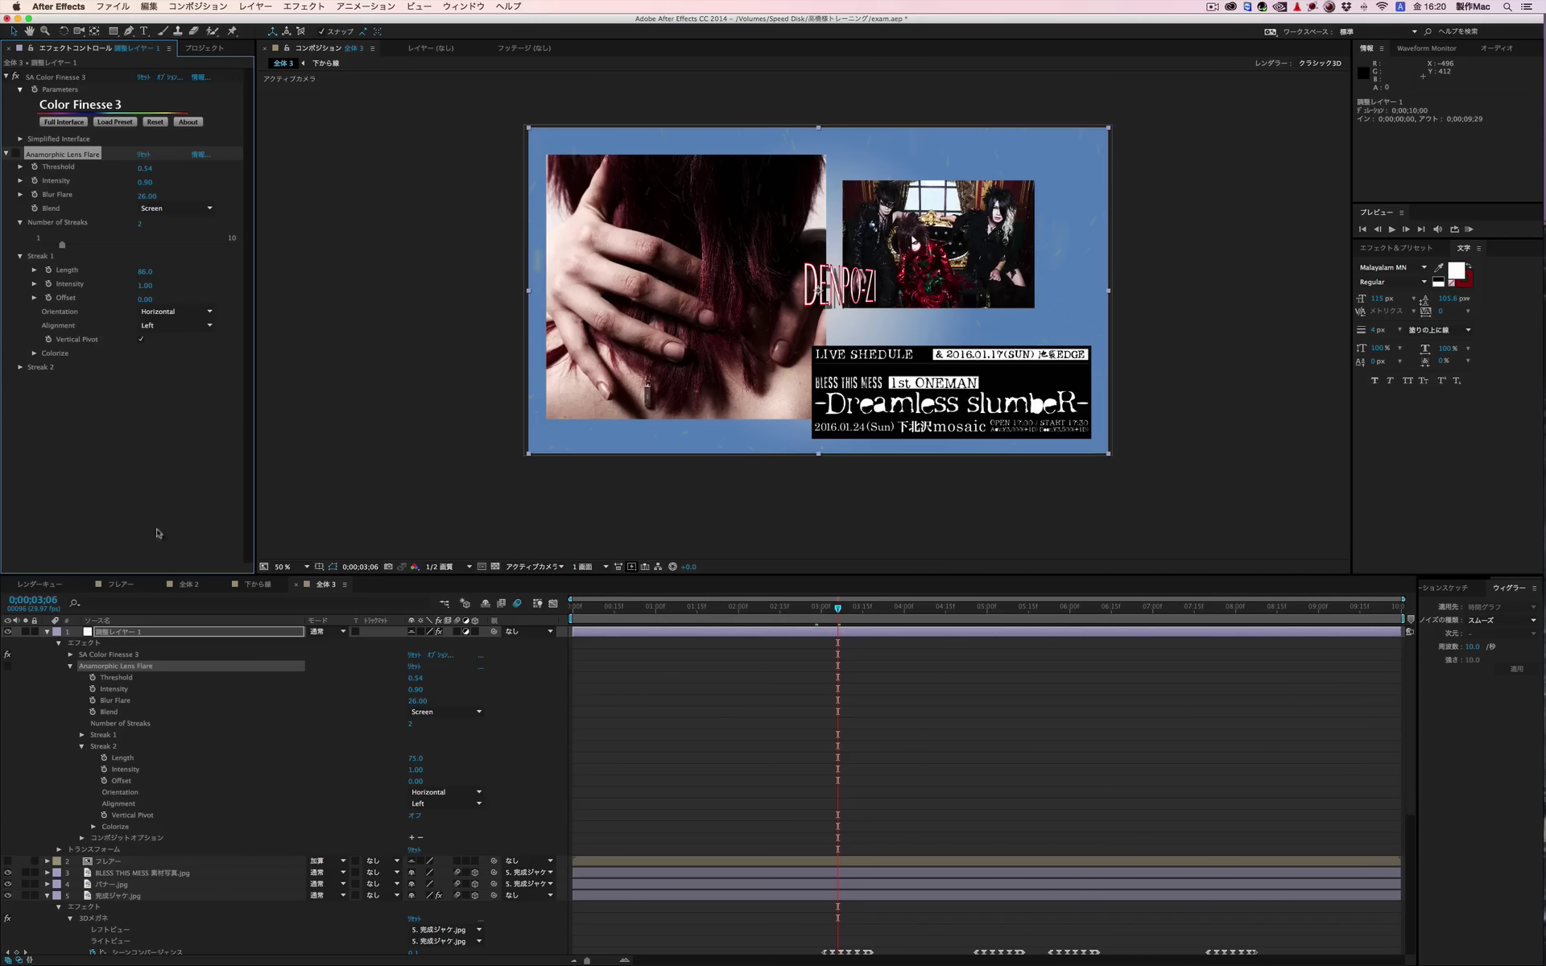
Step: In the フレアー comp, set the black solid's Hue/Saturation Master Hue to 236°
click(123, 586)
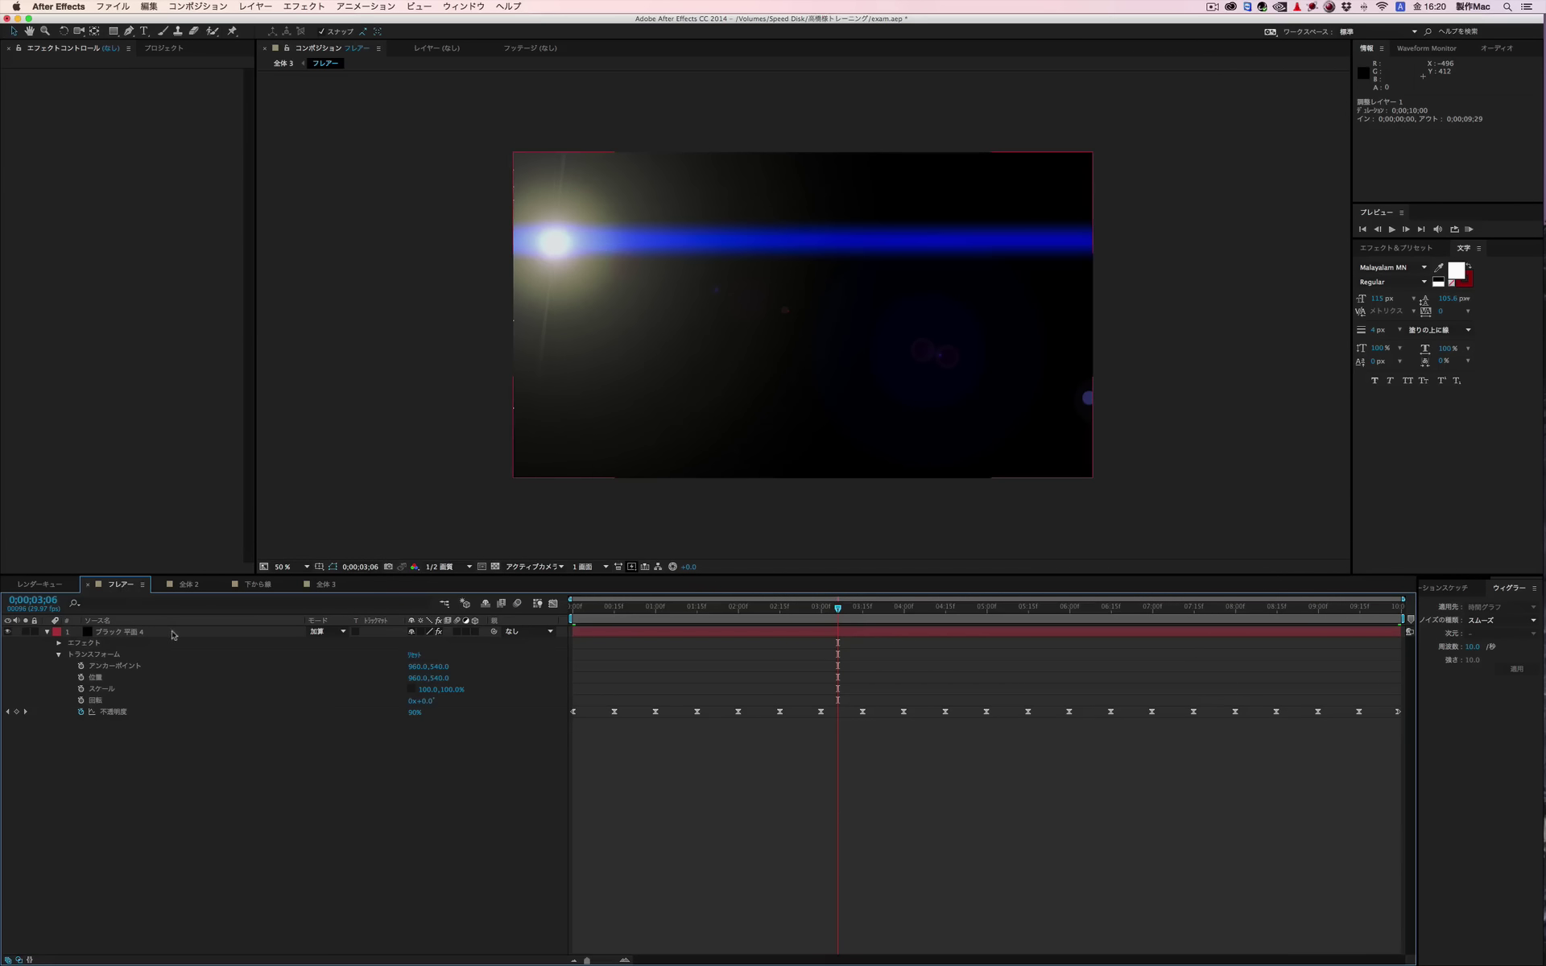
click(134, 633)
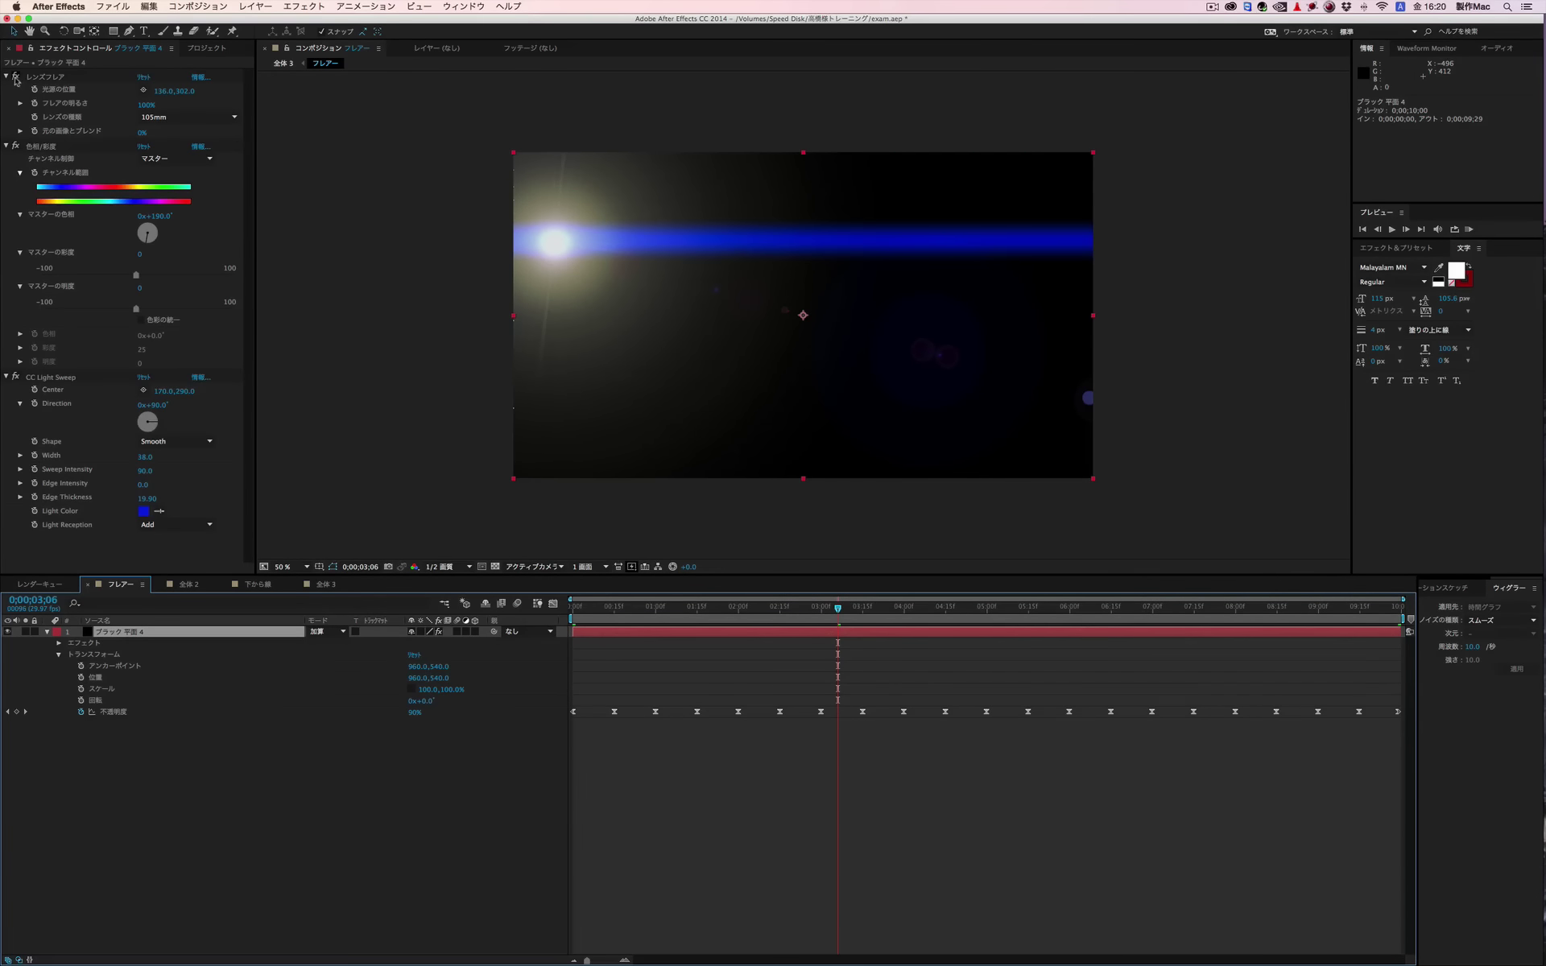
click(16, 378)
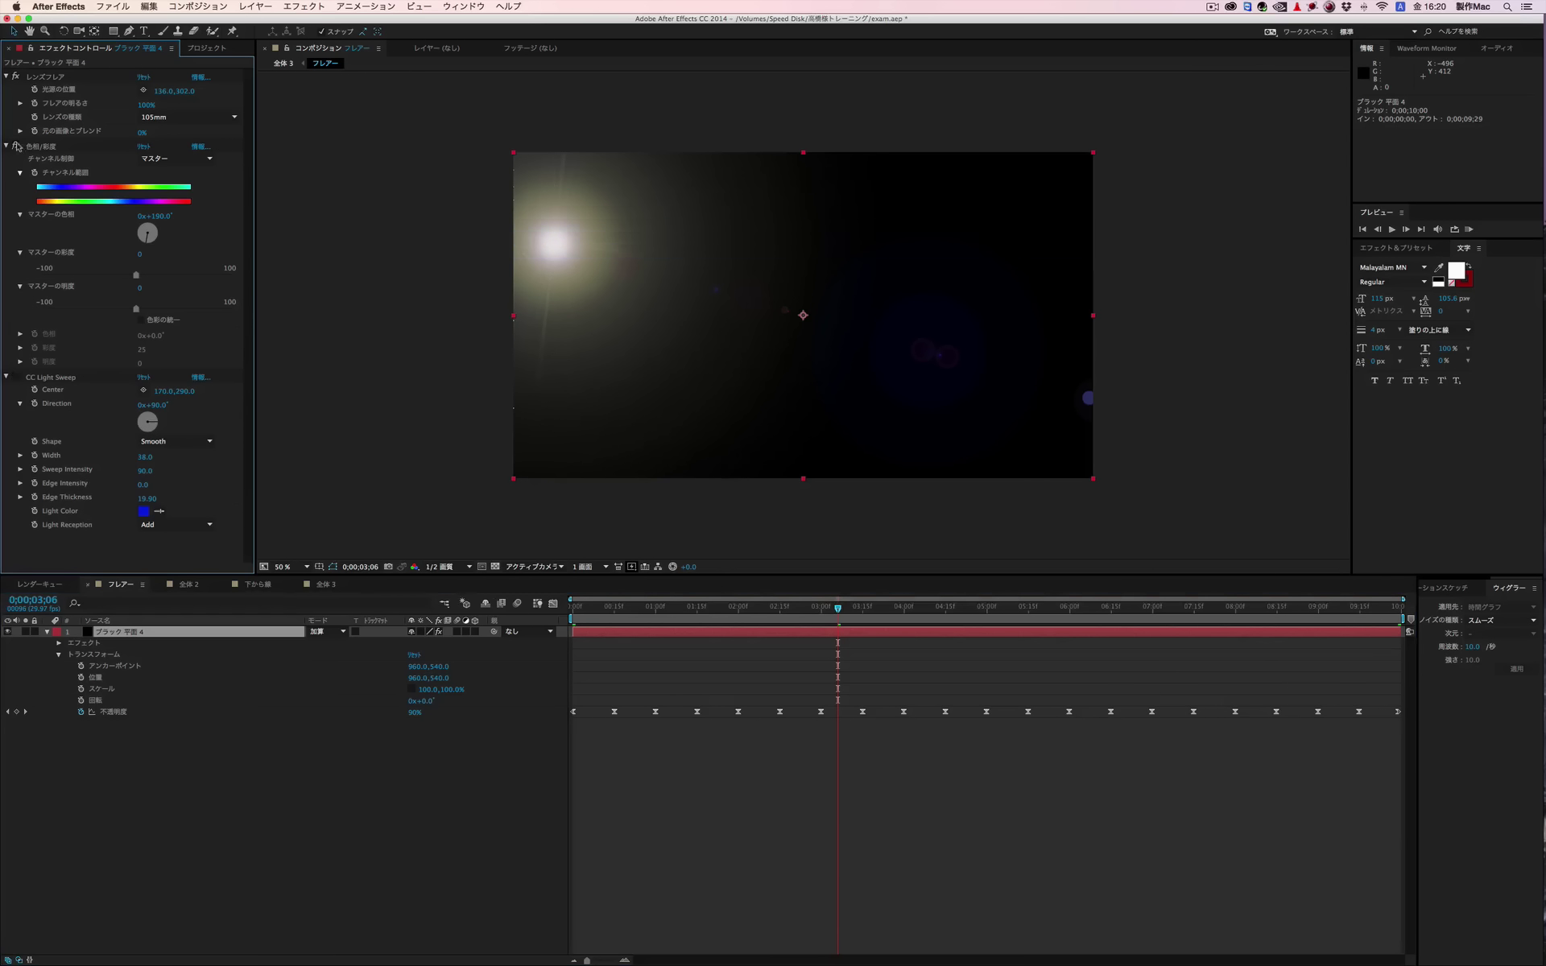
click(16, 147)
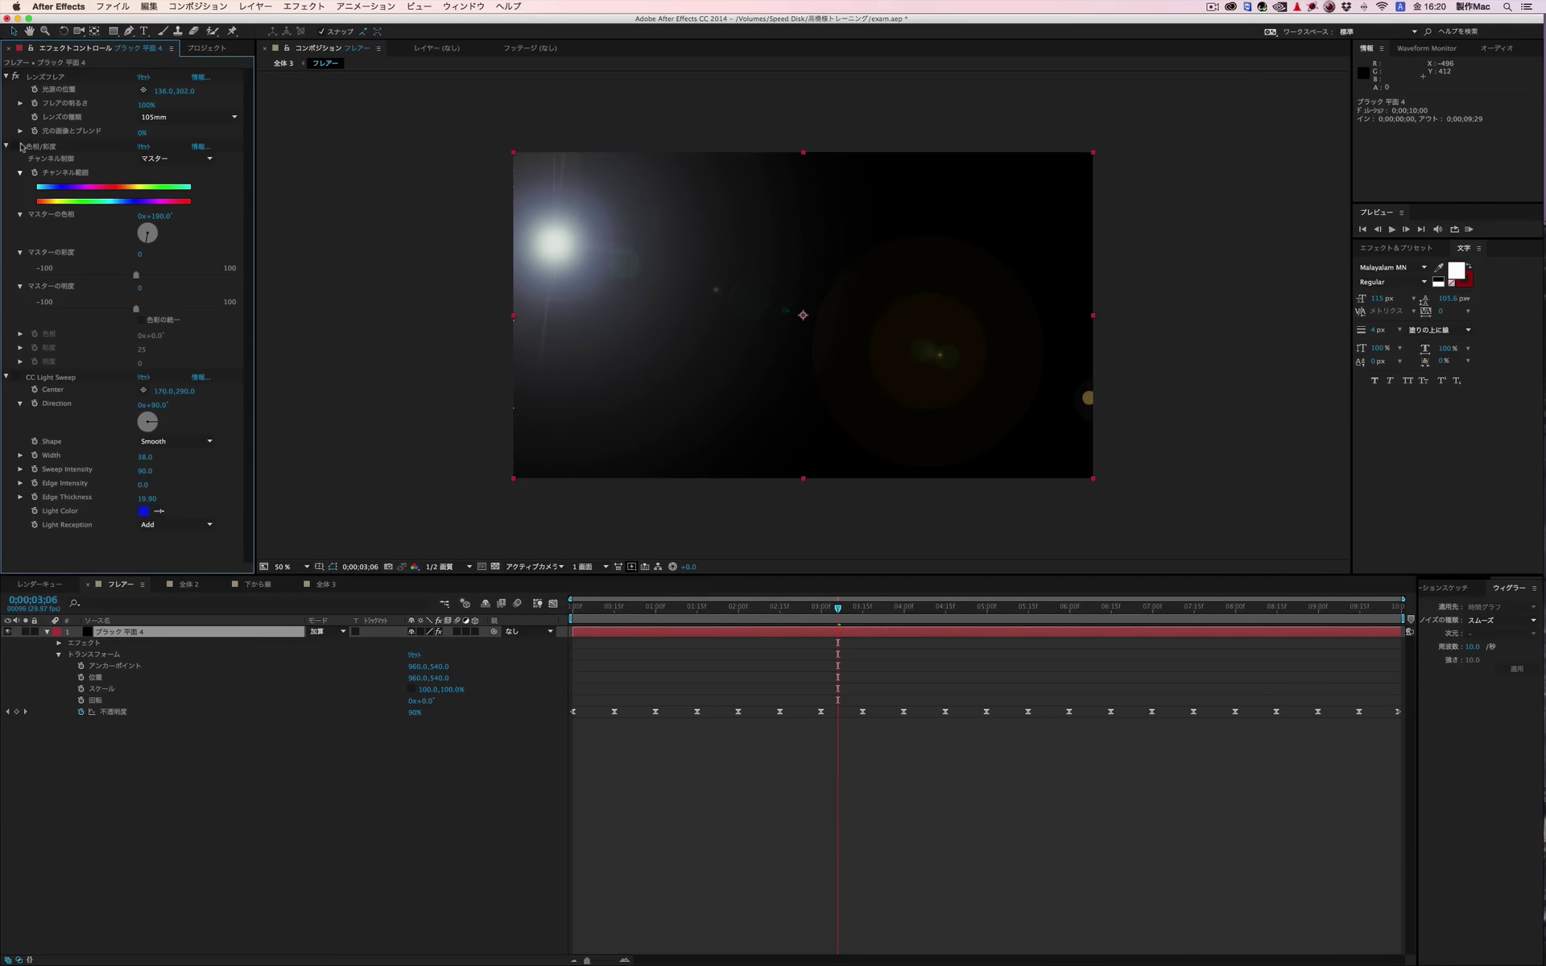
click(16, 147)
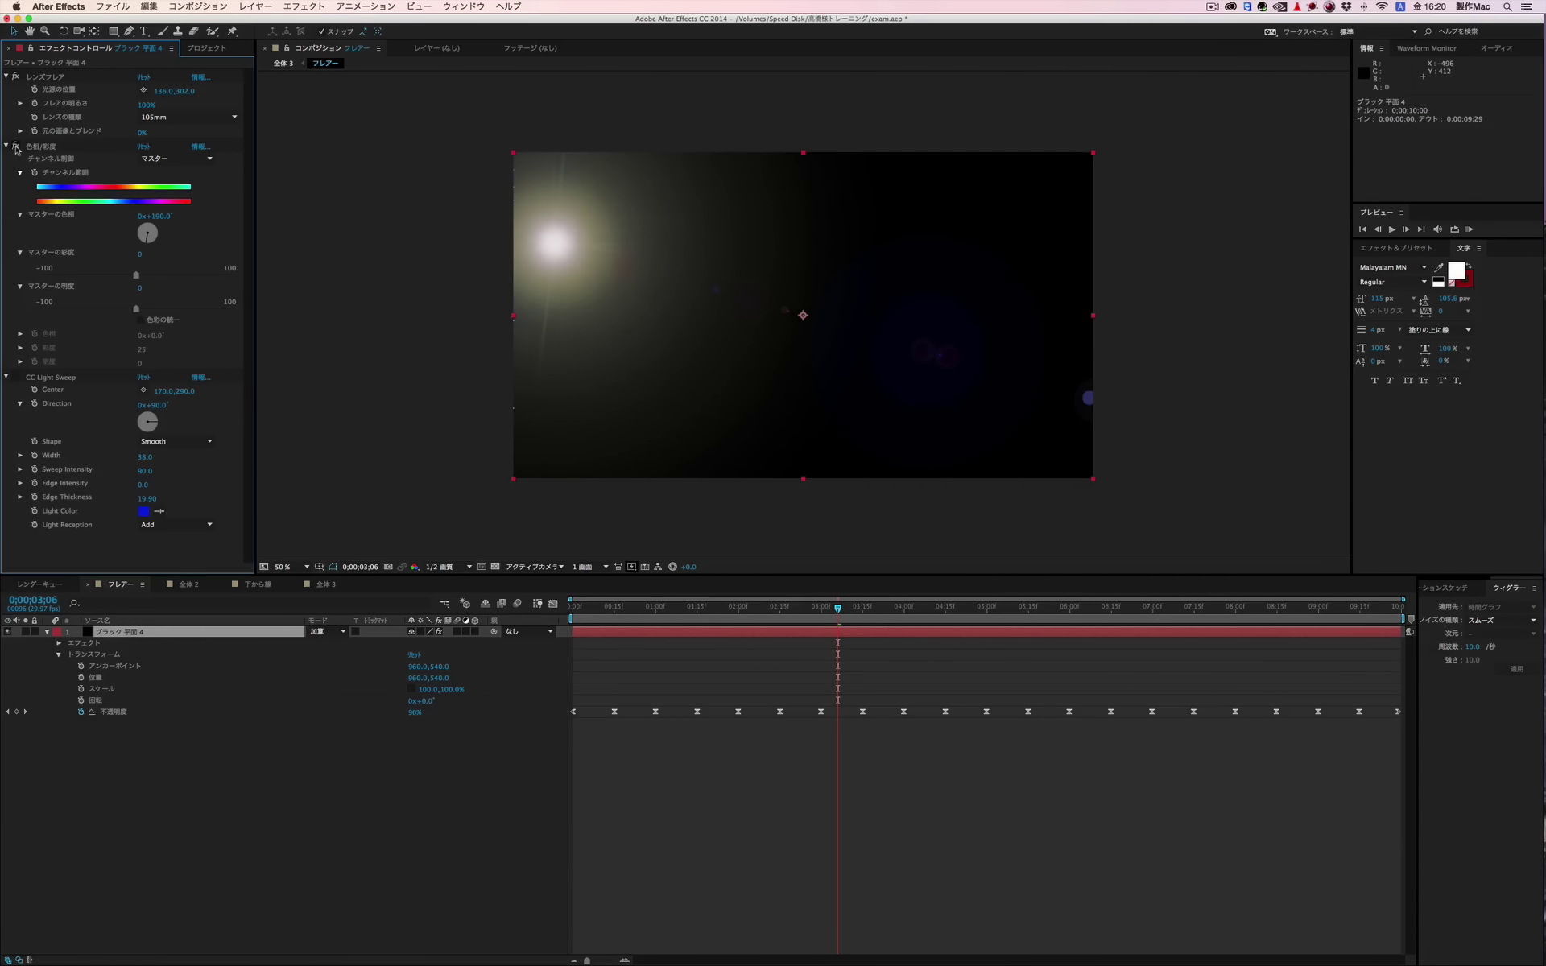
click(146, 243)
drag(146, 244, 138, 239)
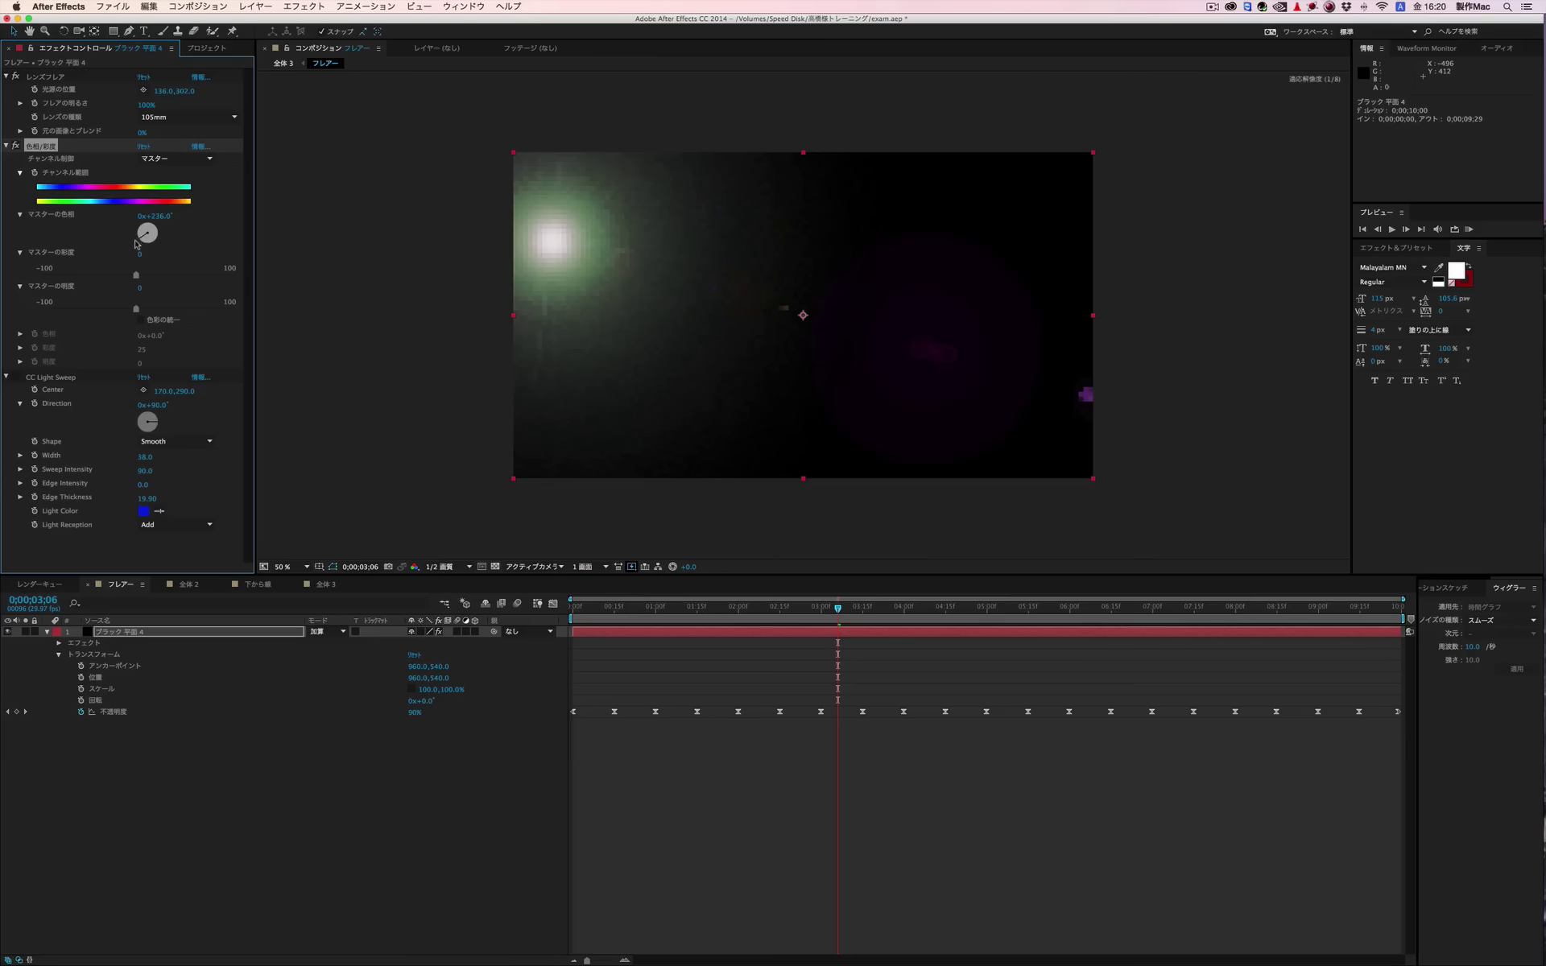
Step: Re-enable CC Light Sweep and preview the flare across the timeline
click(16, 378)
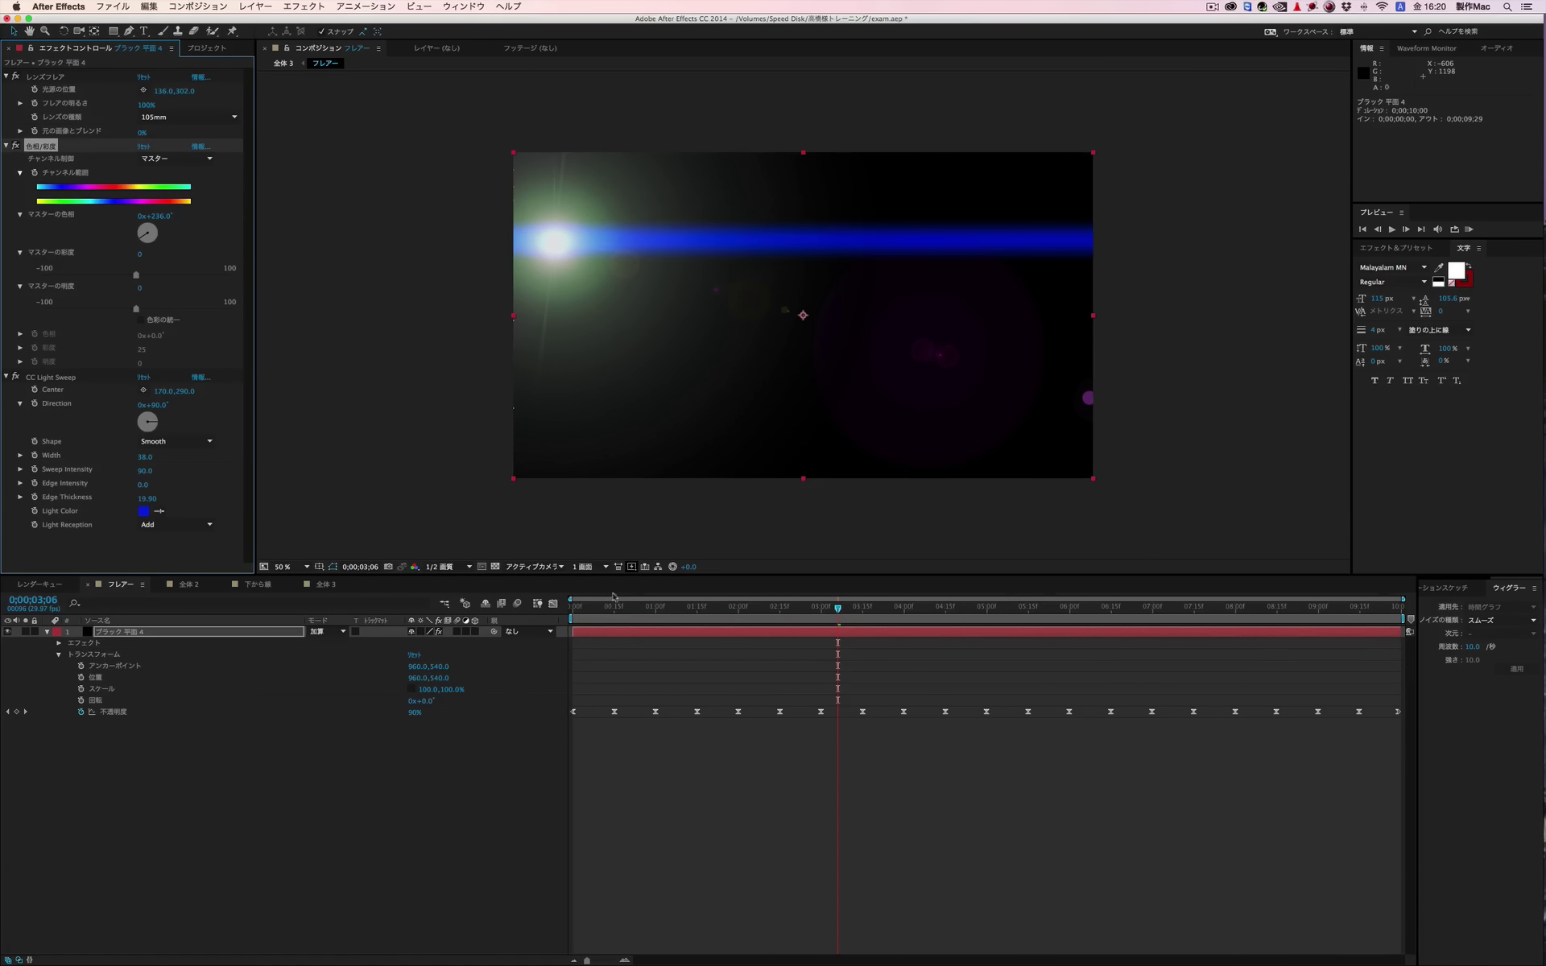
drag(589, 617, 1050, 618)
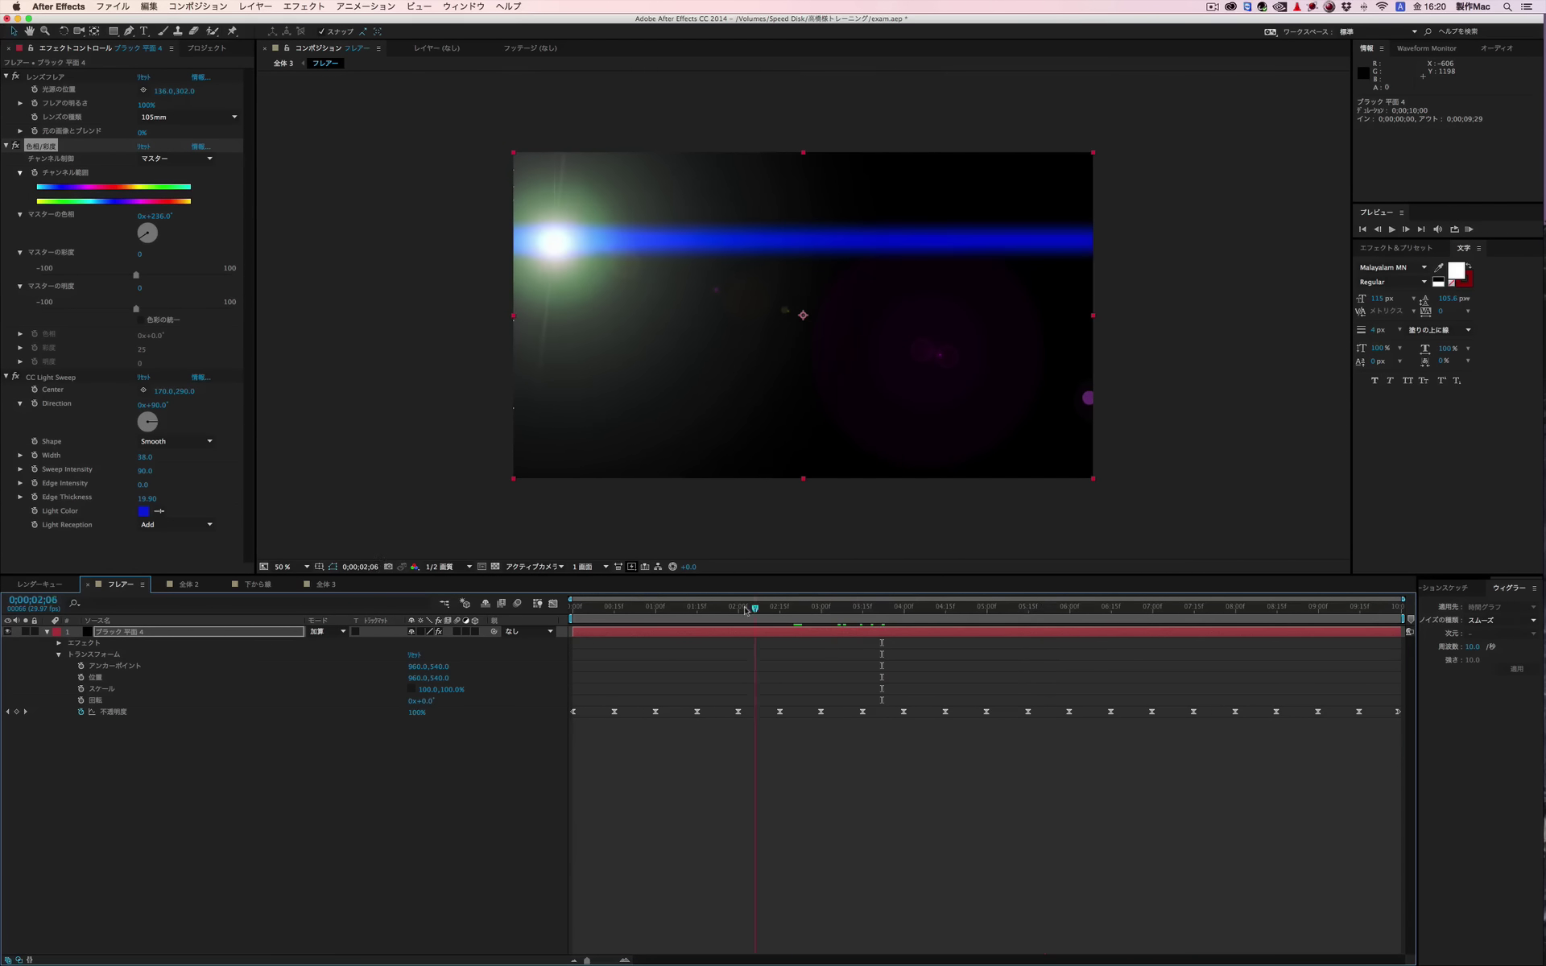
drag(1050, 618, 622, 617)
Step: Make the フレアー layer visible in 全体 3 and give it a feathered rectangle mask
click(319, 587)
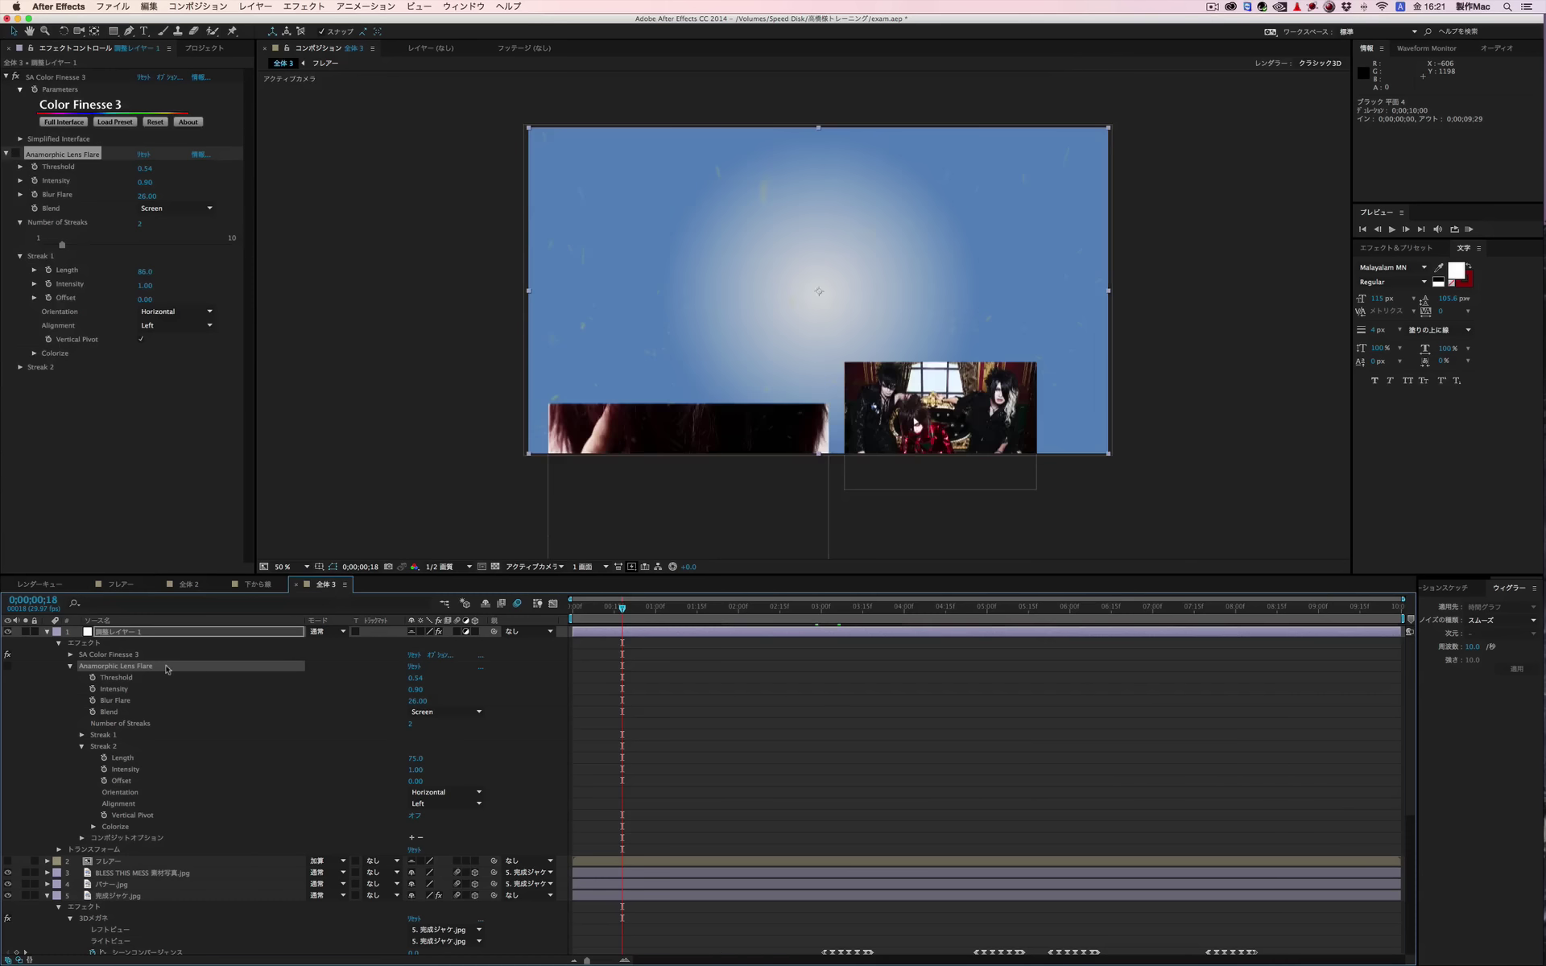
click(9, 861)
drag(622, 616, 687, 616)
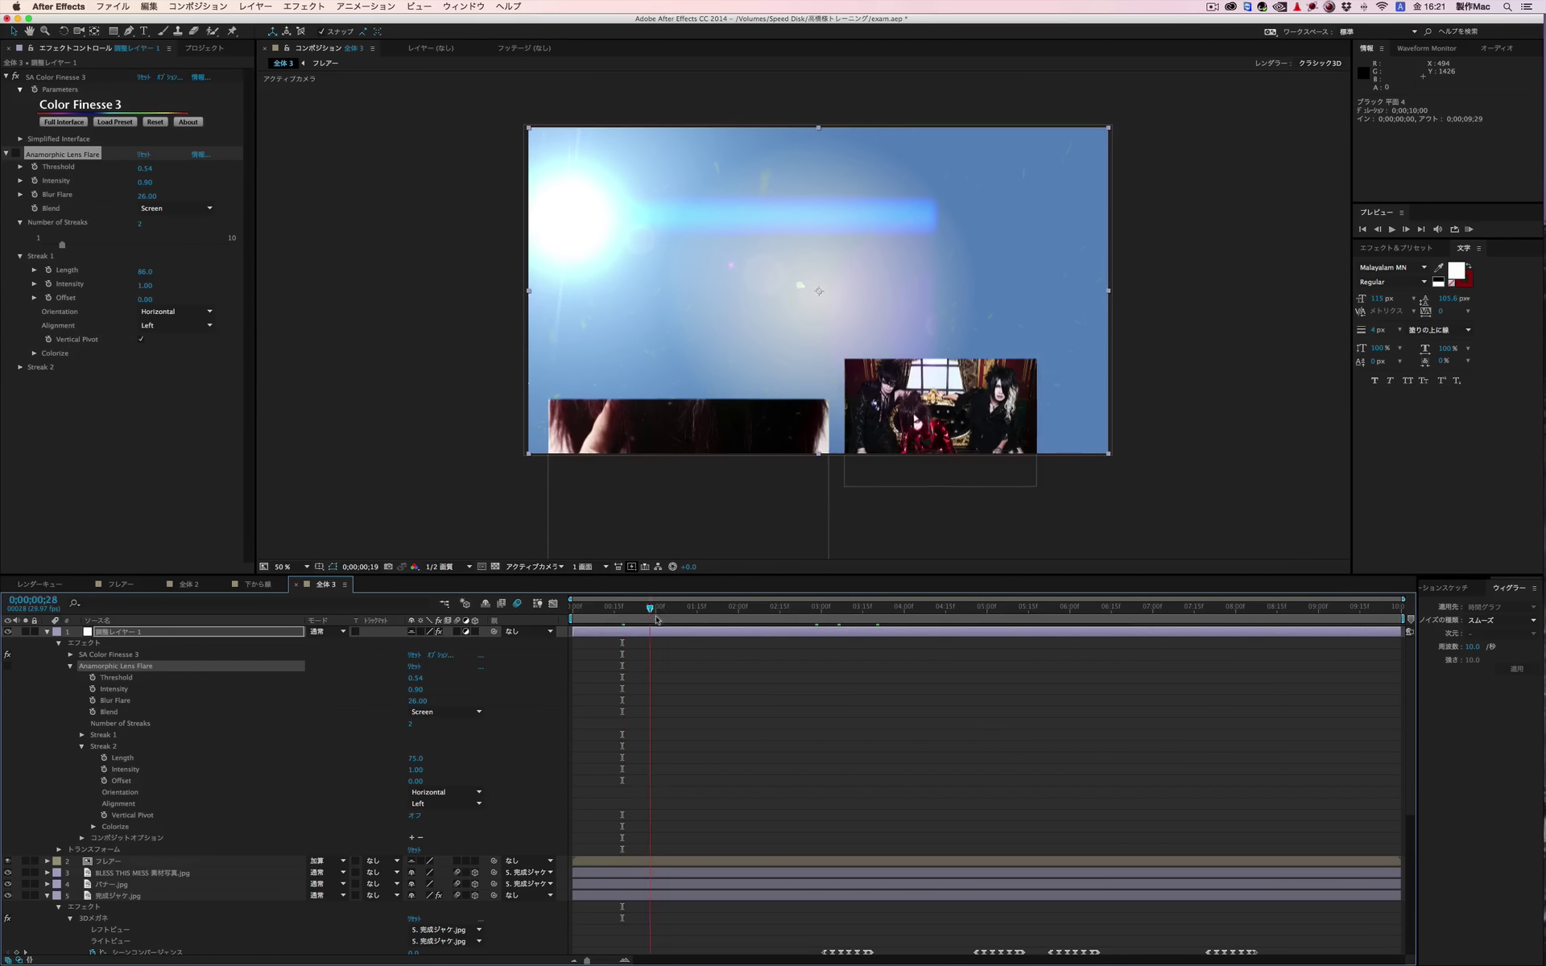
click(109, 861)
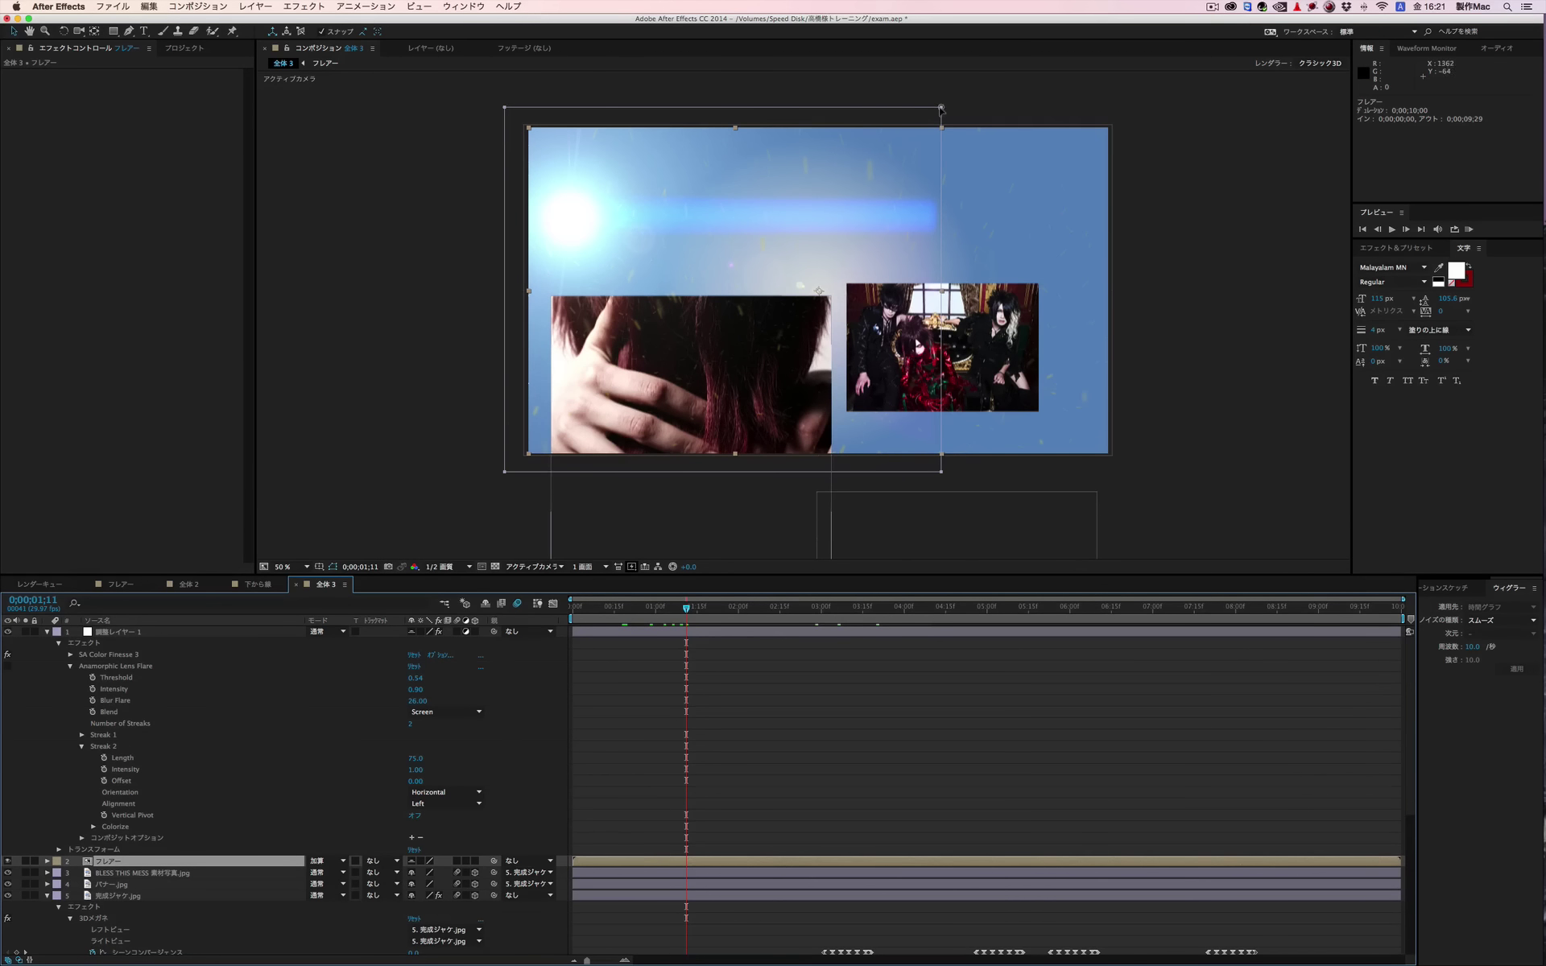
key(super+shift+n)
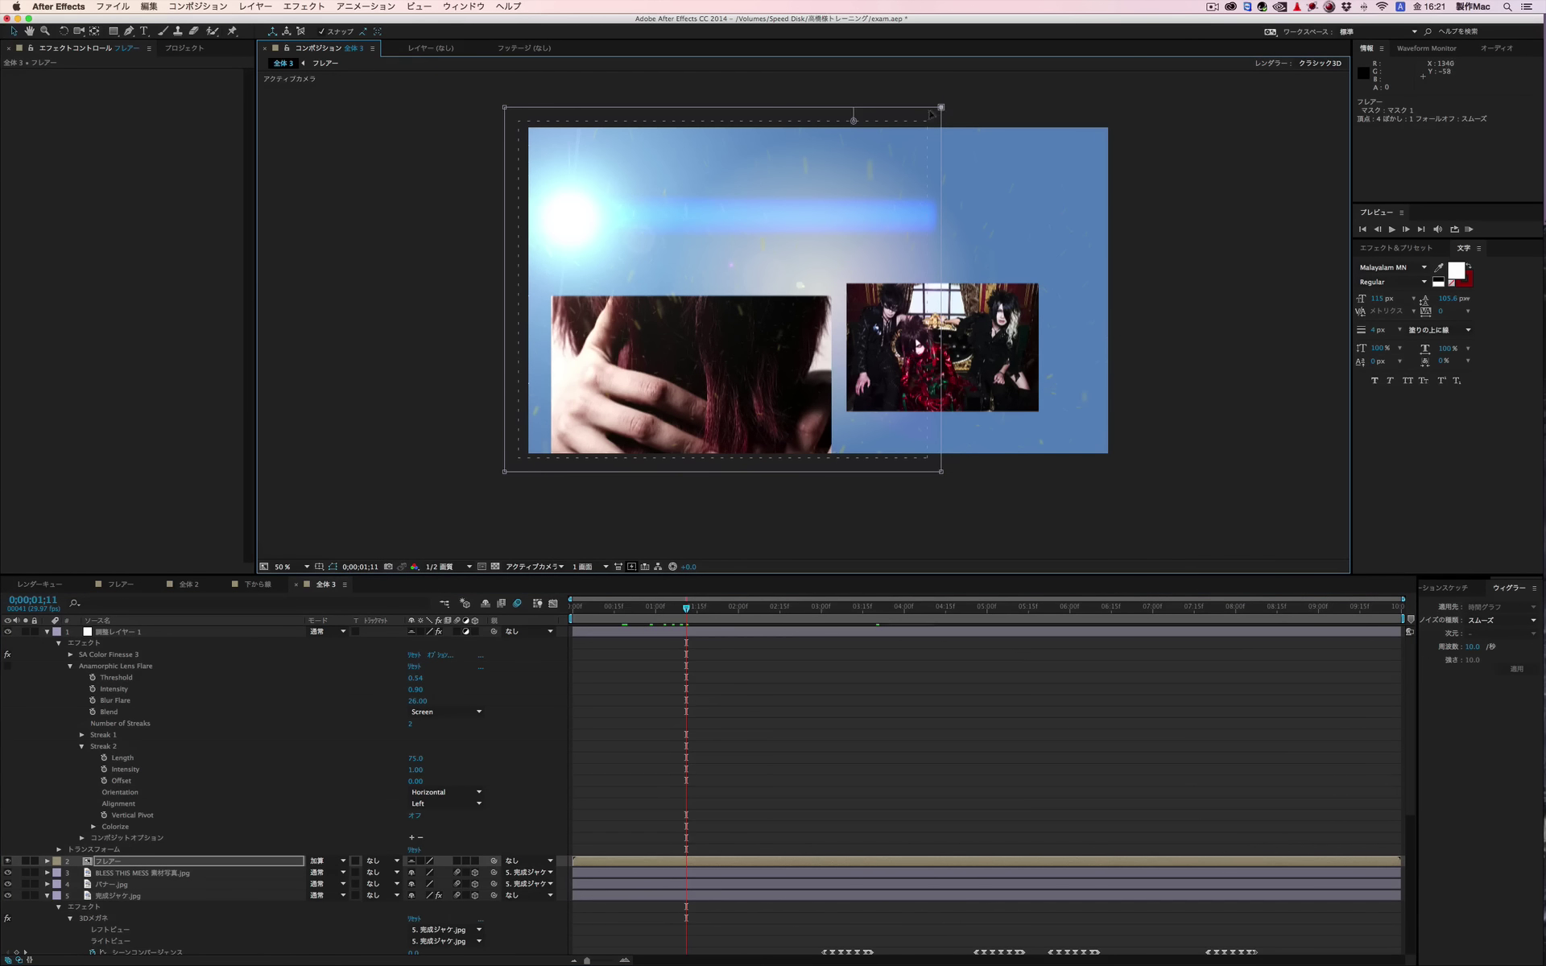
mouse_move(854, 122)
mouse_down()
mouse_move(806, 125)
mouse_move(755, 181)
mouse_move(767, 178)
mouse_up()
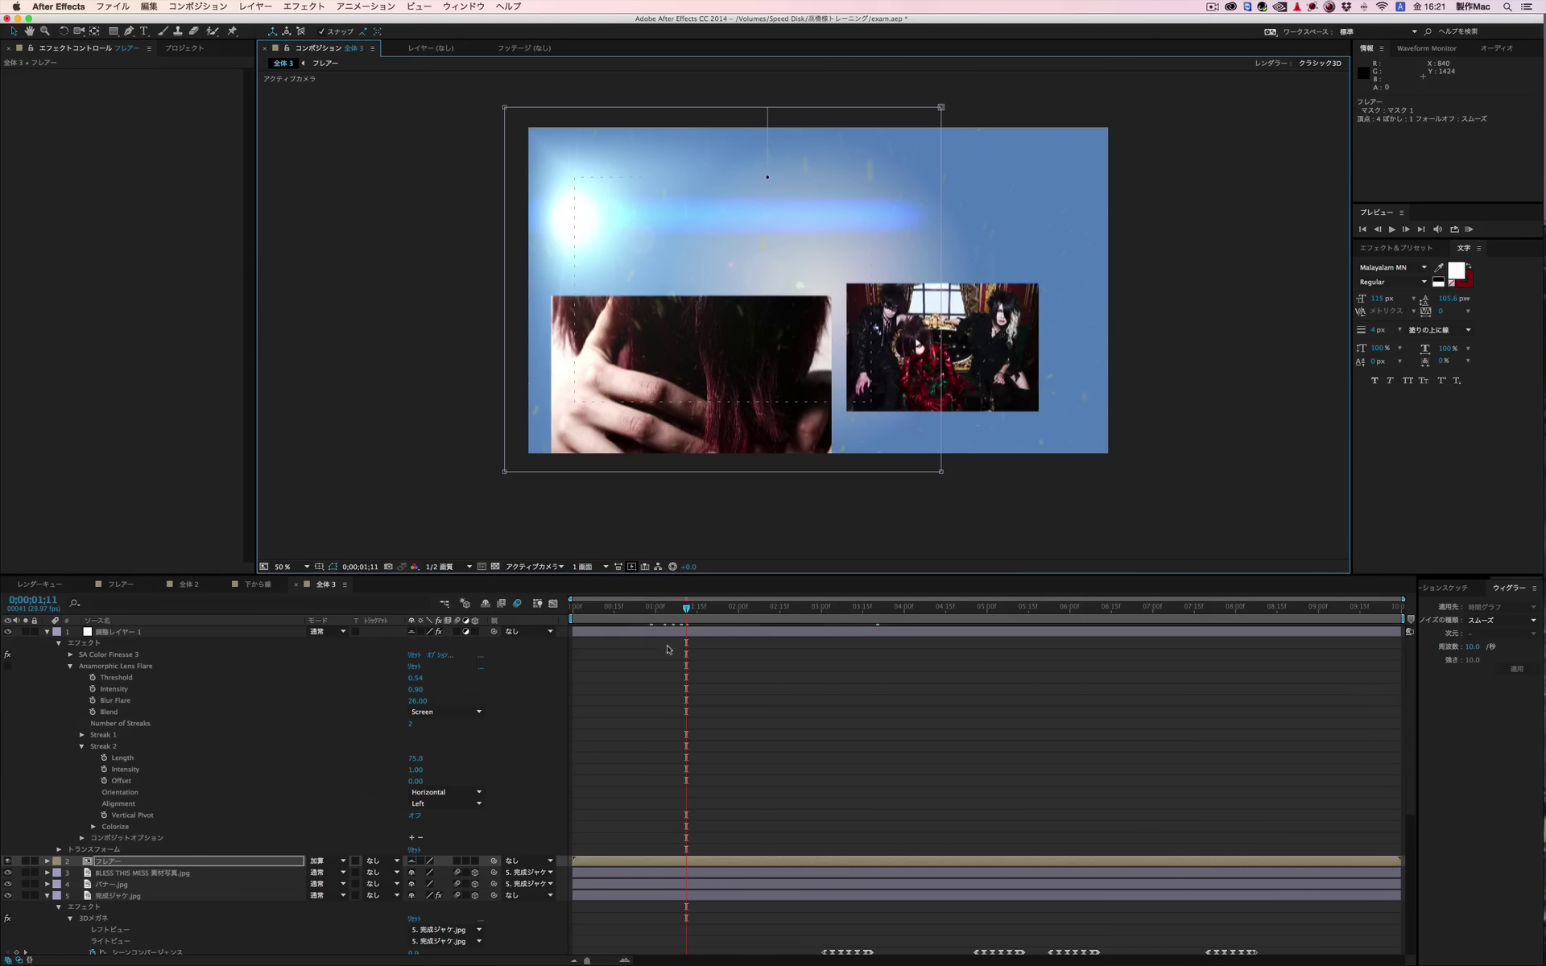
drag(723, 610, 1035, 617)
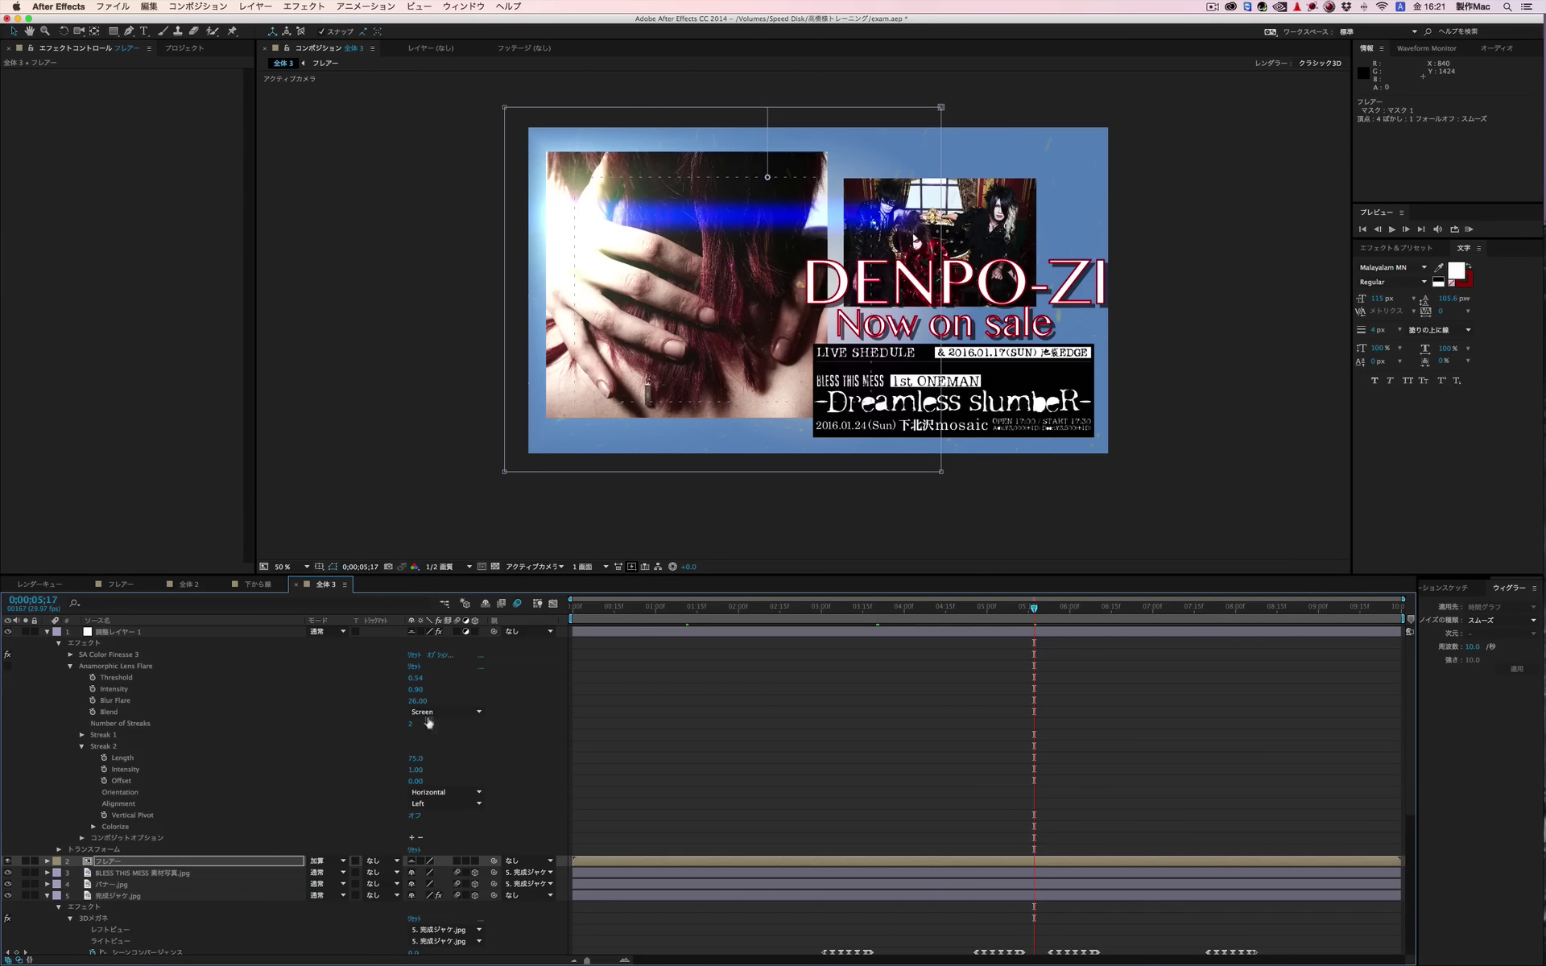
Step: Turn Anamorphic Lens Flare back on for 調整レイヤー 1 and preview the DENPO-ZI frames
click(117, 633)
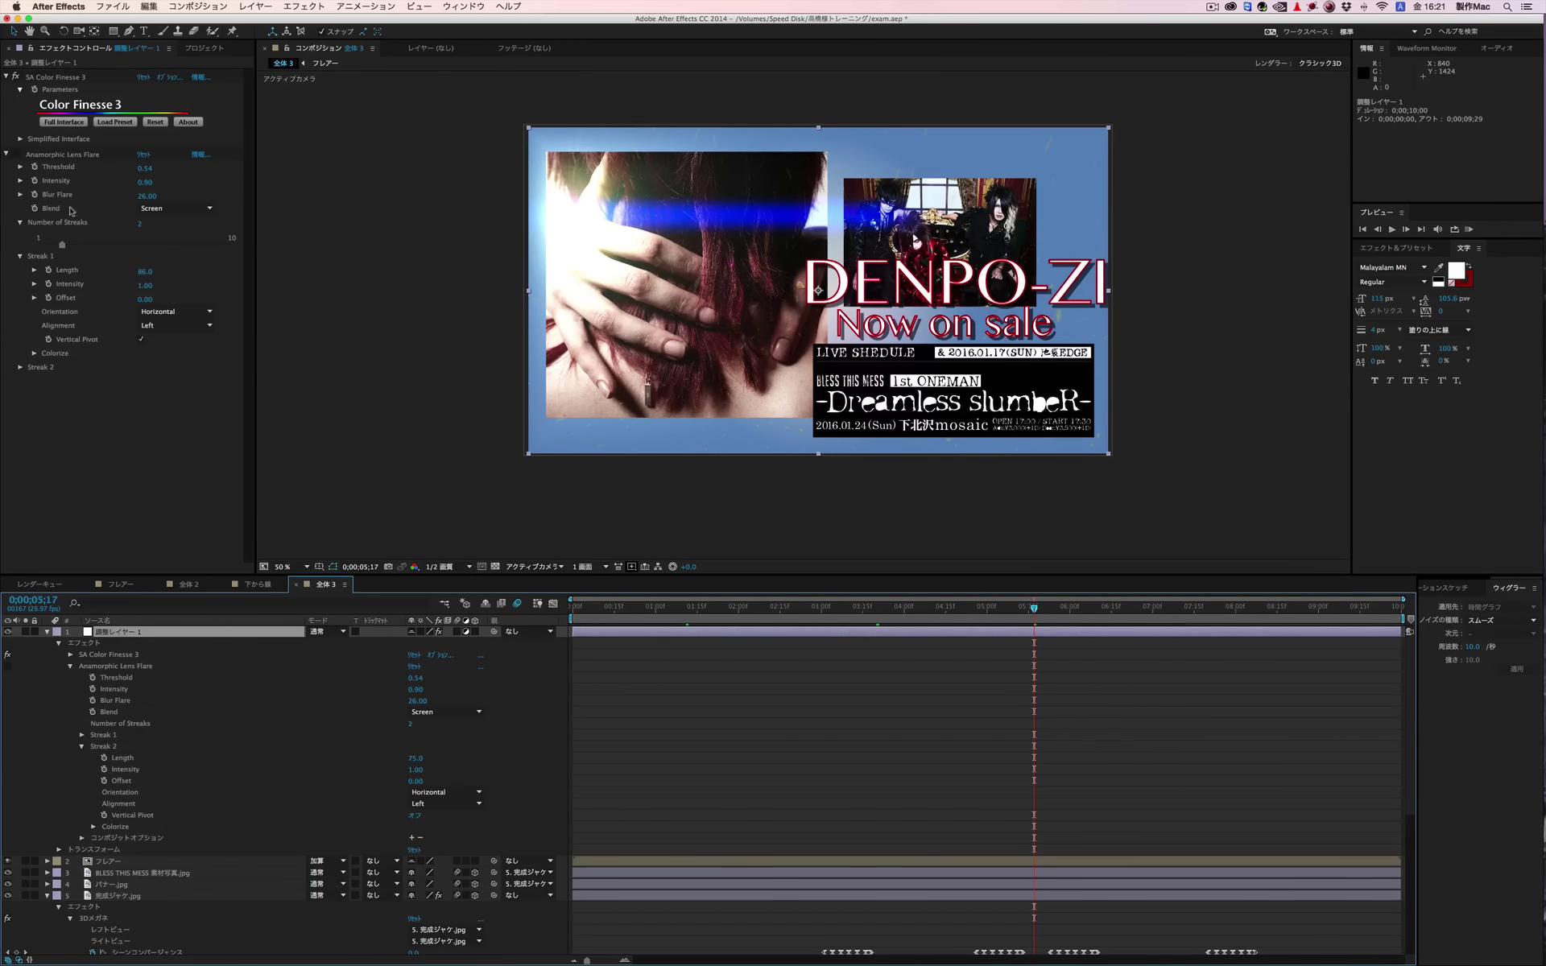
click(15, 154)
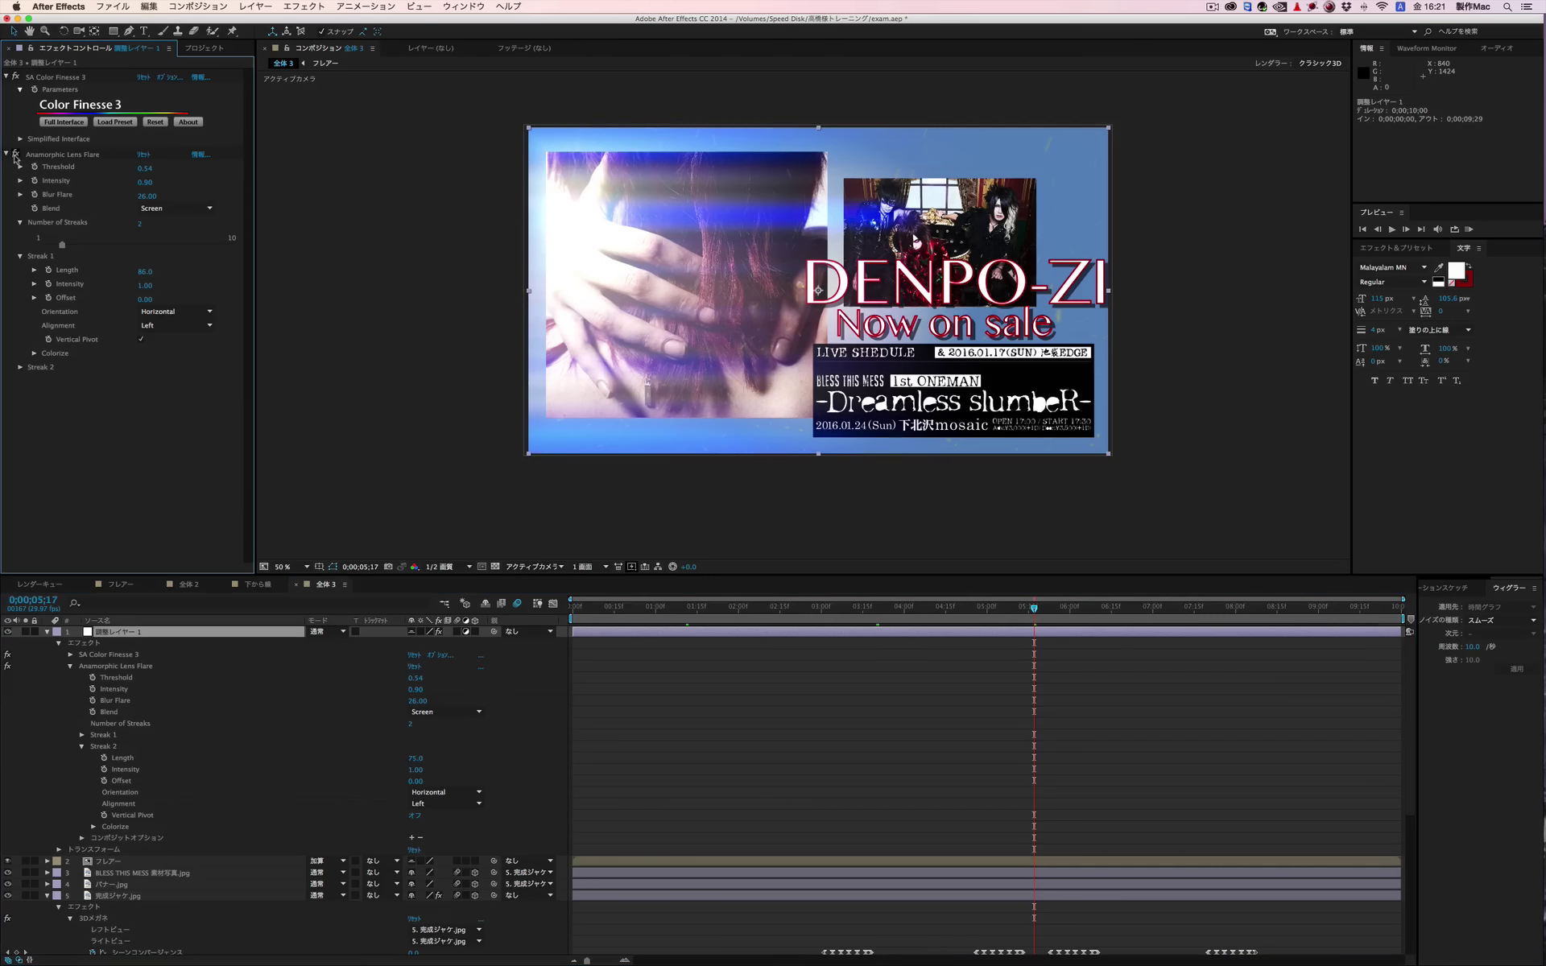
click(912, 610)
mouse_move(810, 611)
mouse_down()
mouse_move(1058, 614)
mouse_move(1015, 612)
mouse_up()
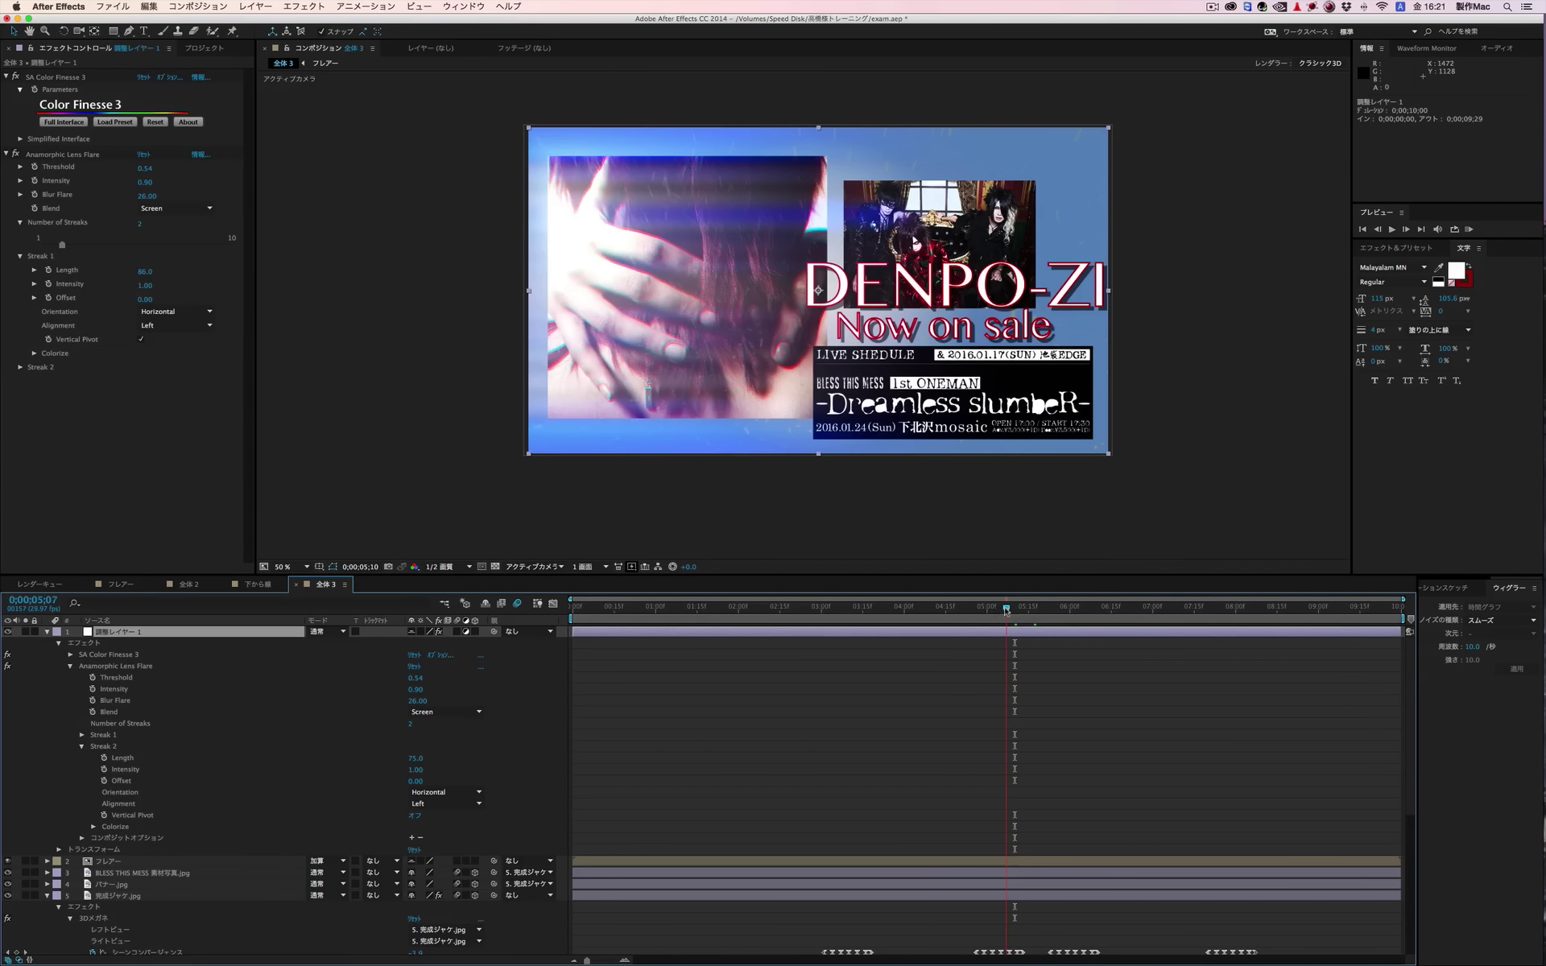
drag(1014, 610, 984, 612)
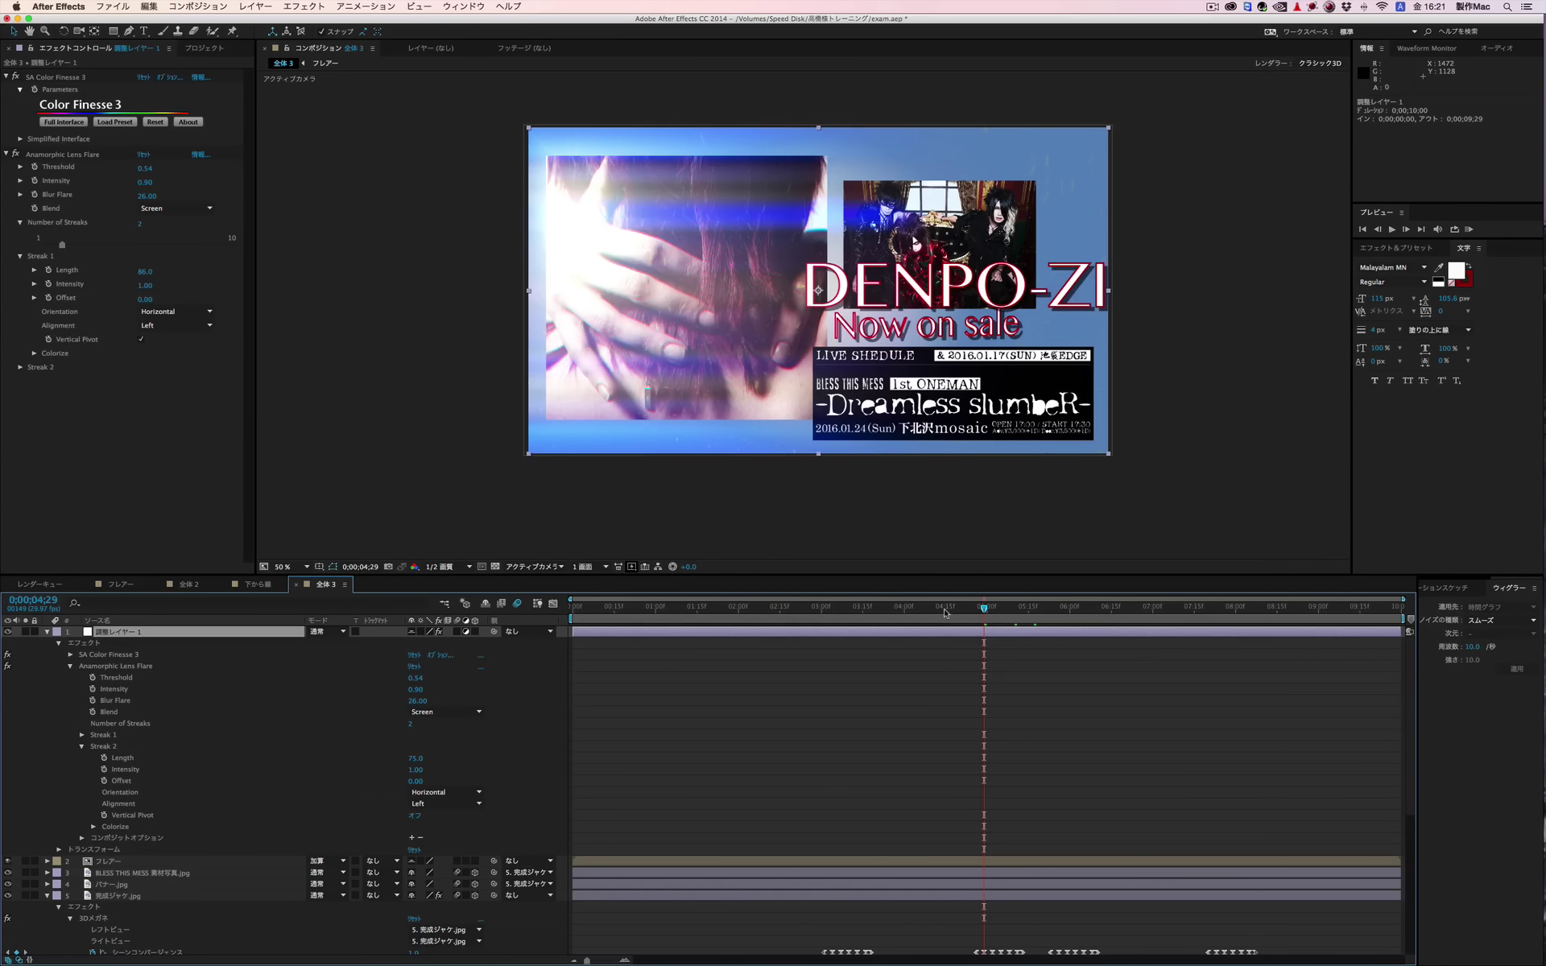
key(shift+Page_Up)
key(shift+Page_Up)
key(shift+Page_Up)
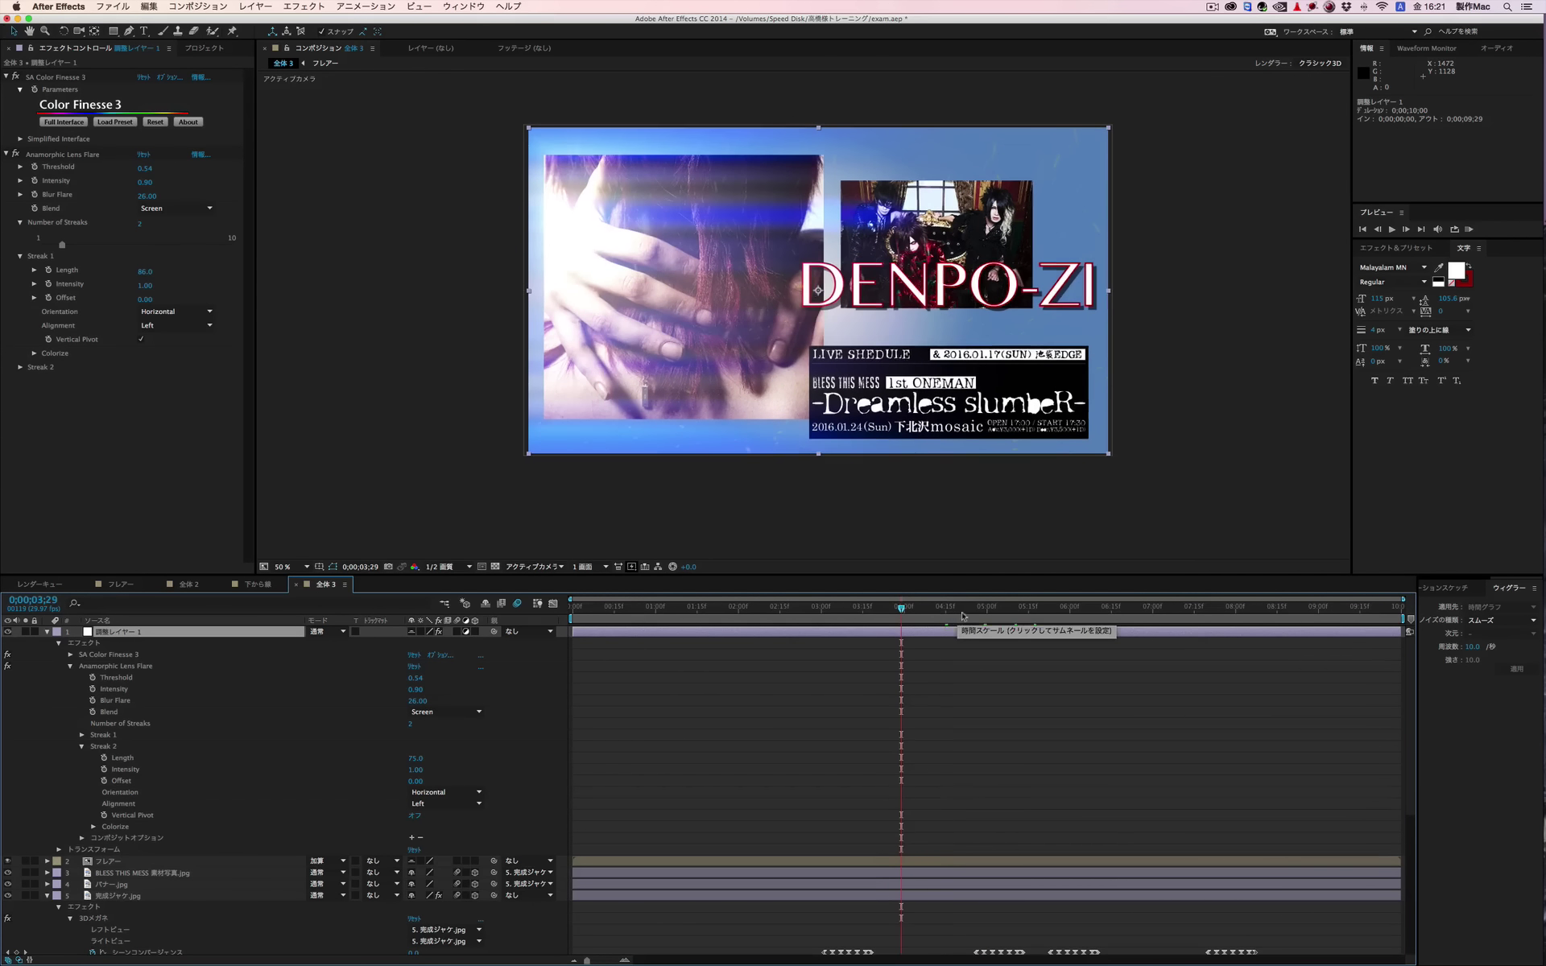
key(shift+Page_Down)
key(shift+Page_Down)
key(shift+Page_Down)
key(shift+Page_Down)
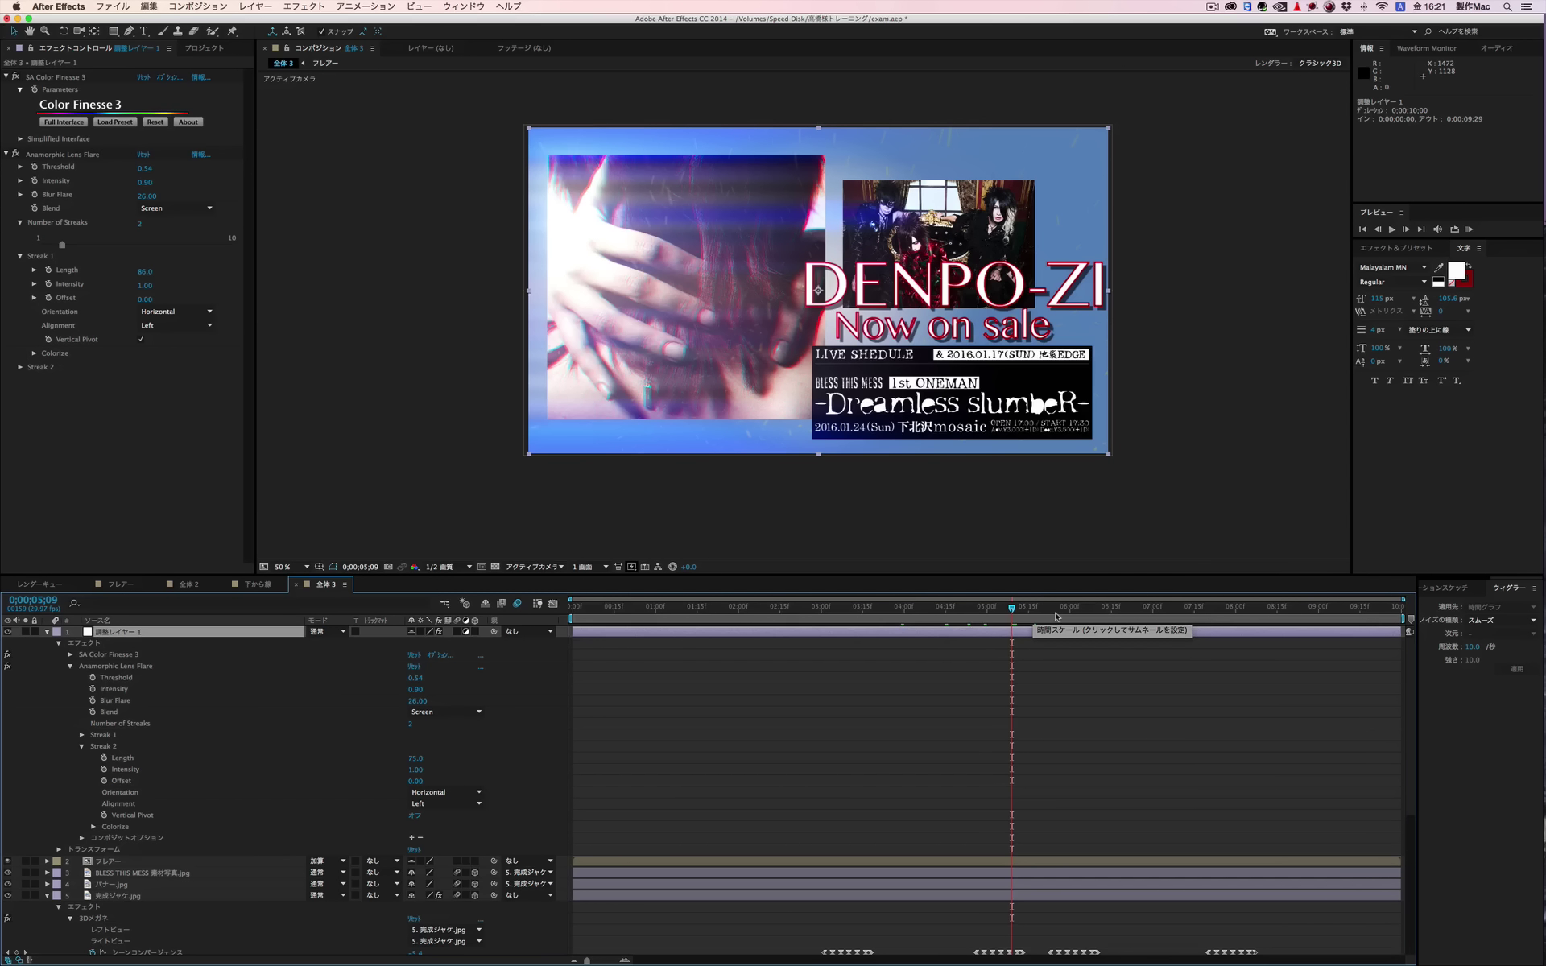
click(1084, 614)
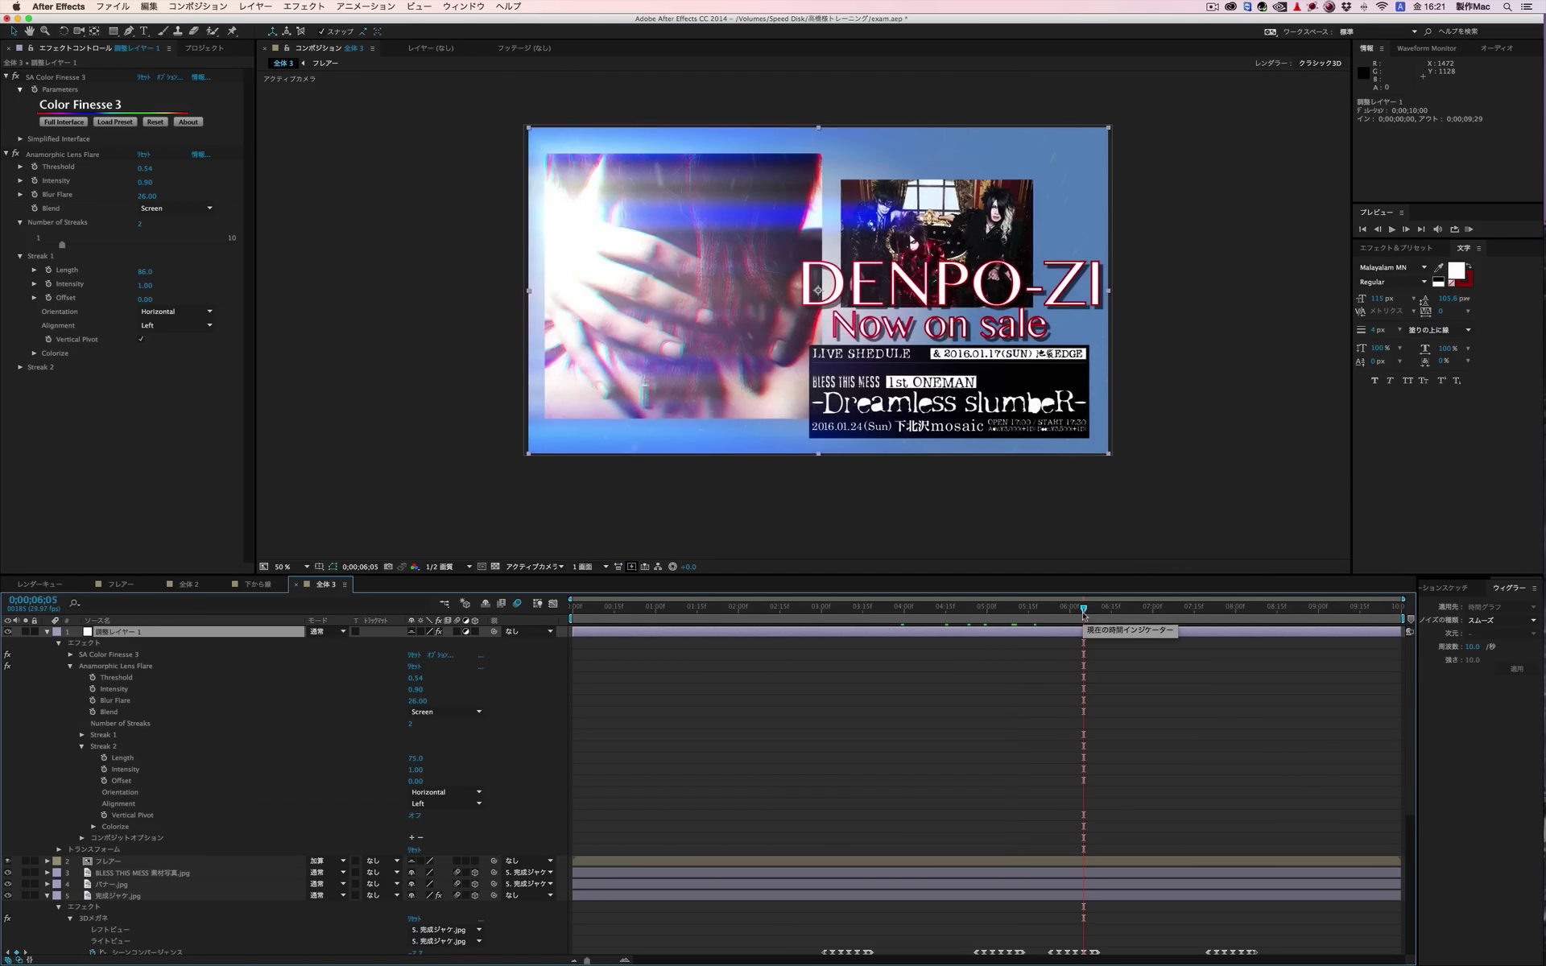